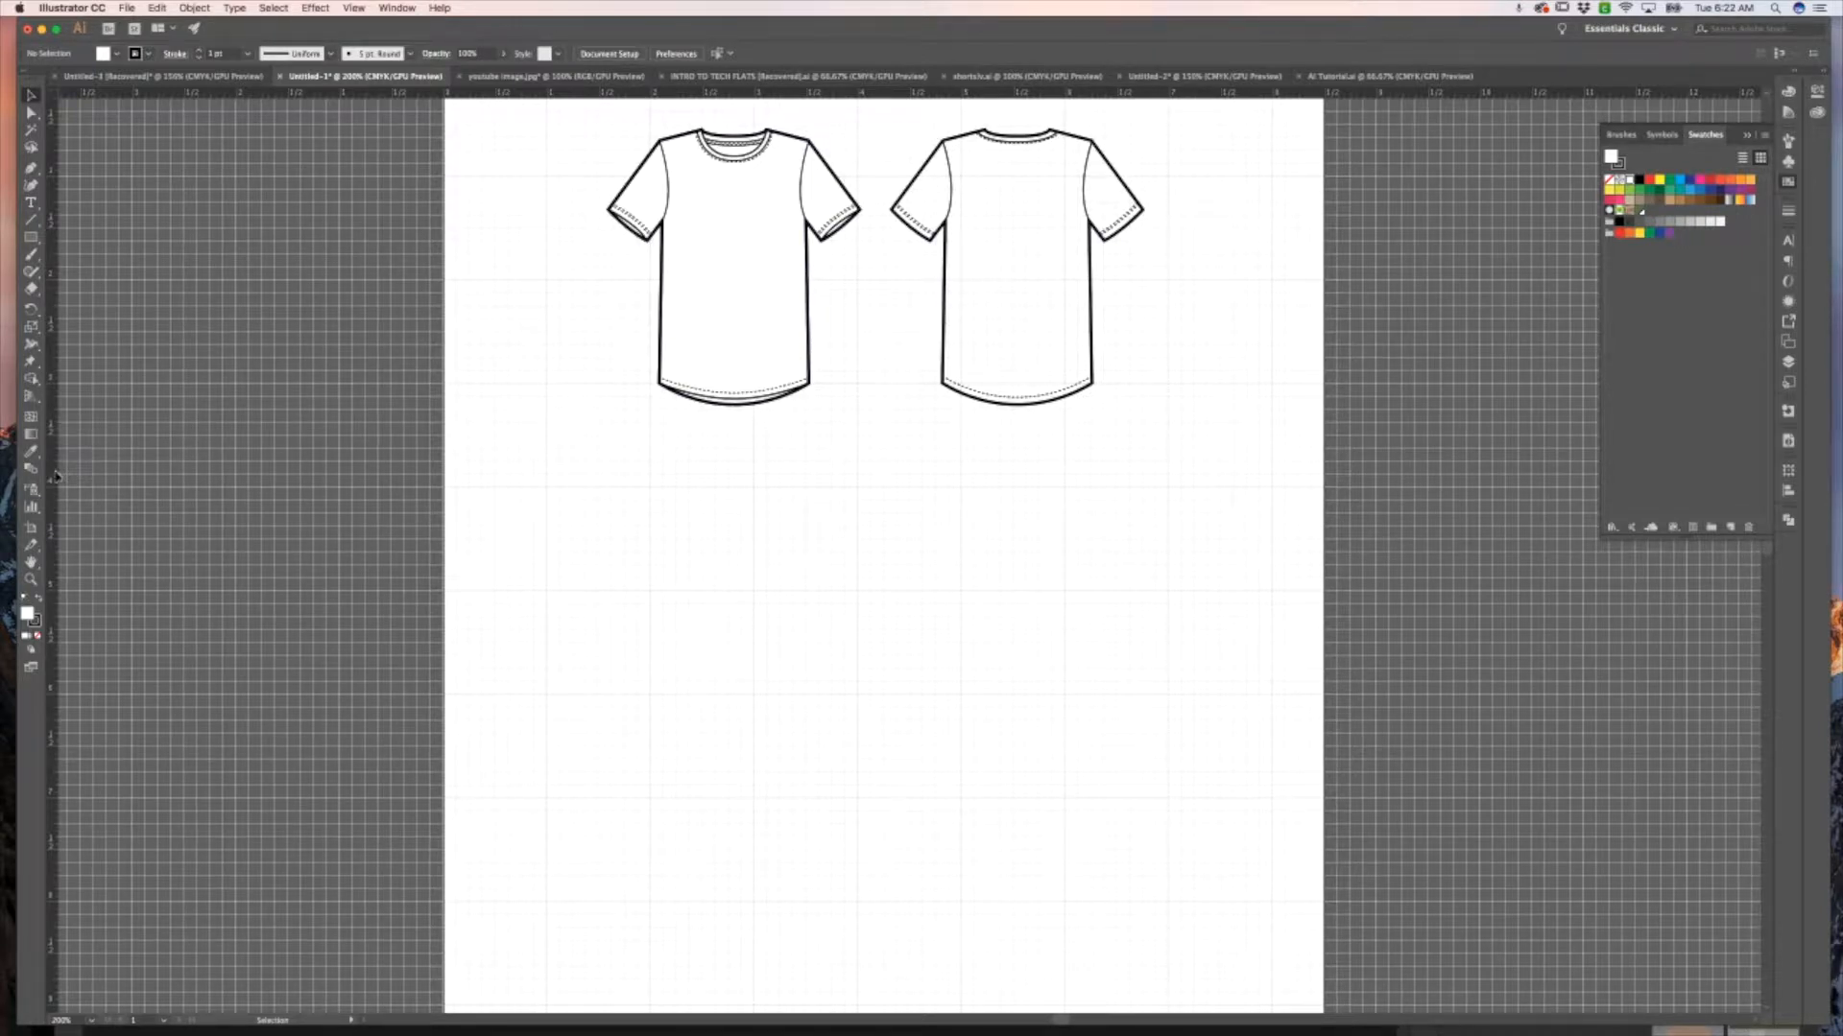
# Select the existing front T-shirt's outline so its 2 pt stroke and white fill apply to new paths.
pyautogui.moveTo(839, 535); pyautogui.dragTo(857, 527)
pyautogui.press('z')
pyautogui.click(929, 601)
pyautogui.scroll(-1, 845, 596)
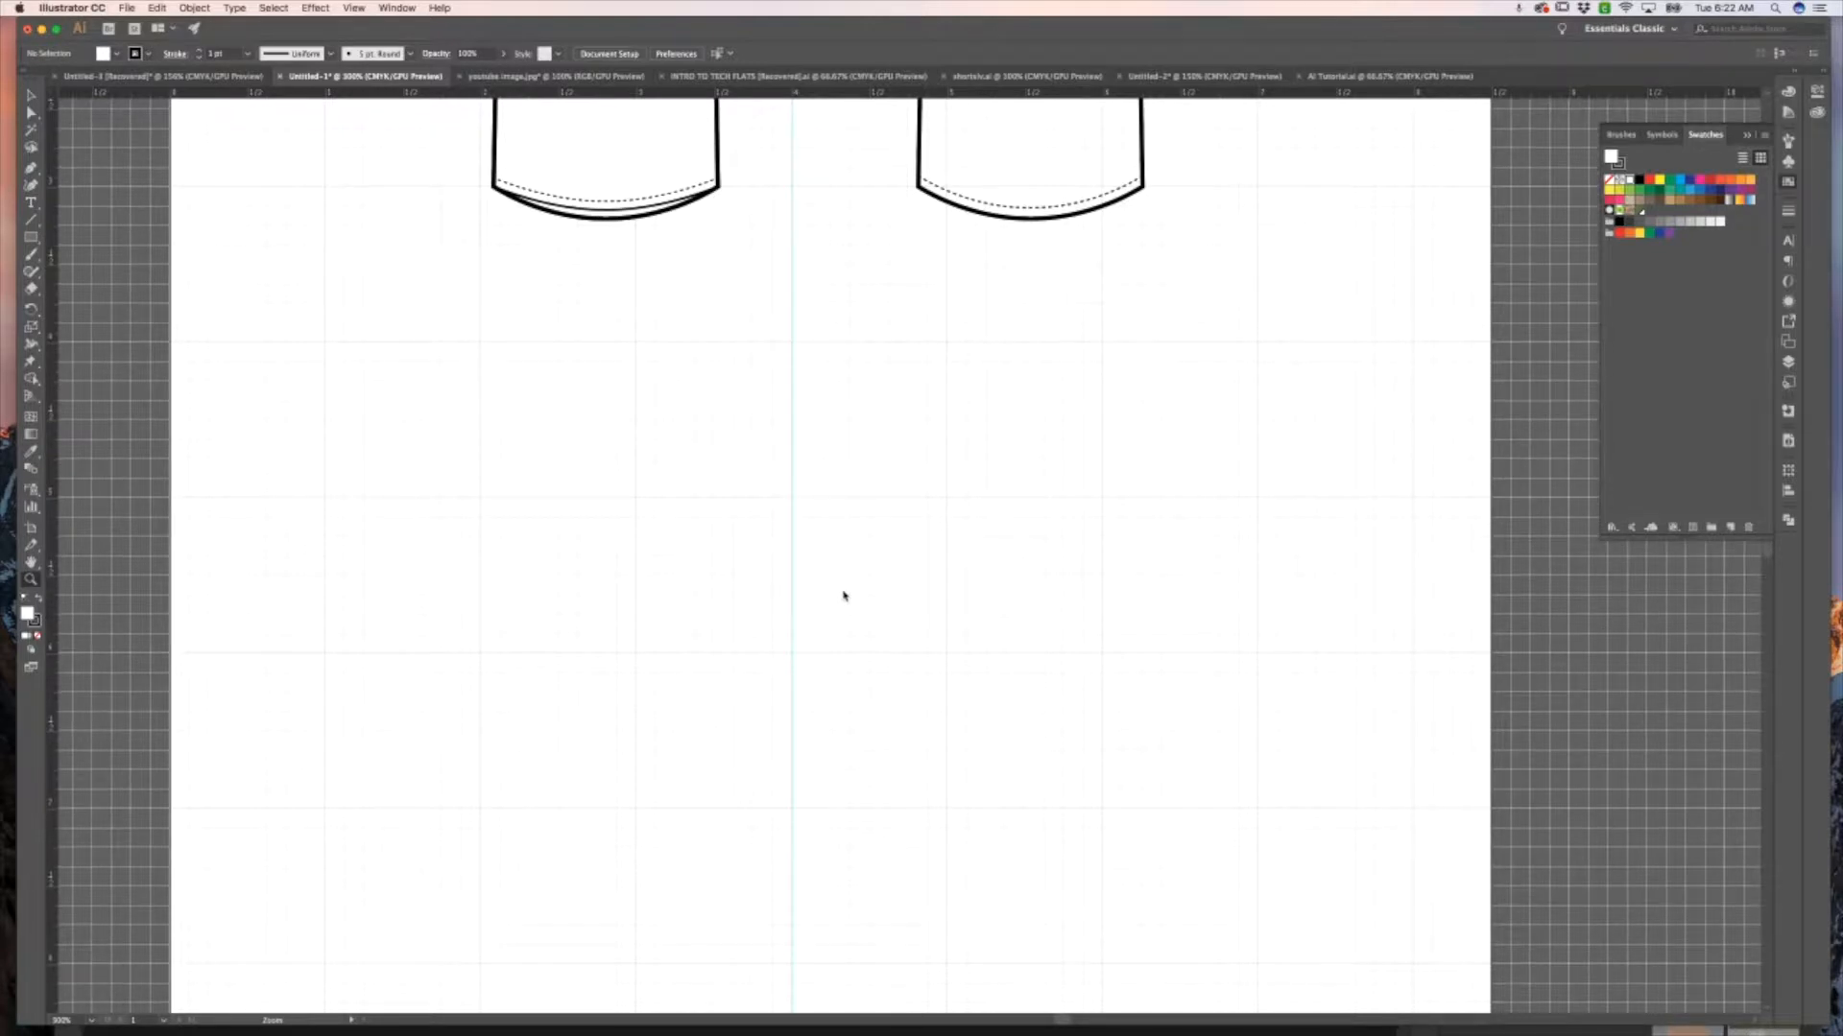
pyautogui.press('p')
pyautogui.scroll(10, 738, 350)
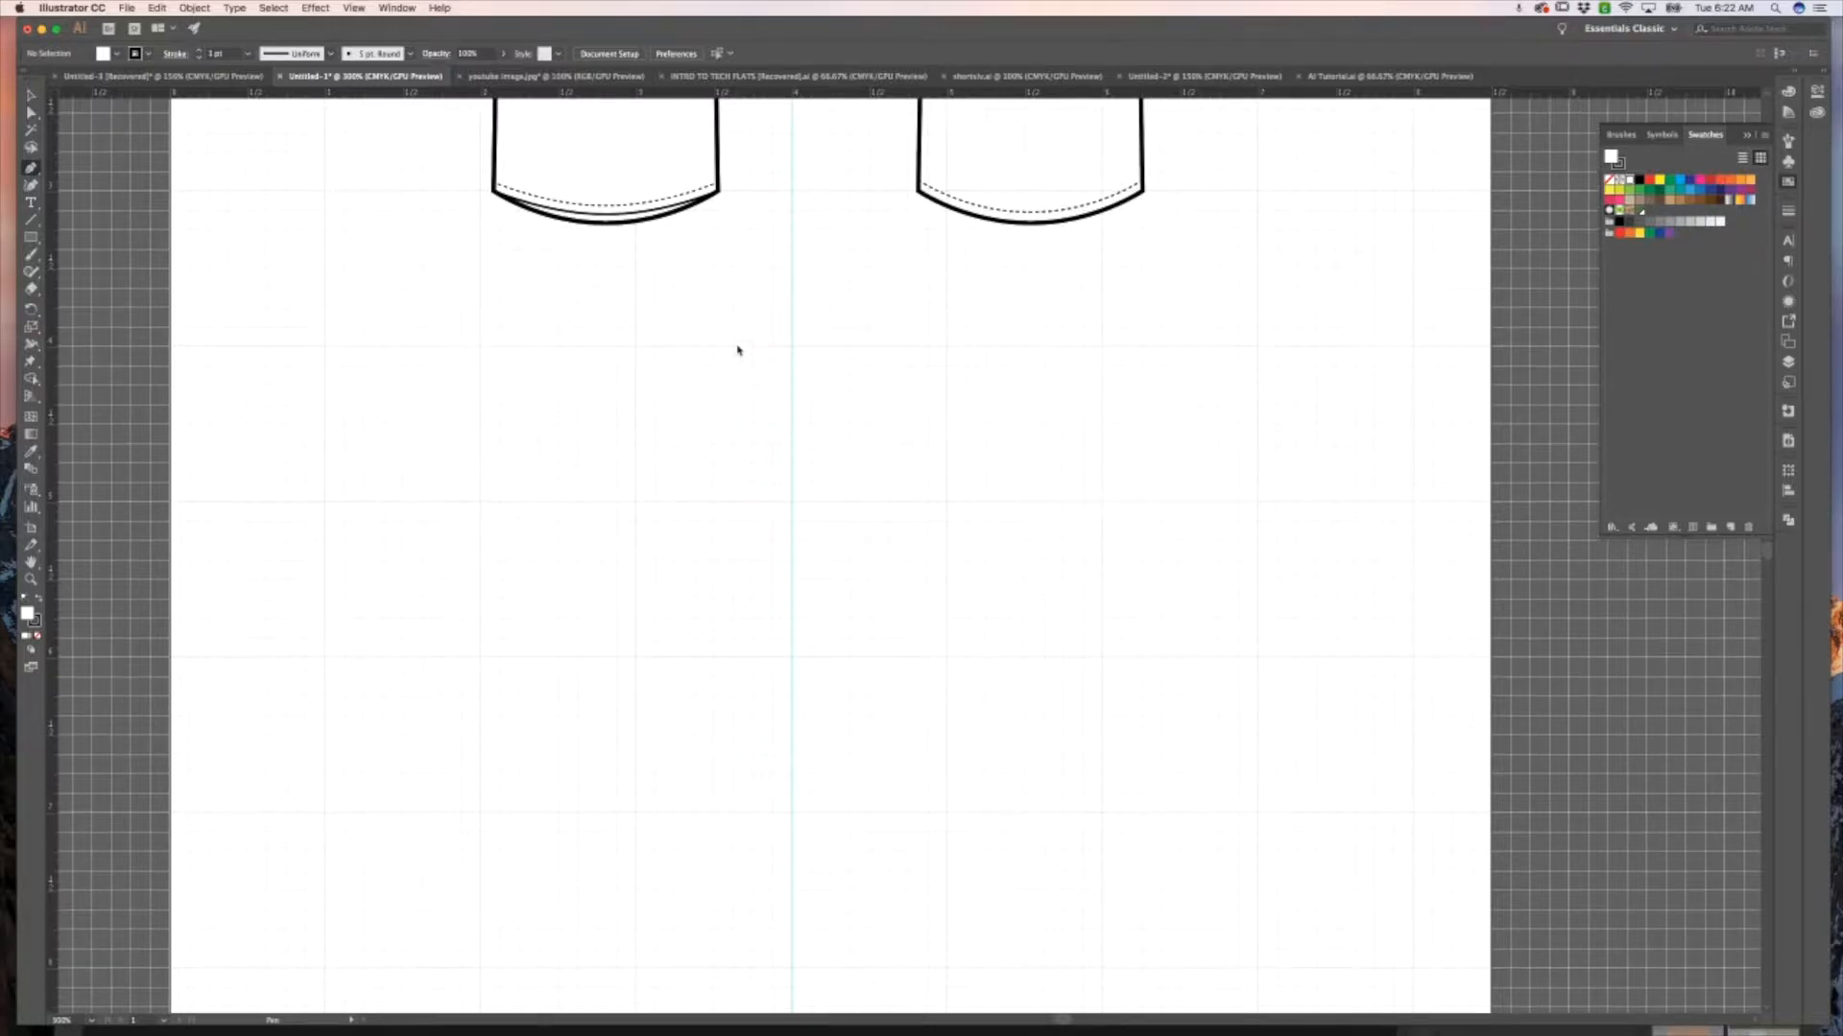
pyautogui.press('a')
pyautogui.click(671, 399)
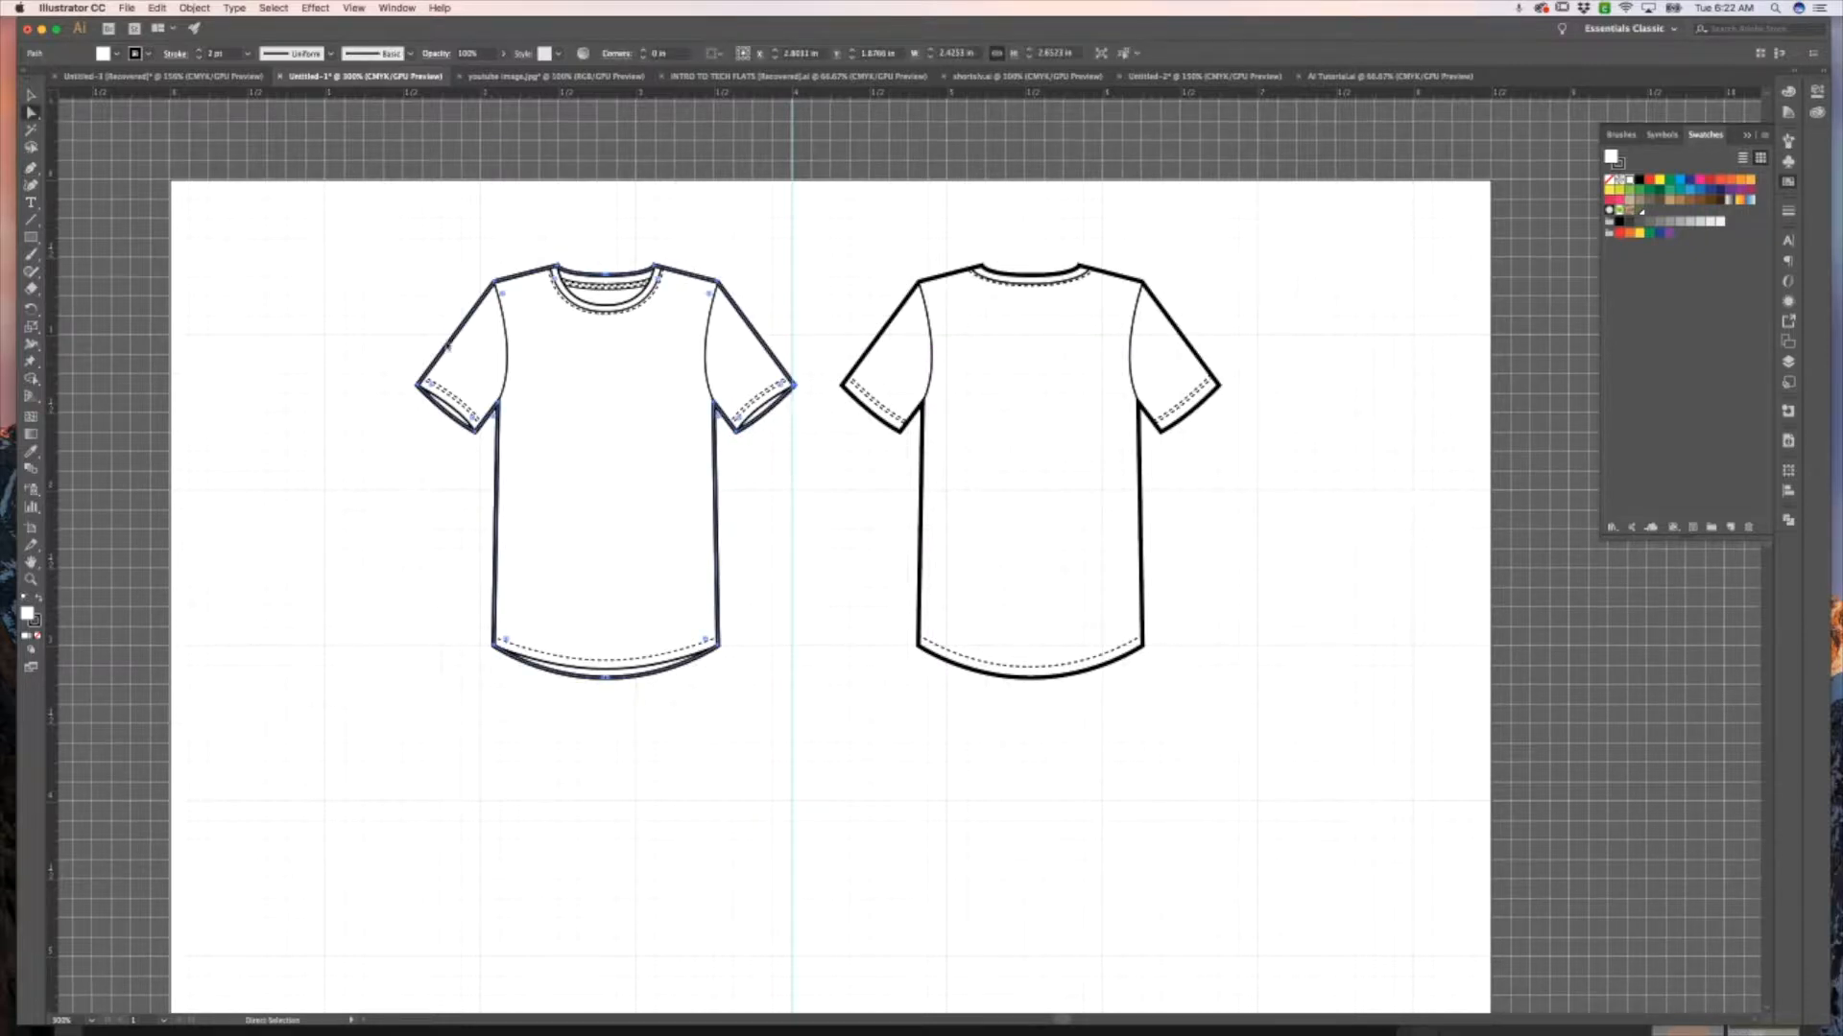
pyautogui.scroll(-5, 542, 574)
pyautogui.scroll(-6, 543, 574)
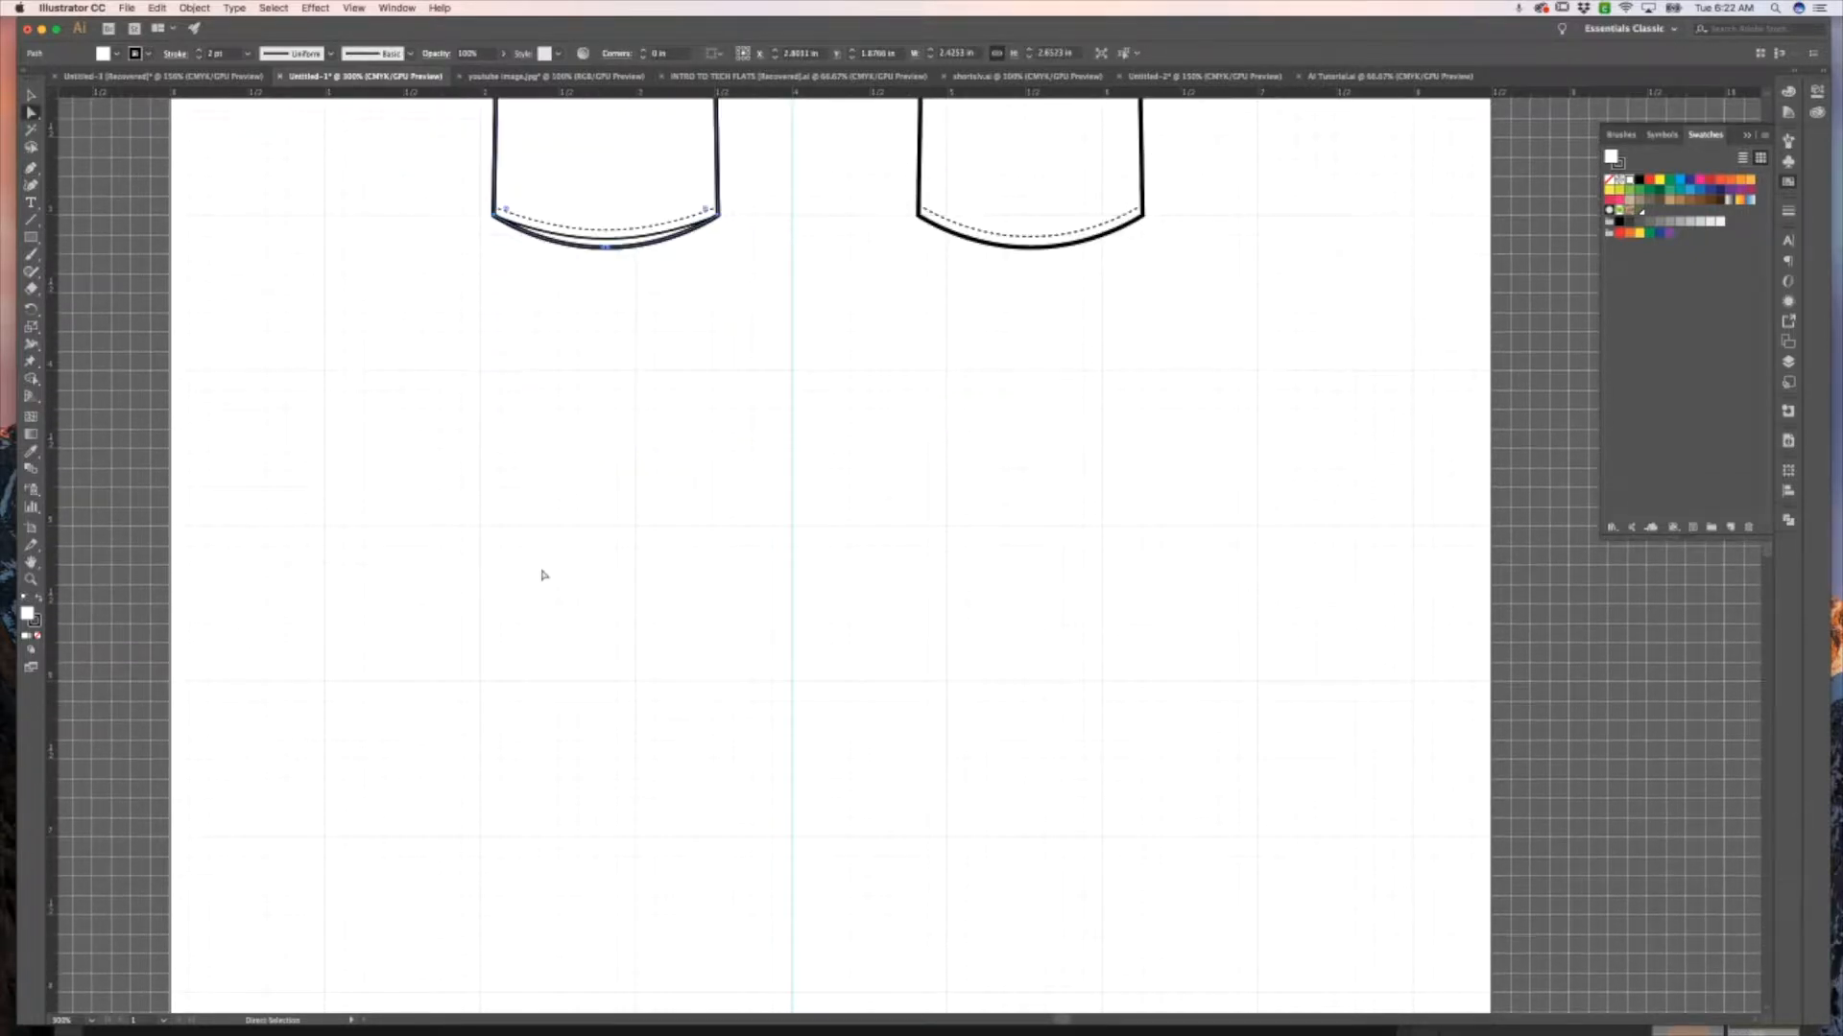
# Draw a curved half neckline about 0.39 in long below the existing shirts, ending on the vertical center guide.
pyautogui.press('p')
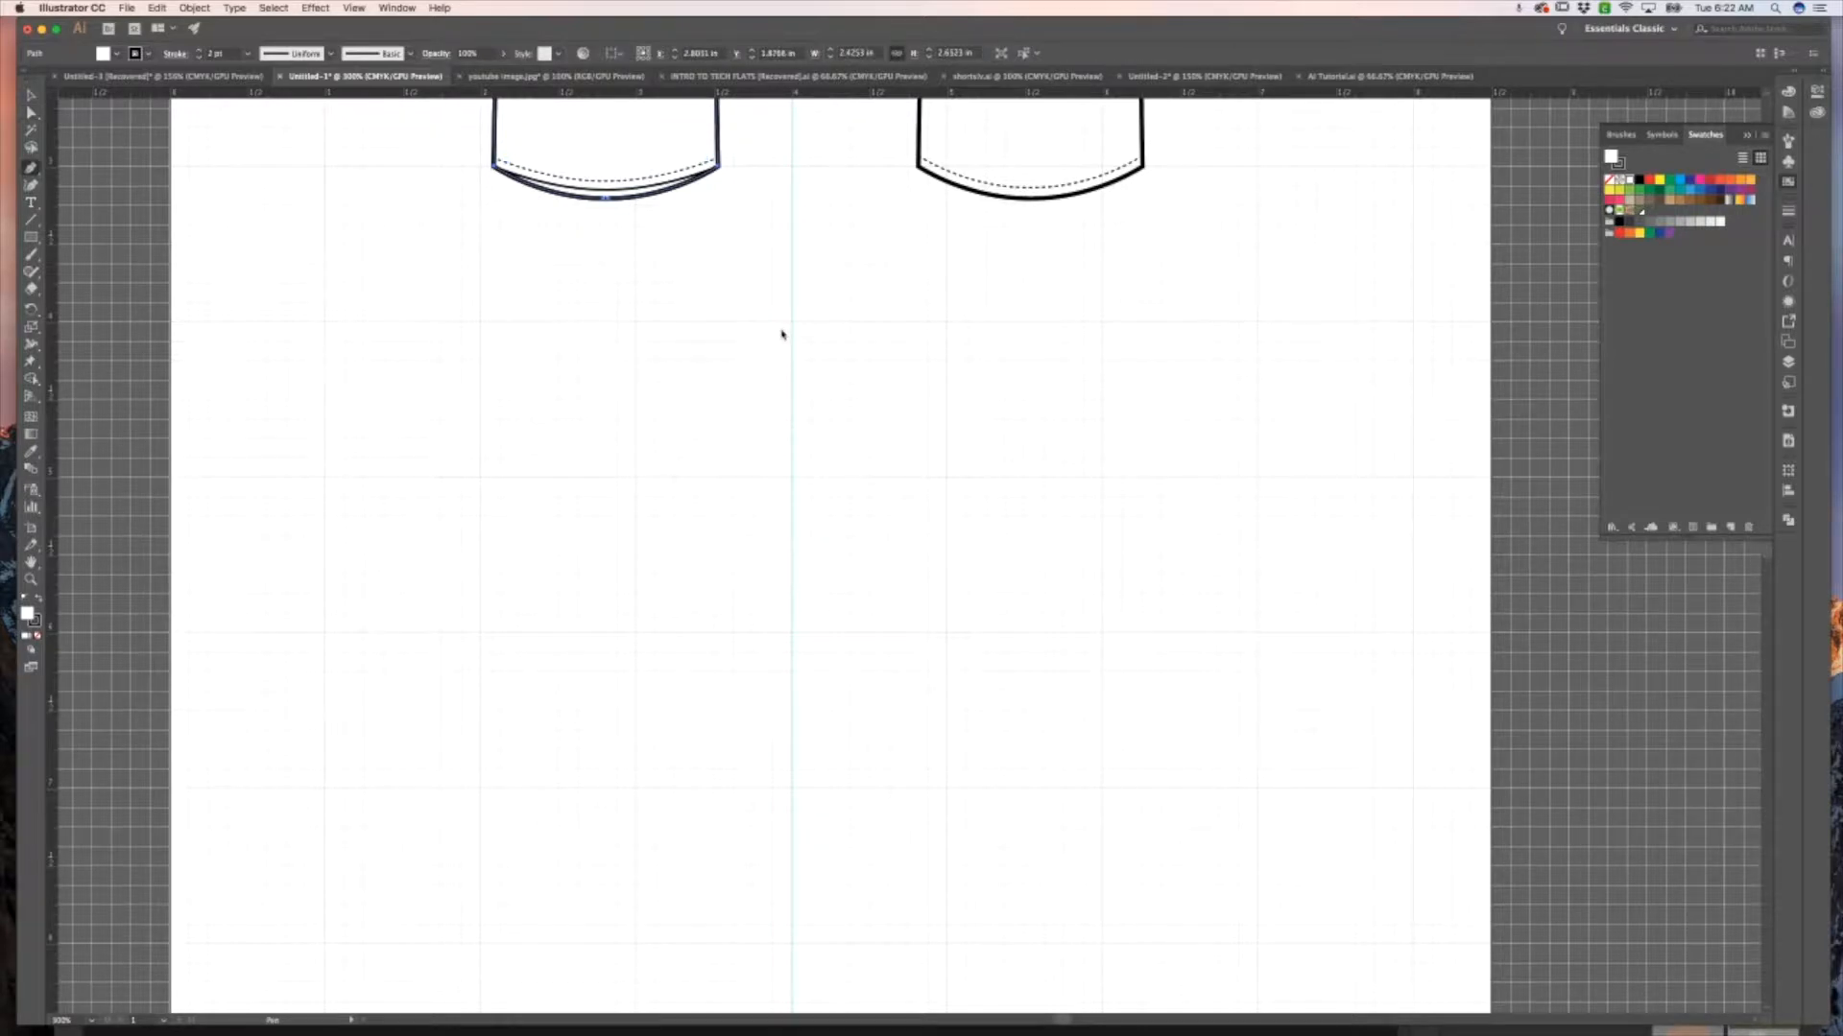
pyautogui.click(732, 322)
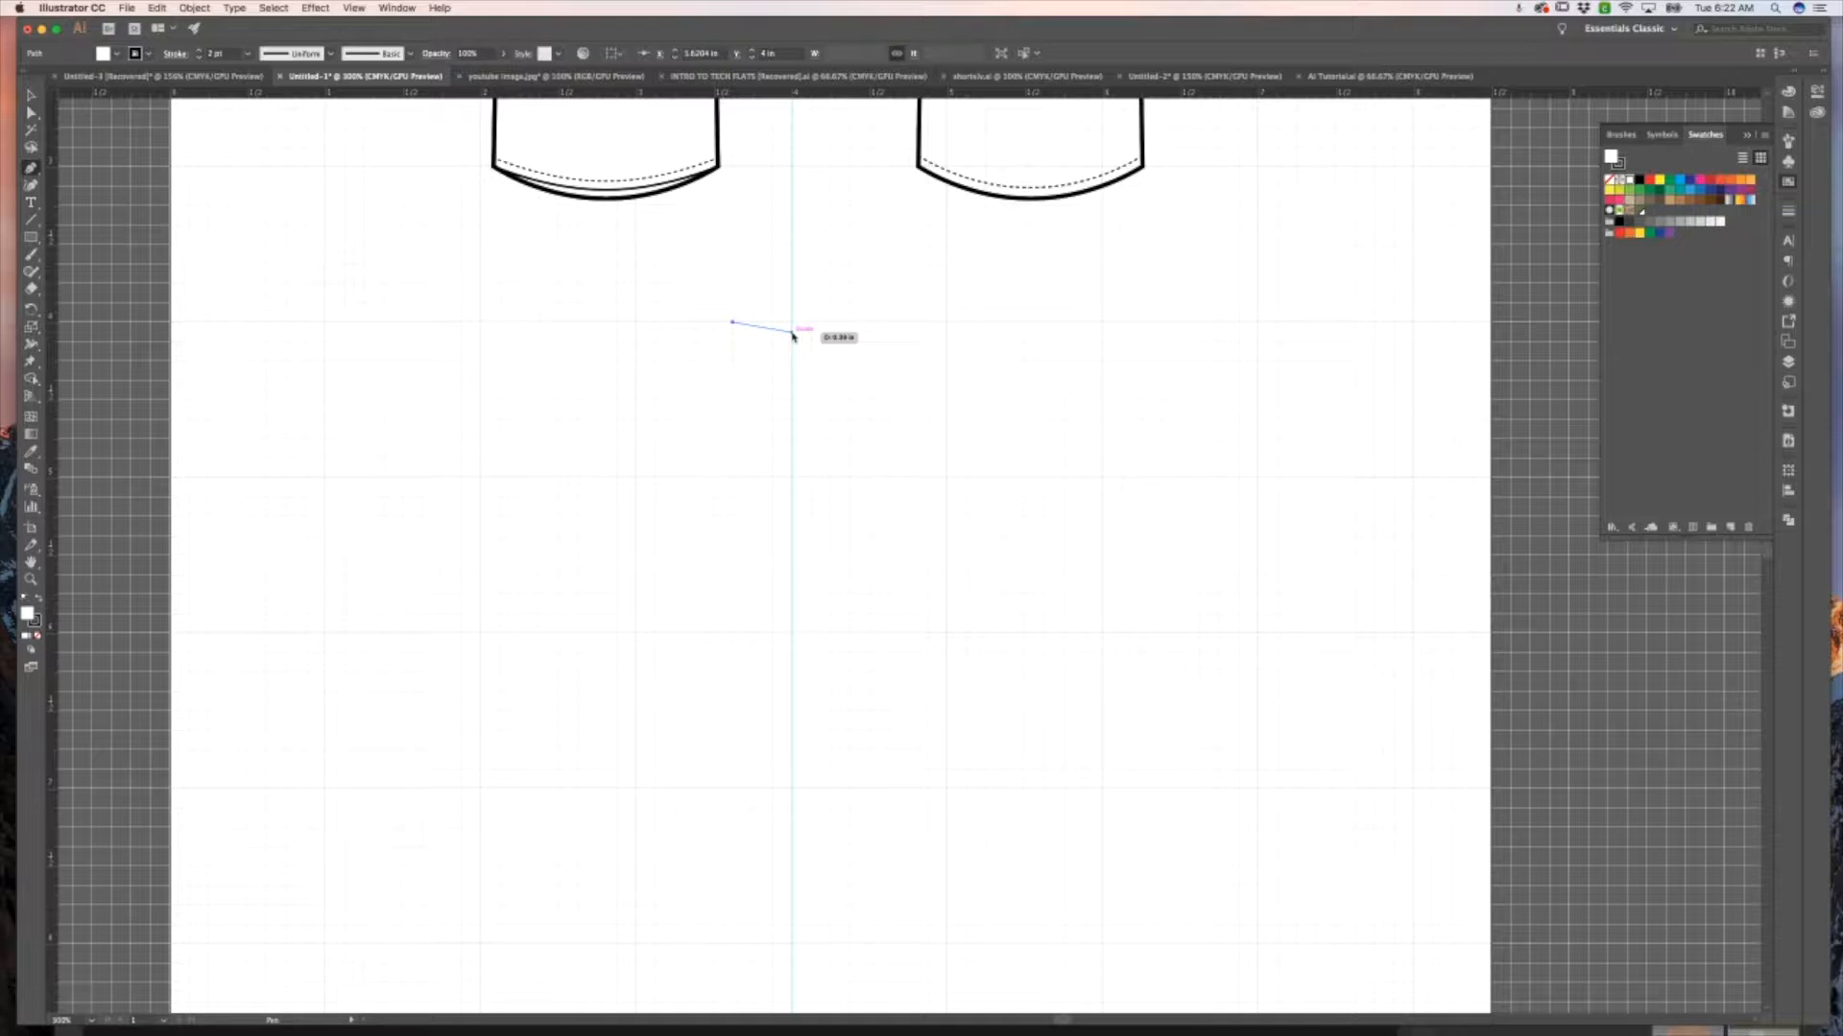
pyautogui.moveTo(793, 334); pyautogui.dragTo(807, 336)
pyautogui.moveTo(807, 337); pyautogui.dragTo(823, 334)
pyautogui.keyDown('super'); pyautogui.click(836, 337); pyautogui.keyUp('super')
pyautogui.scroll(6, 853, 359)
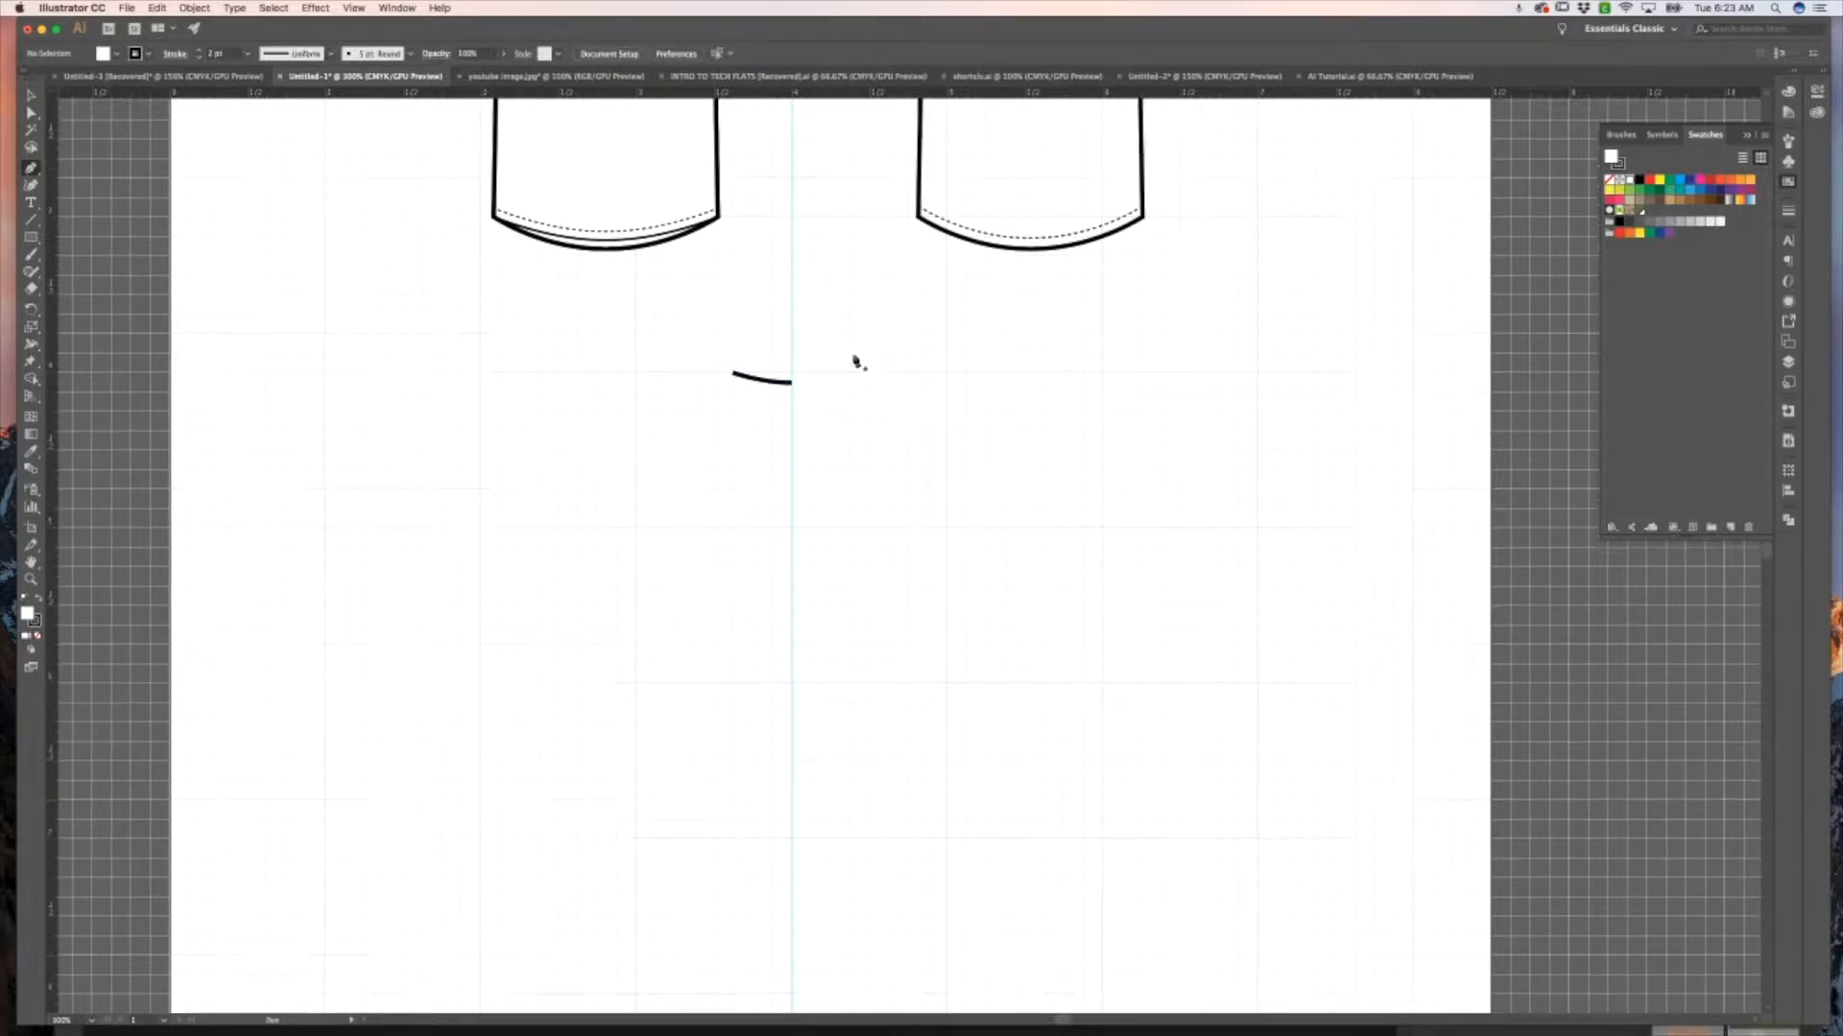
pyautogui.scroll(-5, 853, 359)
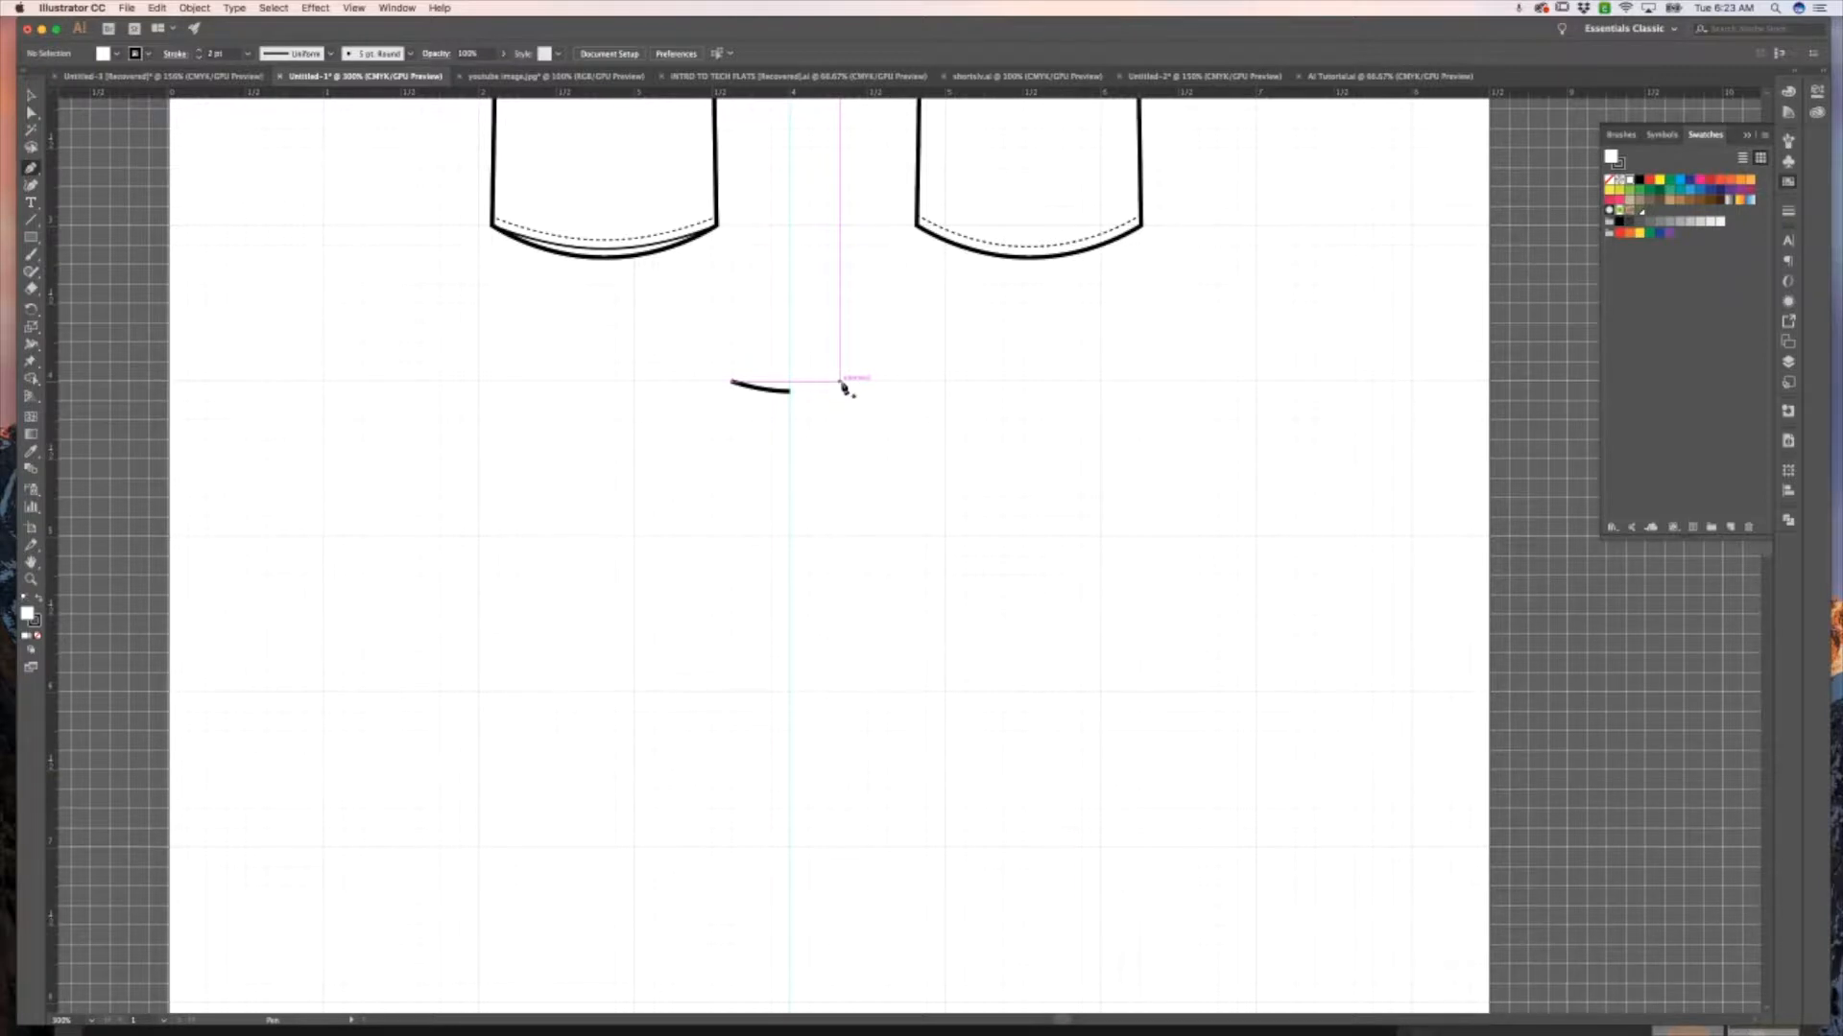
# Extend the path from the neckline's outer end with a straight shoulder line and a sloping outer sleeve edge.
pyautogui.click(732, 383)
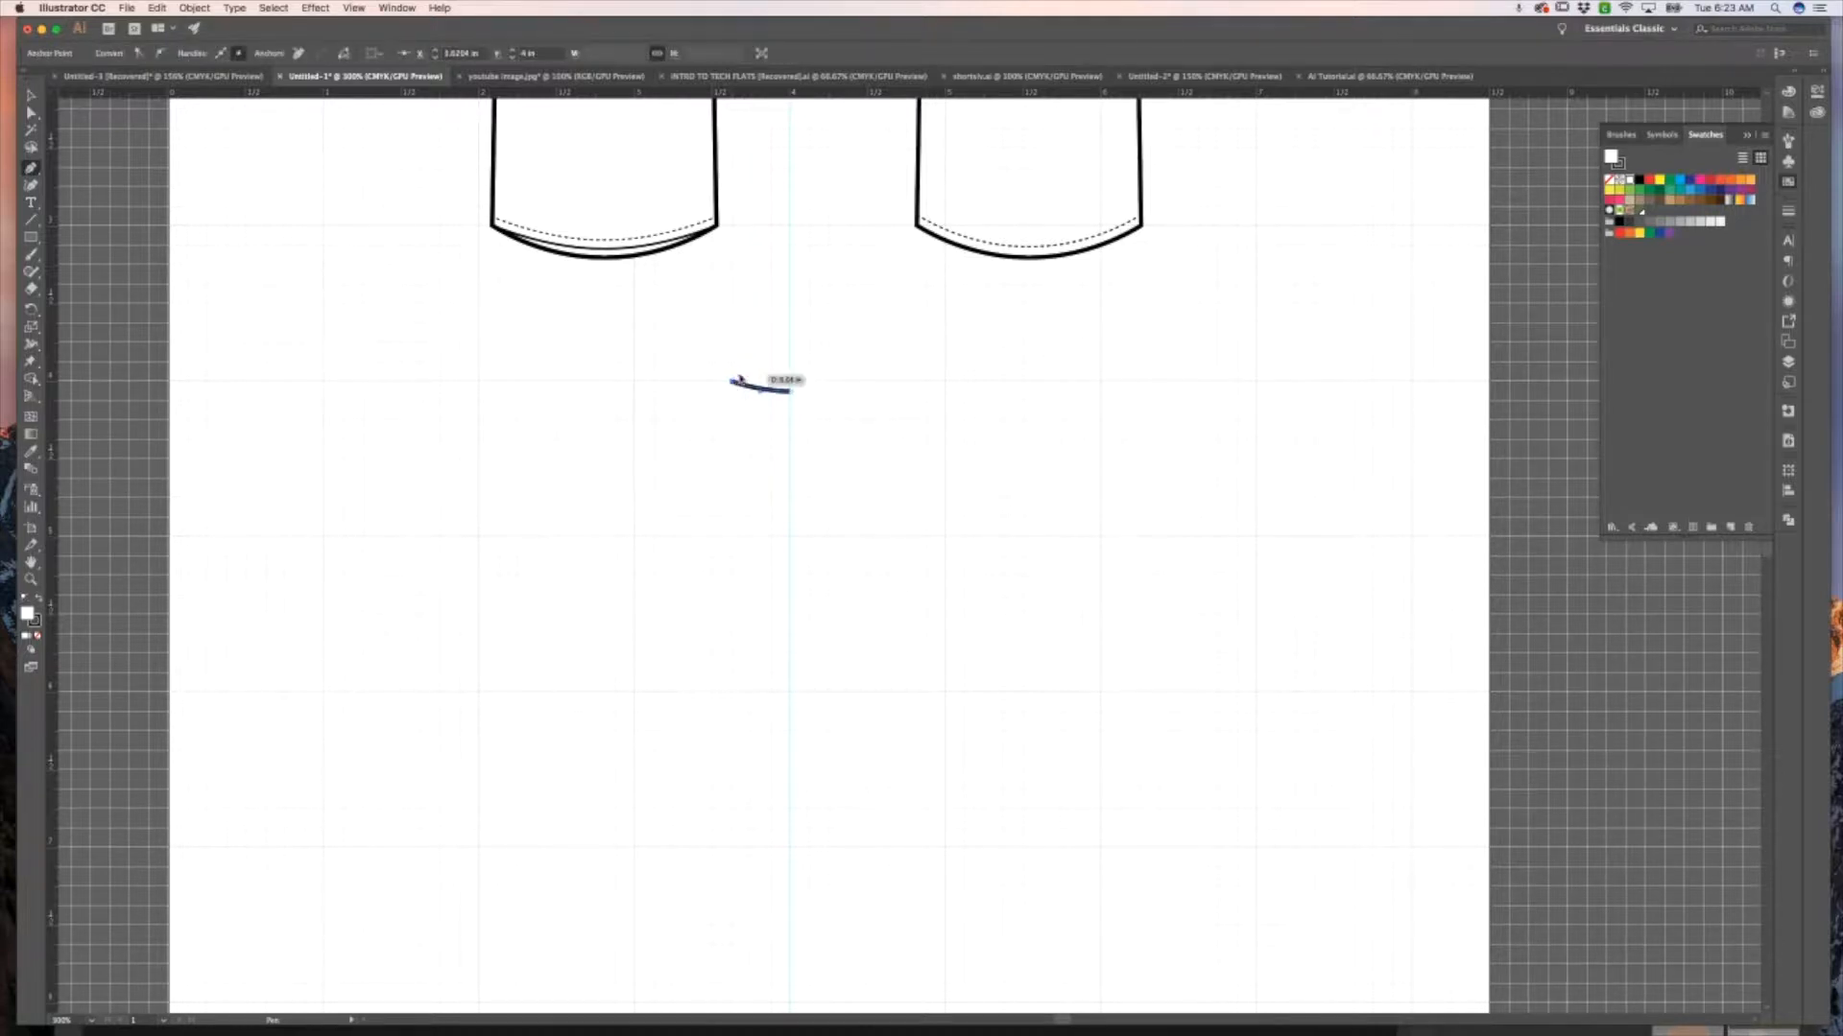
pyautogui.click(681, 395)
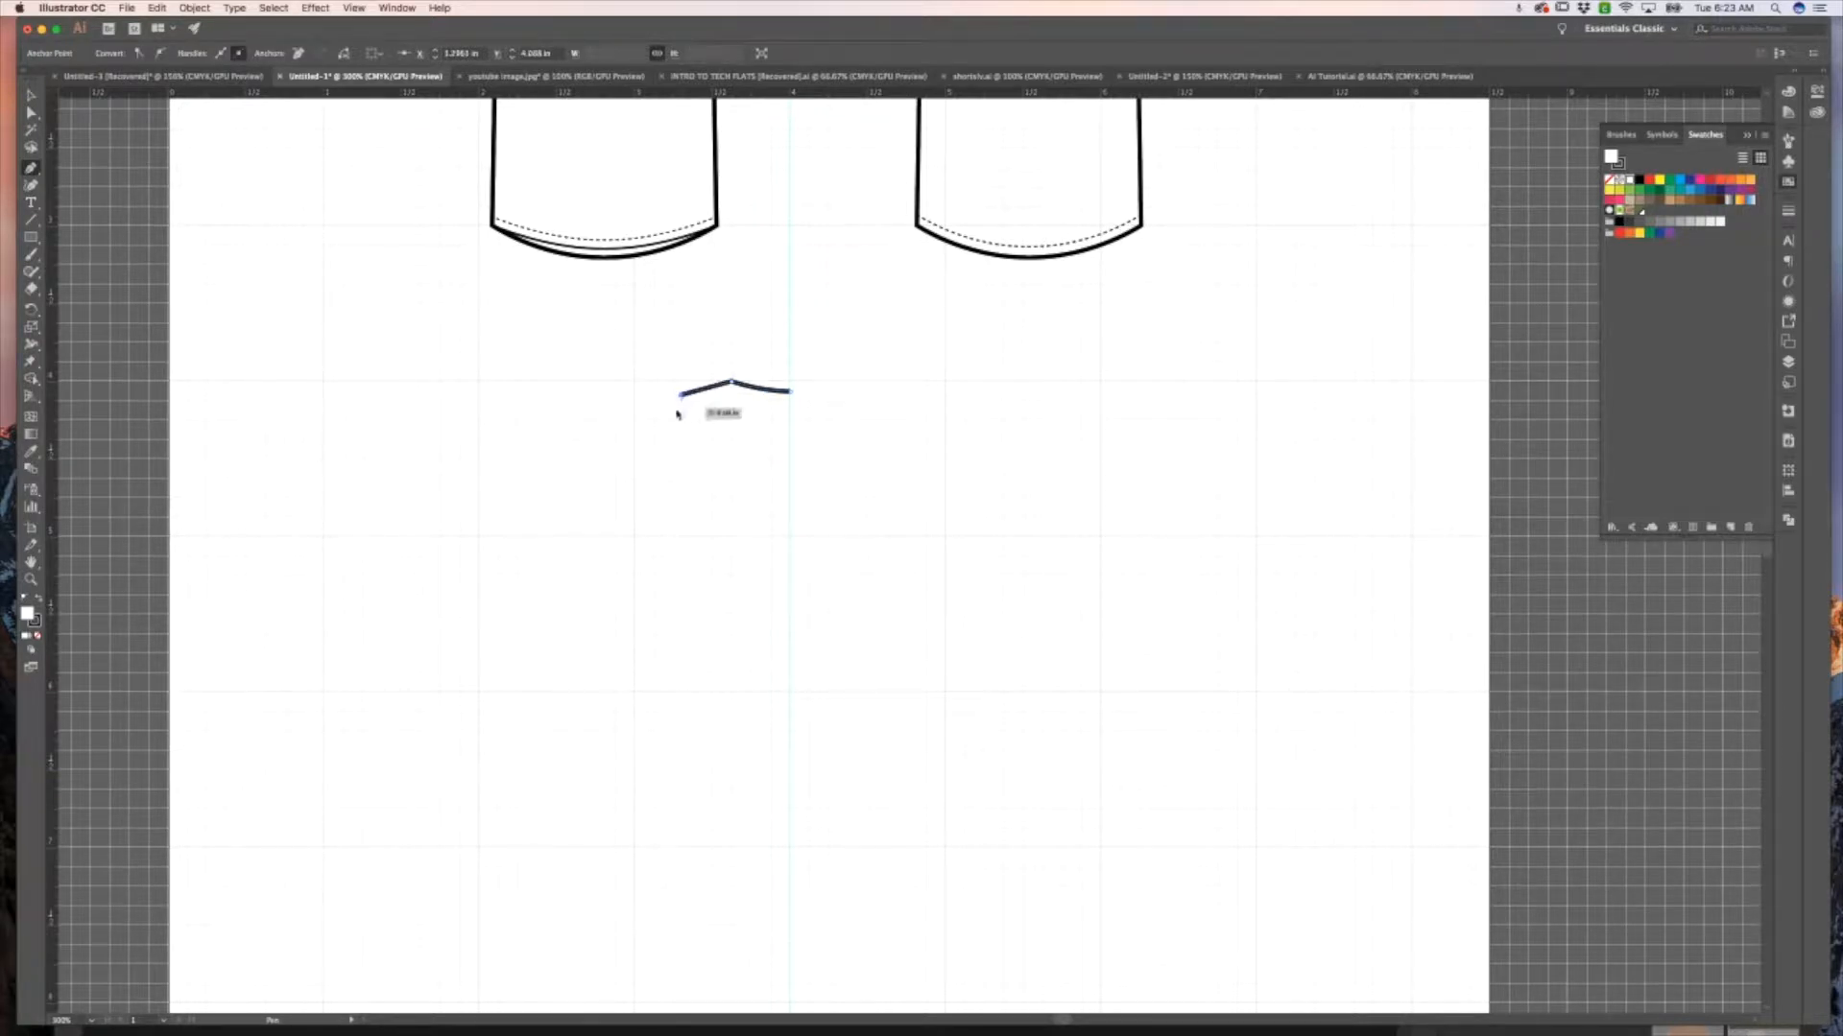
pyautogui.click(643, 465)
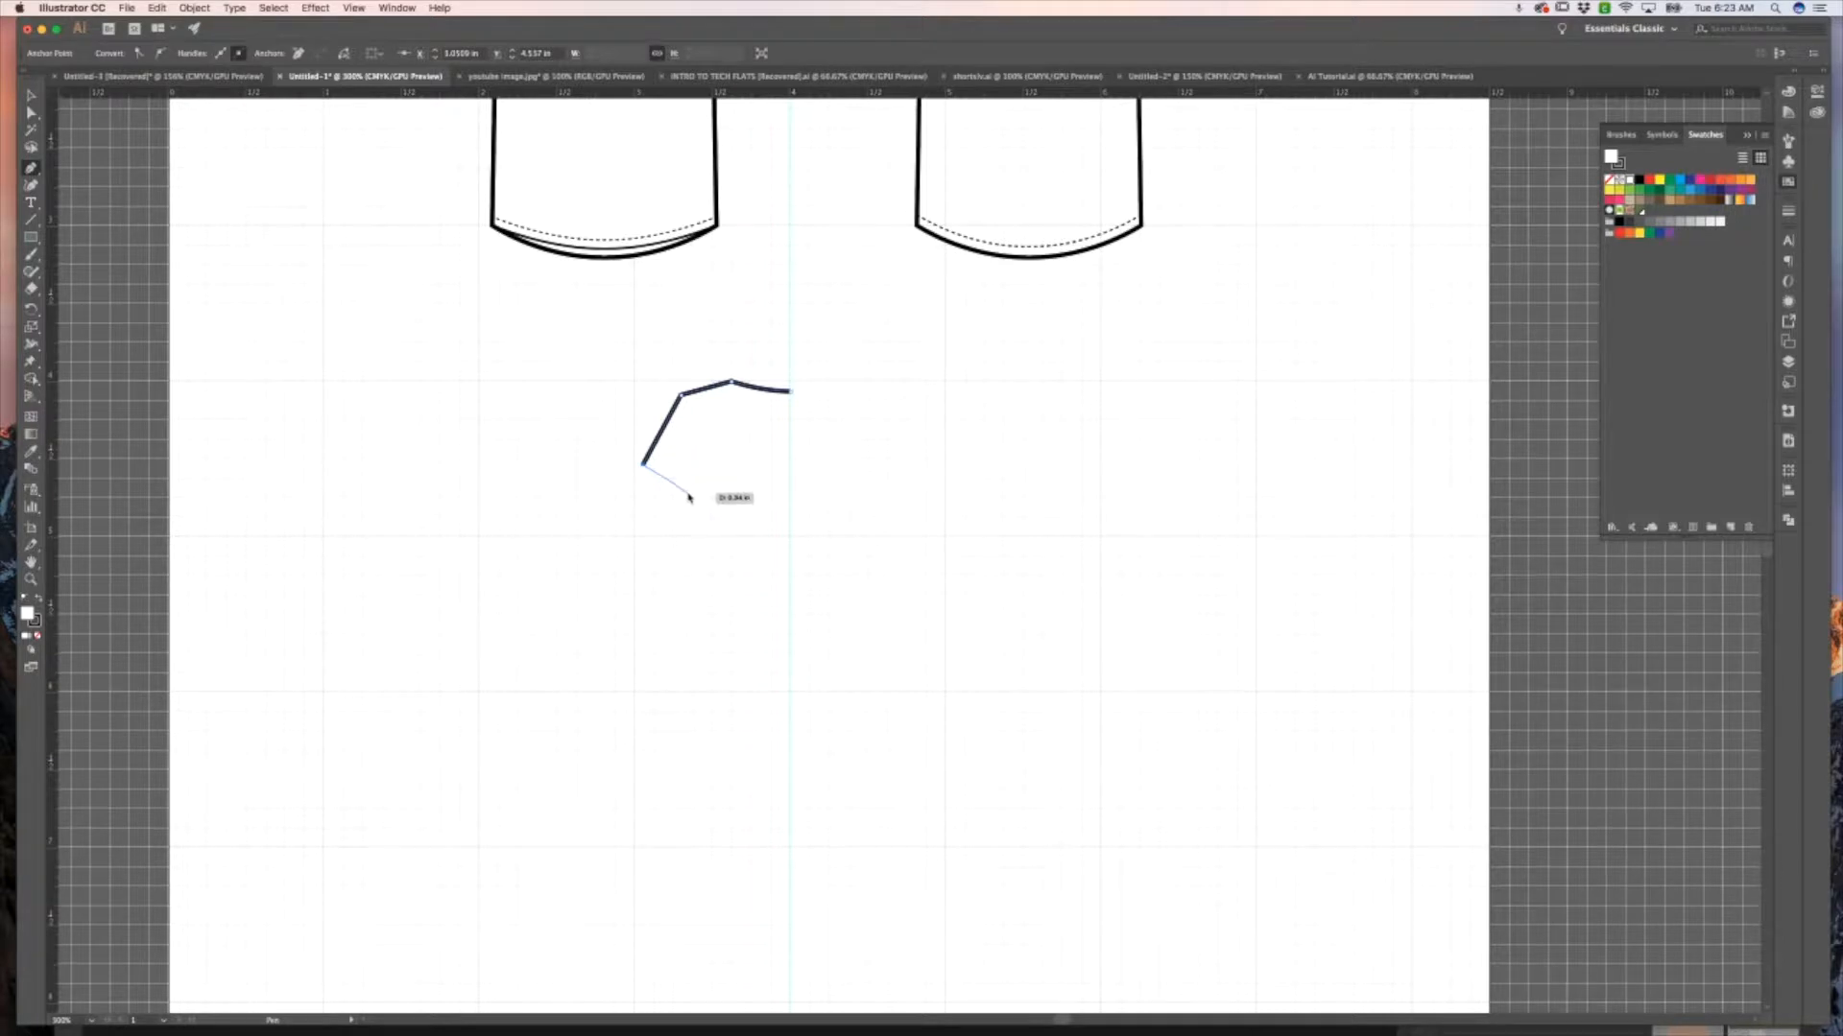
# Add a curved sleeve hem to the half shirt and continue the path up to the underarm point.
pyautogui.moveTo(688, 495); pyautogui.dragTo(716, 498)
pyautogui.moveTo(717, 498); pyautogui.dragTo(717, 498)
pyautogui.keyDown('super'); pyautogui.click(715, 495); pyautogui.keyUp('super')
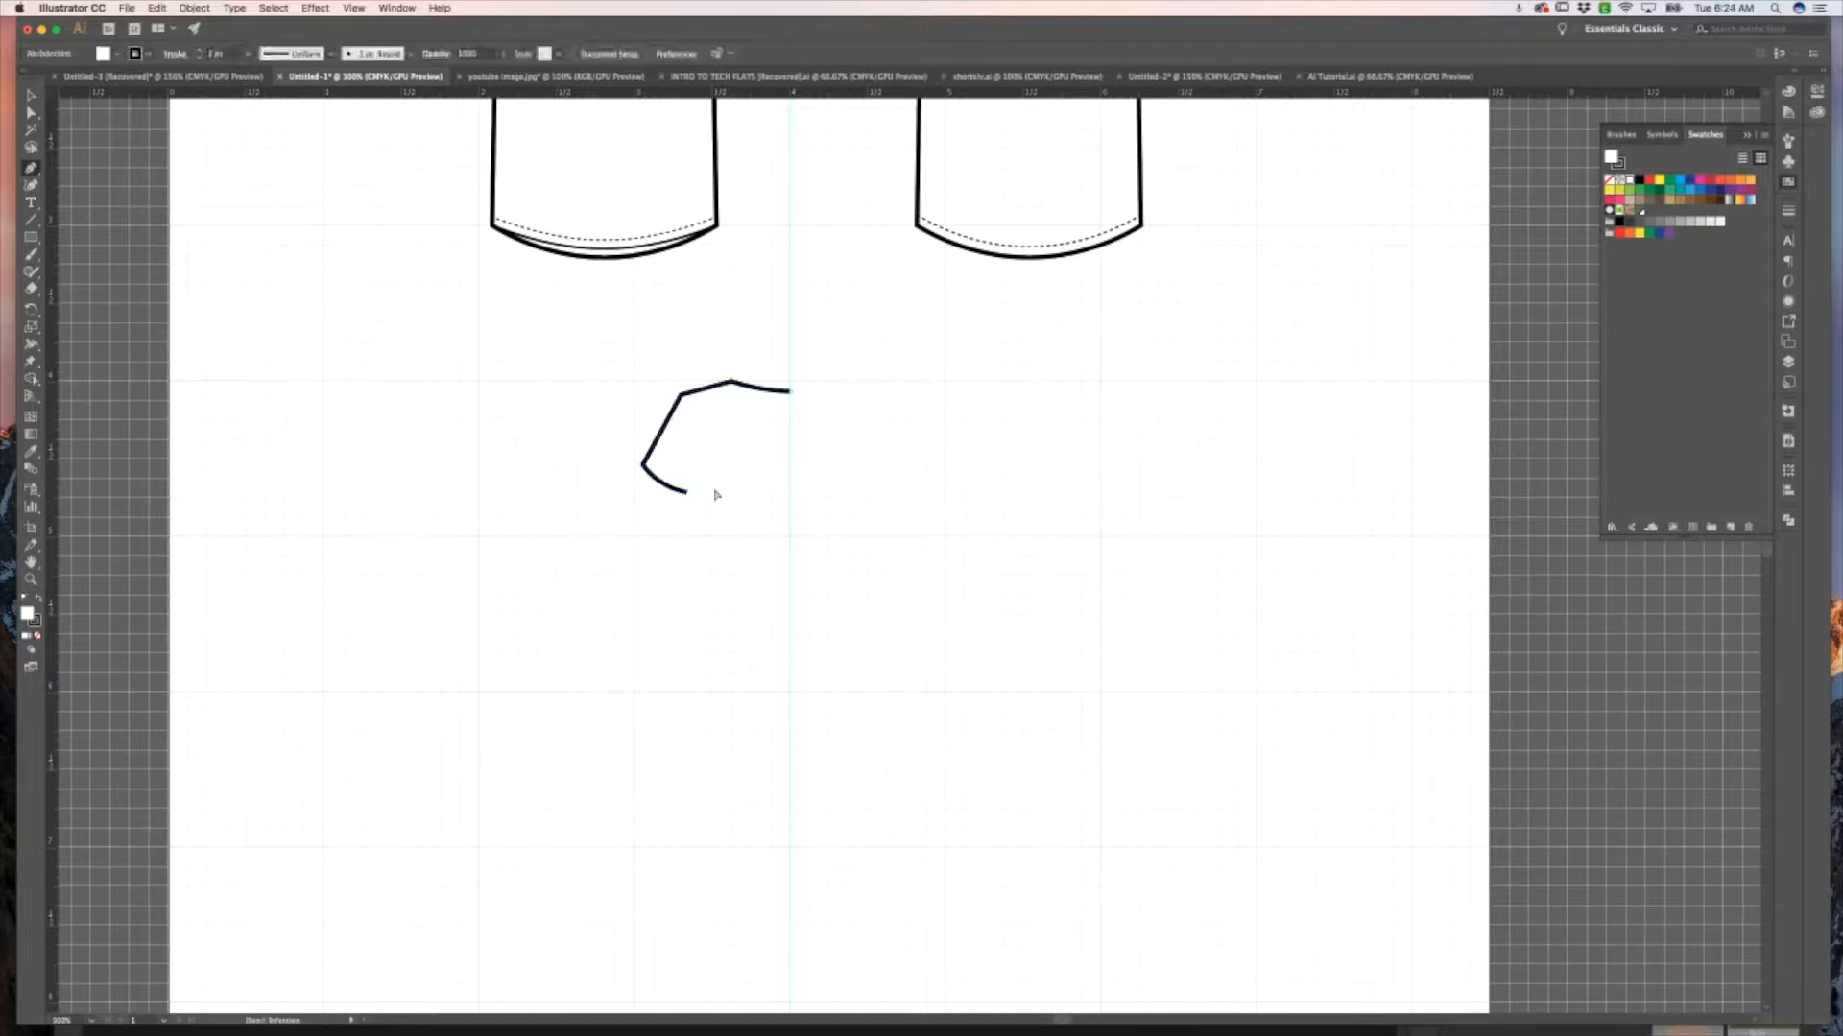
pyautogui.moveTo(690, 496); pyautogui.dragTo(703, 468)
pyautogui.click(702, 463)
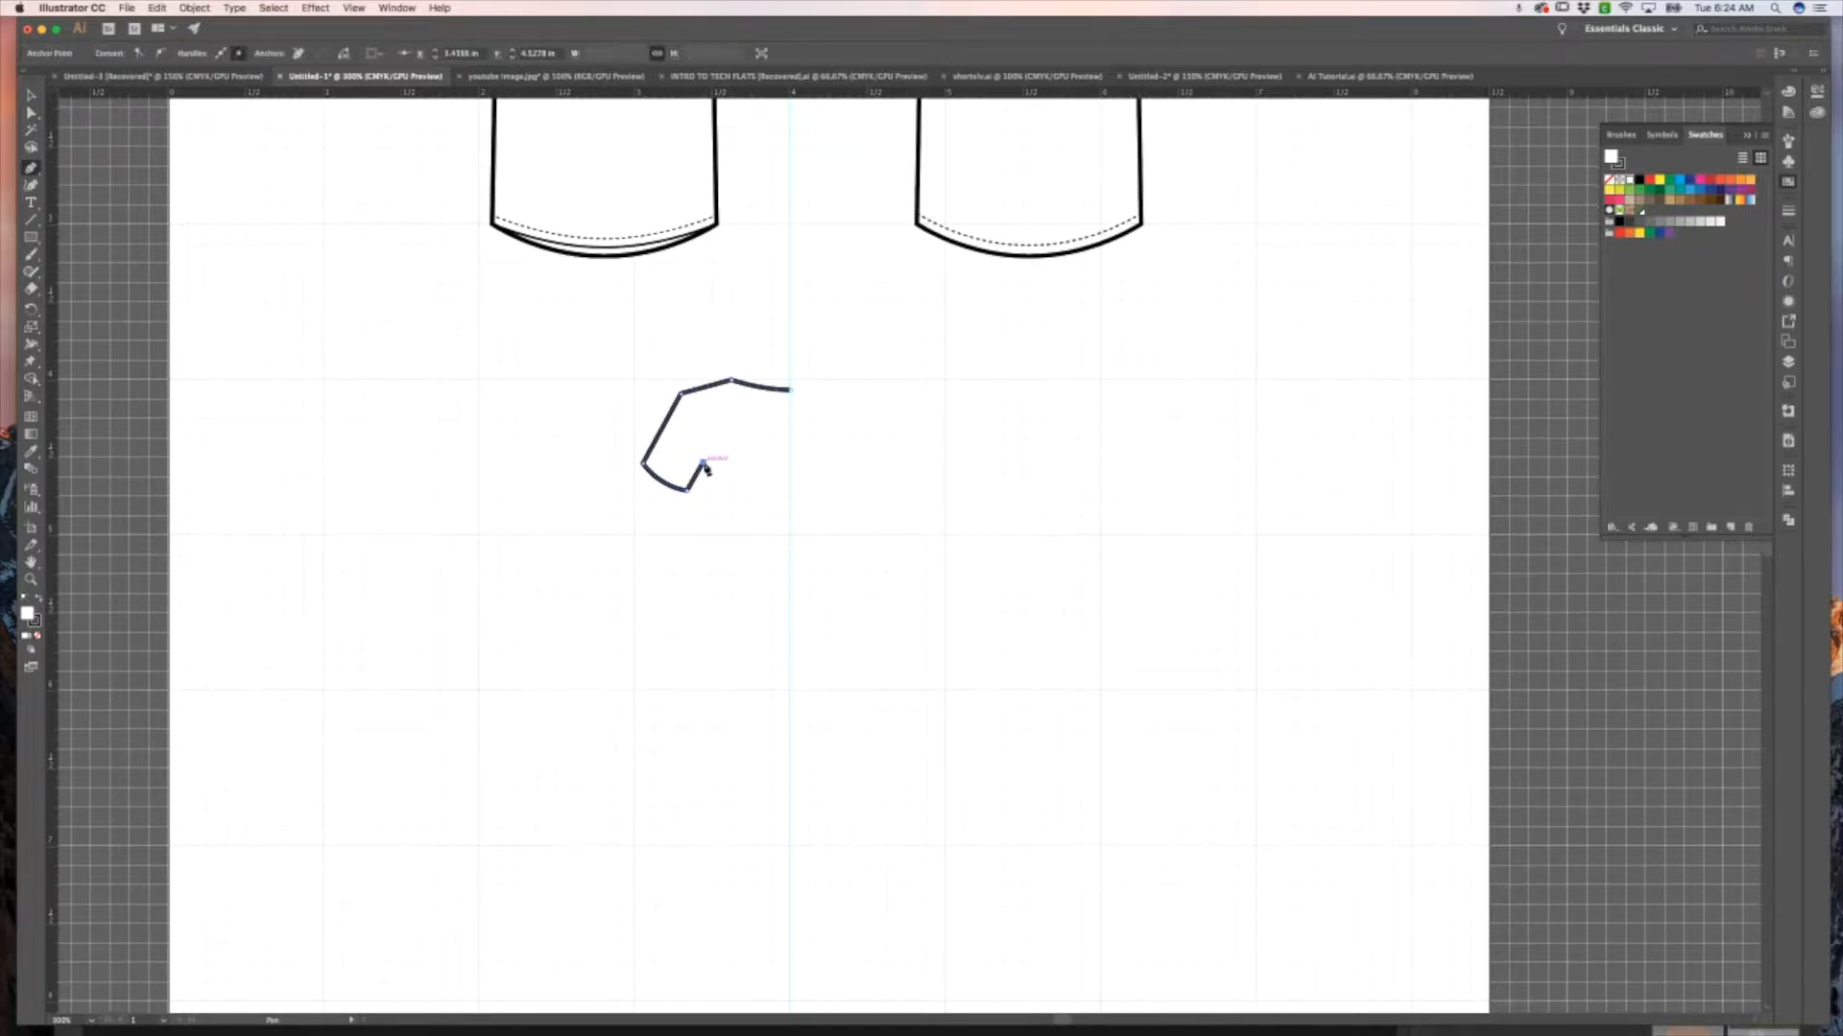
# Finish the half shirt with a vertical side seam about 1.2 in long and a curved bottom hem ending on the center guide.
pyautogui.moveTo(702, 582); pyautogui.dragTo(705, 591)
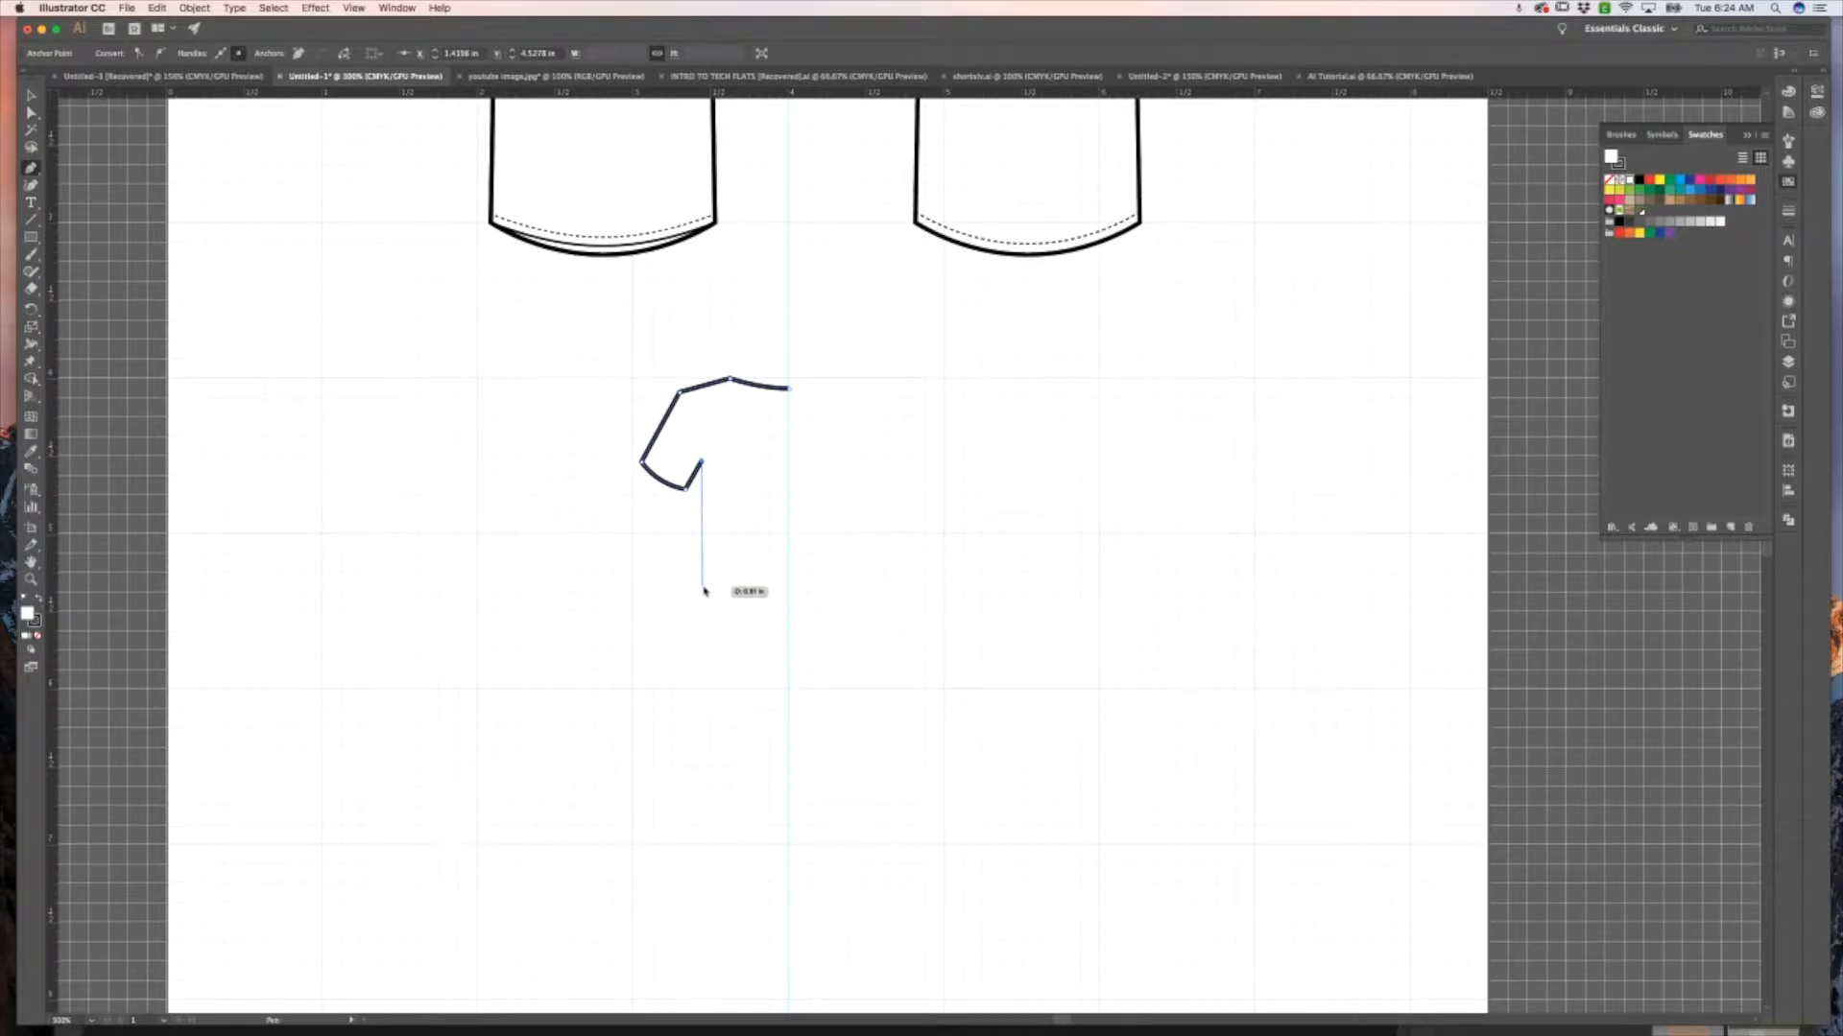
pyautogui.click(703, 643)
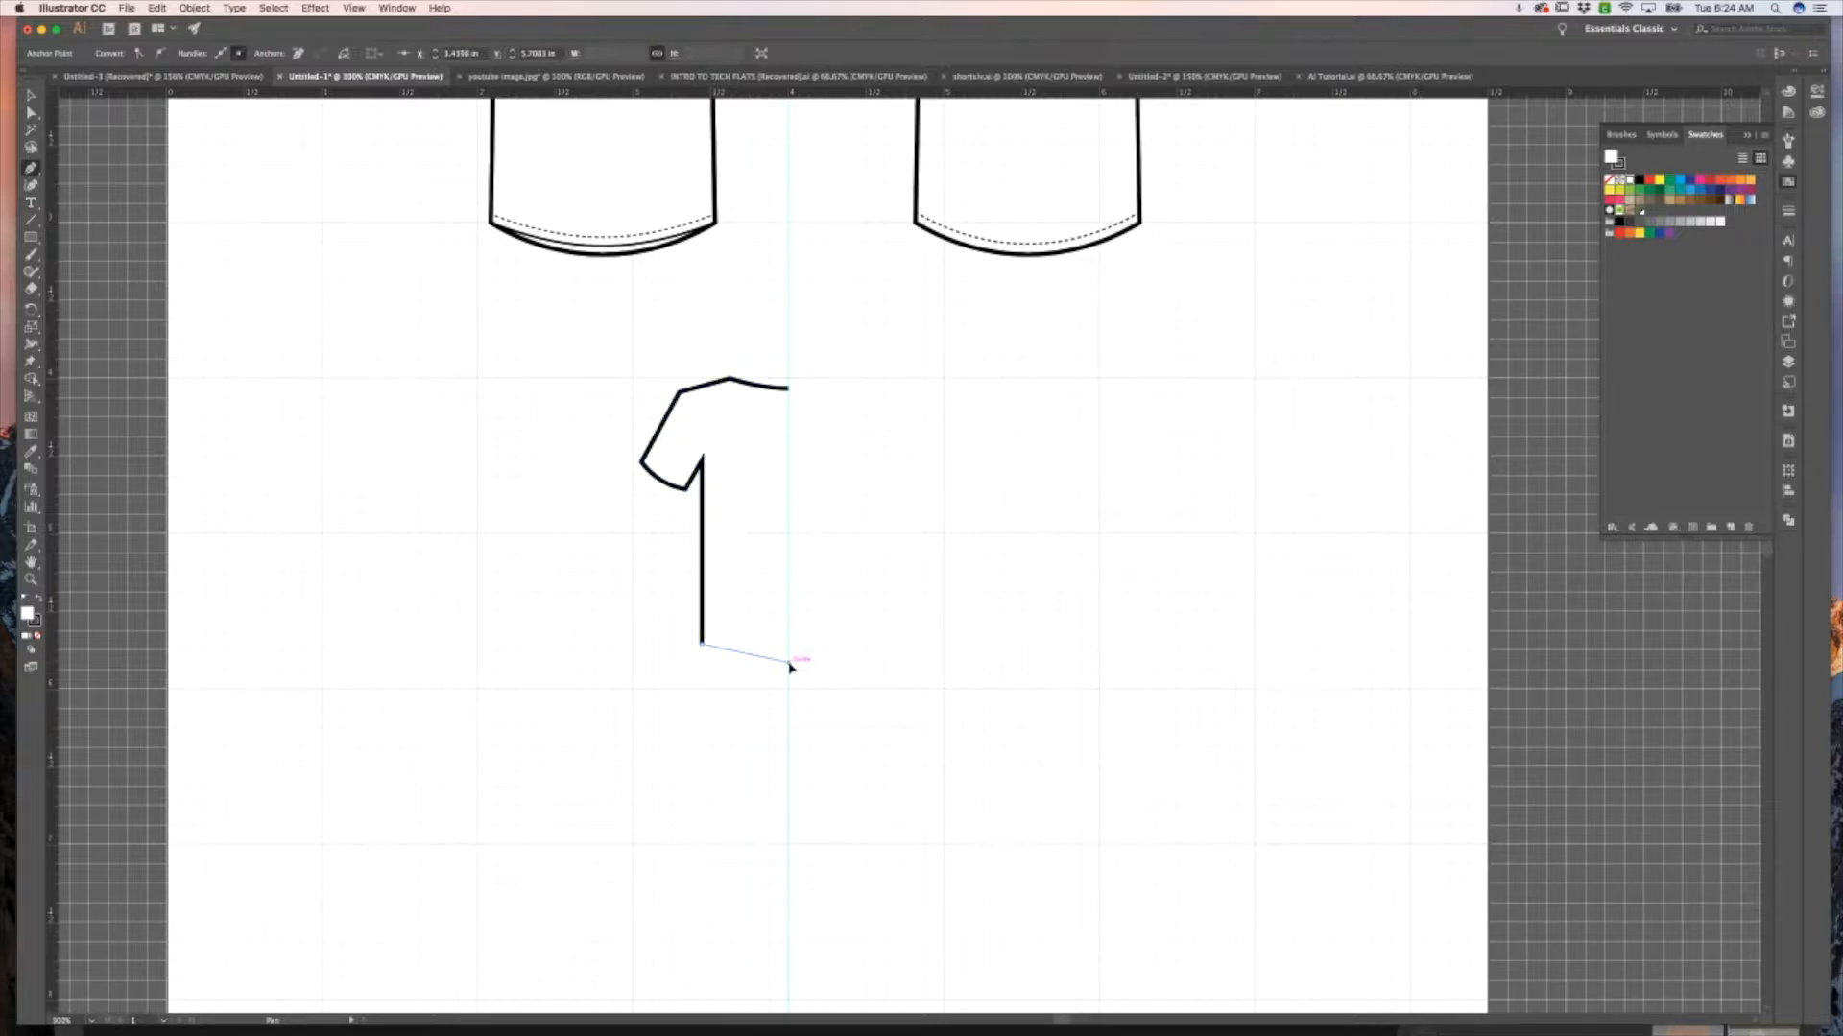
pyautogui.moveTo(789, 663); pyautogui.dragTo(835, 664)
pyautogui.keyDown('super'); pyautogui.click(876, 591); pyautogui.keyUp('super')
pyautogui.scroll(3, 875, 591)
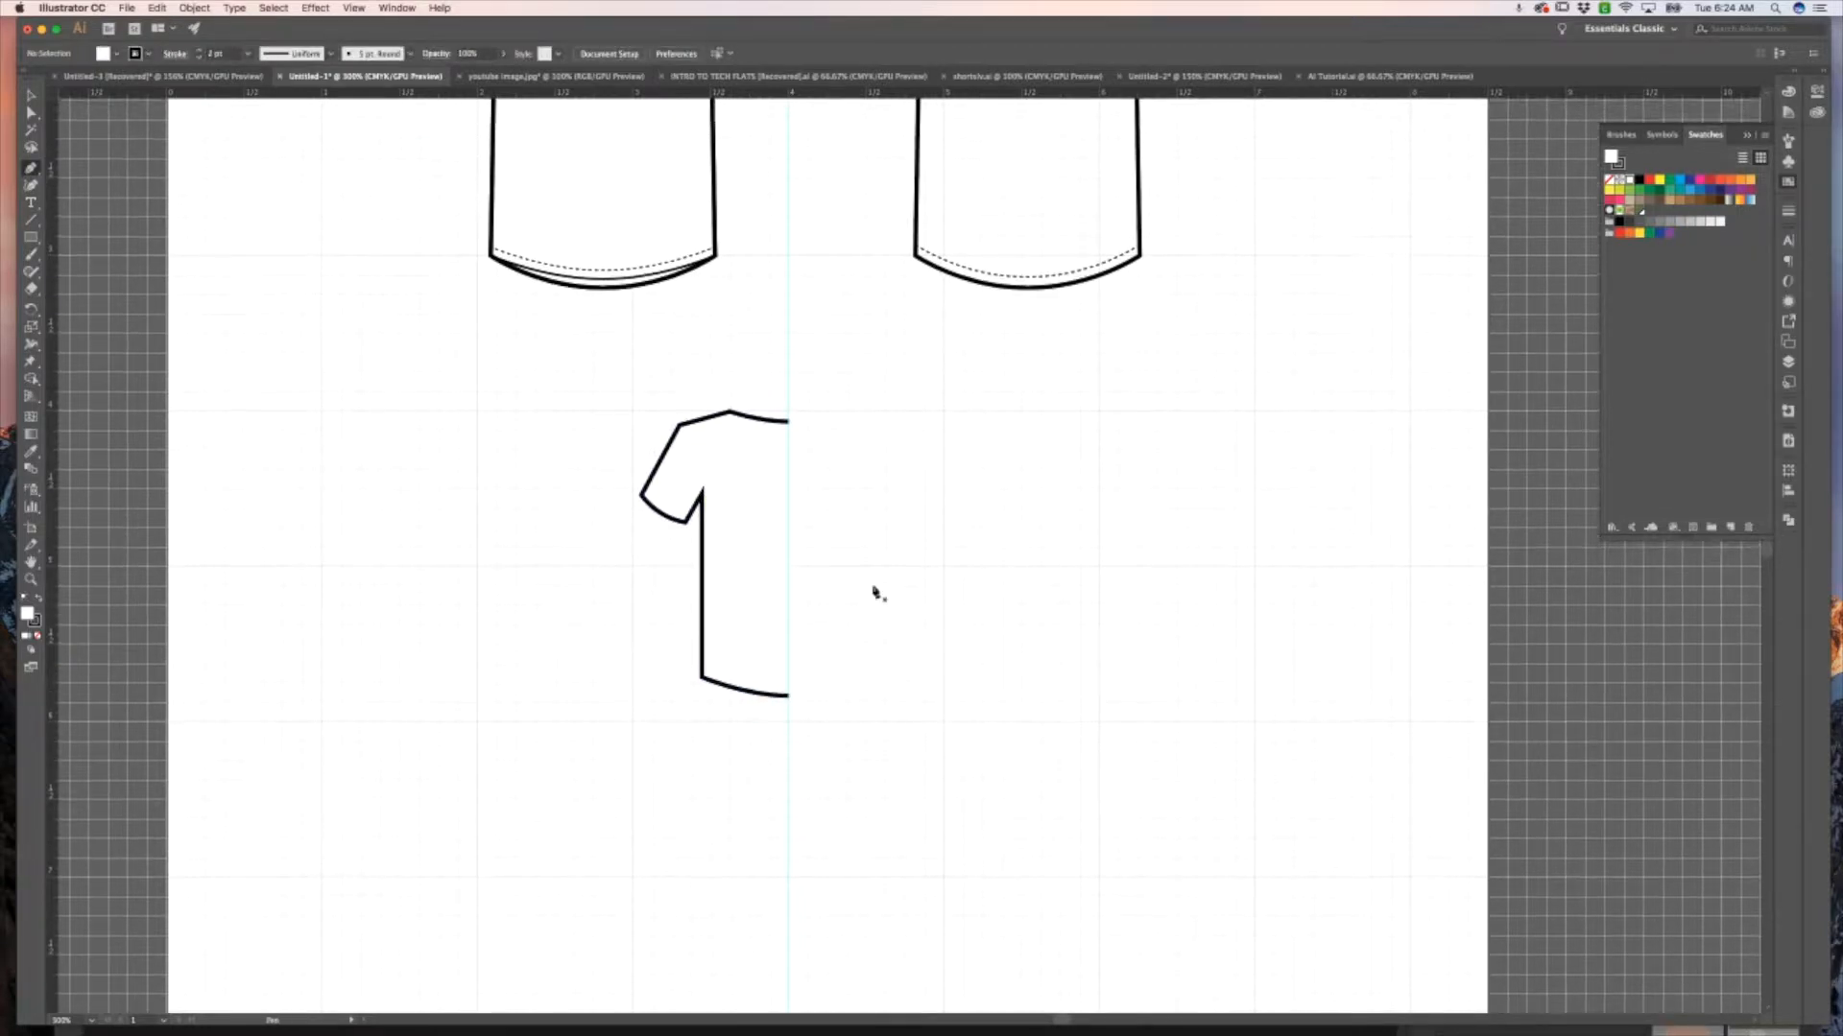
# Move the half shirt's neck and shoulder anchor points slightly toward the center guide.
pyautogui.press('v')
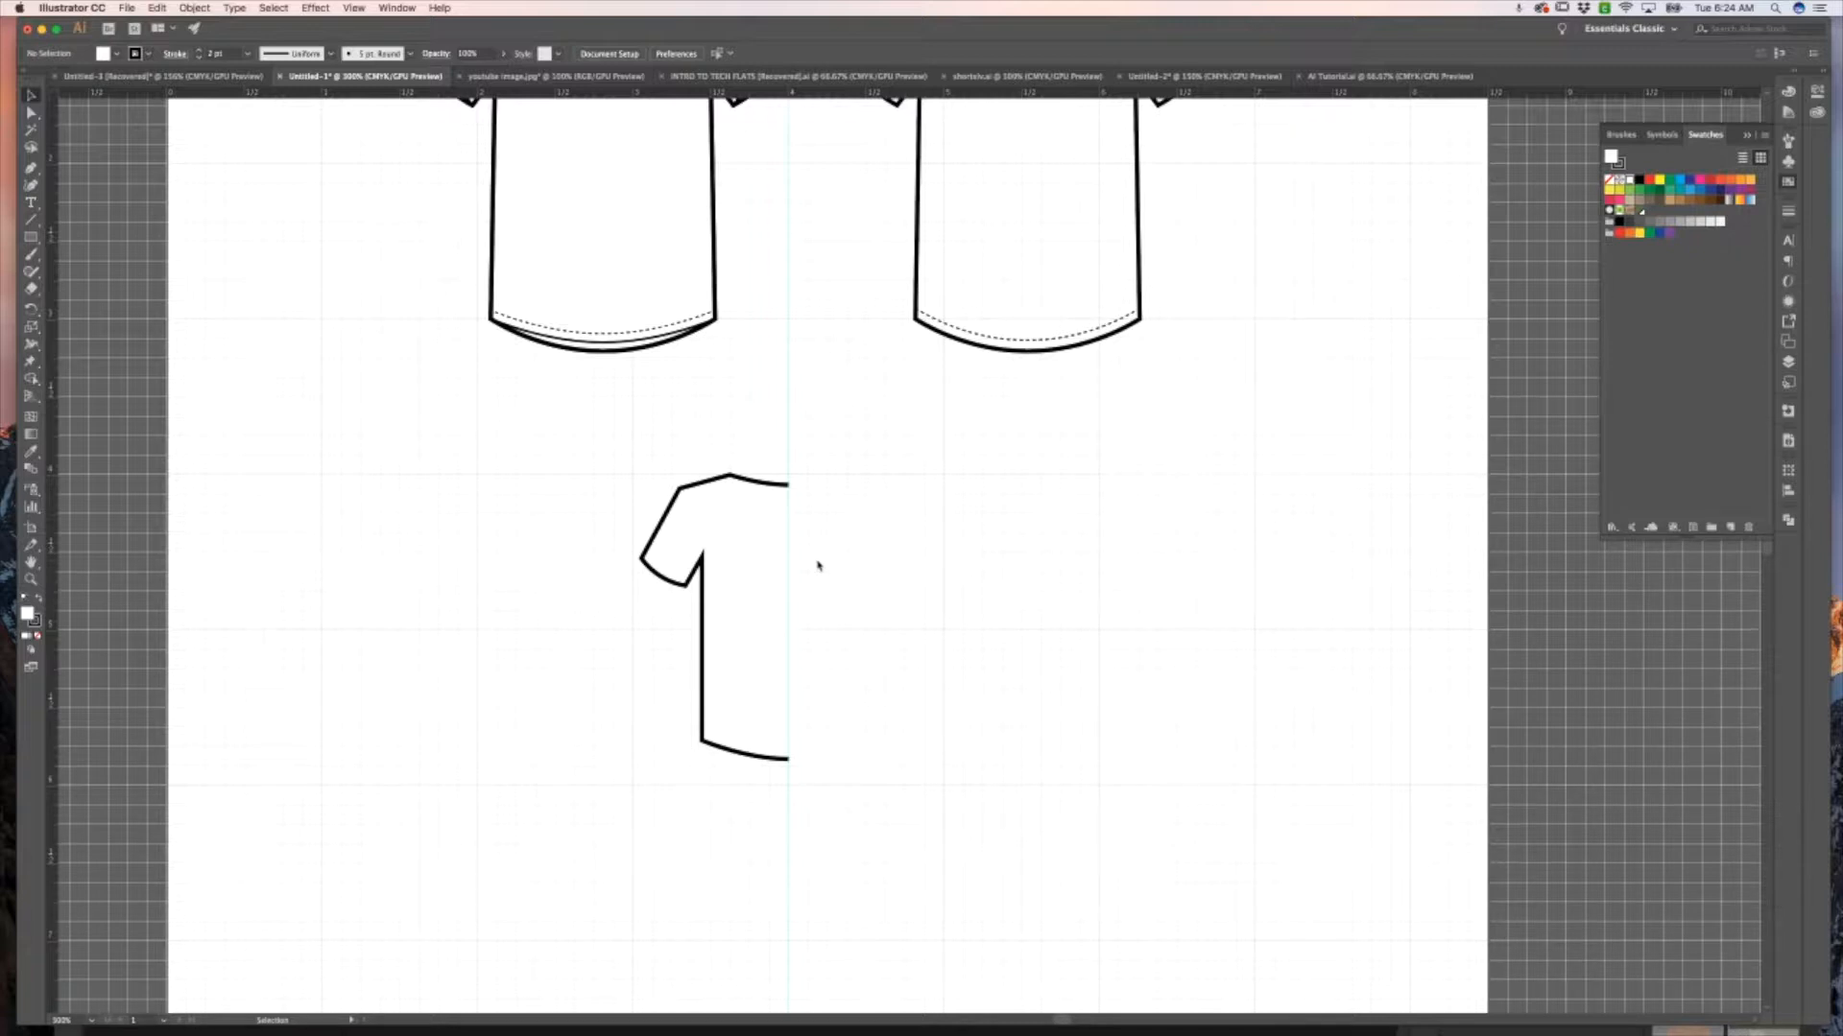
pyautogui.press('a')
pyautogui.moveTo(735, 477); pyautogui.dragTo(696, 491)
pyautogui.click(806, 474)
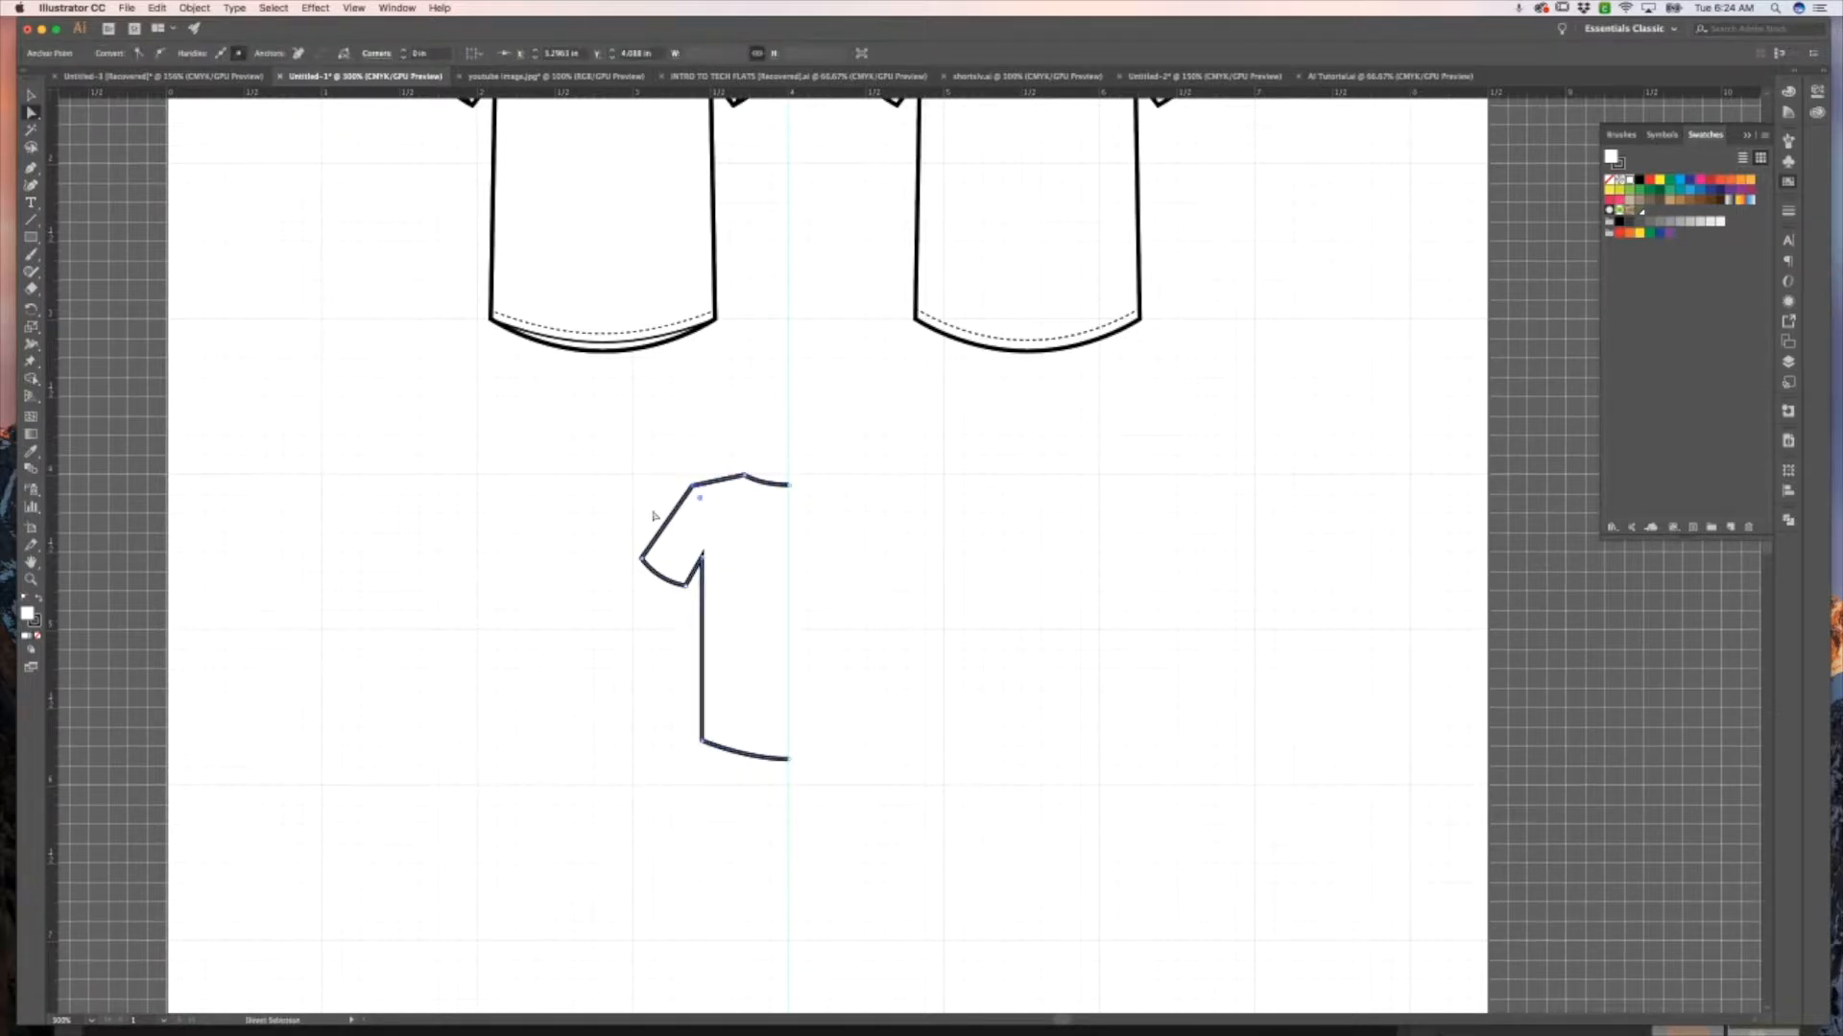
pyautogui.click(602, 539)
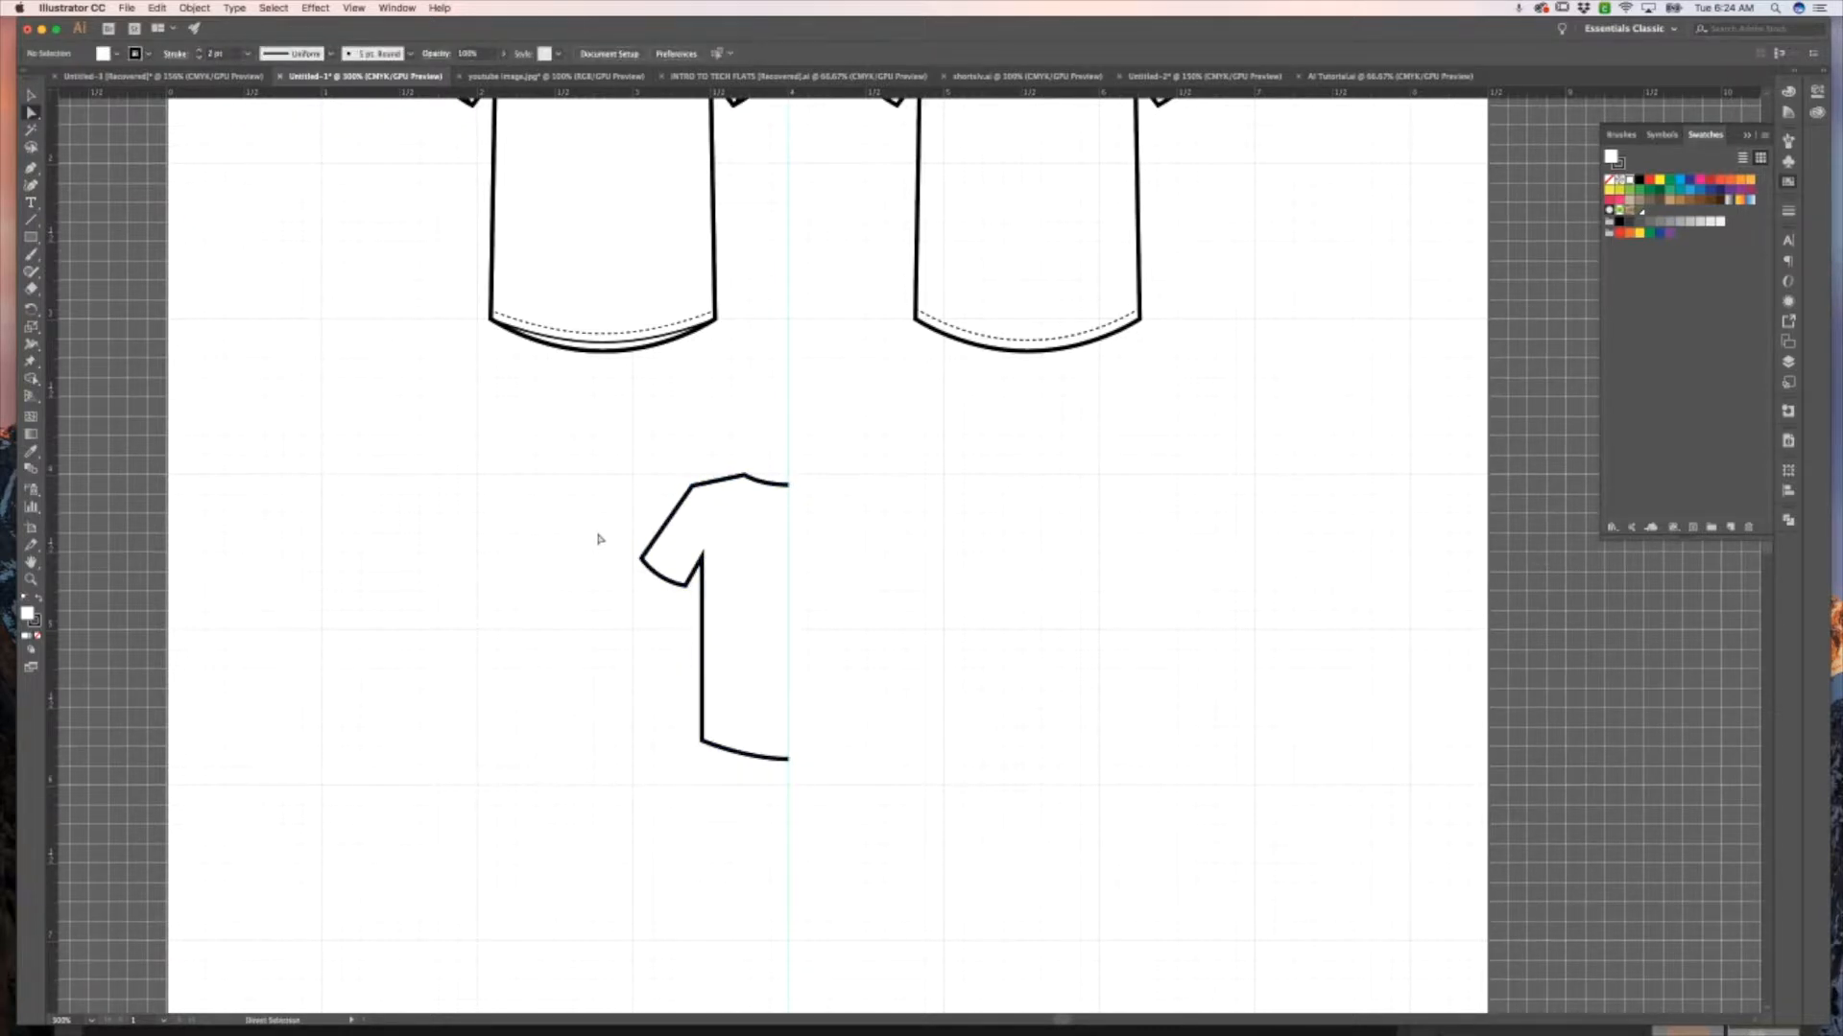
# Lower the half shirt's underarm and bottom hem points slightly, and adjust the inner sleeve hem corner downward.
pyautogui.click(696, 549)
pyautogui.press('Down')
pyautogui.press('Down')
pyautogui.click(797, 571)
pyautogui.moveTo(685, 584); pyautogui.dragTo(686, 589)
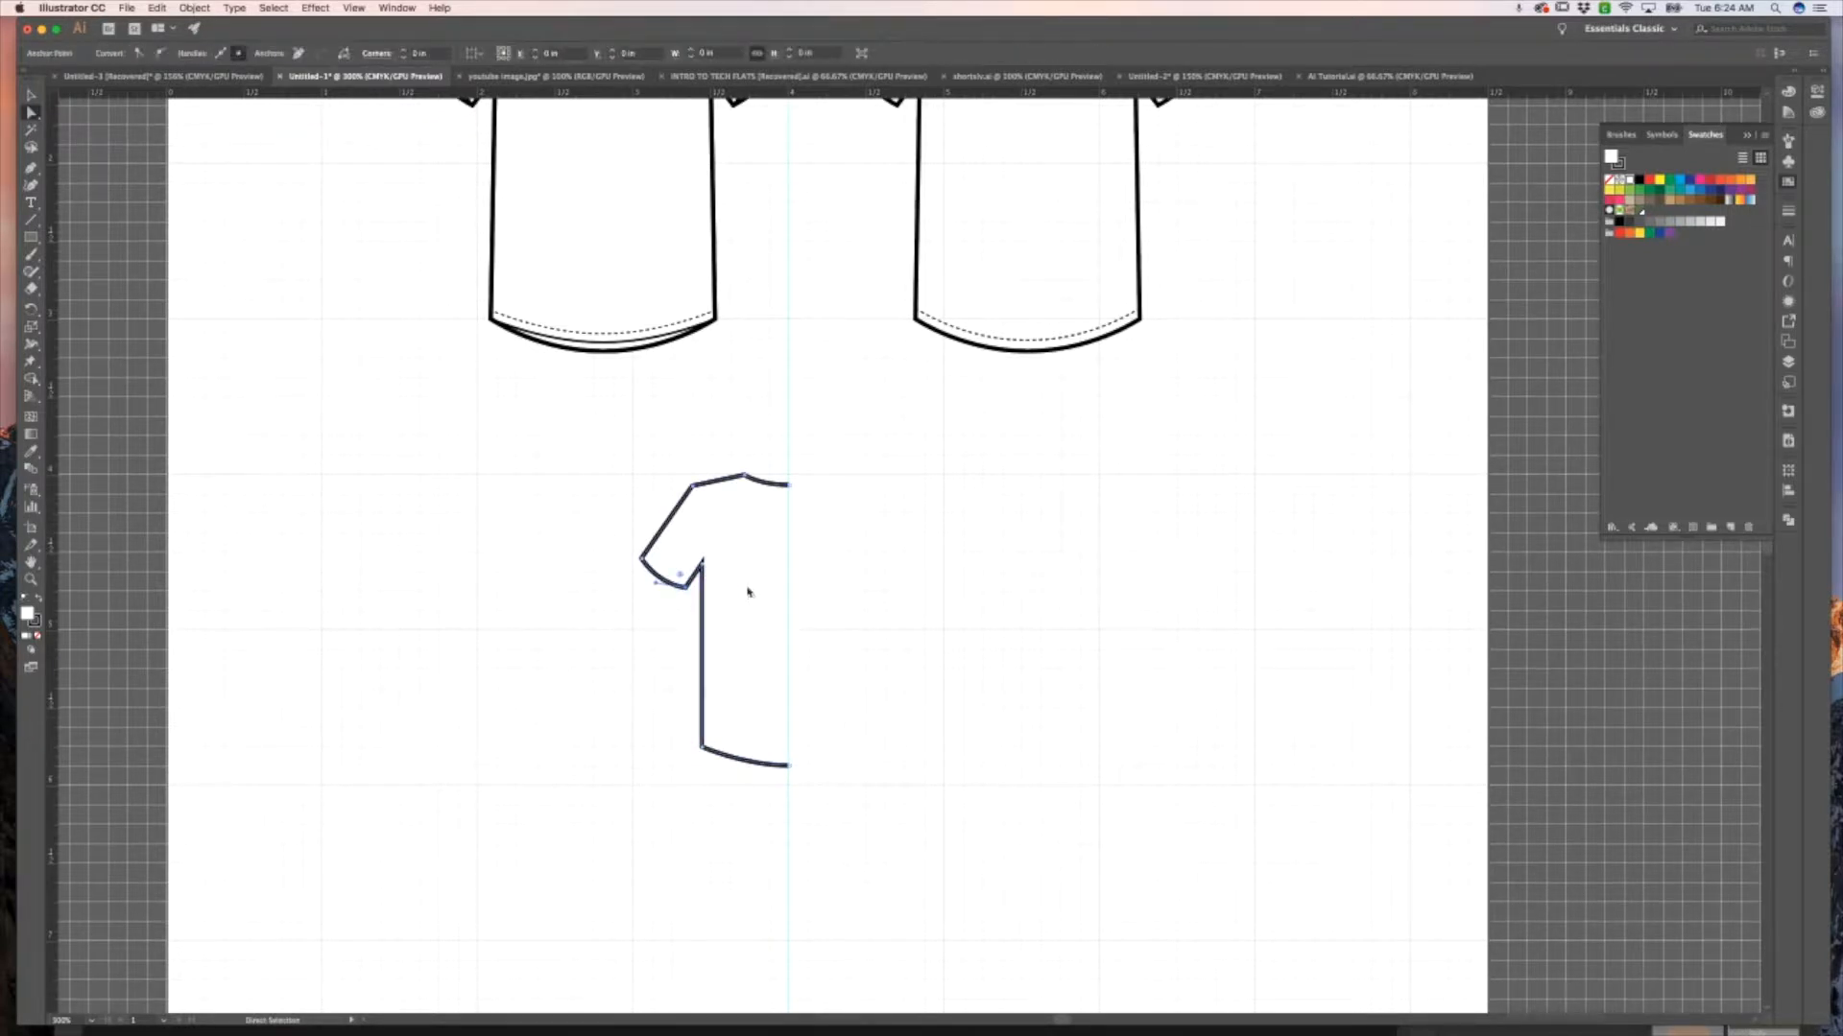
pyautogui.click(801, 587)
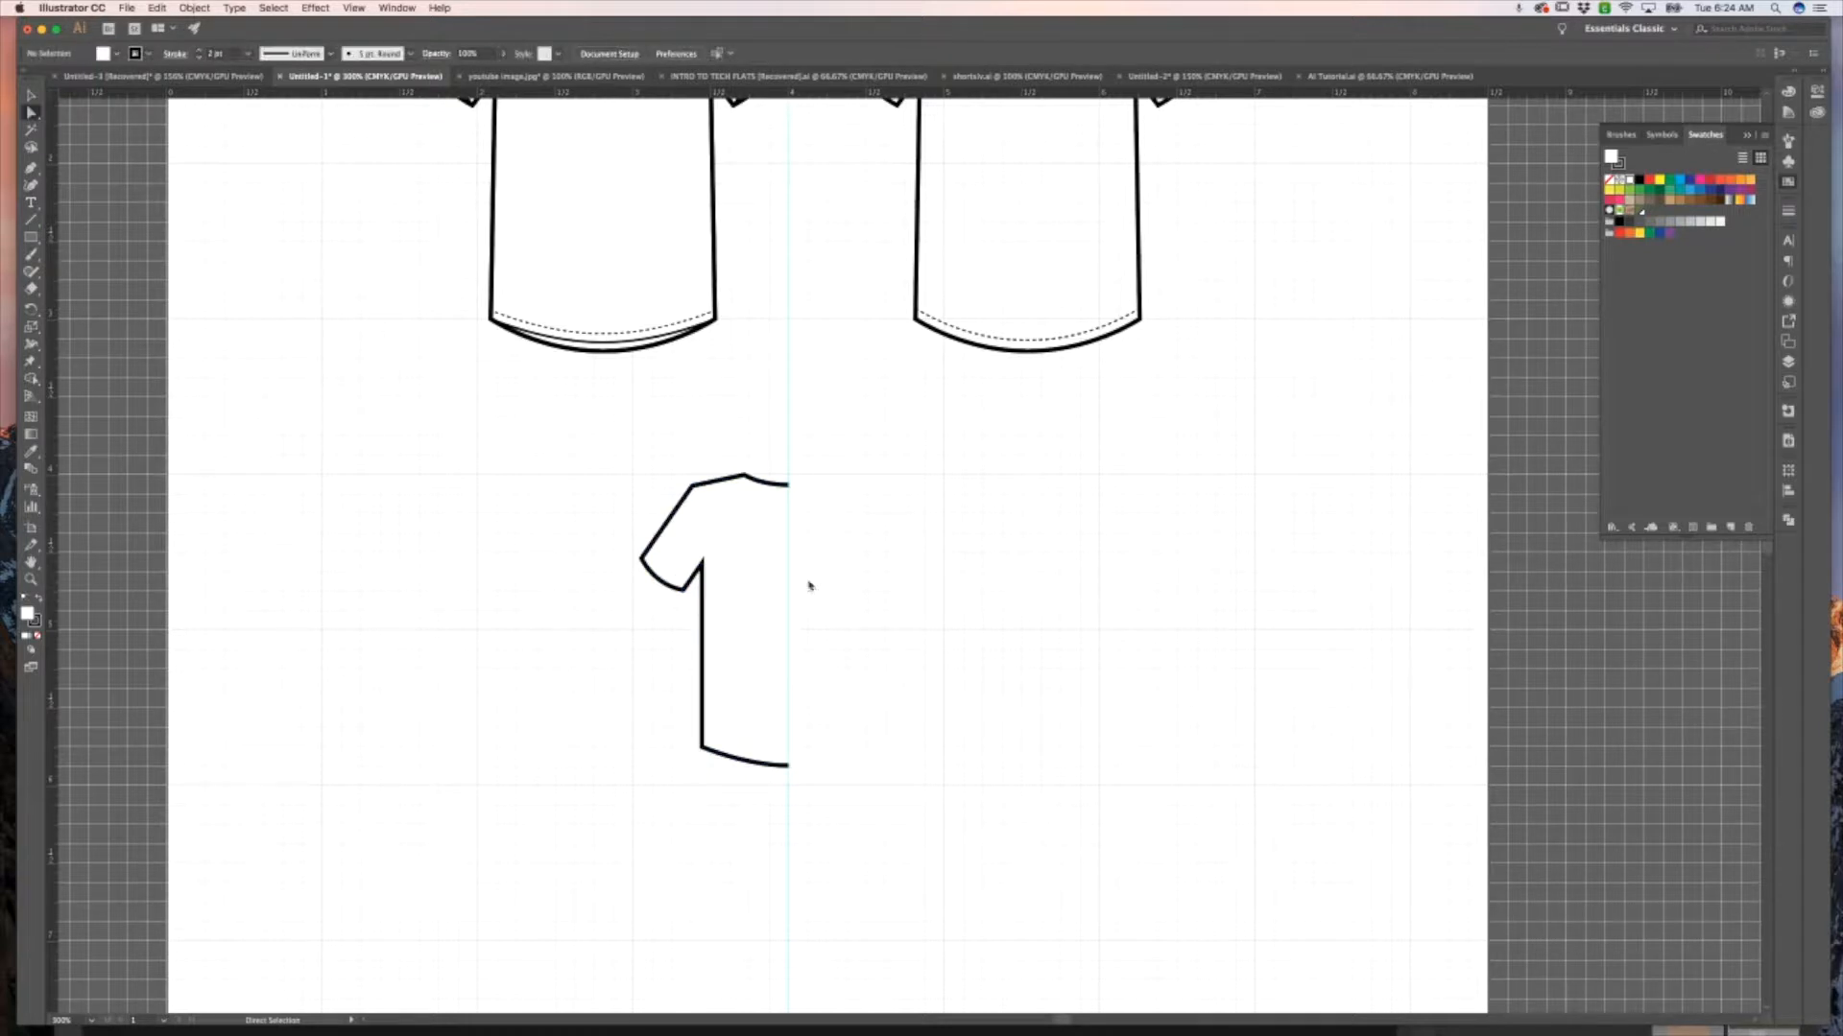
# Set the half shirt's fill to None, keeping its black stroke.
pyautogui.press('v')
pyautogui.click(754, 577)
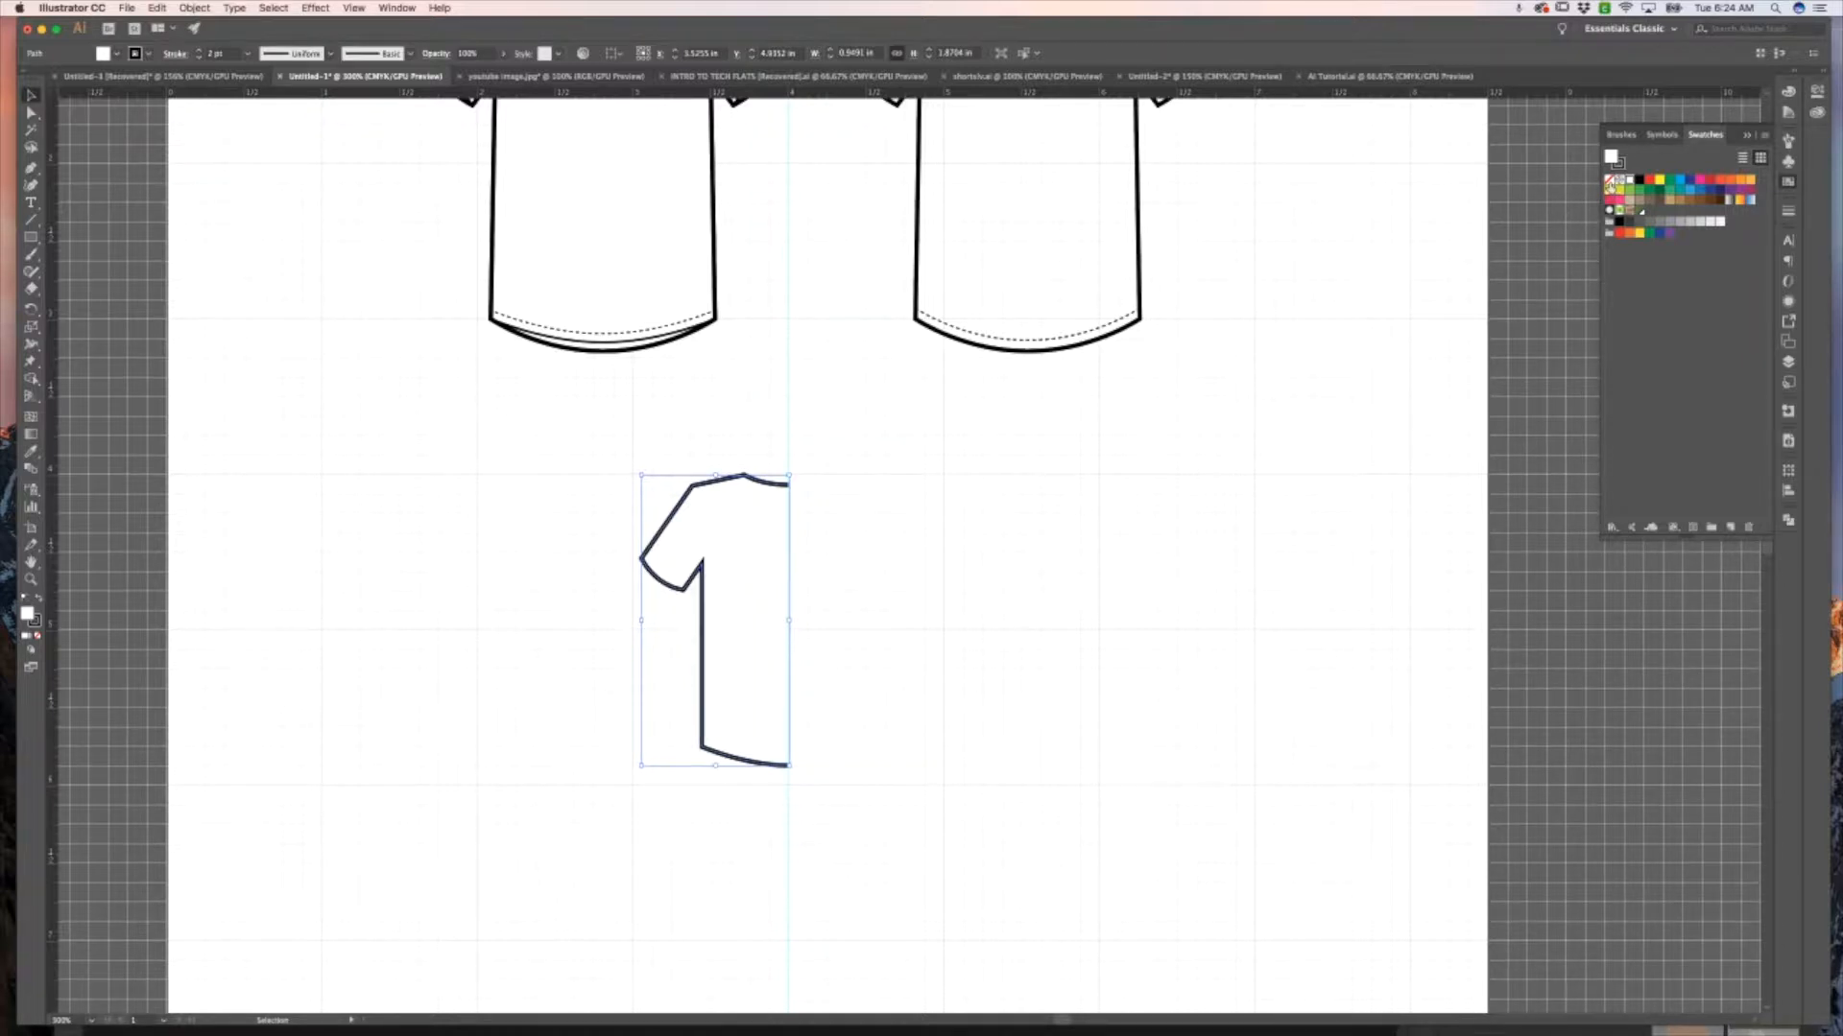
pyautogui.click(1608, 180)
pyautogui.click(720, 575)
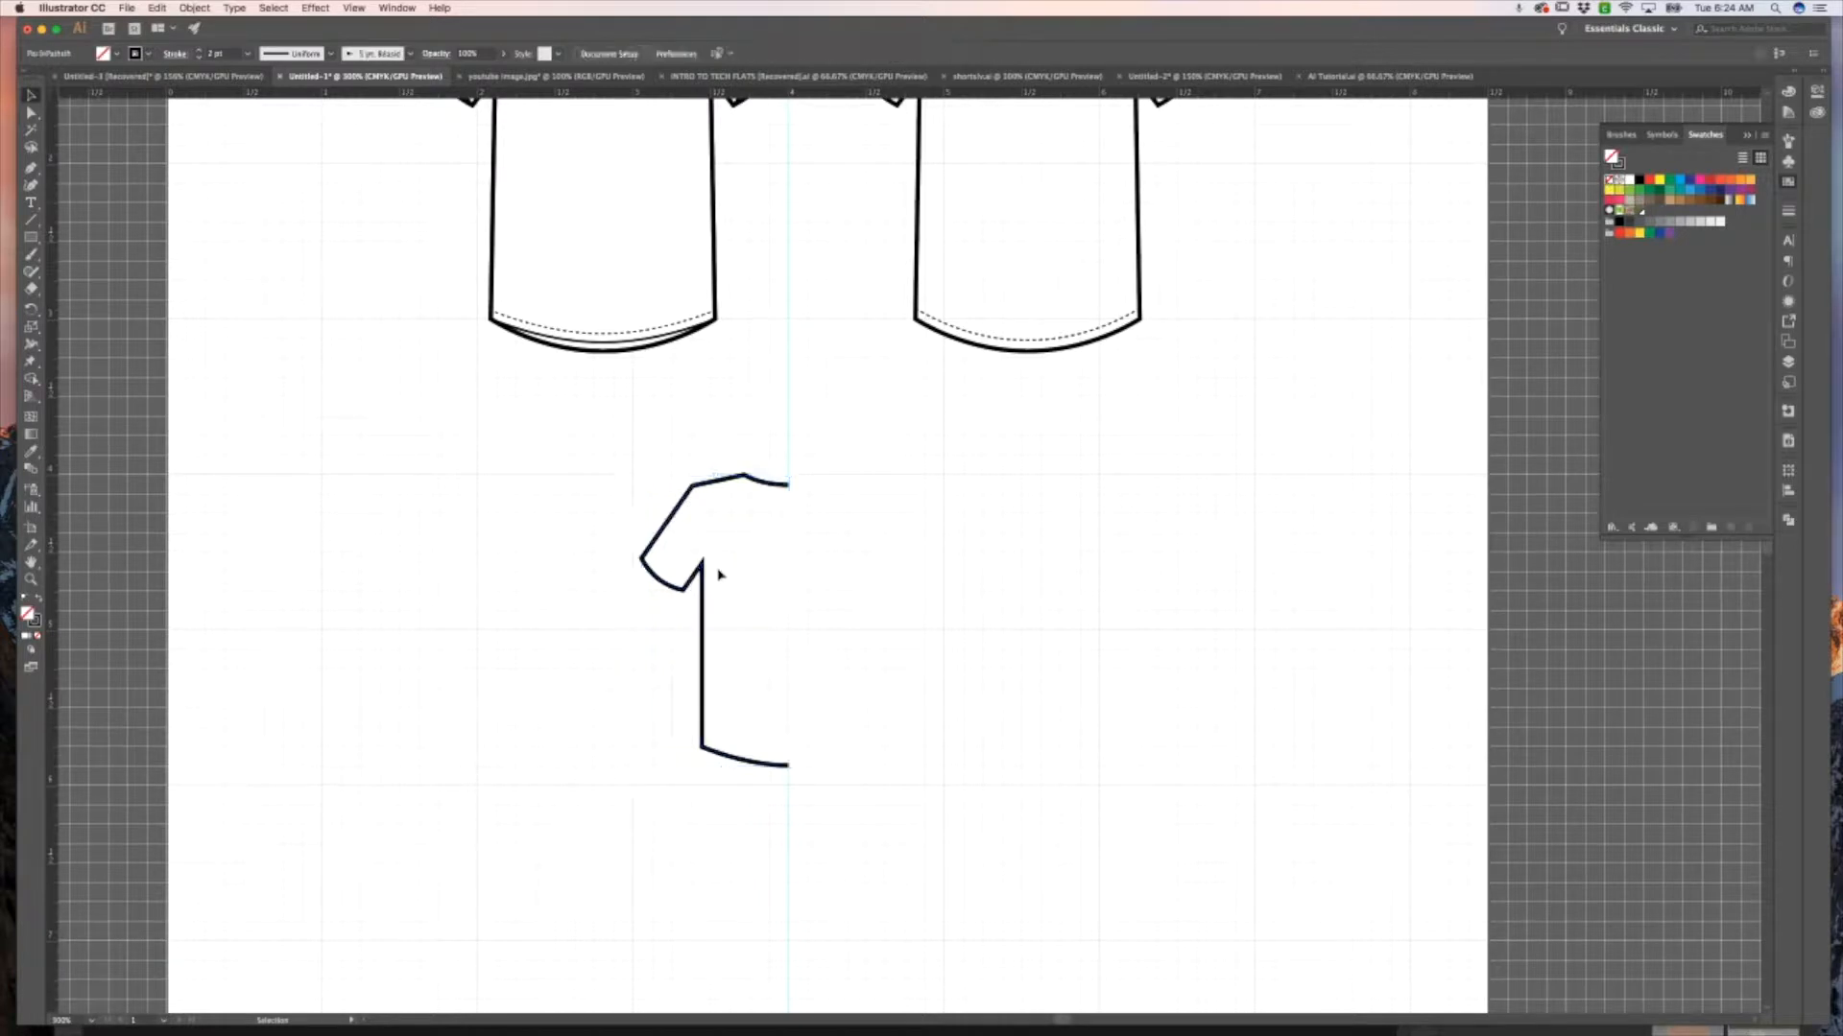
# Create a reflected copy of the half shirt across the vertical axis.
pyautogui.click(705, 577)
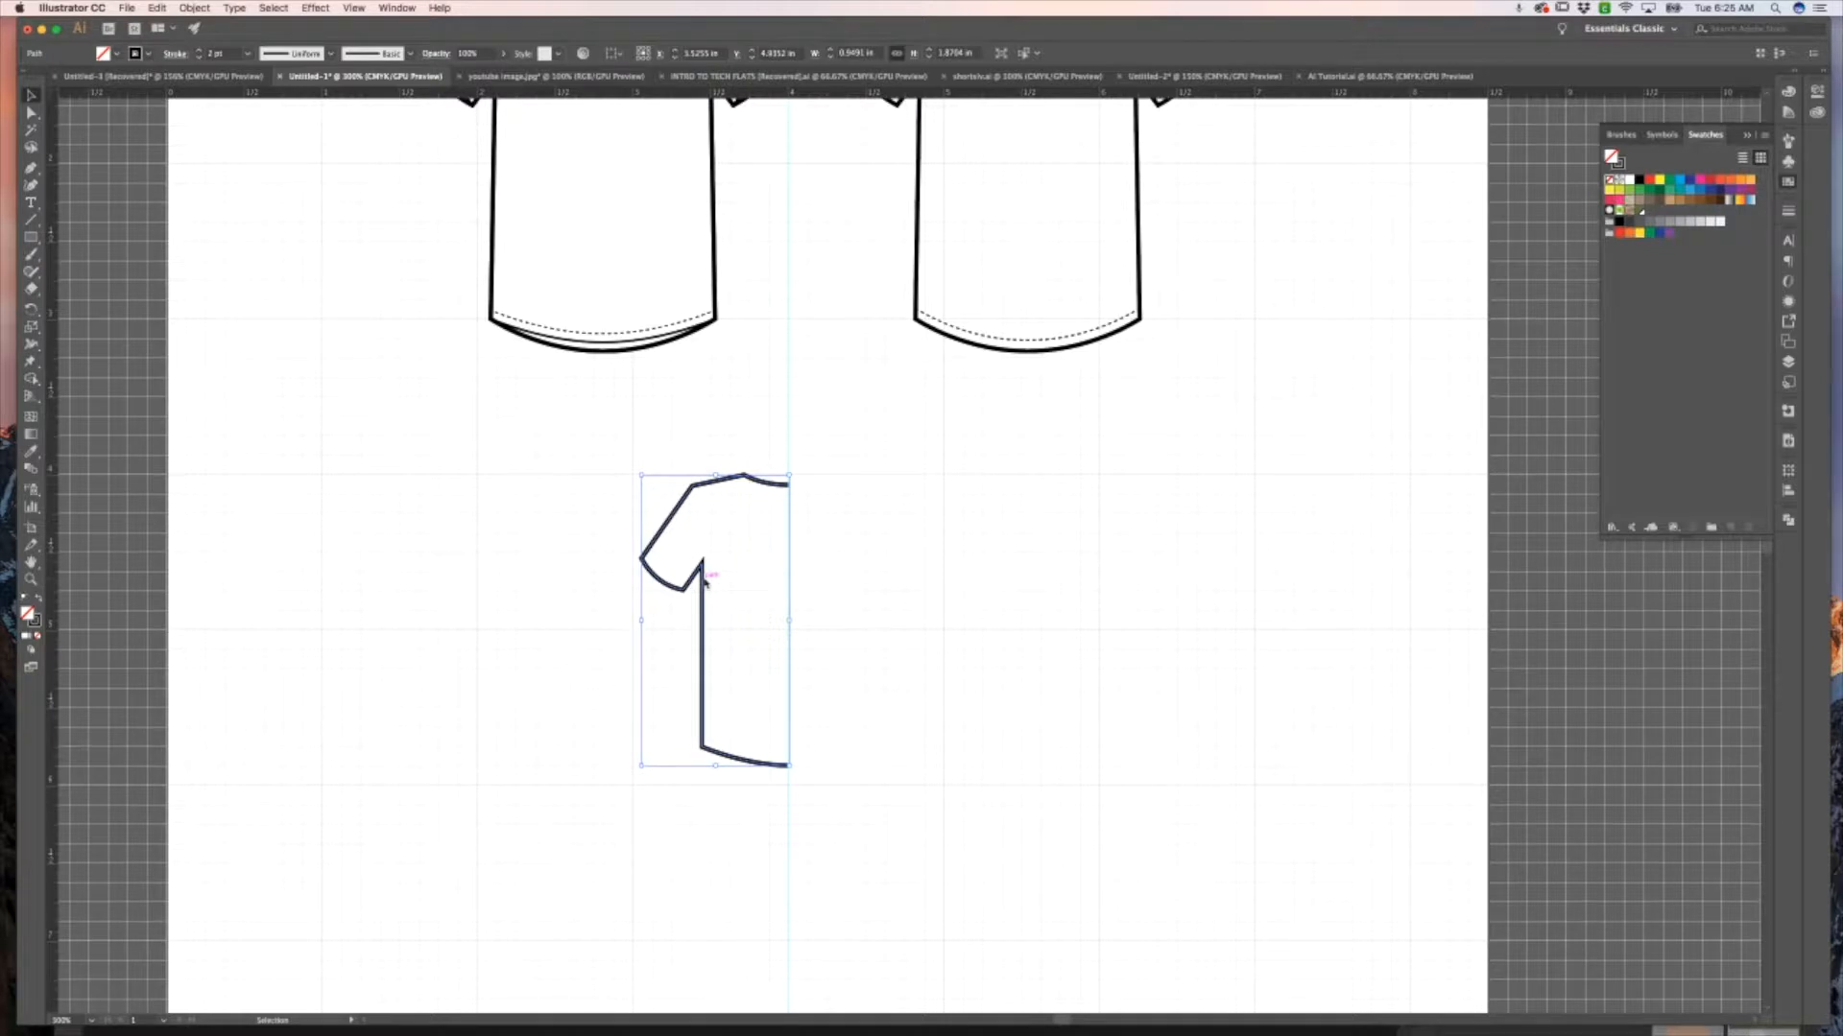
pyautogui.rightClick(704, 579)
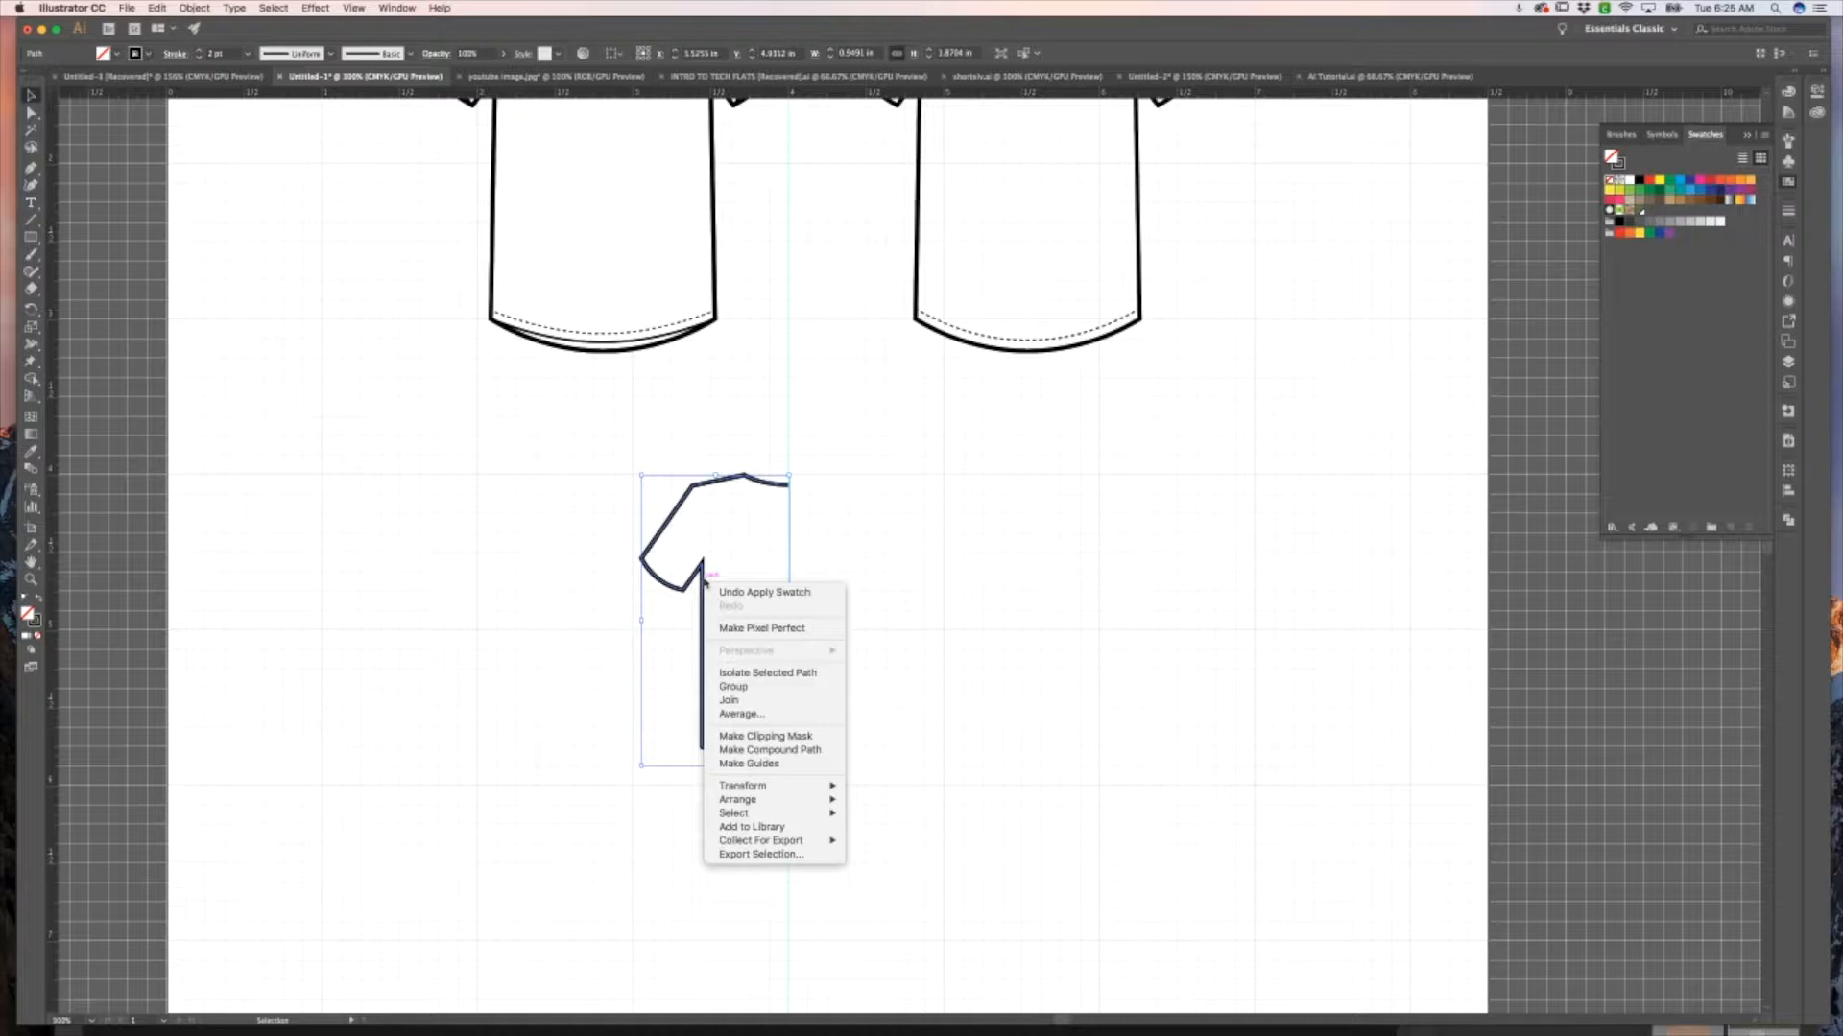
pyautogui.moveTo(809, 787)
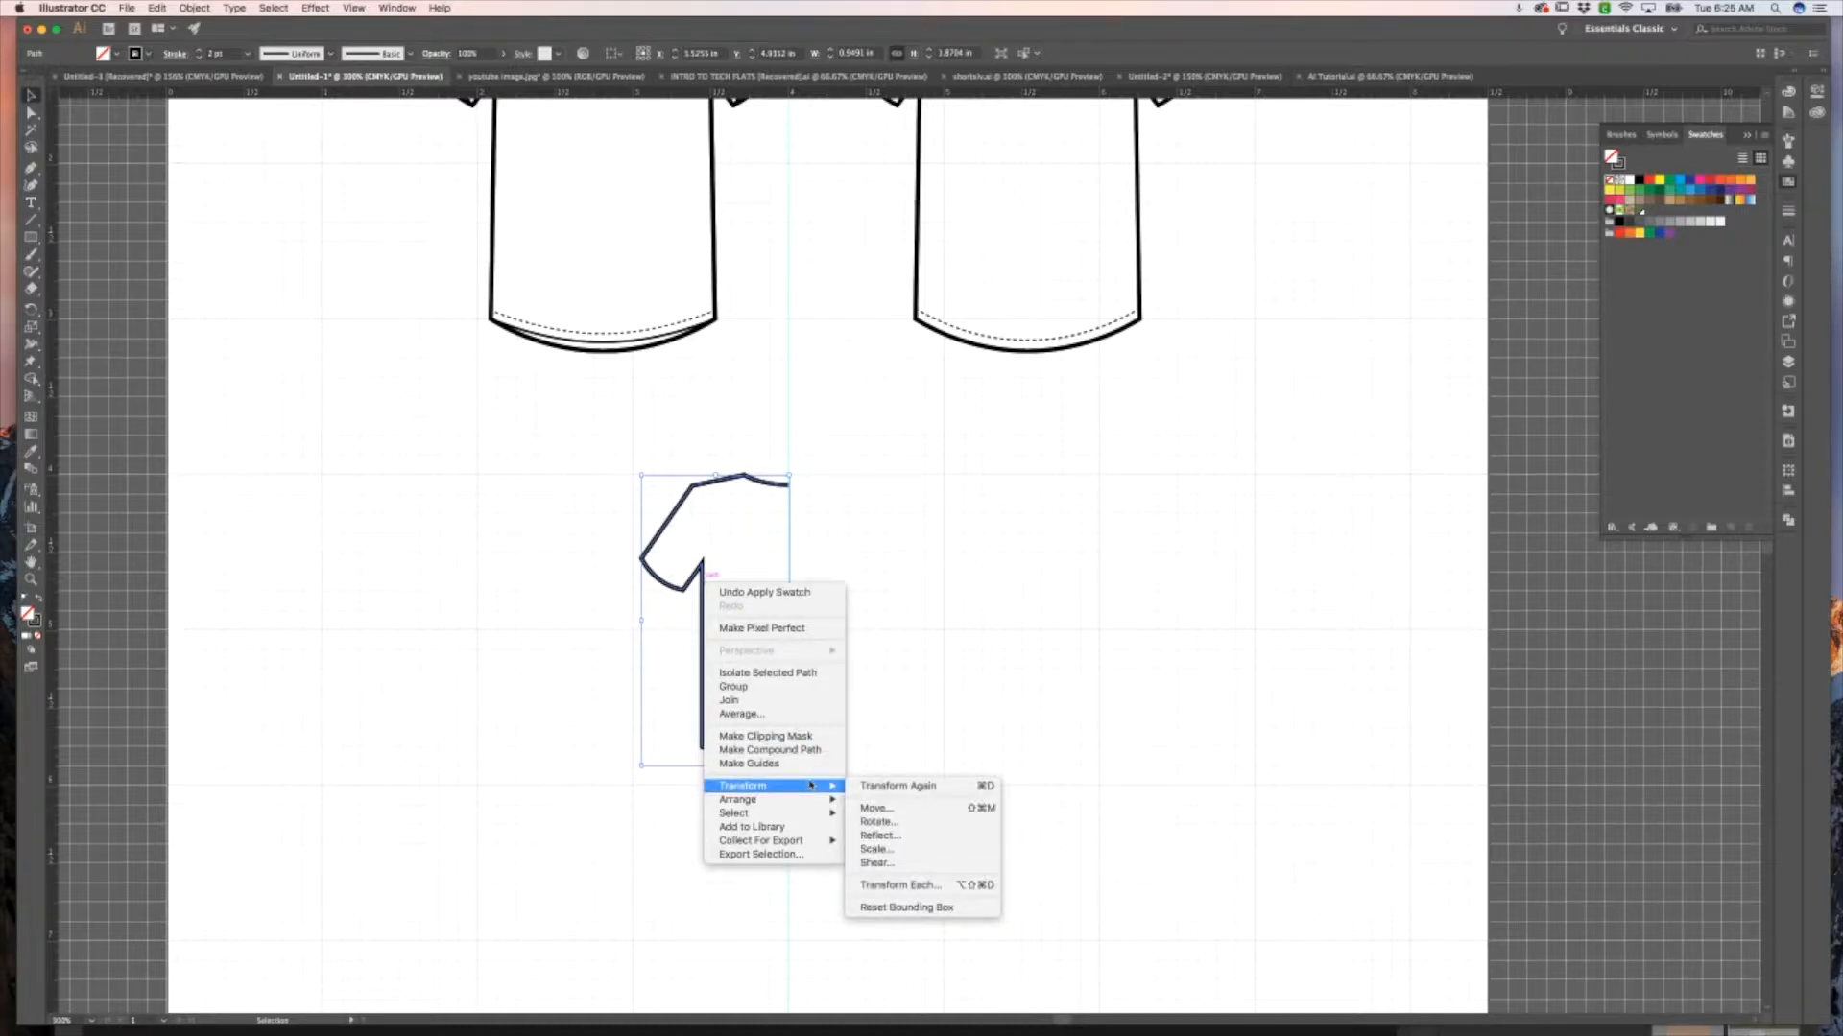
pyautogui.click(906, 837)
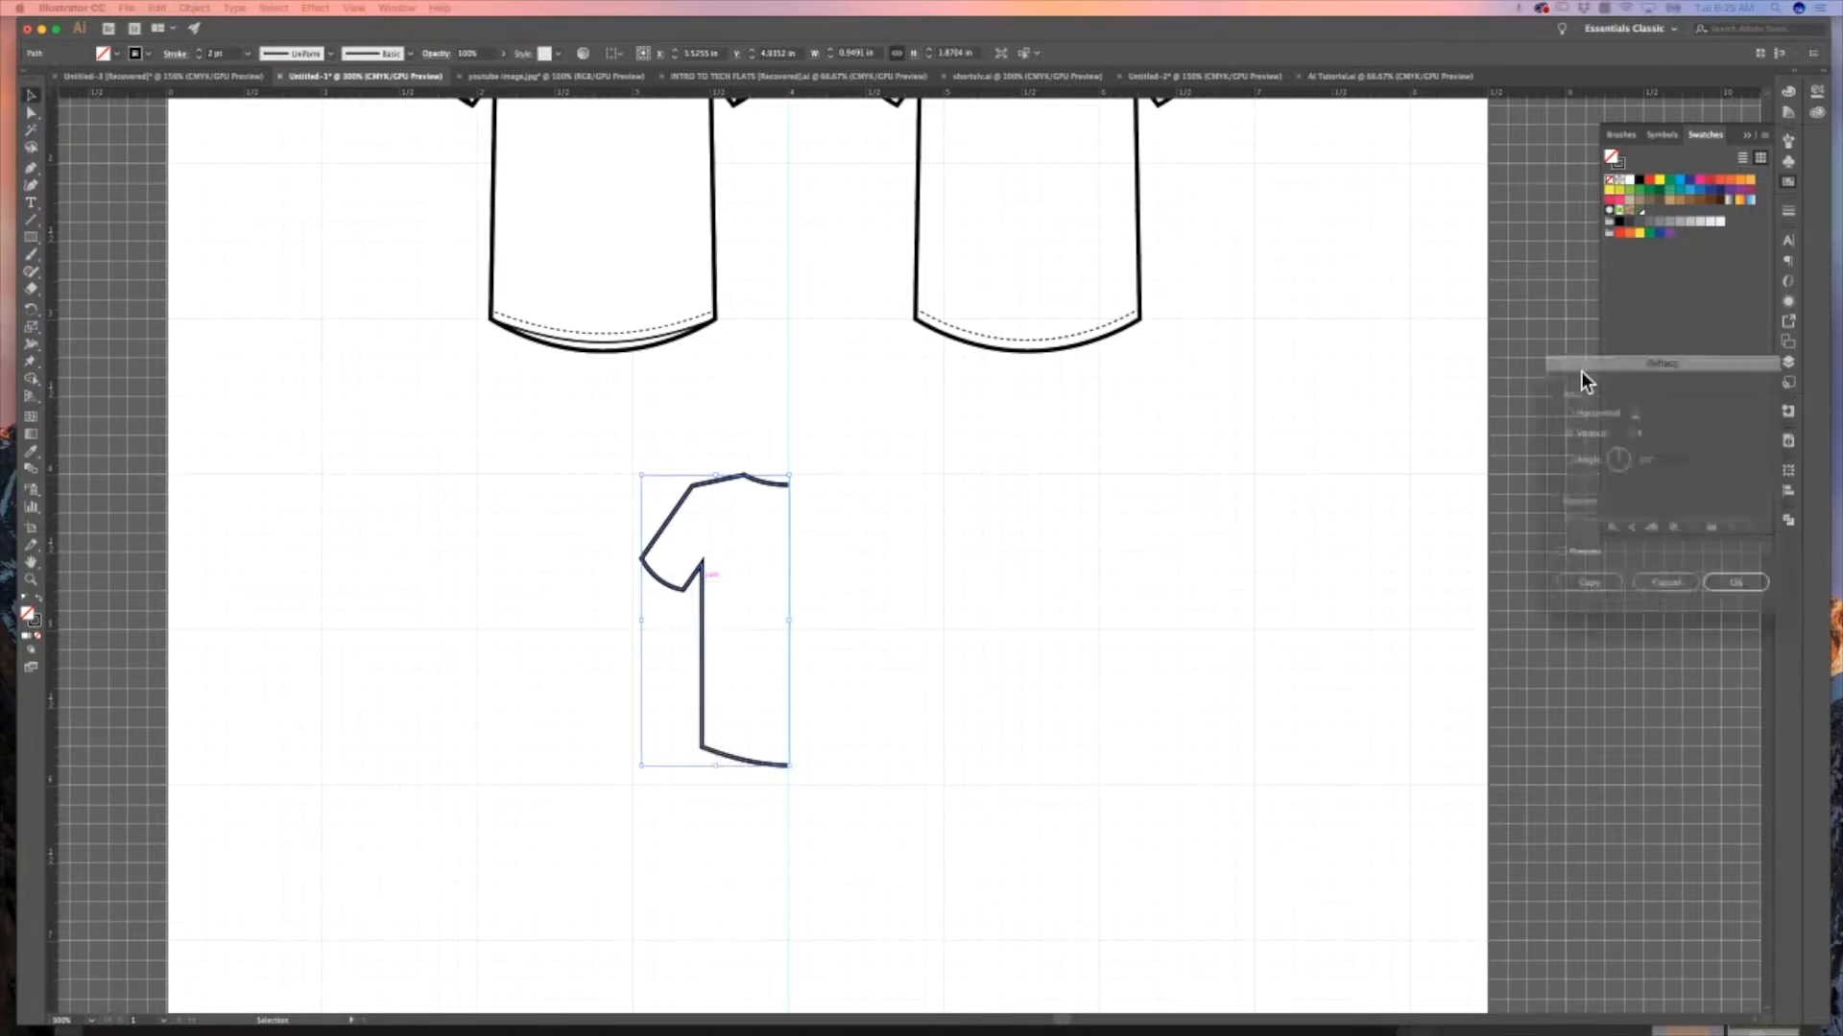
pyautogui.press('Return')
pyautogui.moveTo(1254, 389); pyautogui.dragTo(1340, 294)
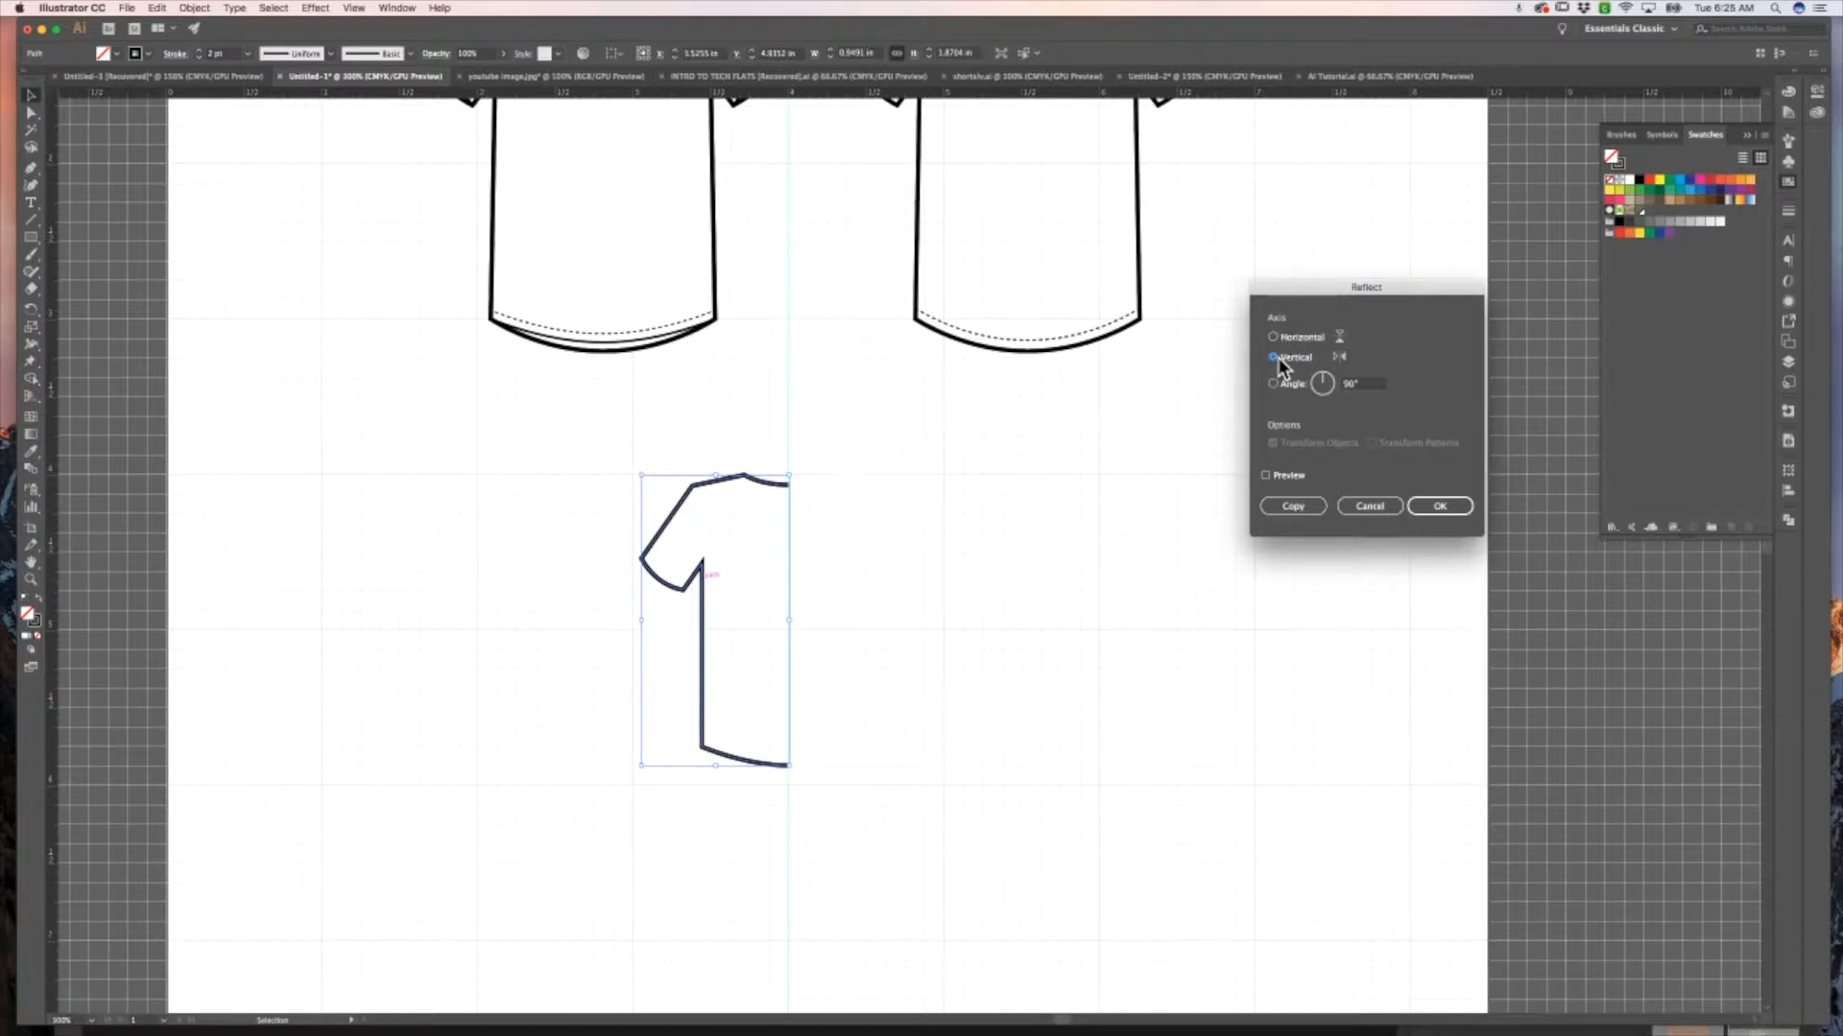
pyautogui.click(1287, 510)
pyautogui.click(1292, 508)
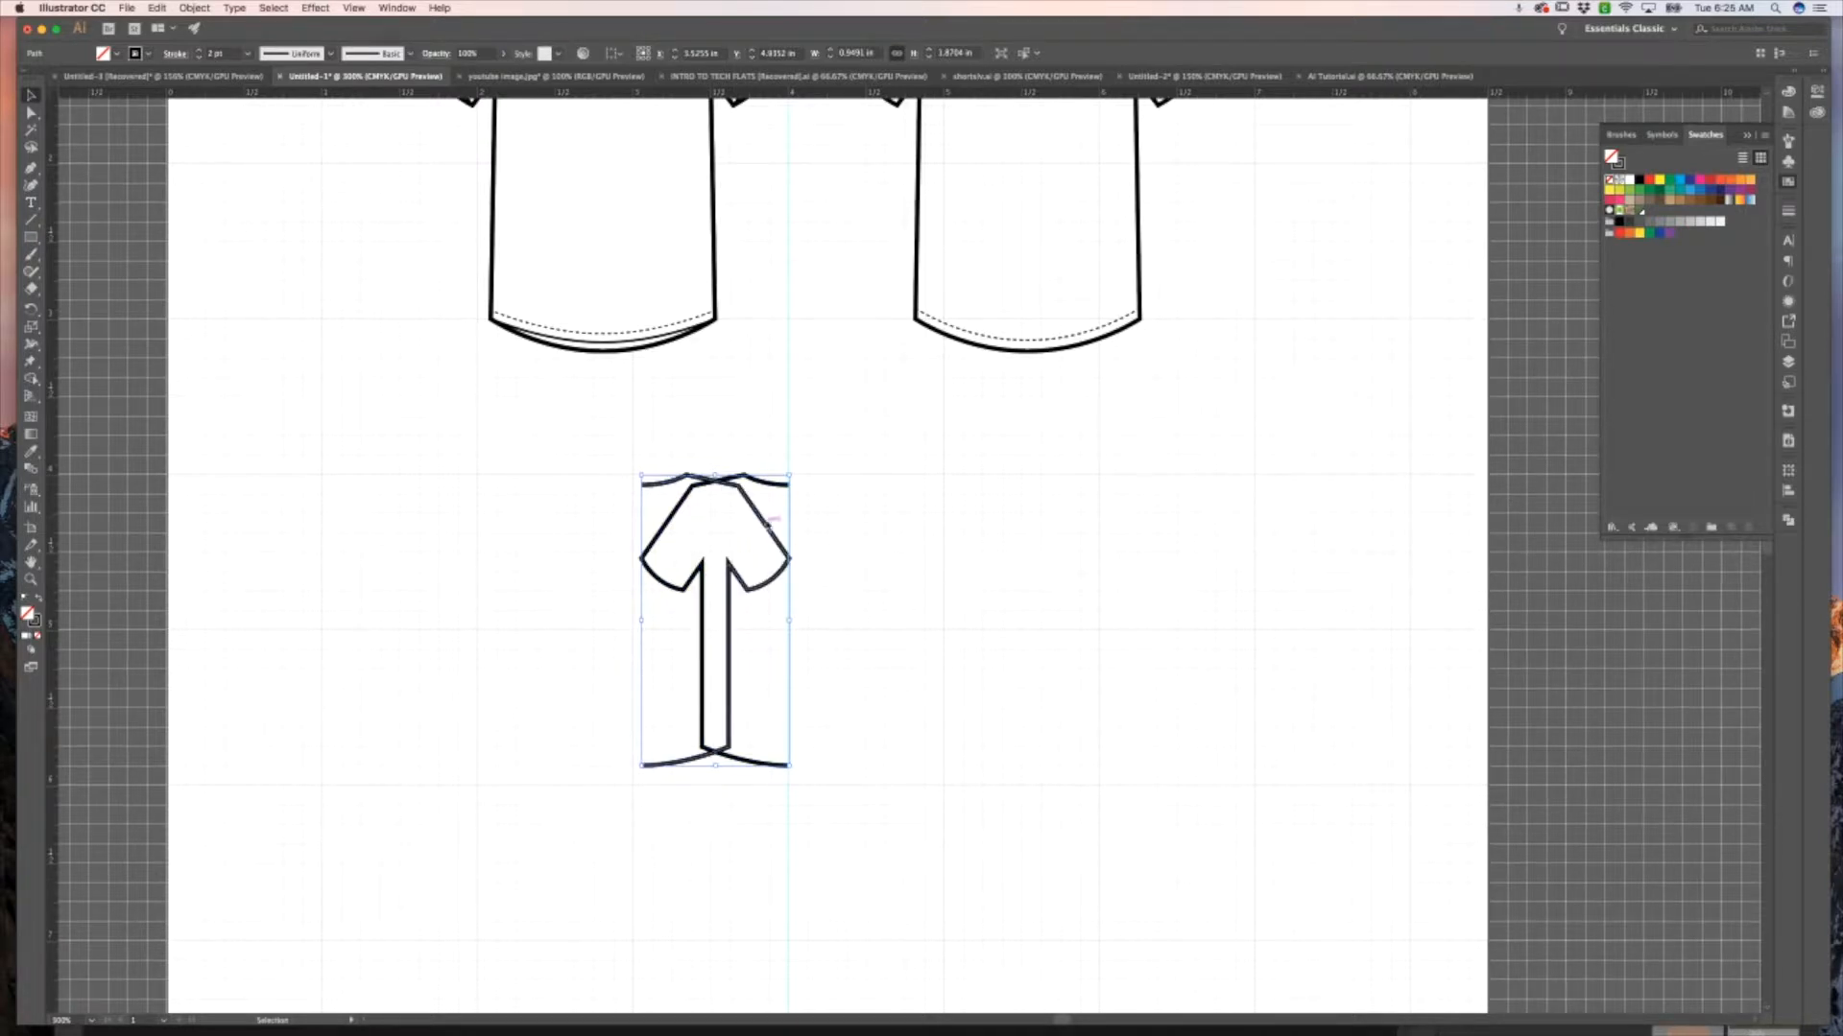
# Move the mirrored copy horizontally to the other side of the center guide so both shirt halves meet at neckline and hem.
pyautogui.moveTo(765, 524); pyautogui.dragTo(918, 537)
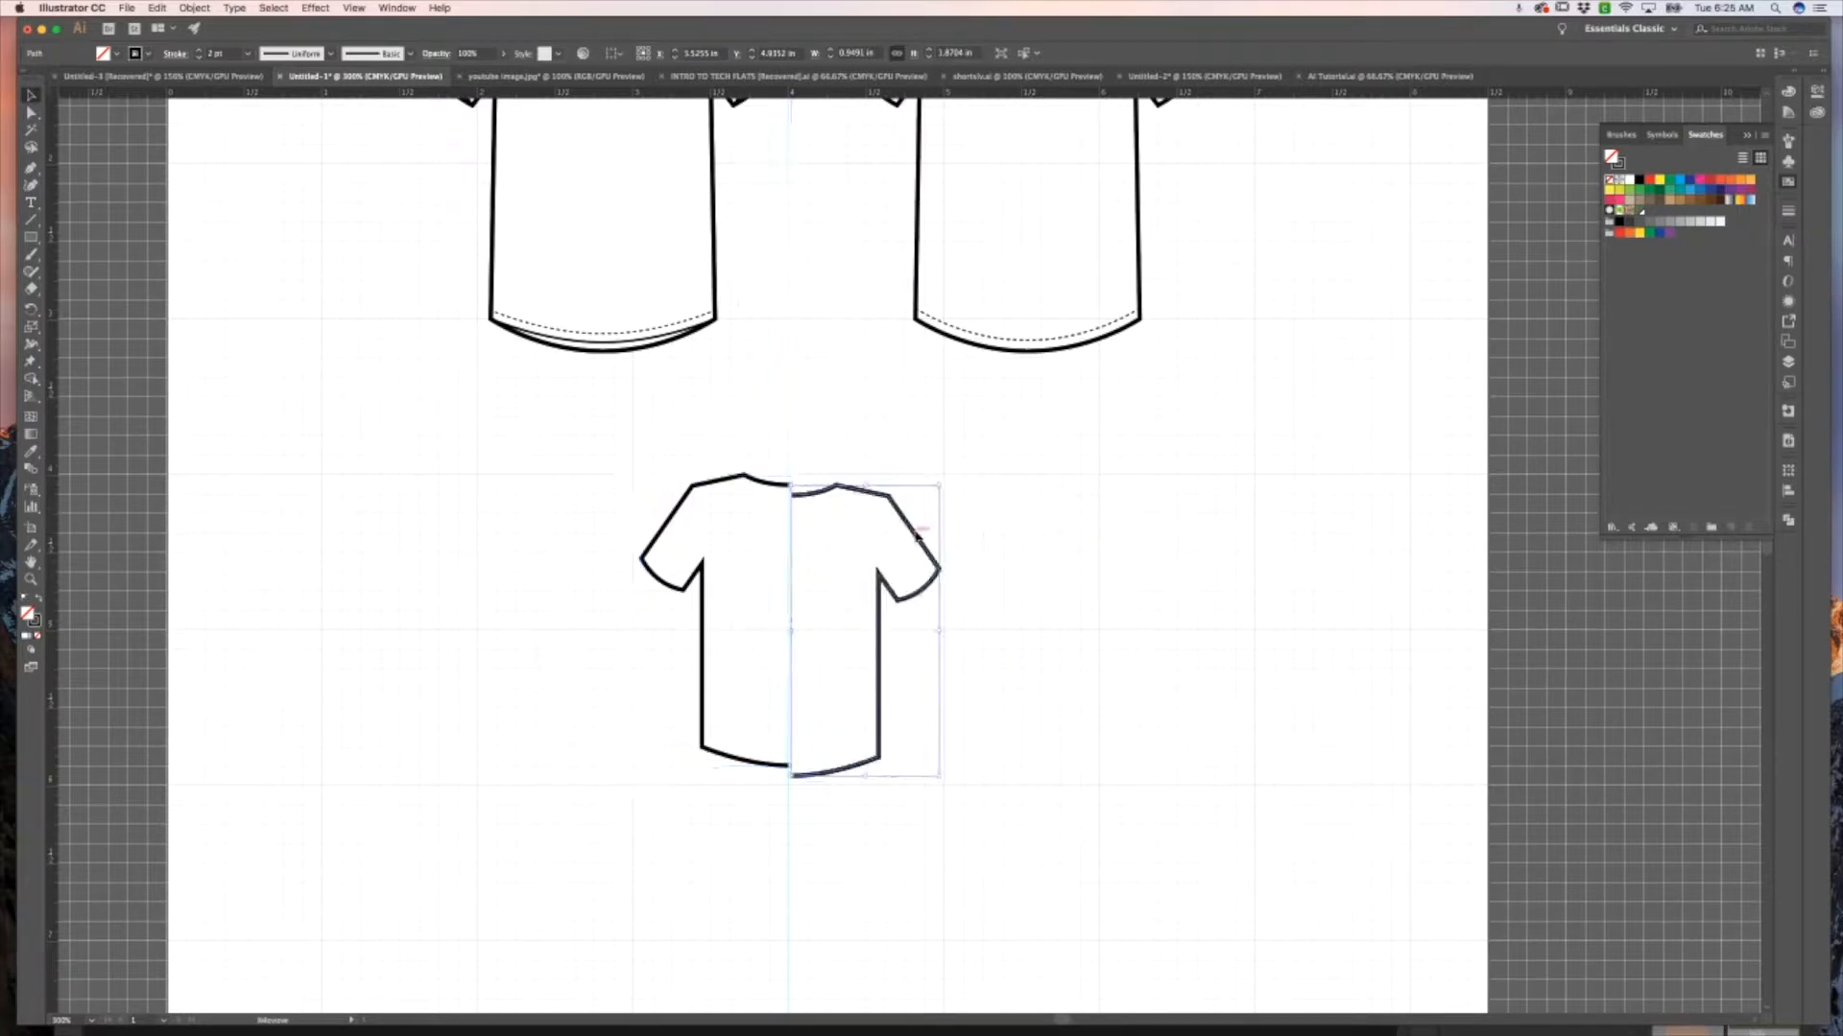
pyautogui.press('super+z')
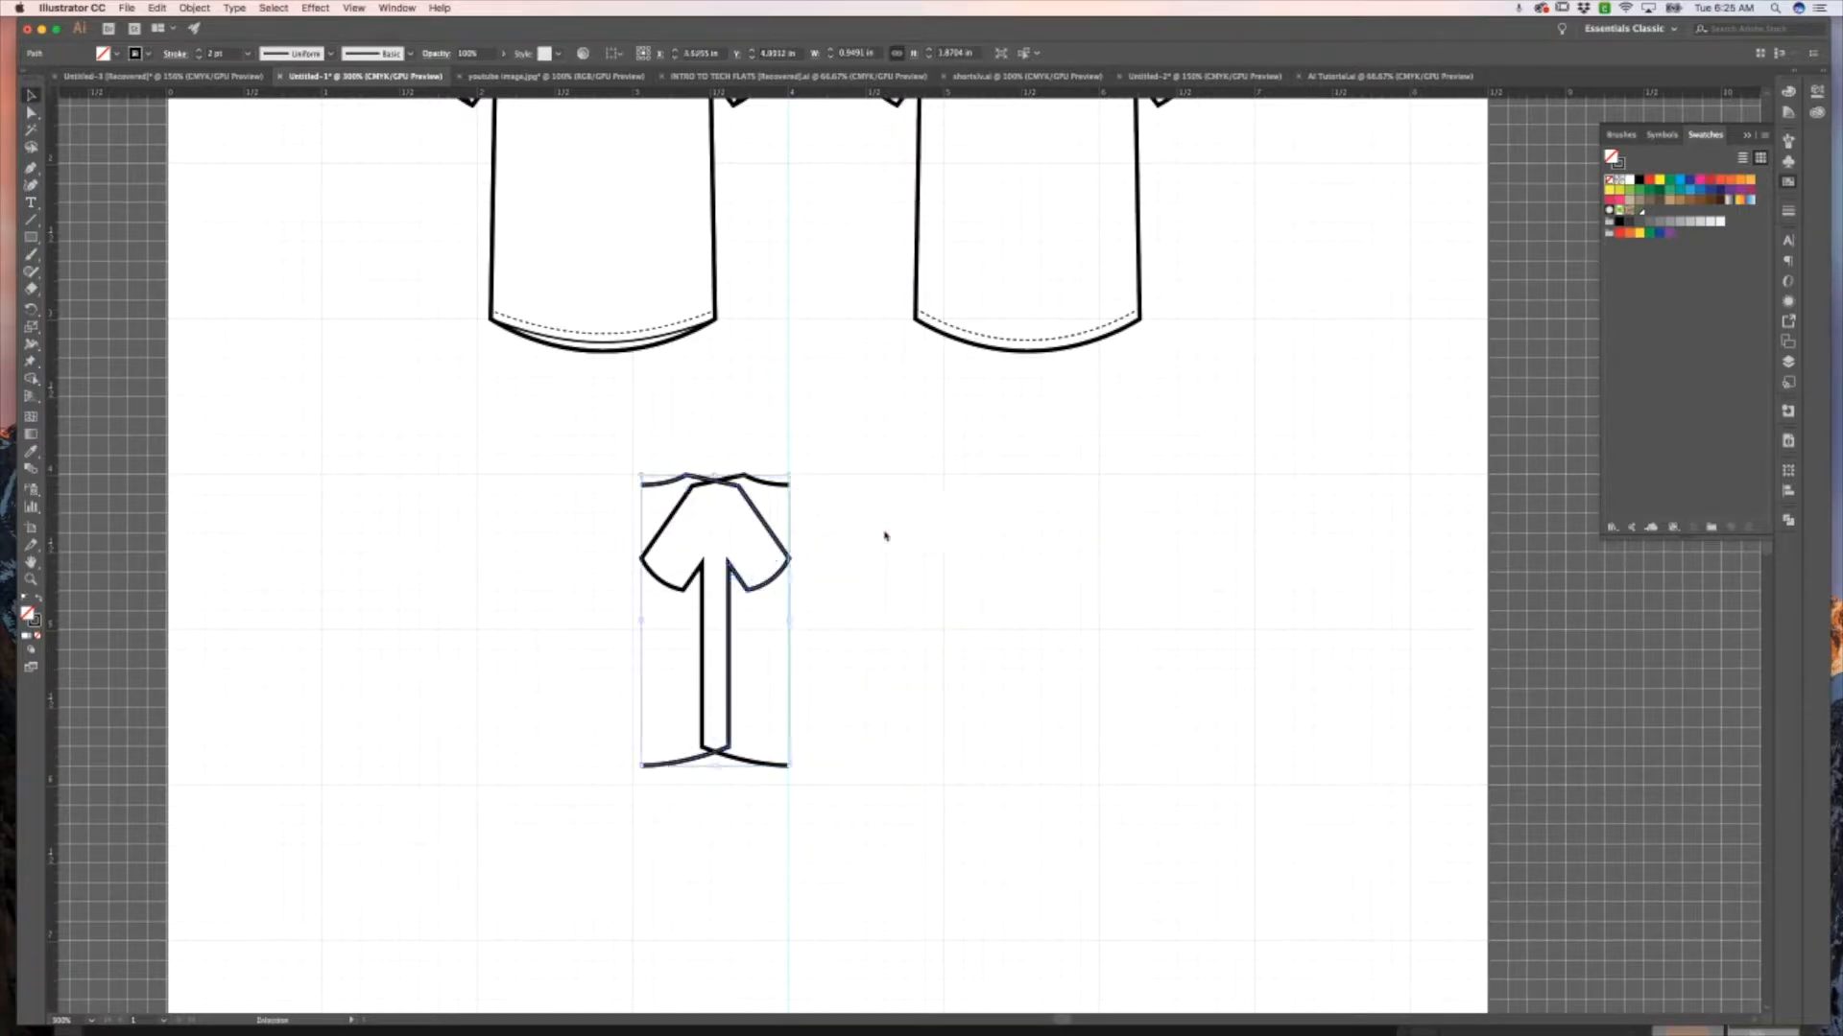
pyautogui.moveTo(758, 519); pyautogui.dragTo(911, 524)
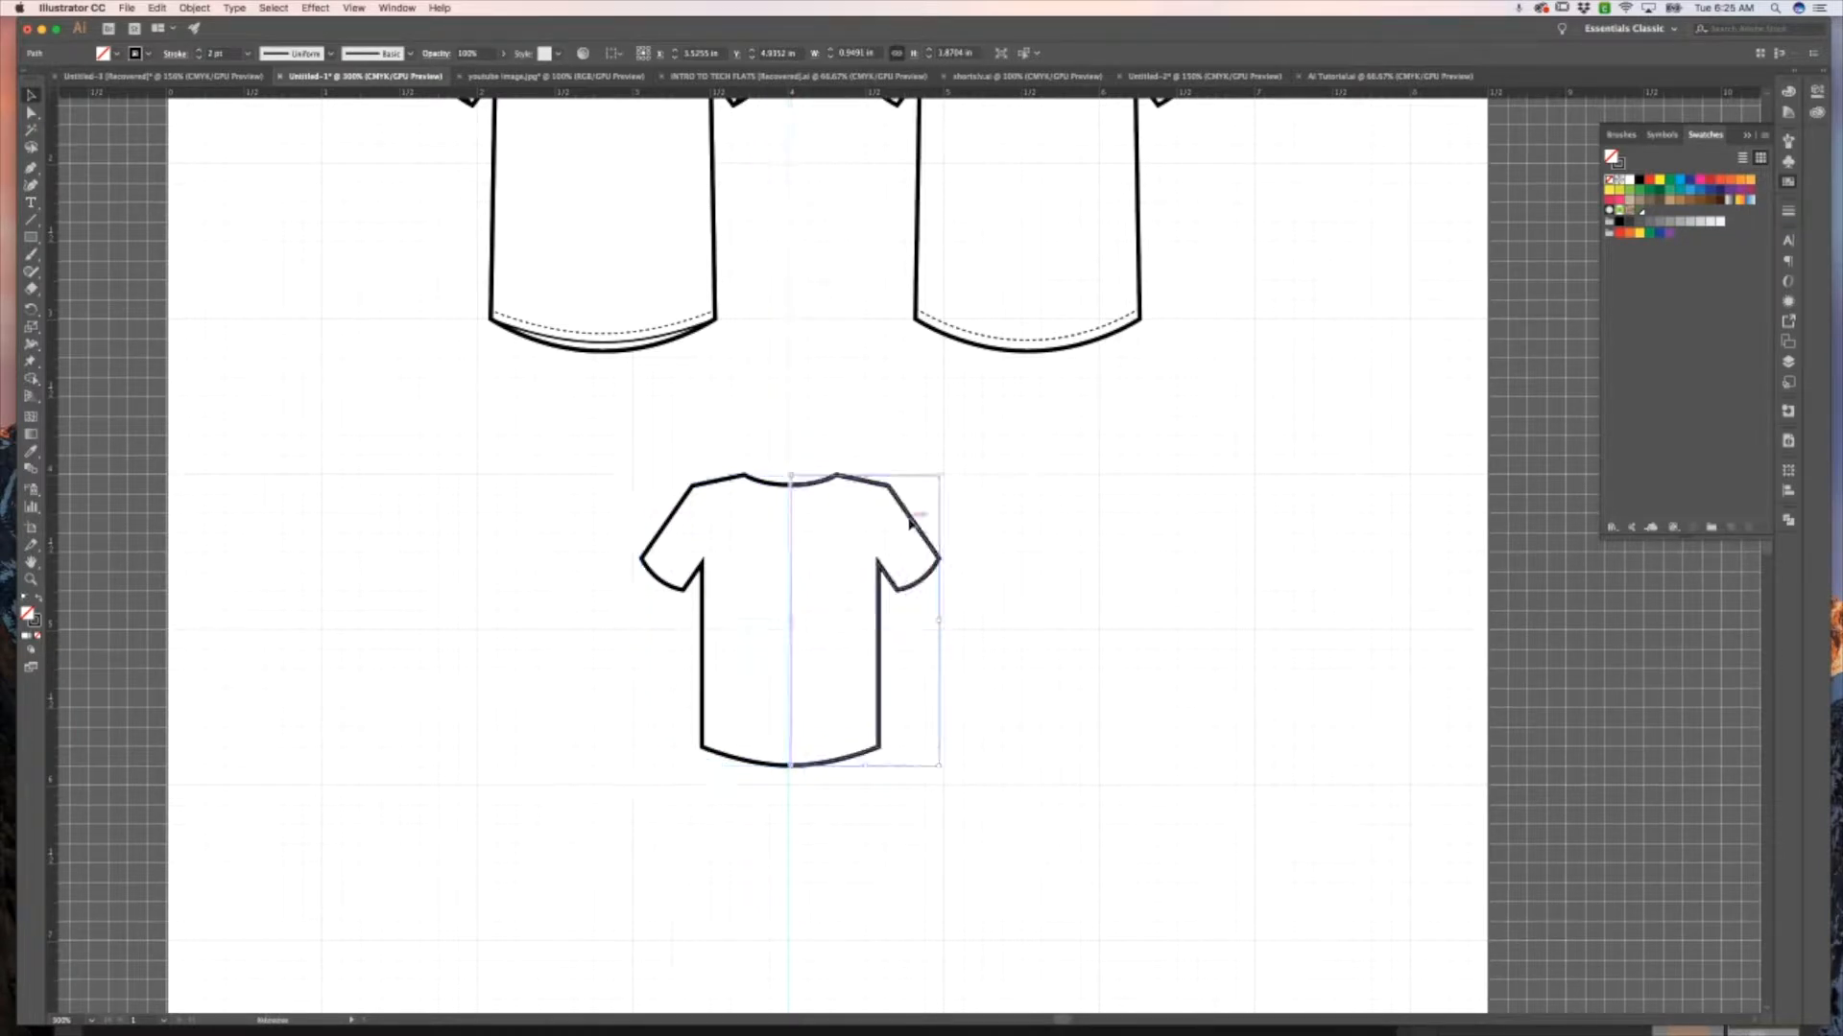
pyautogui.click(1010, 522)
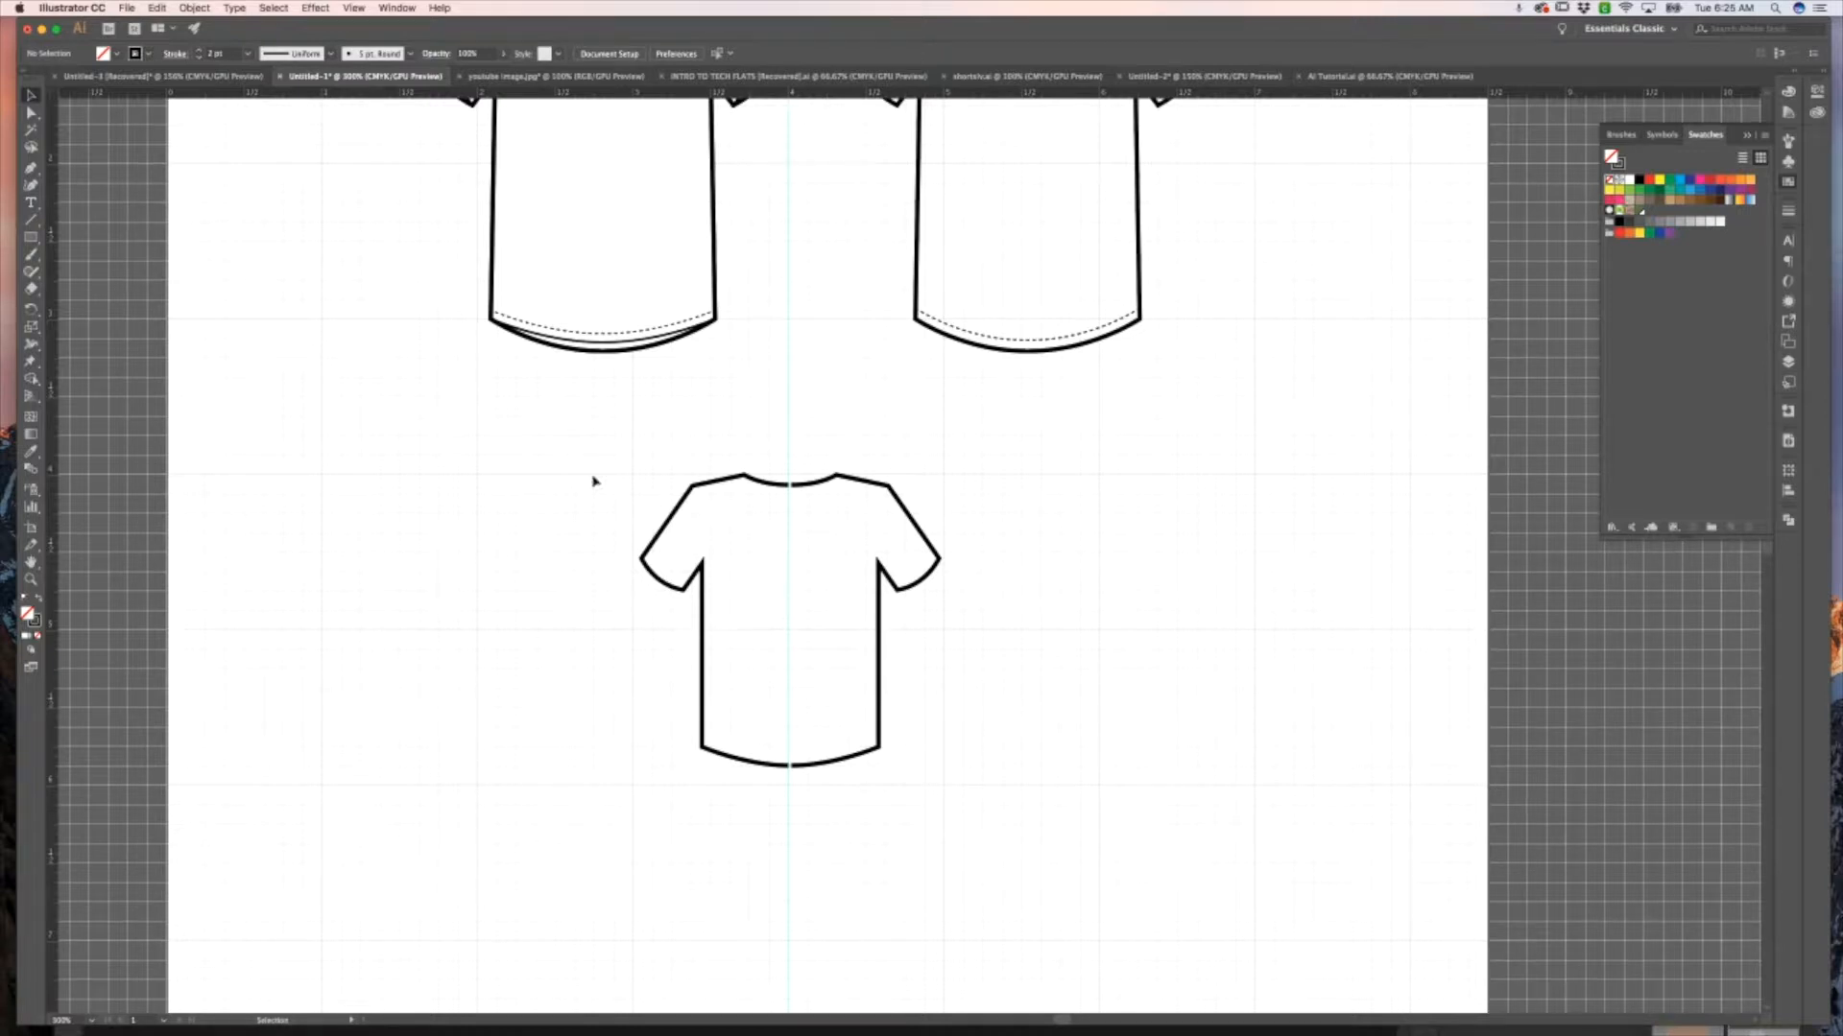
# Nudge the left half's anchor points, except those on the center guide, slightly toward the center.
pyautogui.press('a')
pyautogui.moveTo(650, 561); pyautogui.dragTo(765, 781)
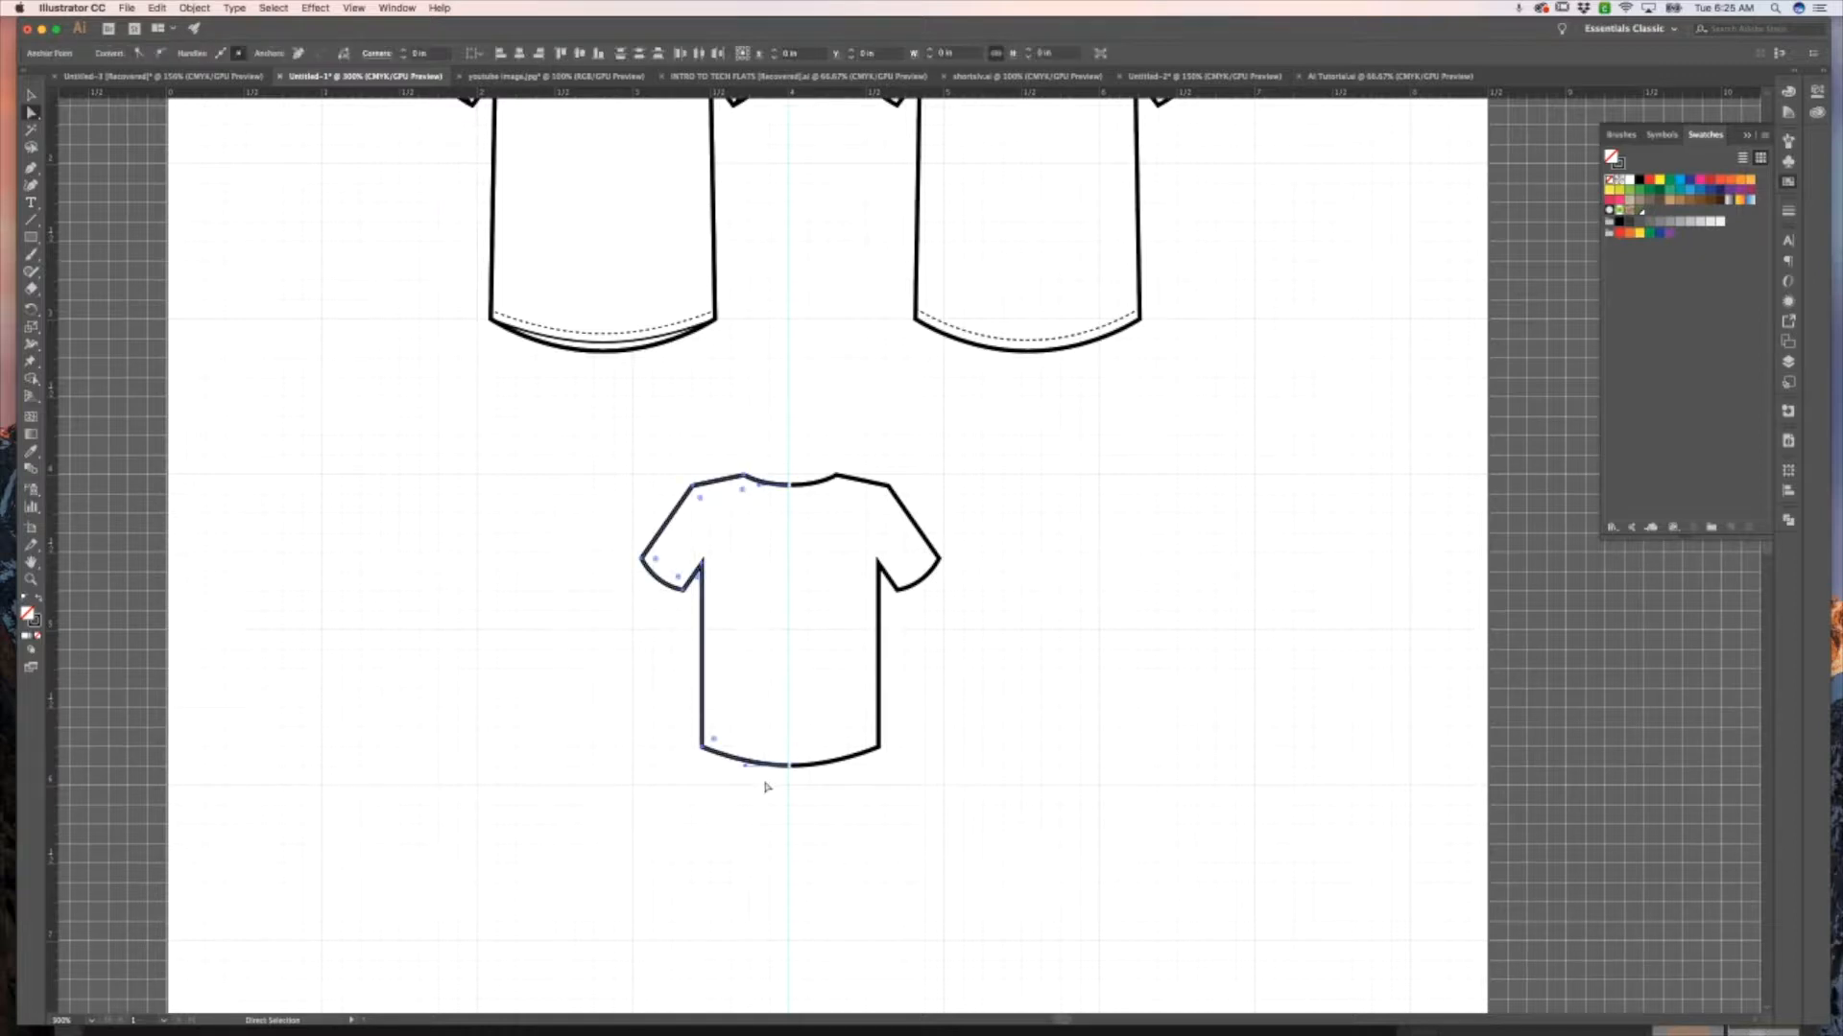
pyautogui.press('Right')
pyautogui.press('Right')
pyautogui.press('Right')
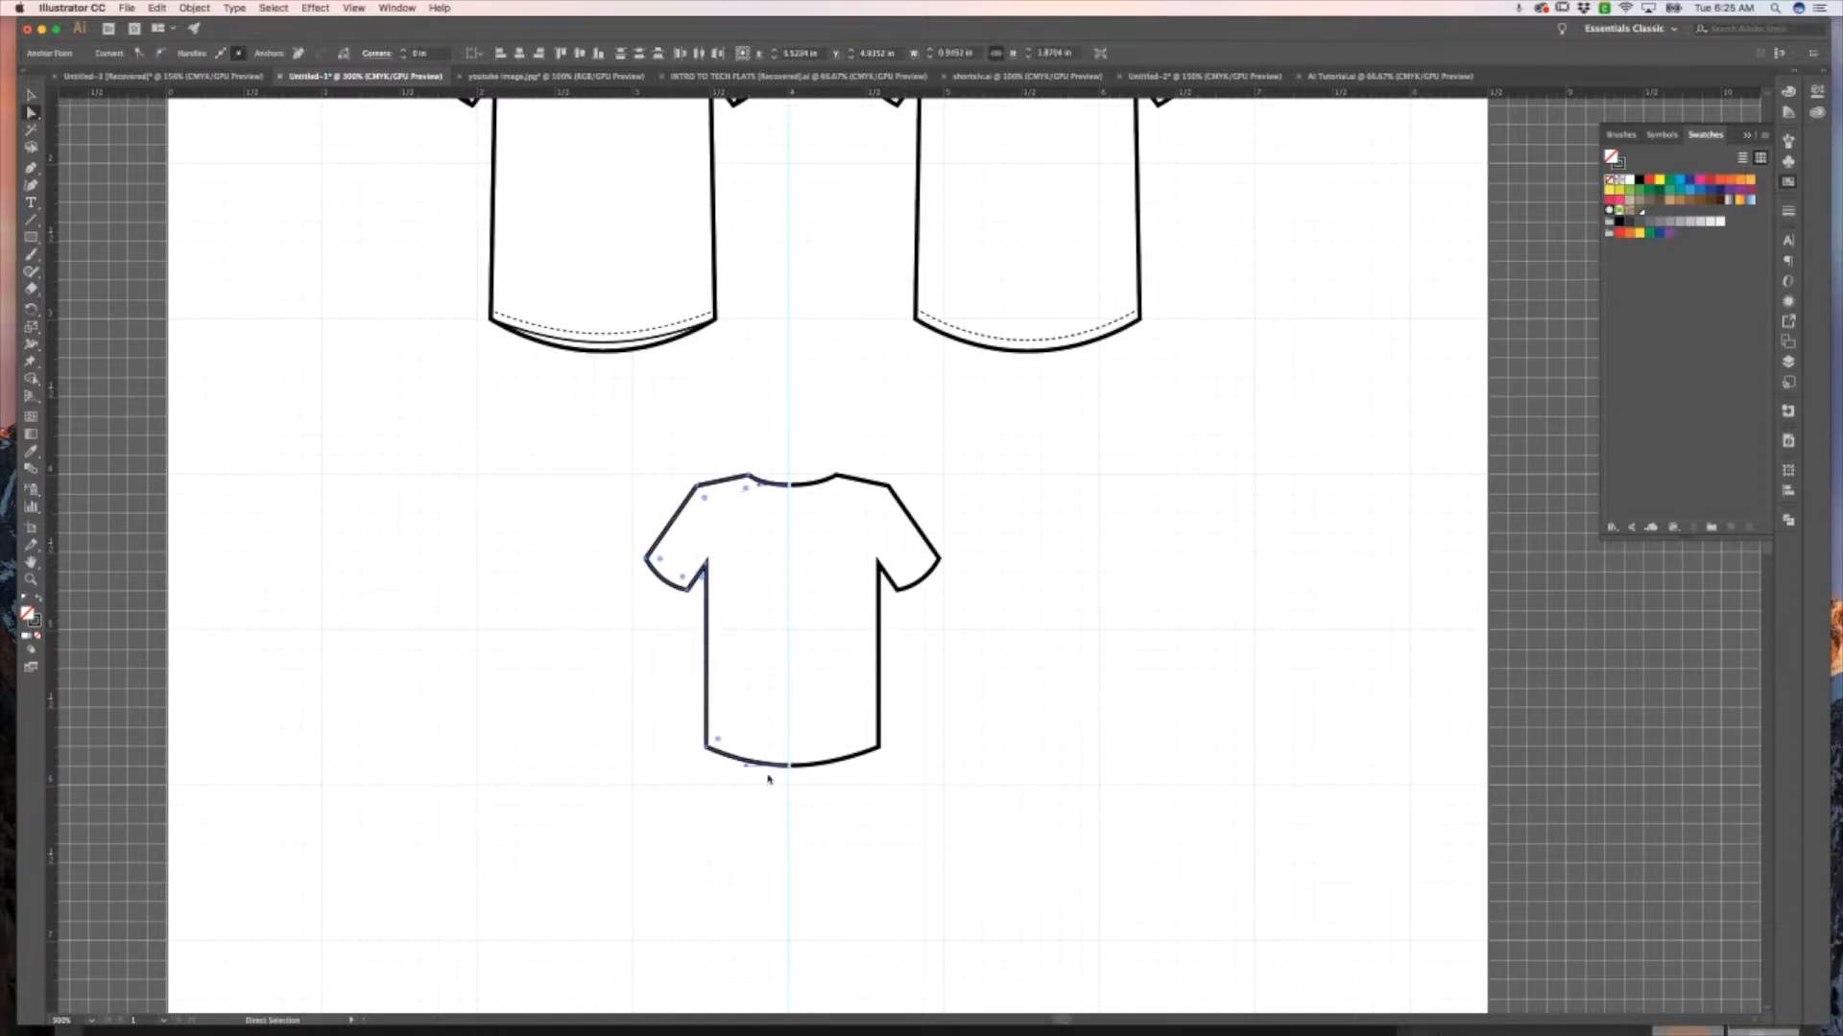
# Nudge the left half's selected anchor points inward once more, and raise its center neckline point slightly to flatten the neck curve.
pyautogui.press('Right')
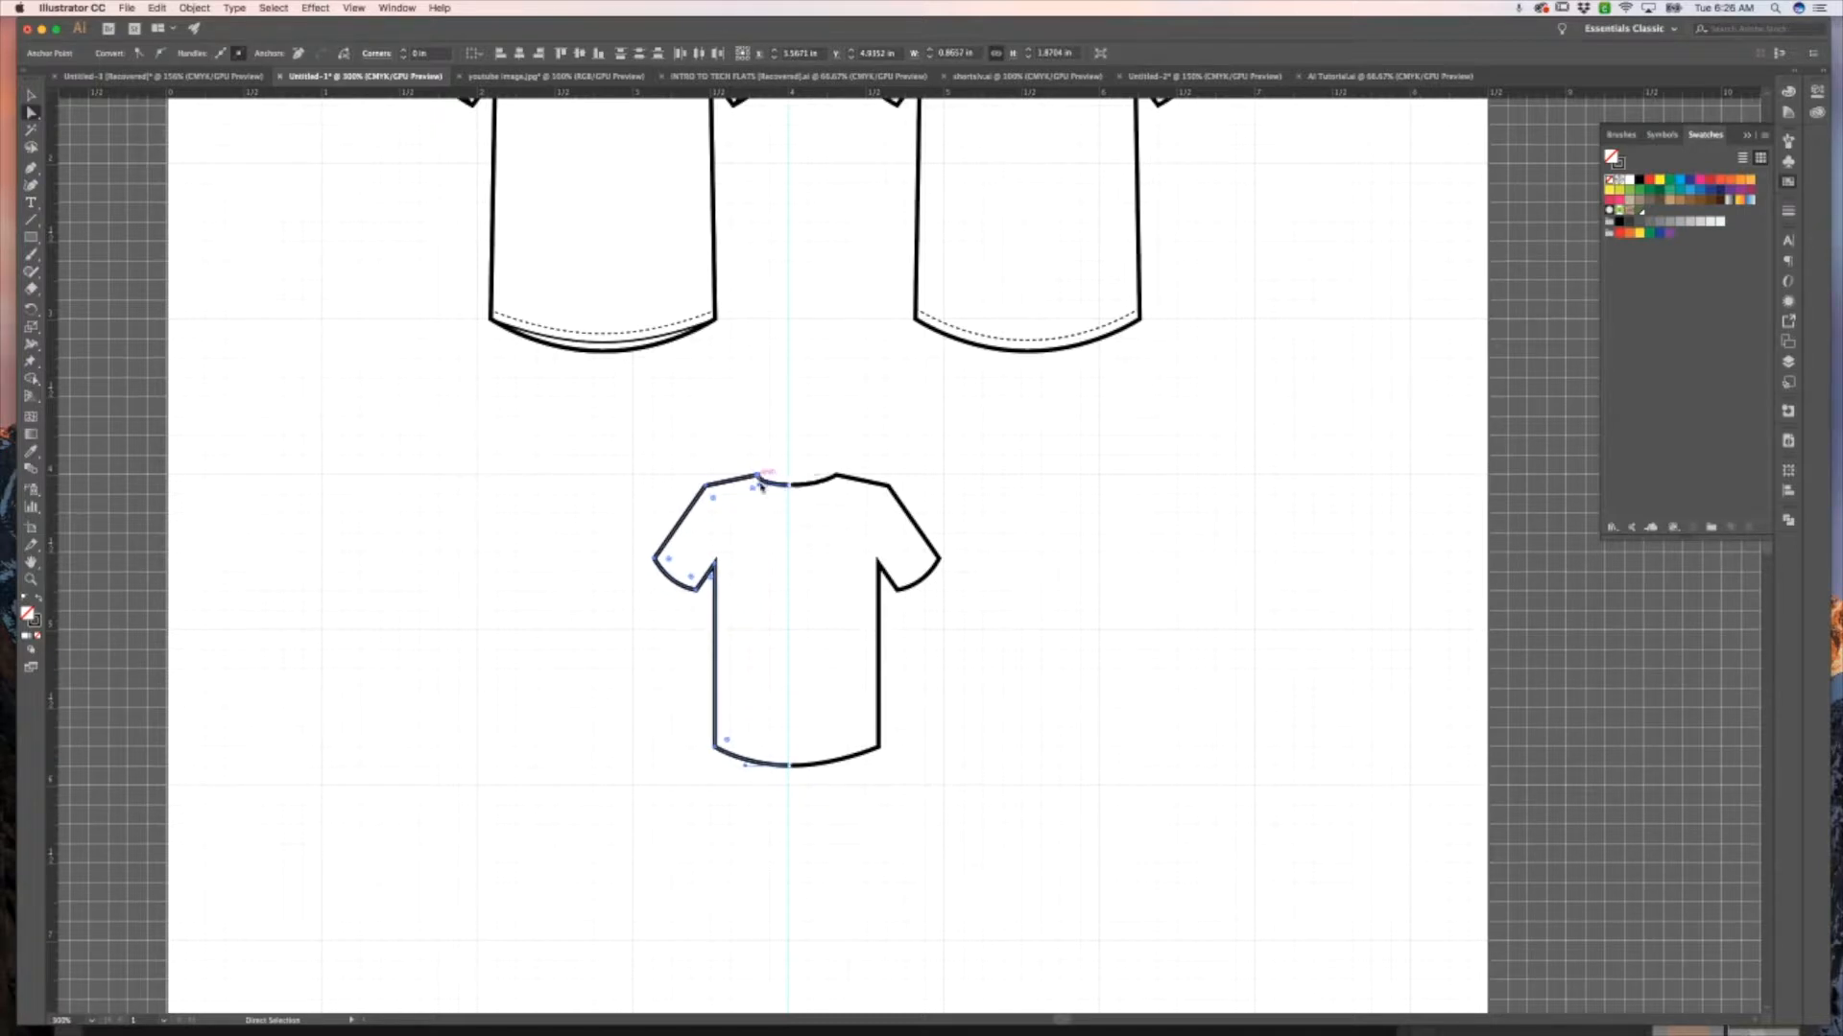
pyautogui.moveTo(758, 487); pyautogui.dragTo(771, 490)
pyautogui.click(776, 468)
pyautogui.click(792, 499)
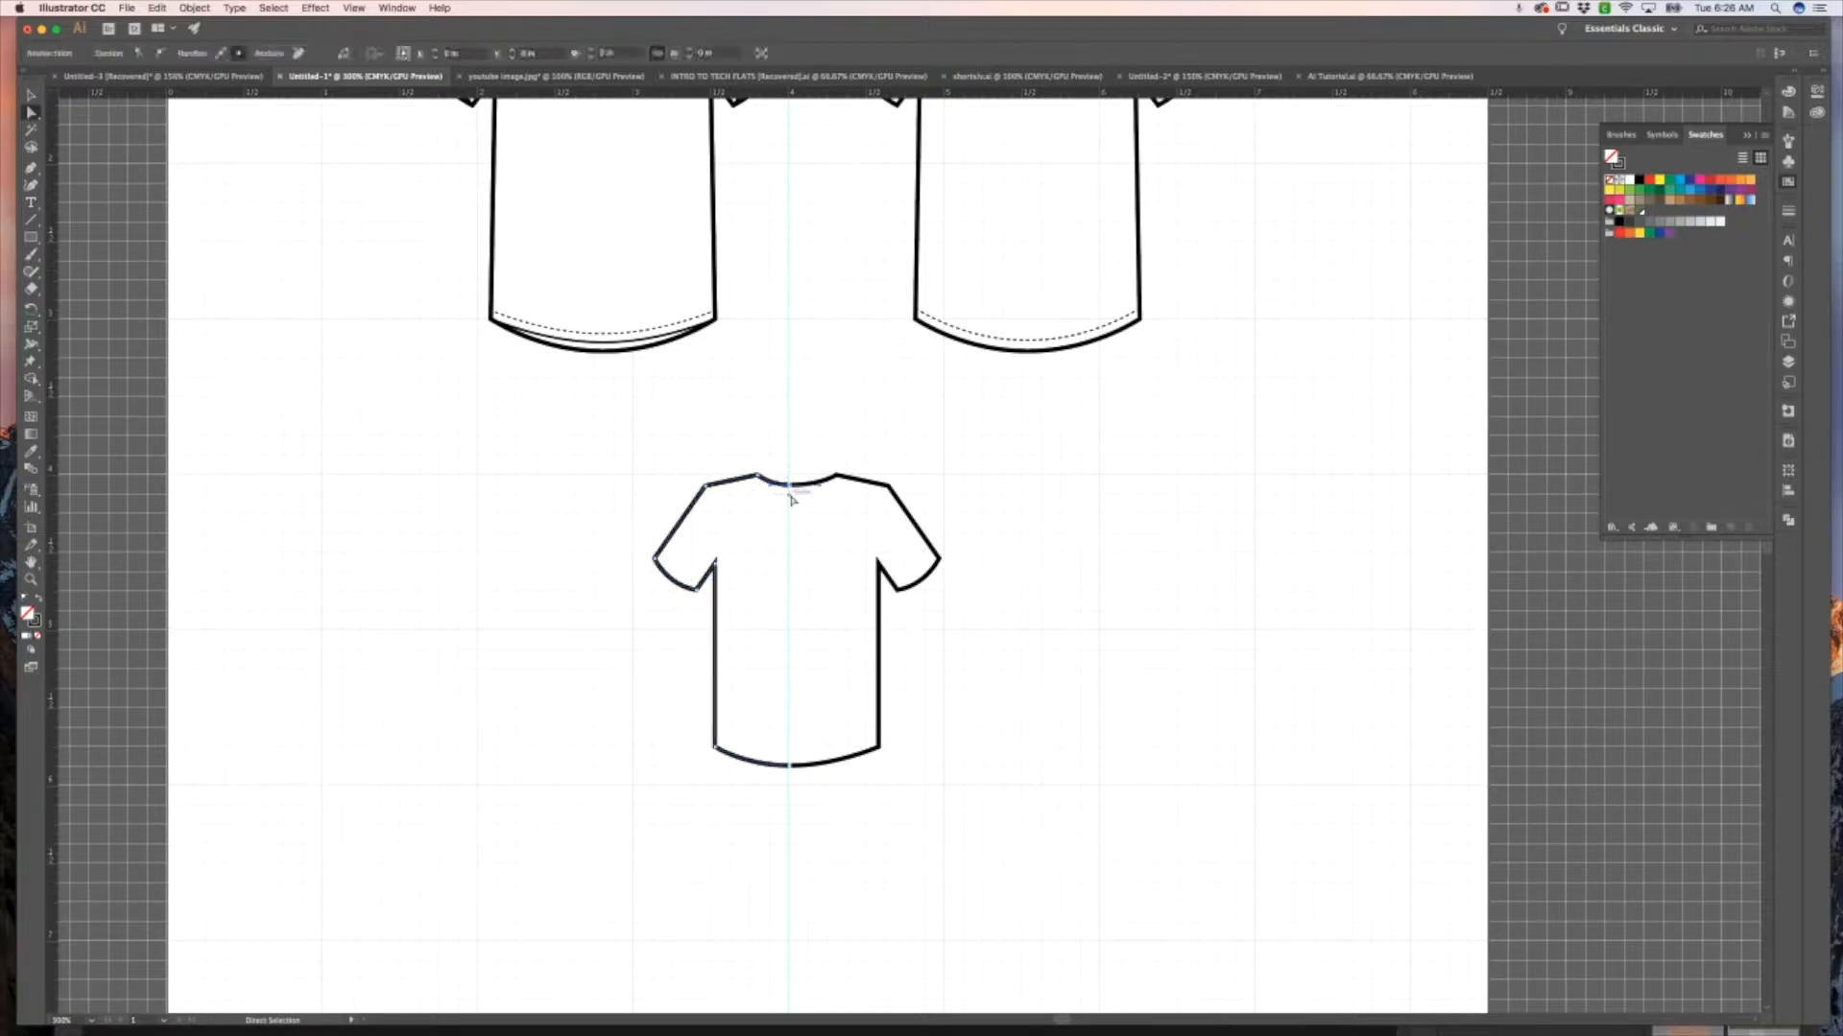
pyautogui.click(833, 469)
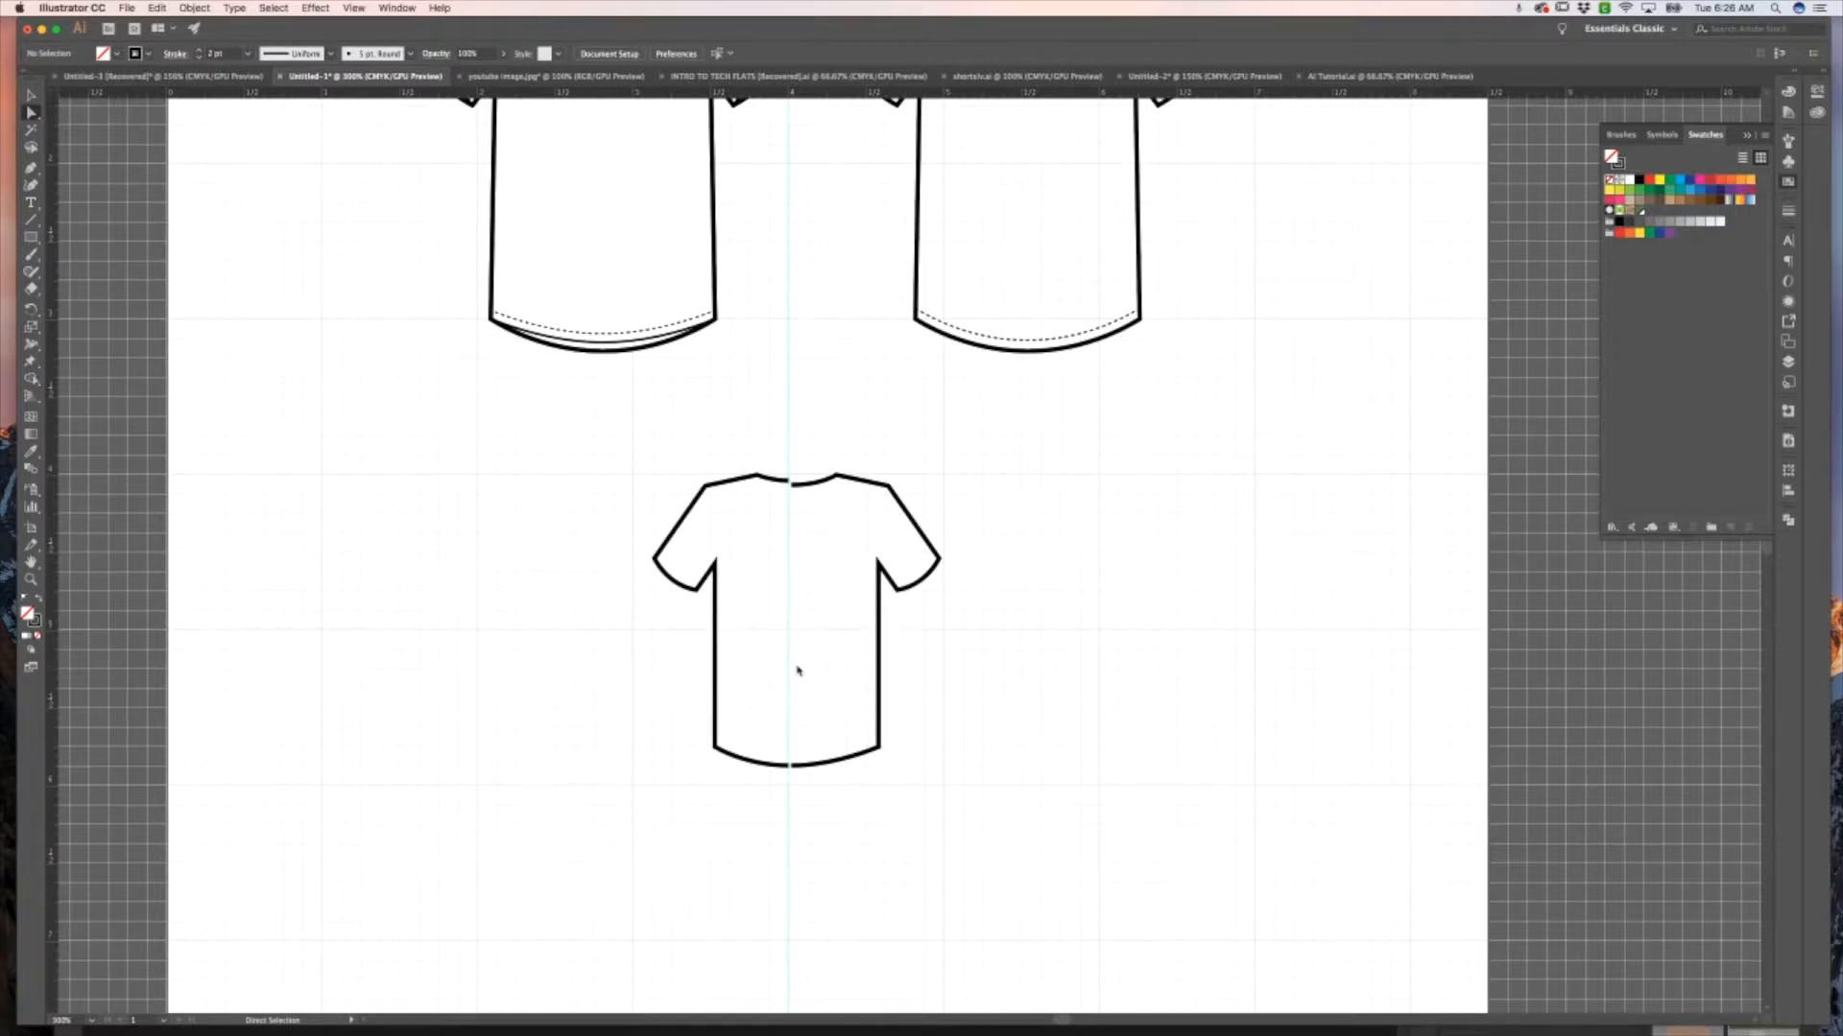
# Delete the mirrored right half of the shirt, leaving only the left half.
pyautogui.press('v')
pyautogui.press('a')
pyautogui.moveTo(1006, 791); pyautogui.dragTo(821, 454)
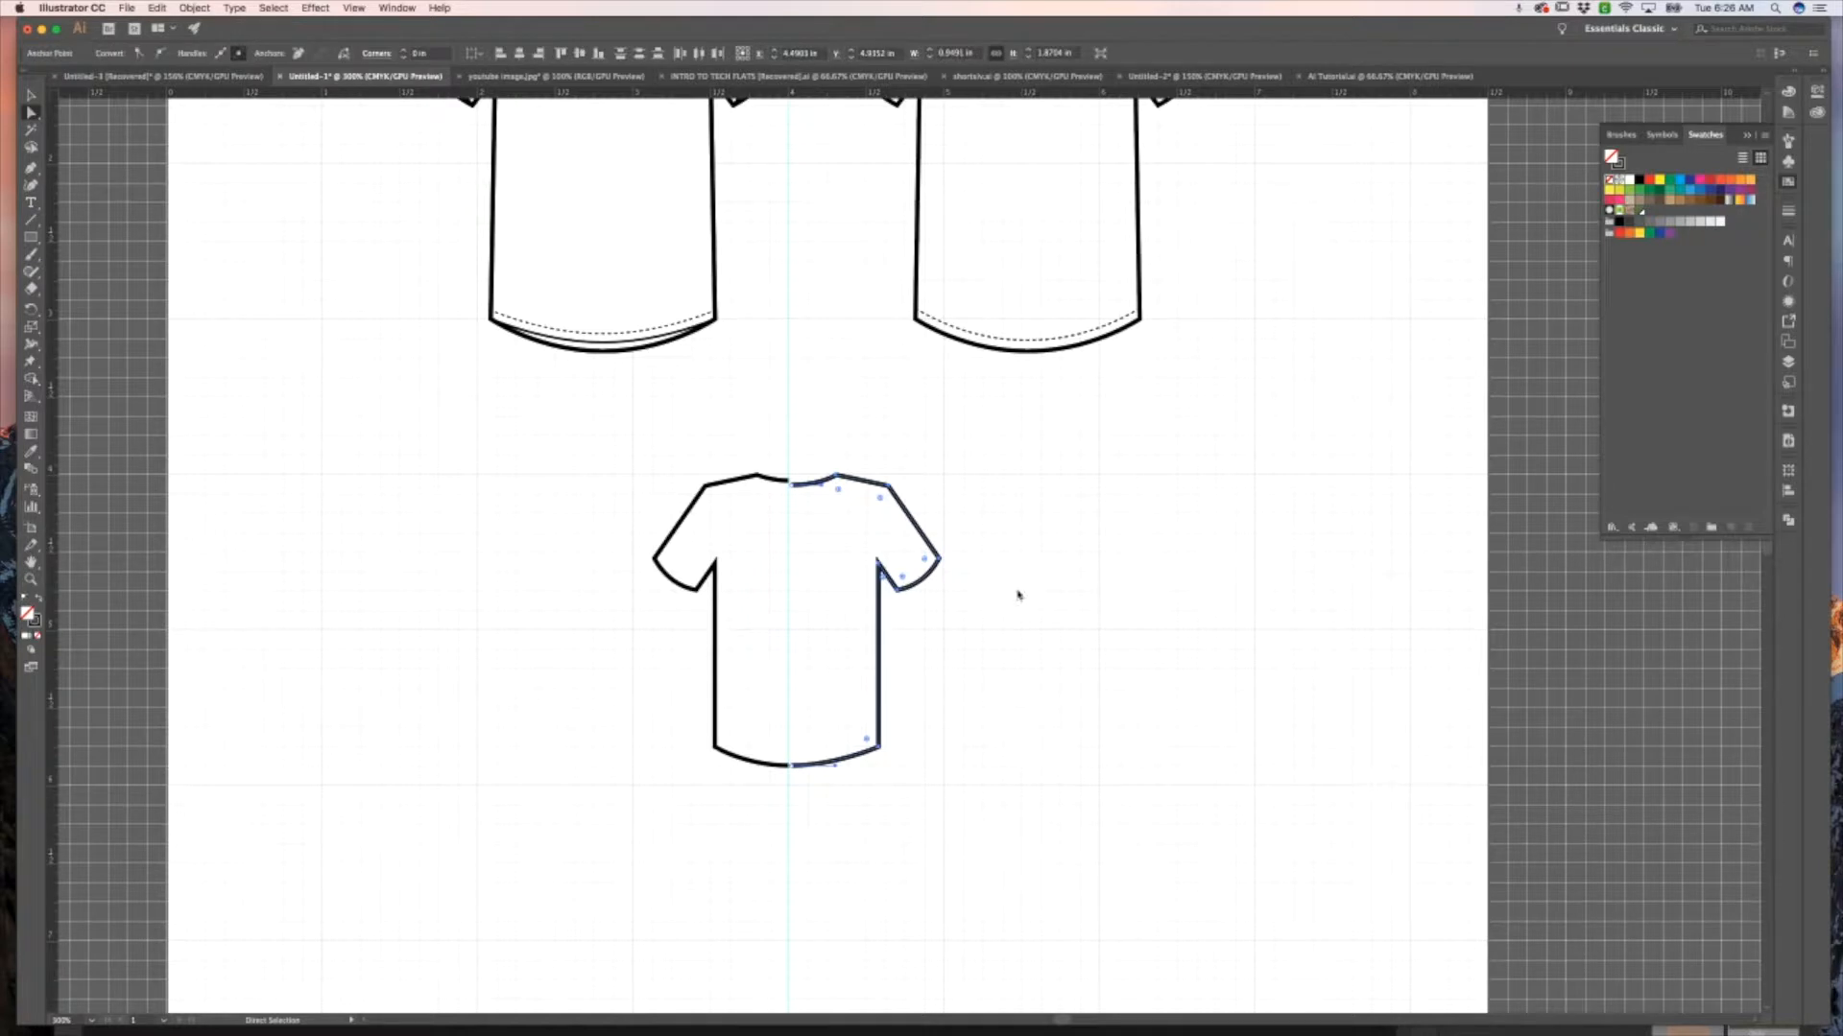
pyautogui.press('v')
pyautogui.click(1073, 621)
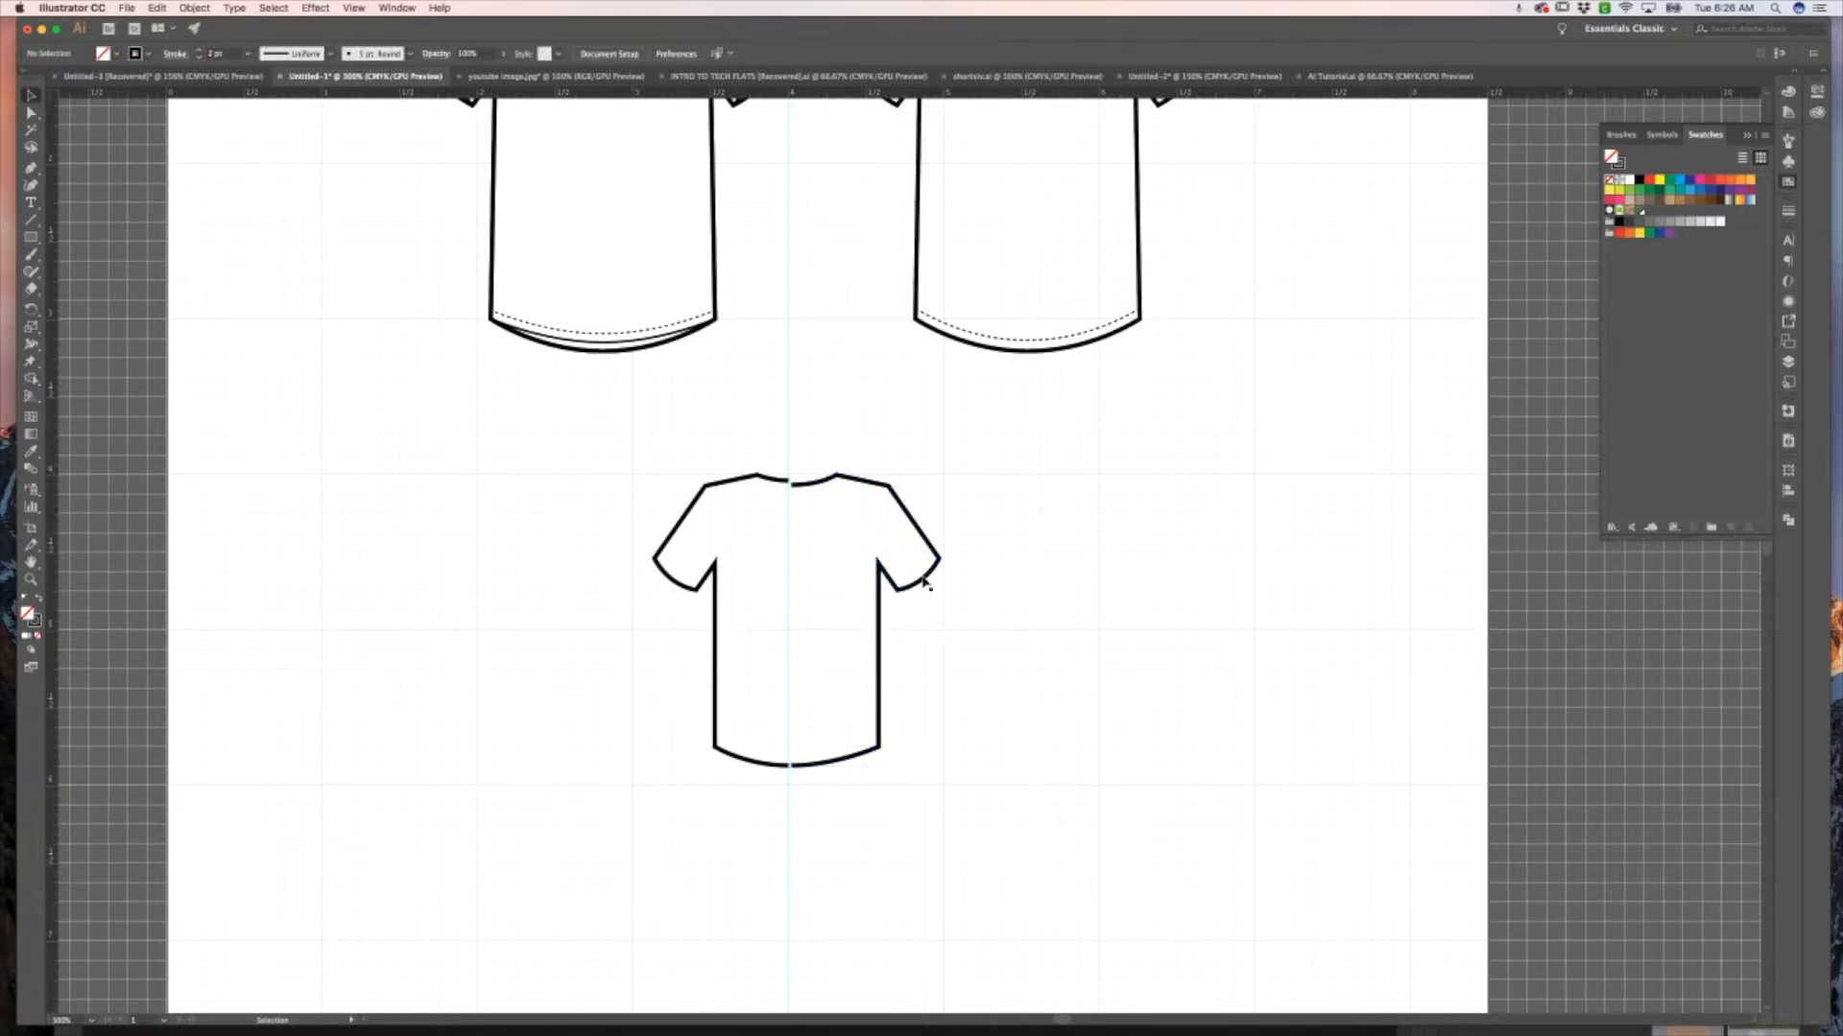
pyautogui.click(922, 539)
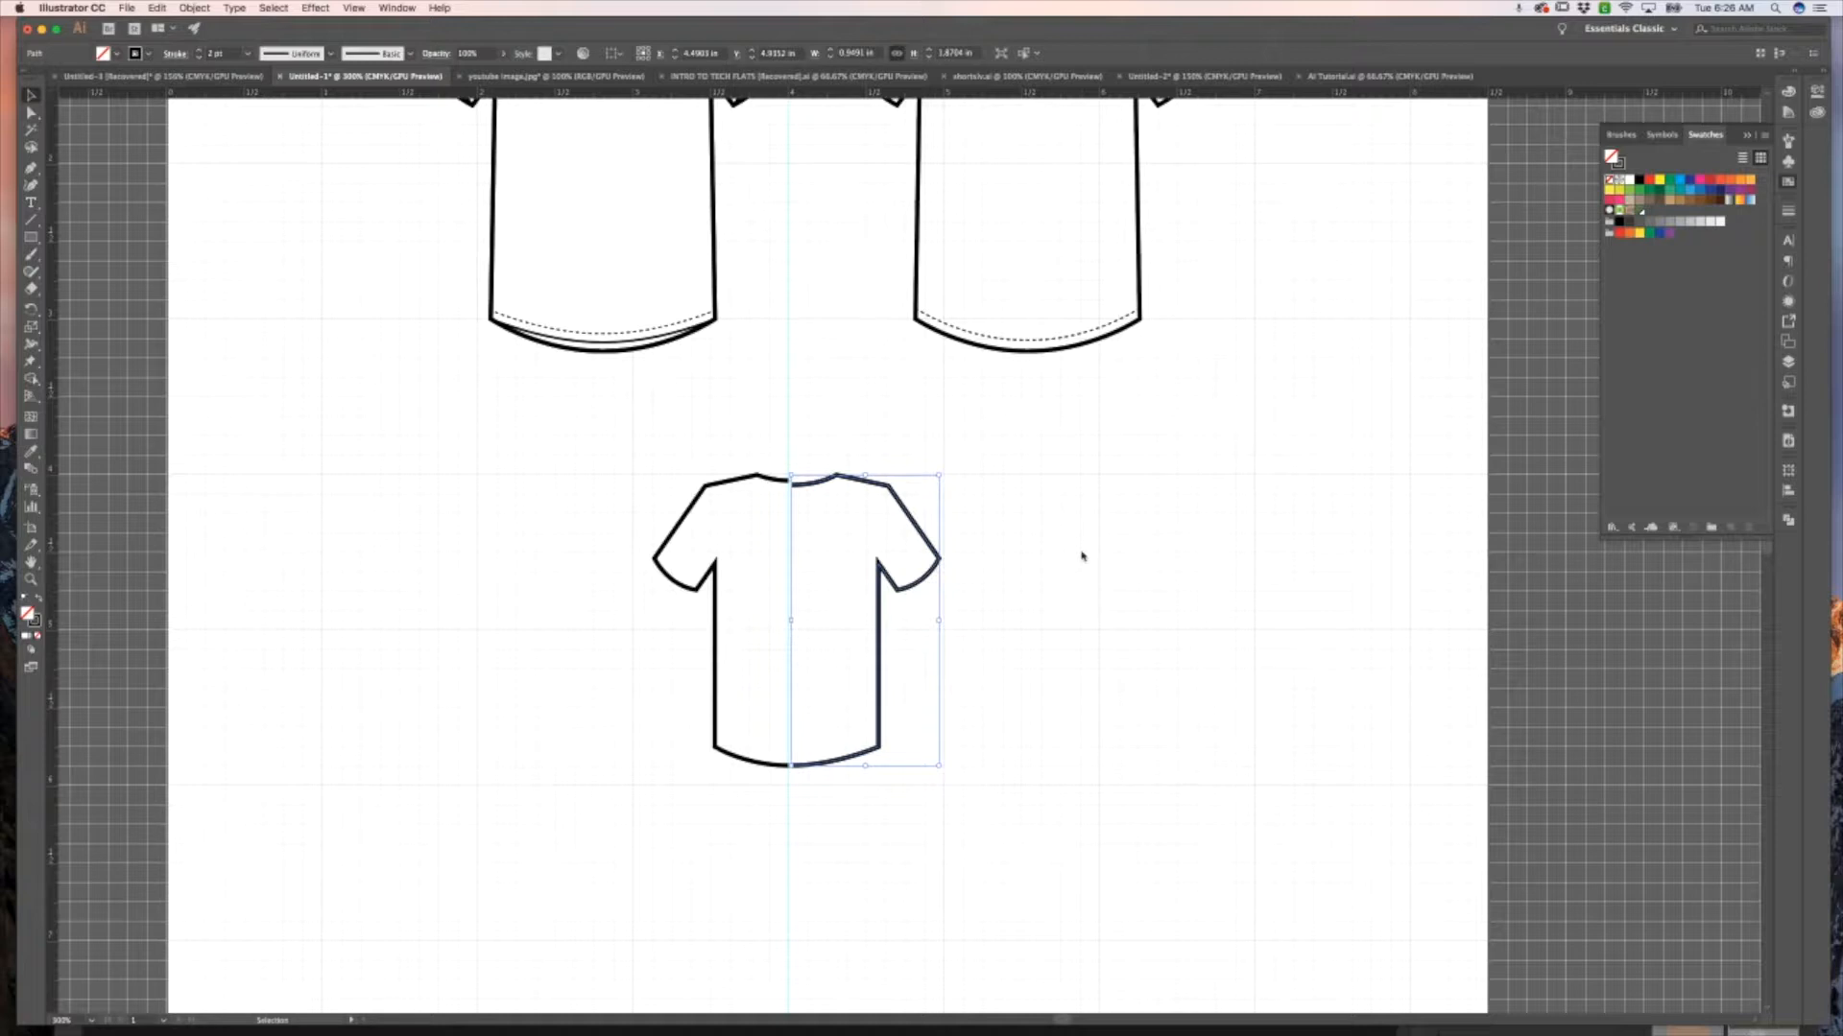
pyautogui.press('Delete')
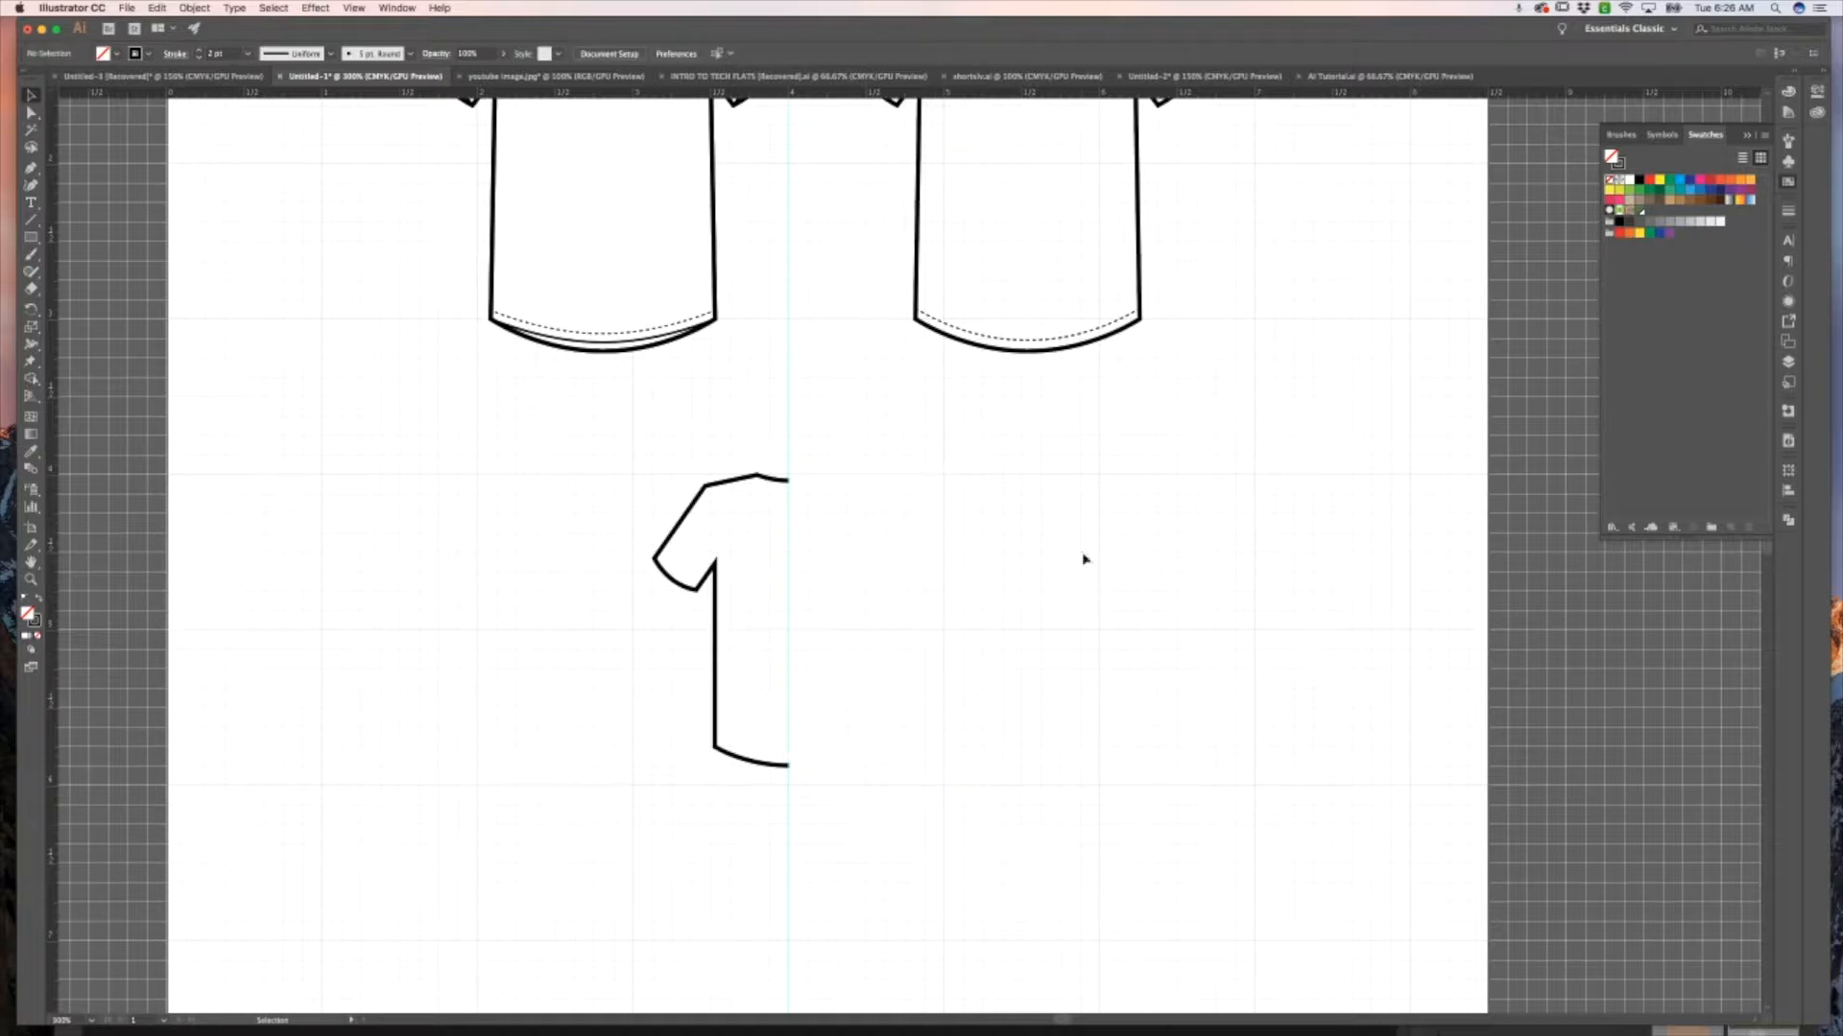
# Nudge the left half's outer hem corner anchor down slightly to flatten the hem curve.
pyautogui.click(716, 573)
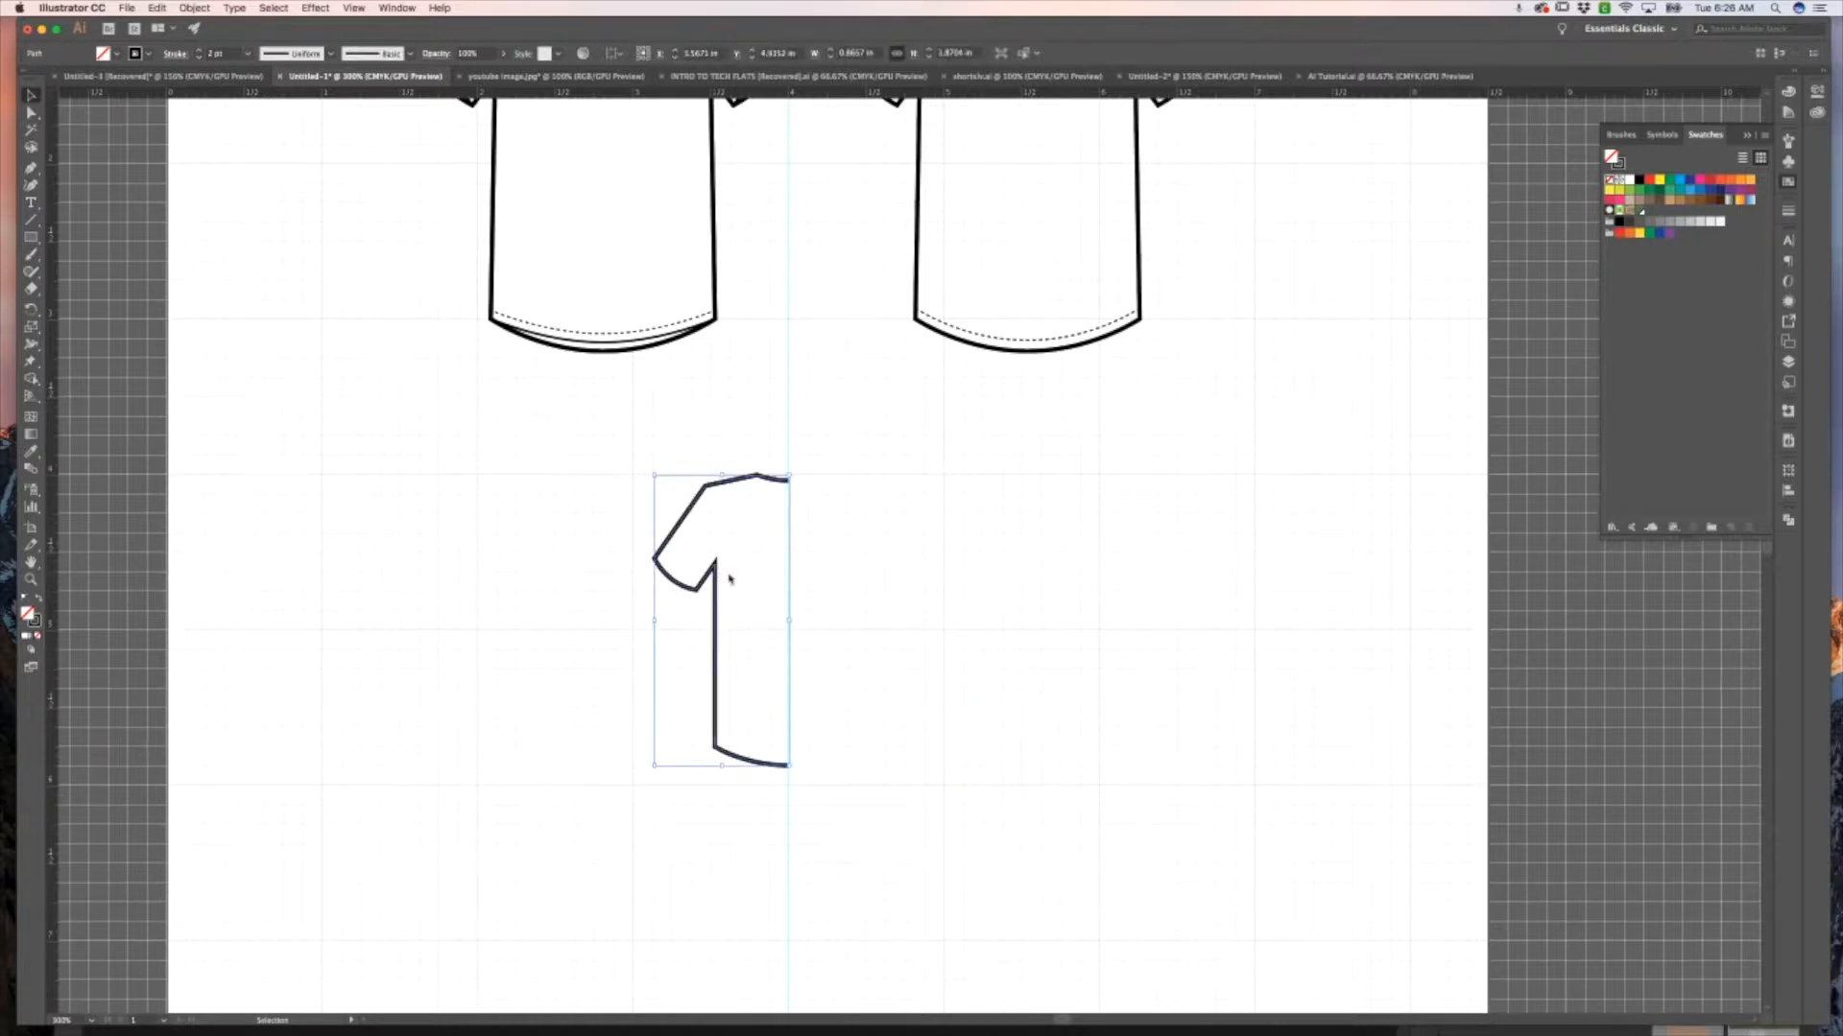
pyautogui.click(653, 749)
pyautogui.press('a')
pyautogui.press('Down')
pyautogui.press('Down')
pyautogui.press('Down')
pyautogui.press('Down')
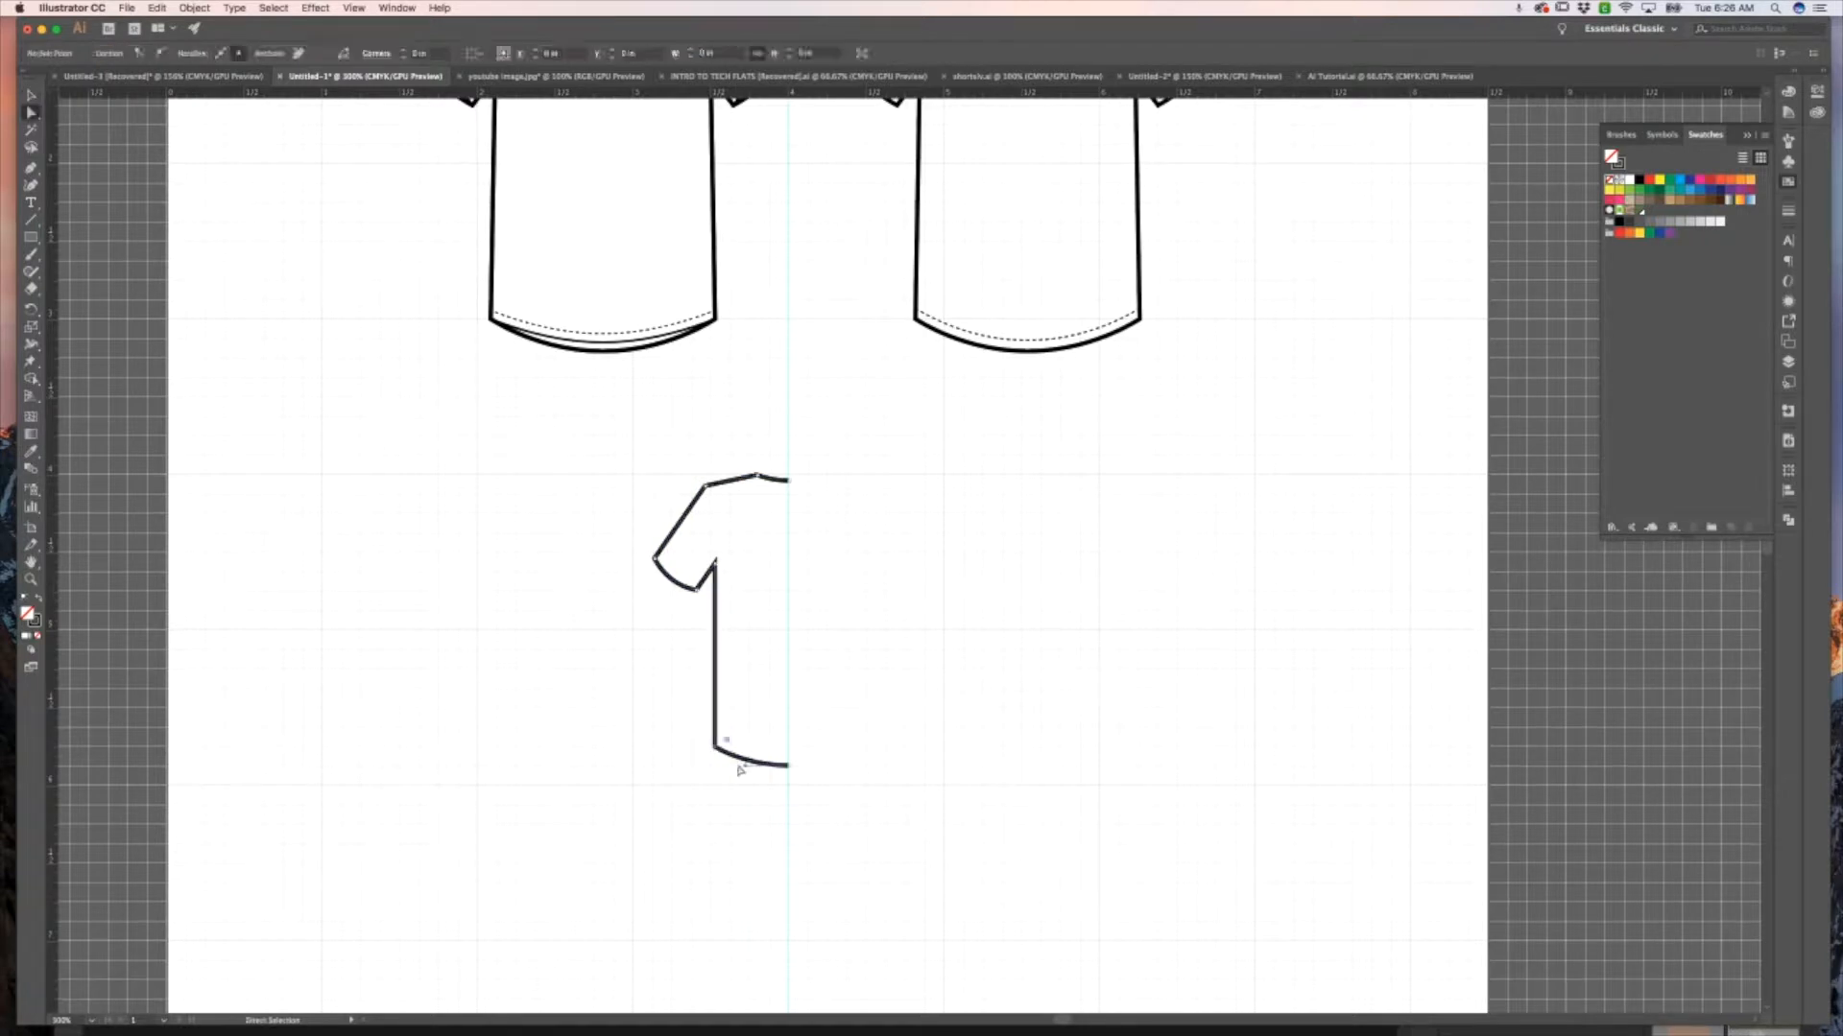
pyautogui.click(661, 745)
# Create a reflected copy of the adjusted left half across the vertical axis.
pyautogui.press('v')
pyautogui.click(717, 564)
pyautogui.rightClick(716, 565)
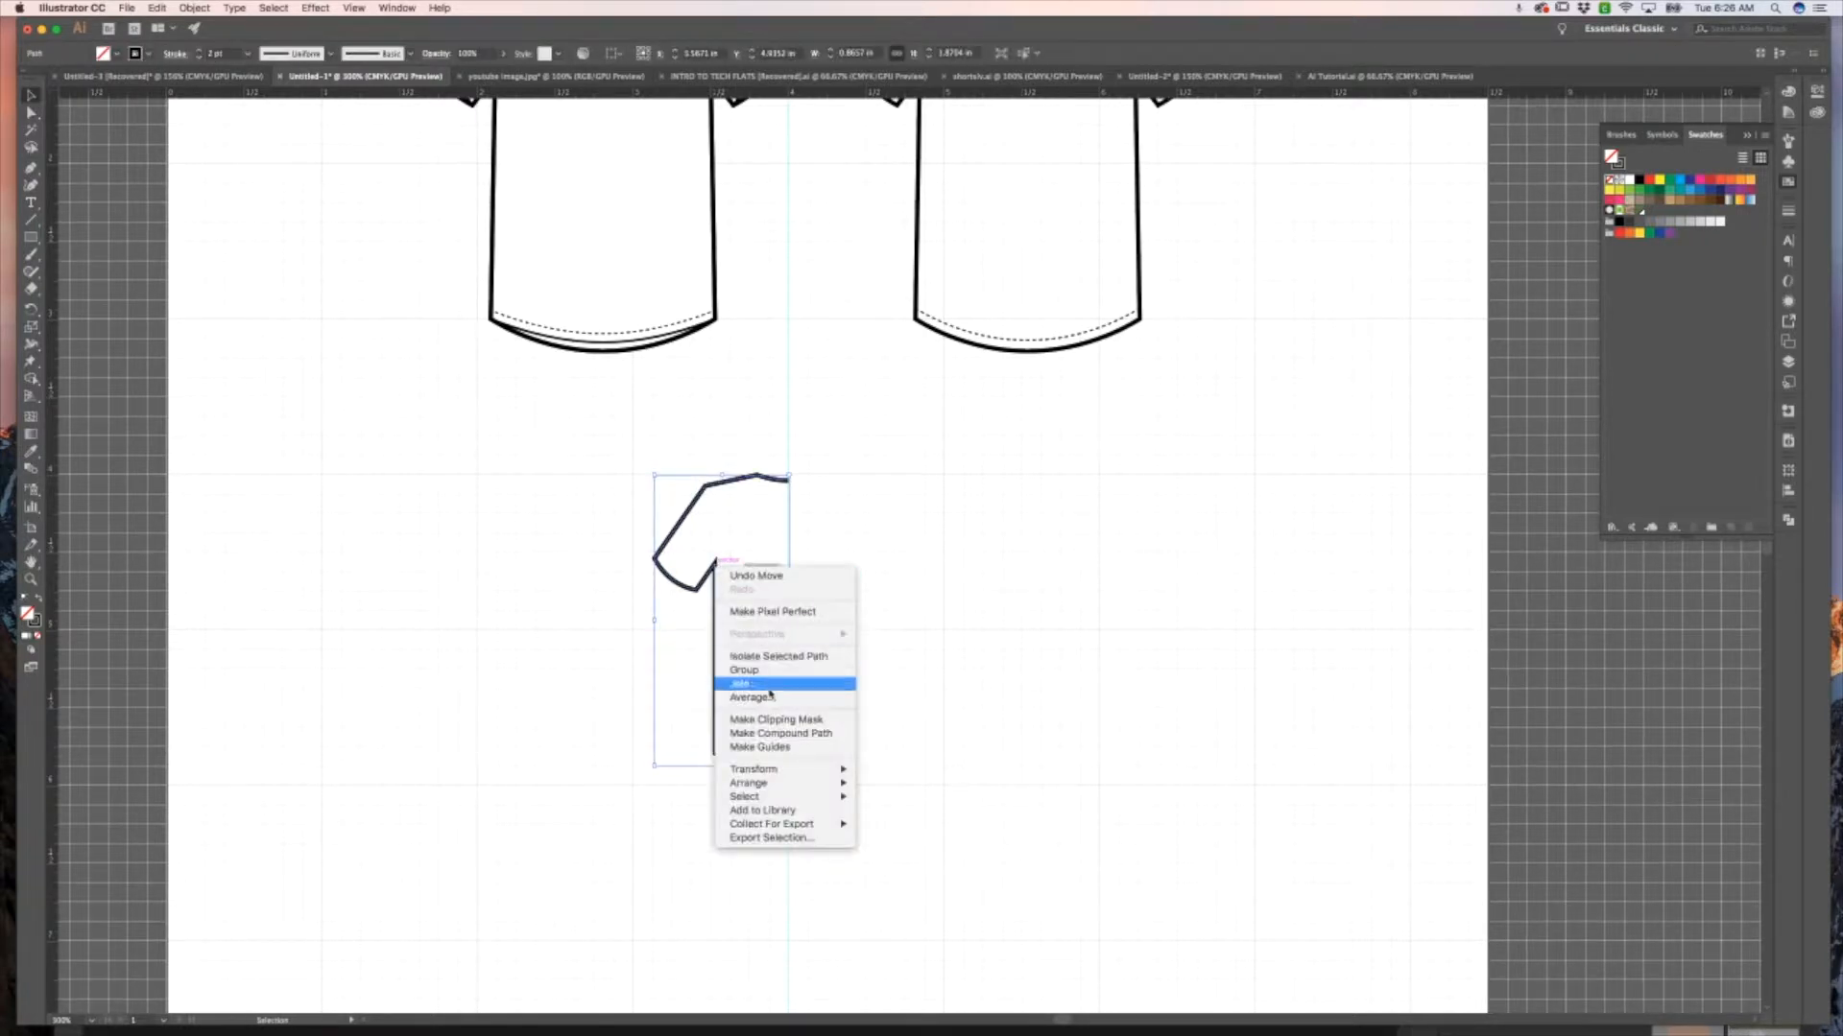
pyautogui.moveTo(791, 771)
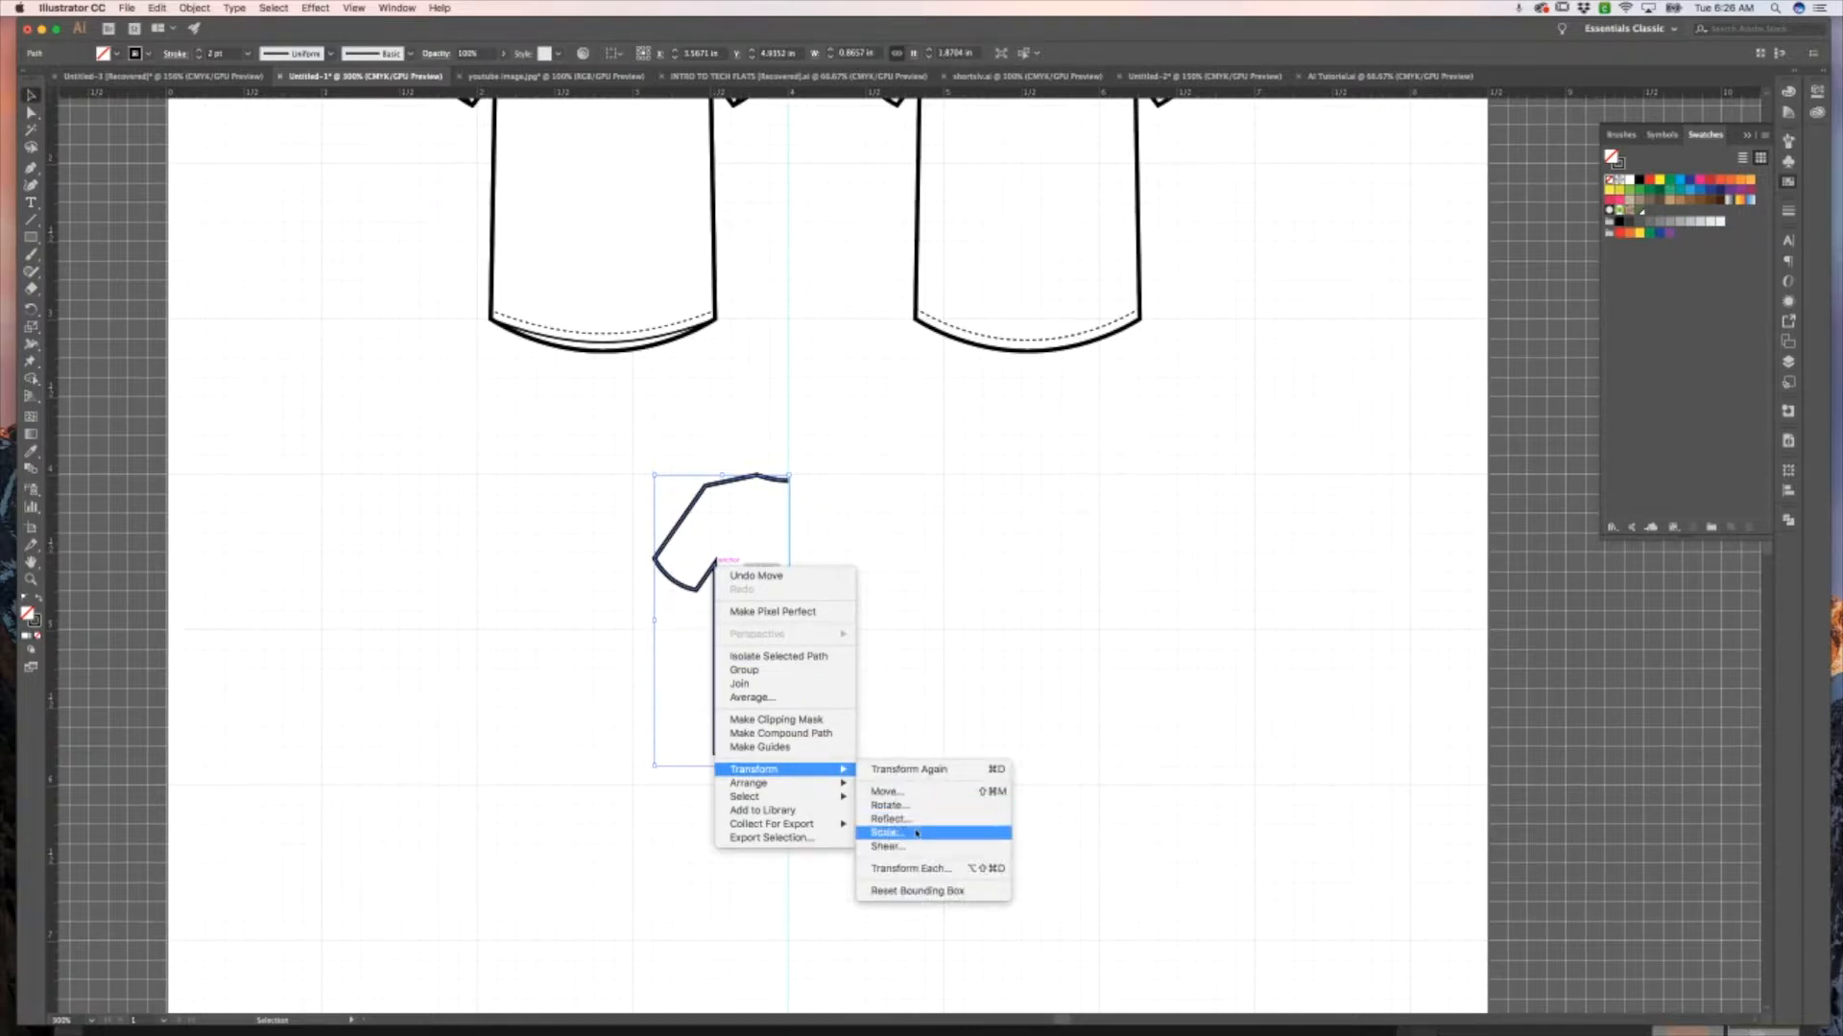
pyautogui.click(893, 818)
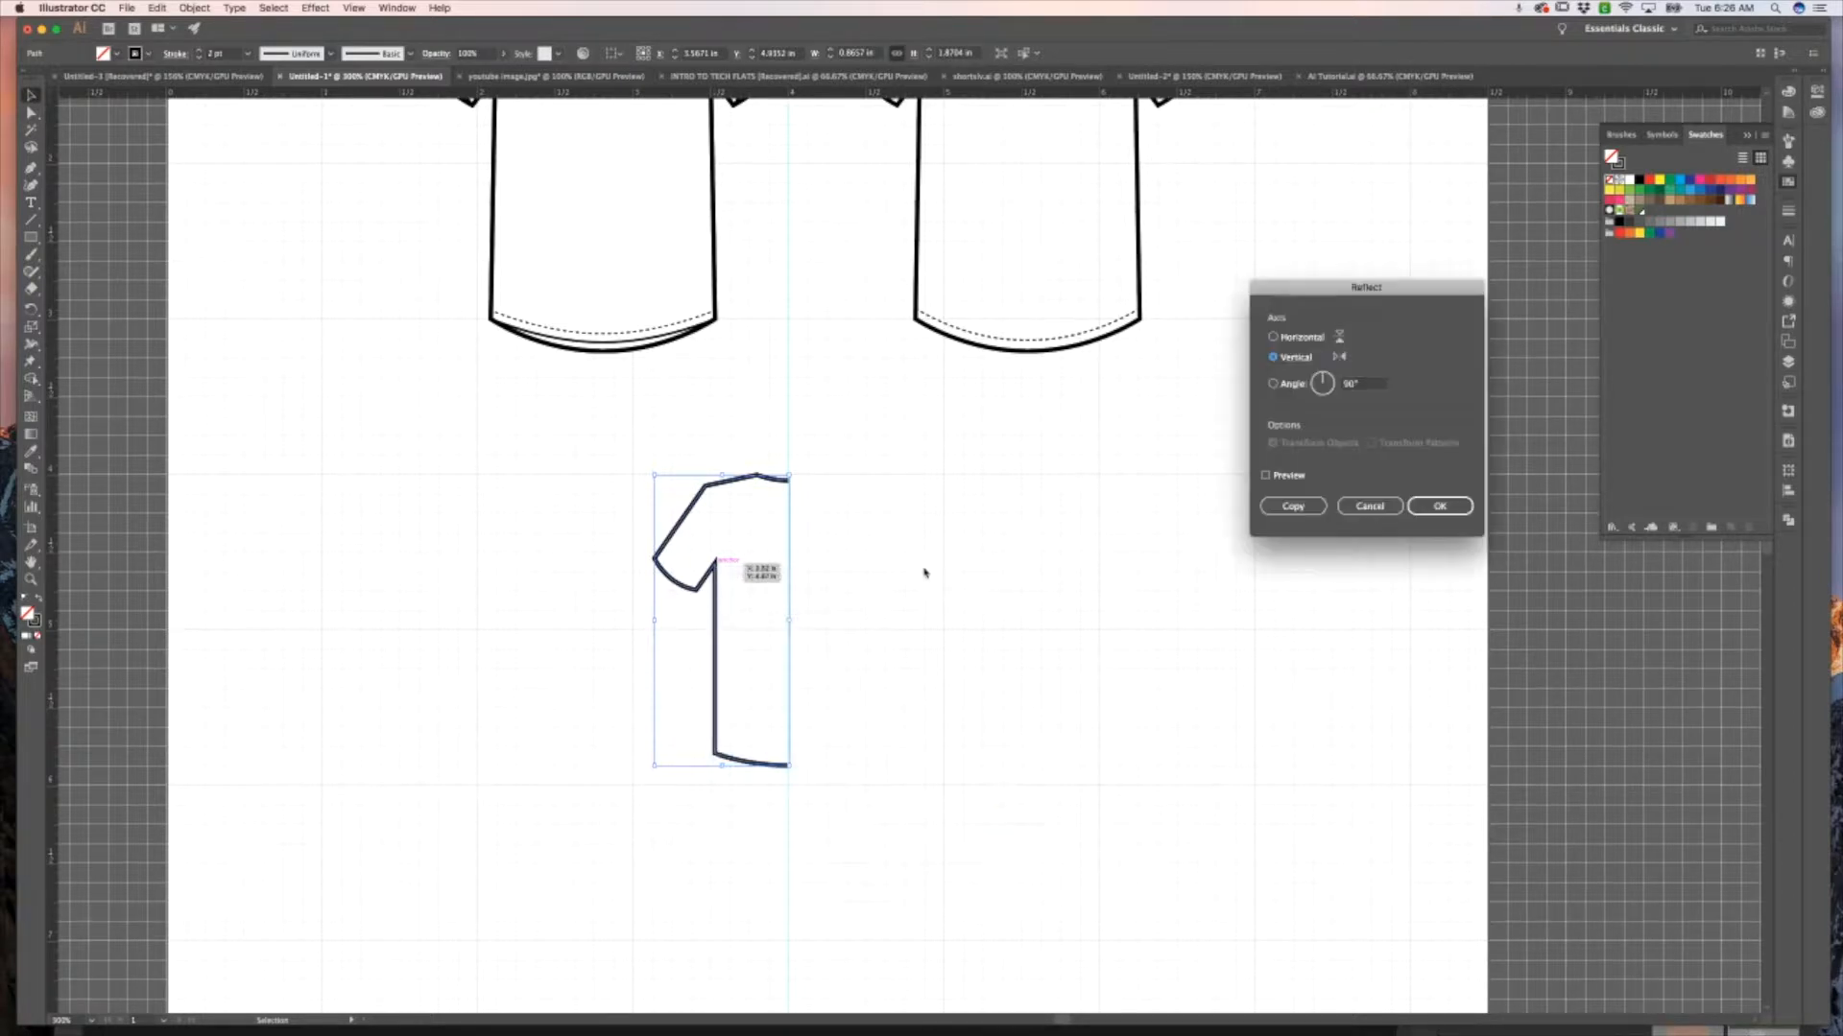
pyautogui.click(1294, 508)
# Move the reflected copy horizontally across the center guide so the two halves meet exactly at neckline and hem.
pyautogui.moveTo(782, 544); pyautogui.dragTo(913, 543)
pyautogui.click(1045, 544)
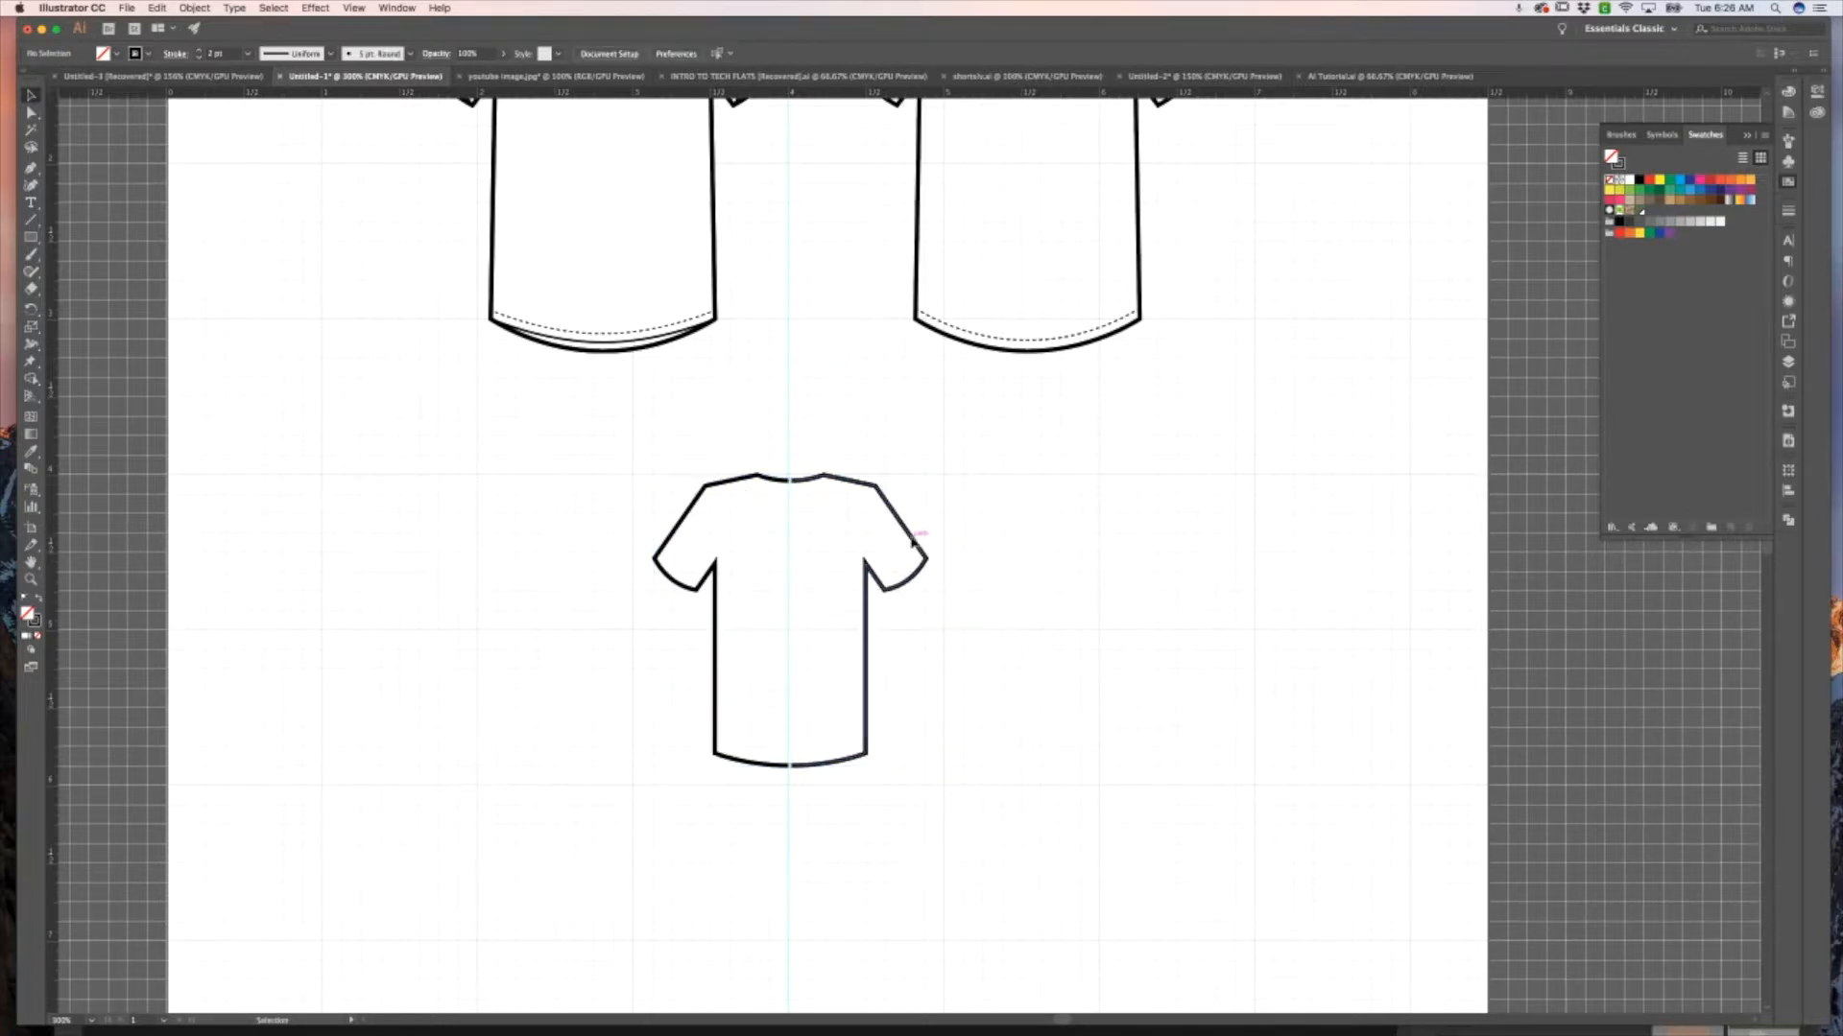
pyautogui.moveTo(910, 542); pyautogui.dragTo(908, 542)
pyautogui.click(1011, 550)
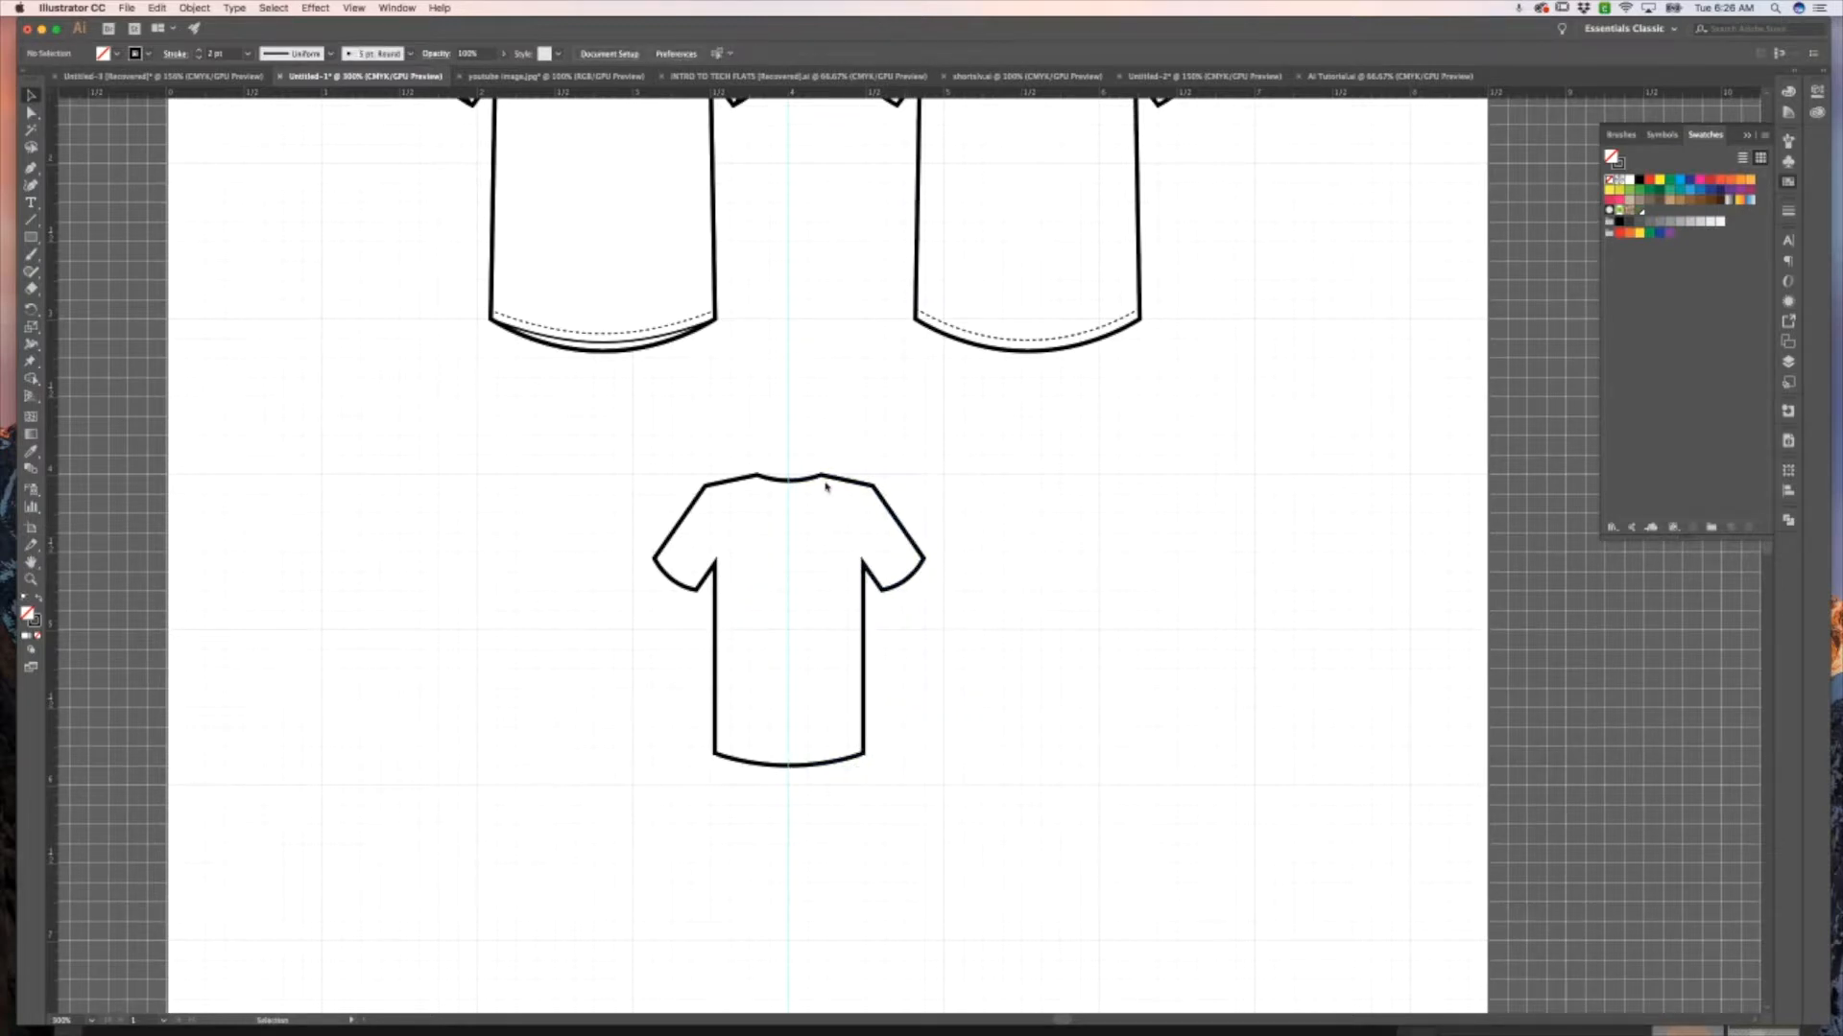
pyautogui.click(829, 480)
pyautogui.click(710, 487)
pyautogui.click(823, 480)
pyautogui.click(734, 480)
pyautogui.click(917, 475)
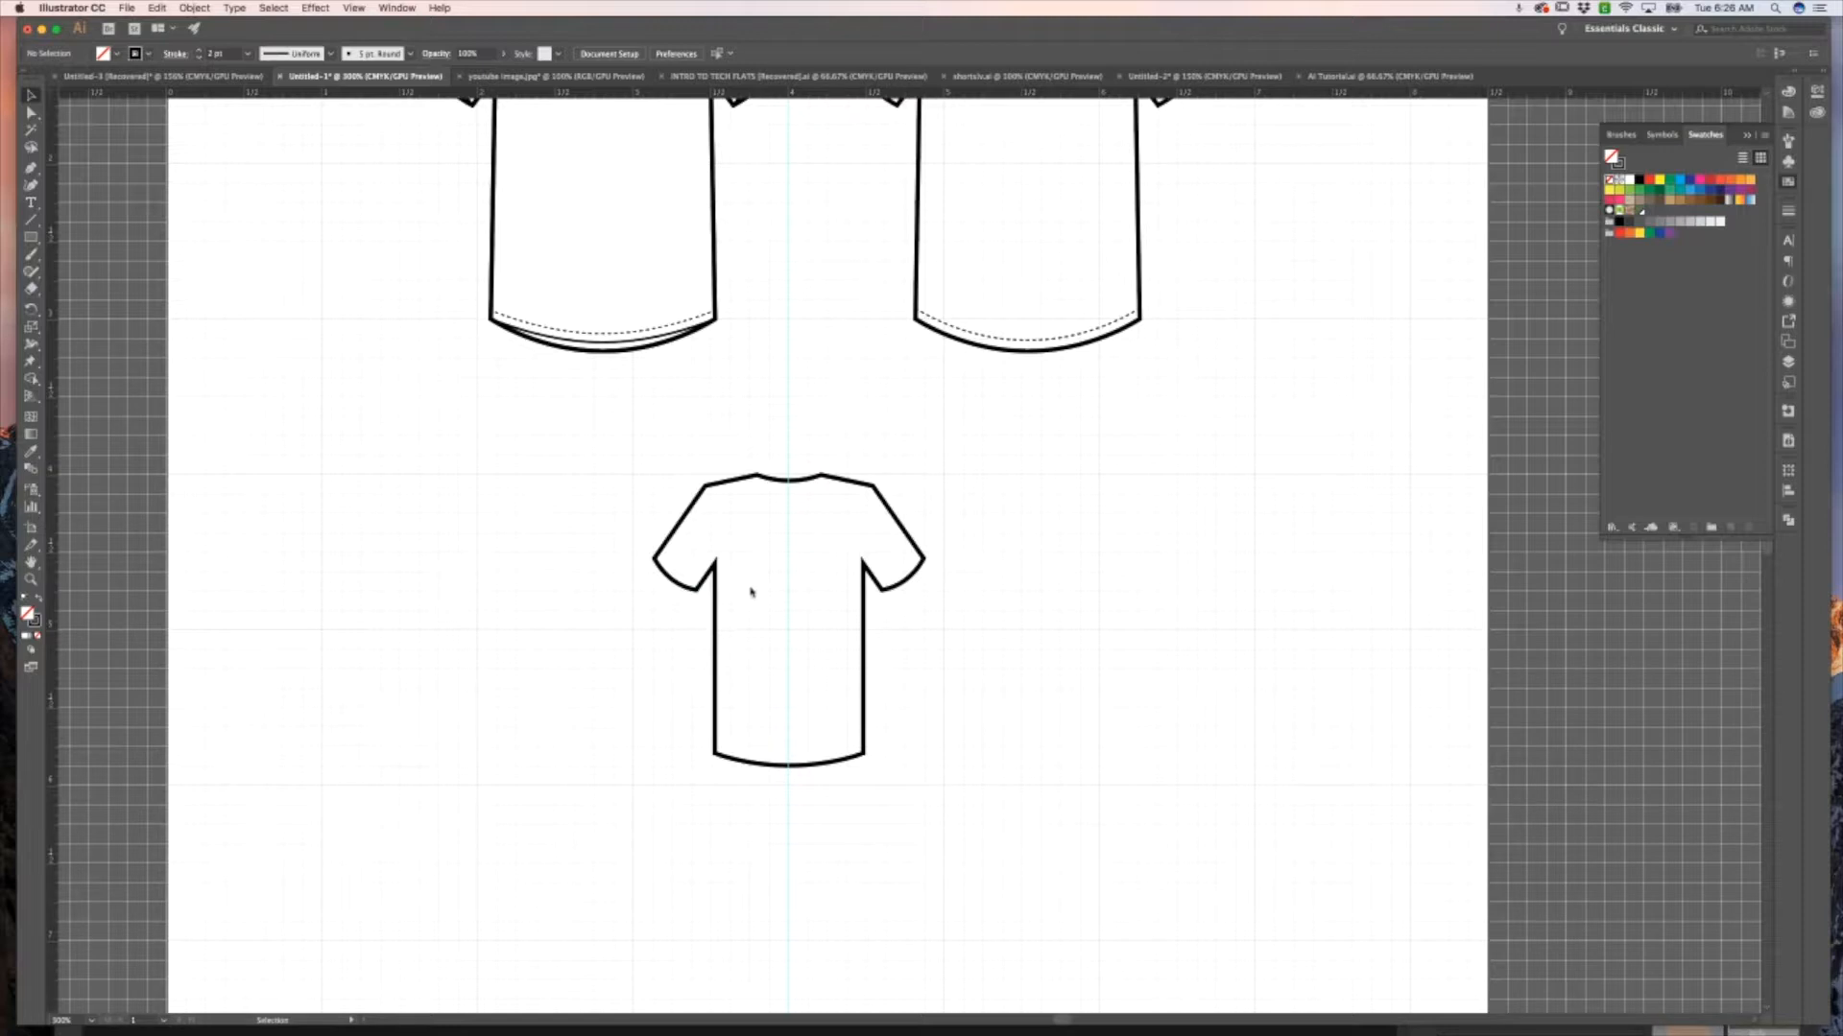
# Fill both shirt halves with the same dark green swatch.
pyautogui.click(715, 487)
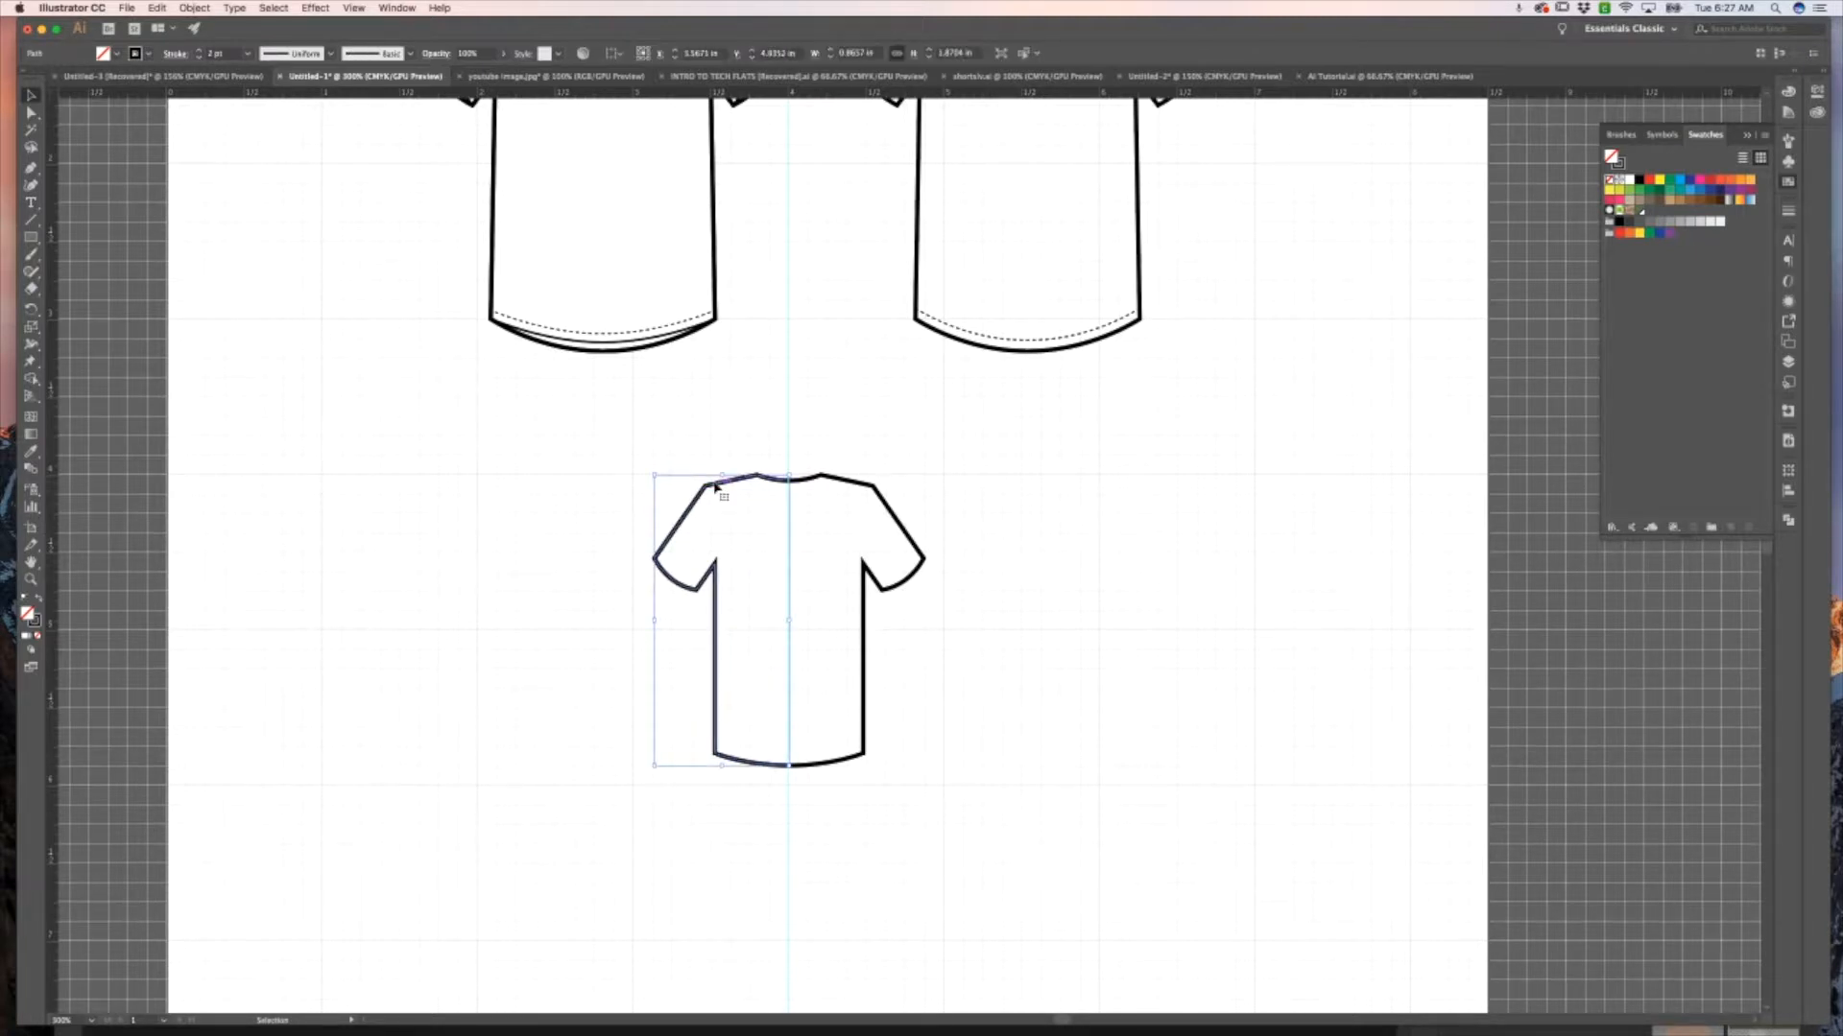
pyautogui.click(1670, 186)
pyautogui.click(1094, 430)
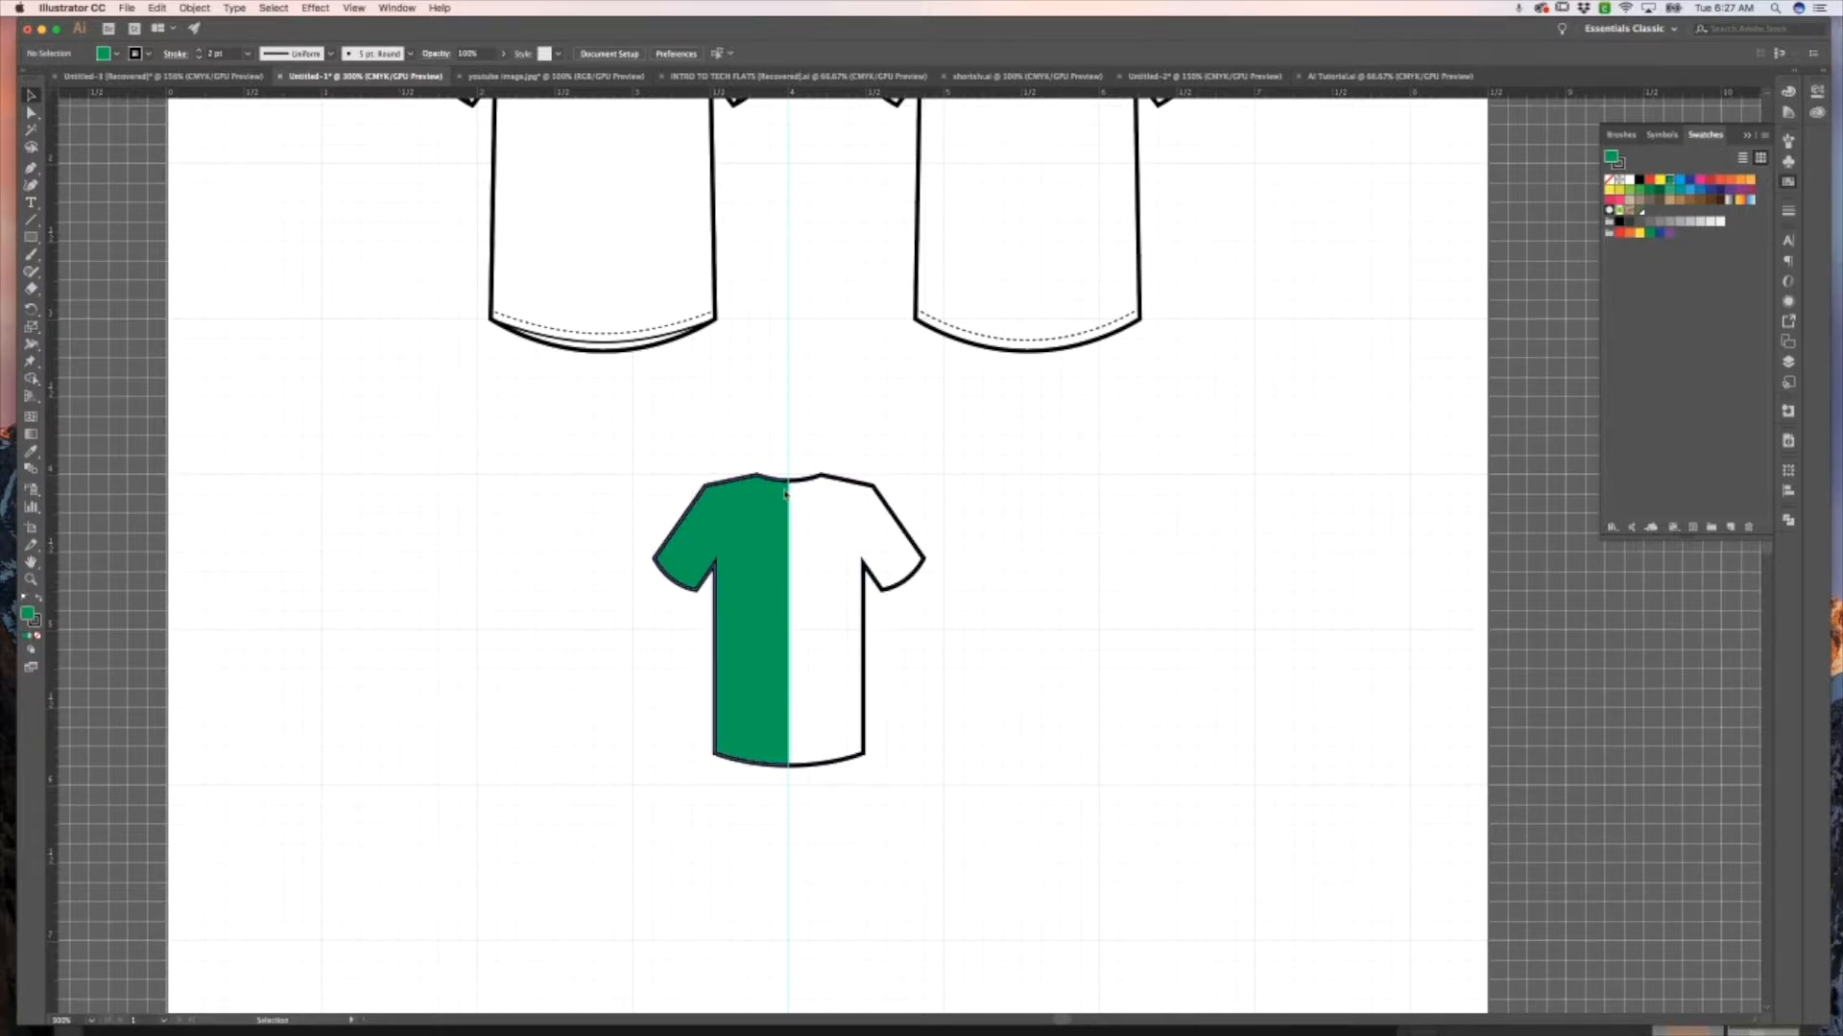
pyautogui.click(861, 490)
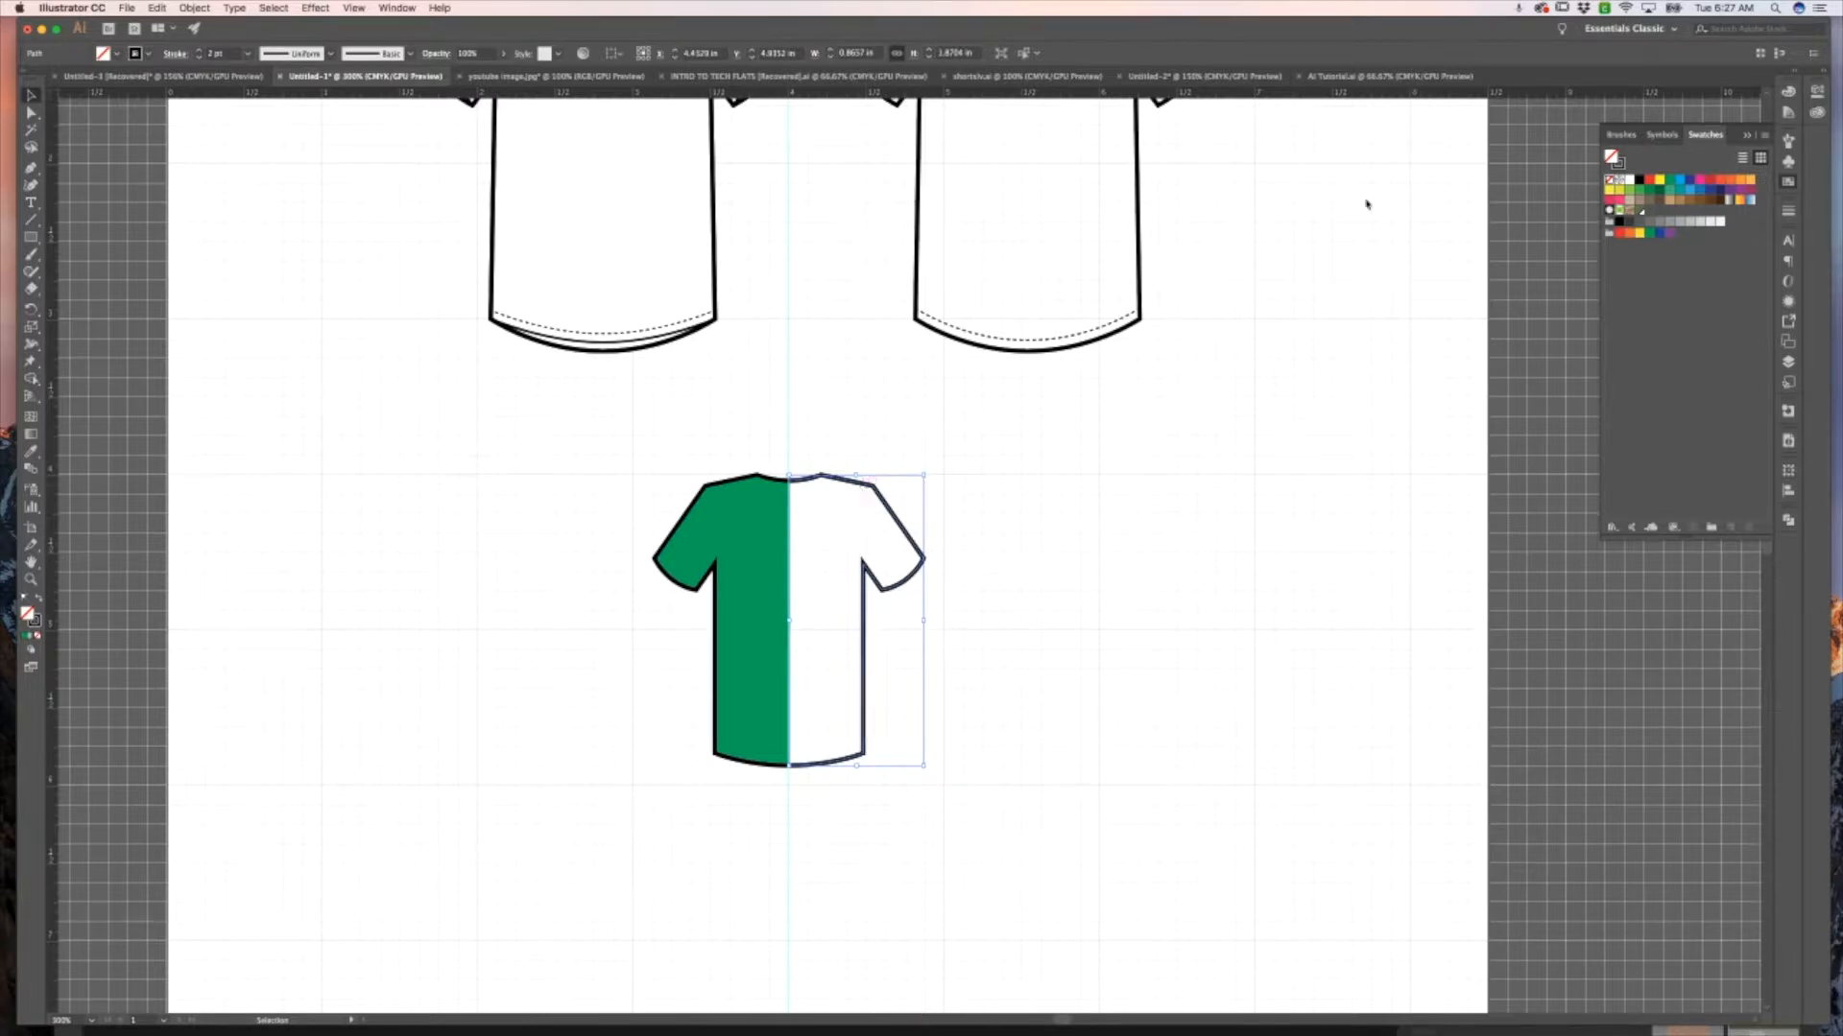
pyautogui.click(1670, 180)
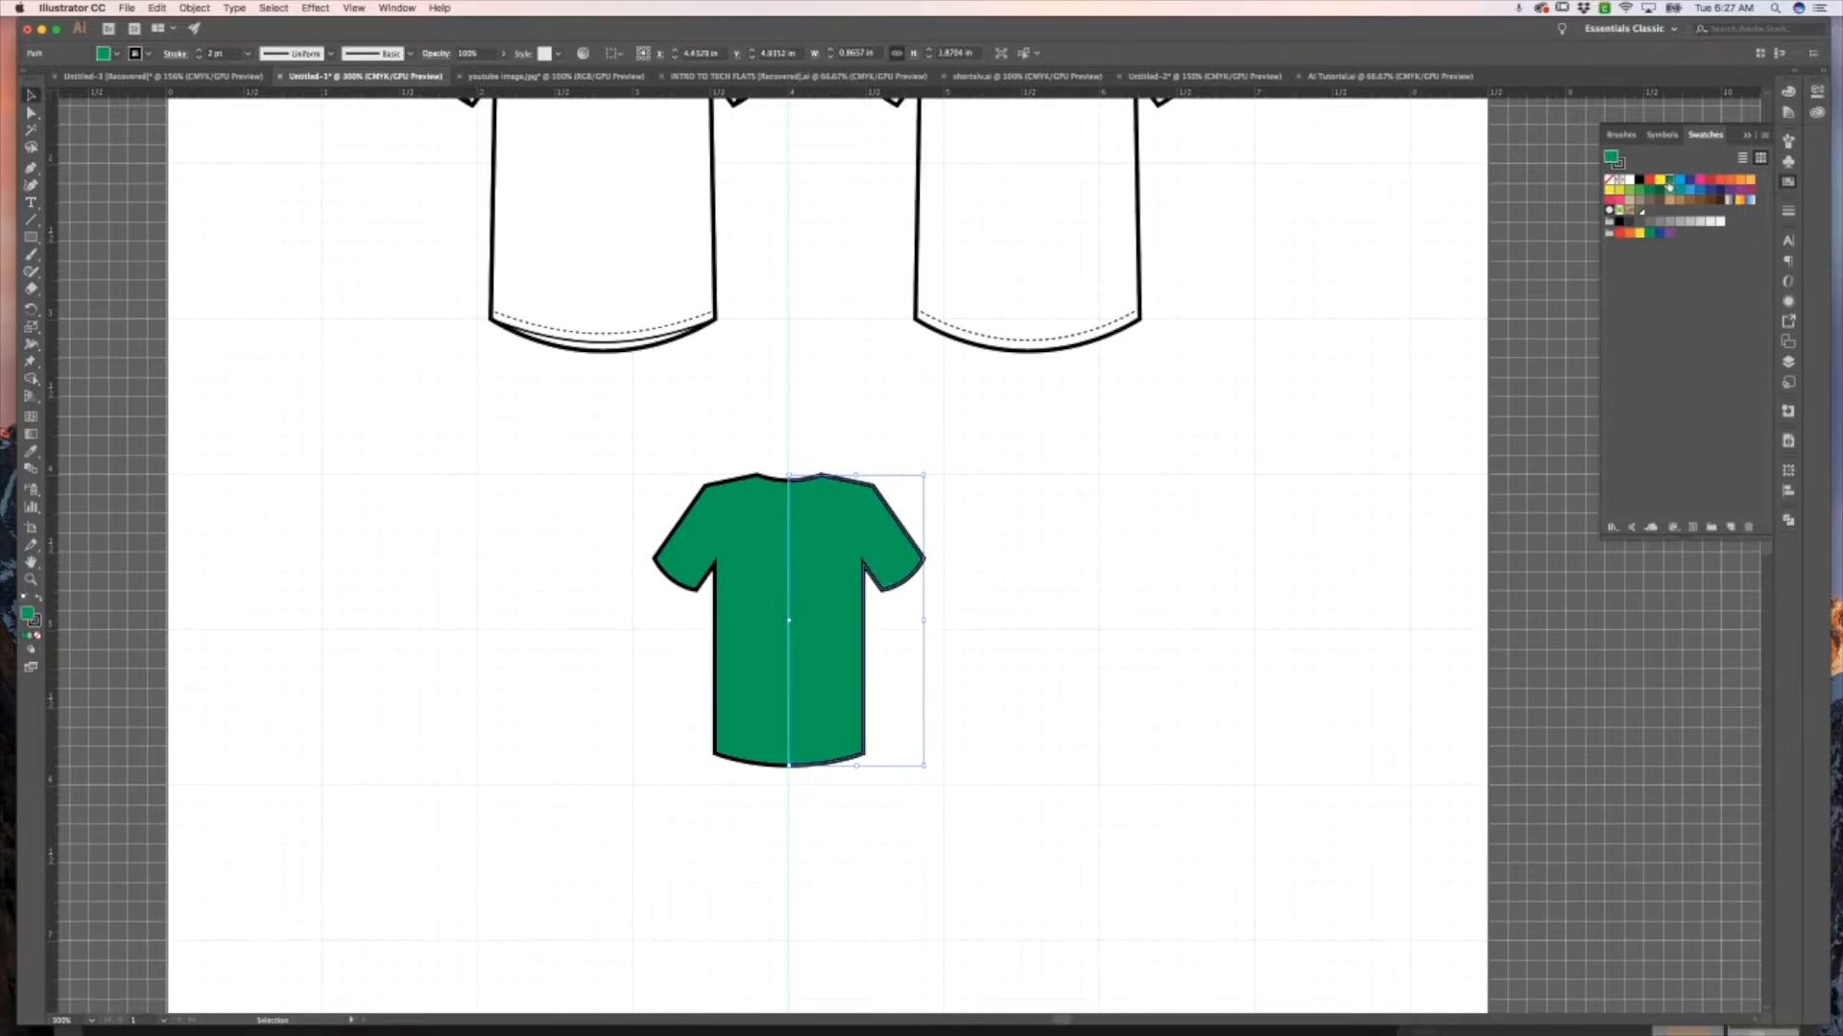
pyautogui.click(975, 445)
# Shift the green right half slightly away from the center guide to open a narrow gap between the halves.
pyautogui.press('z')
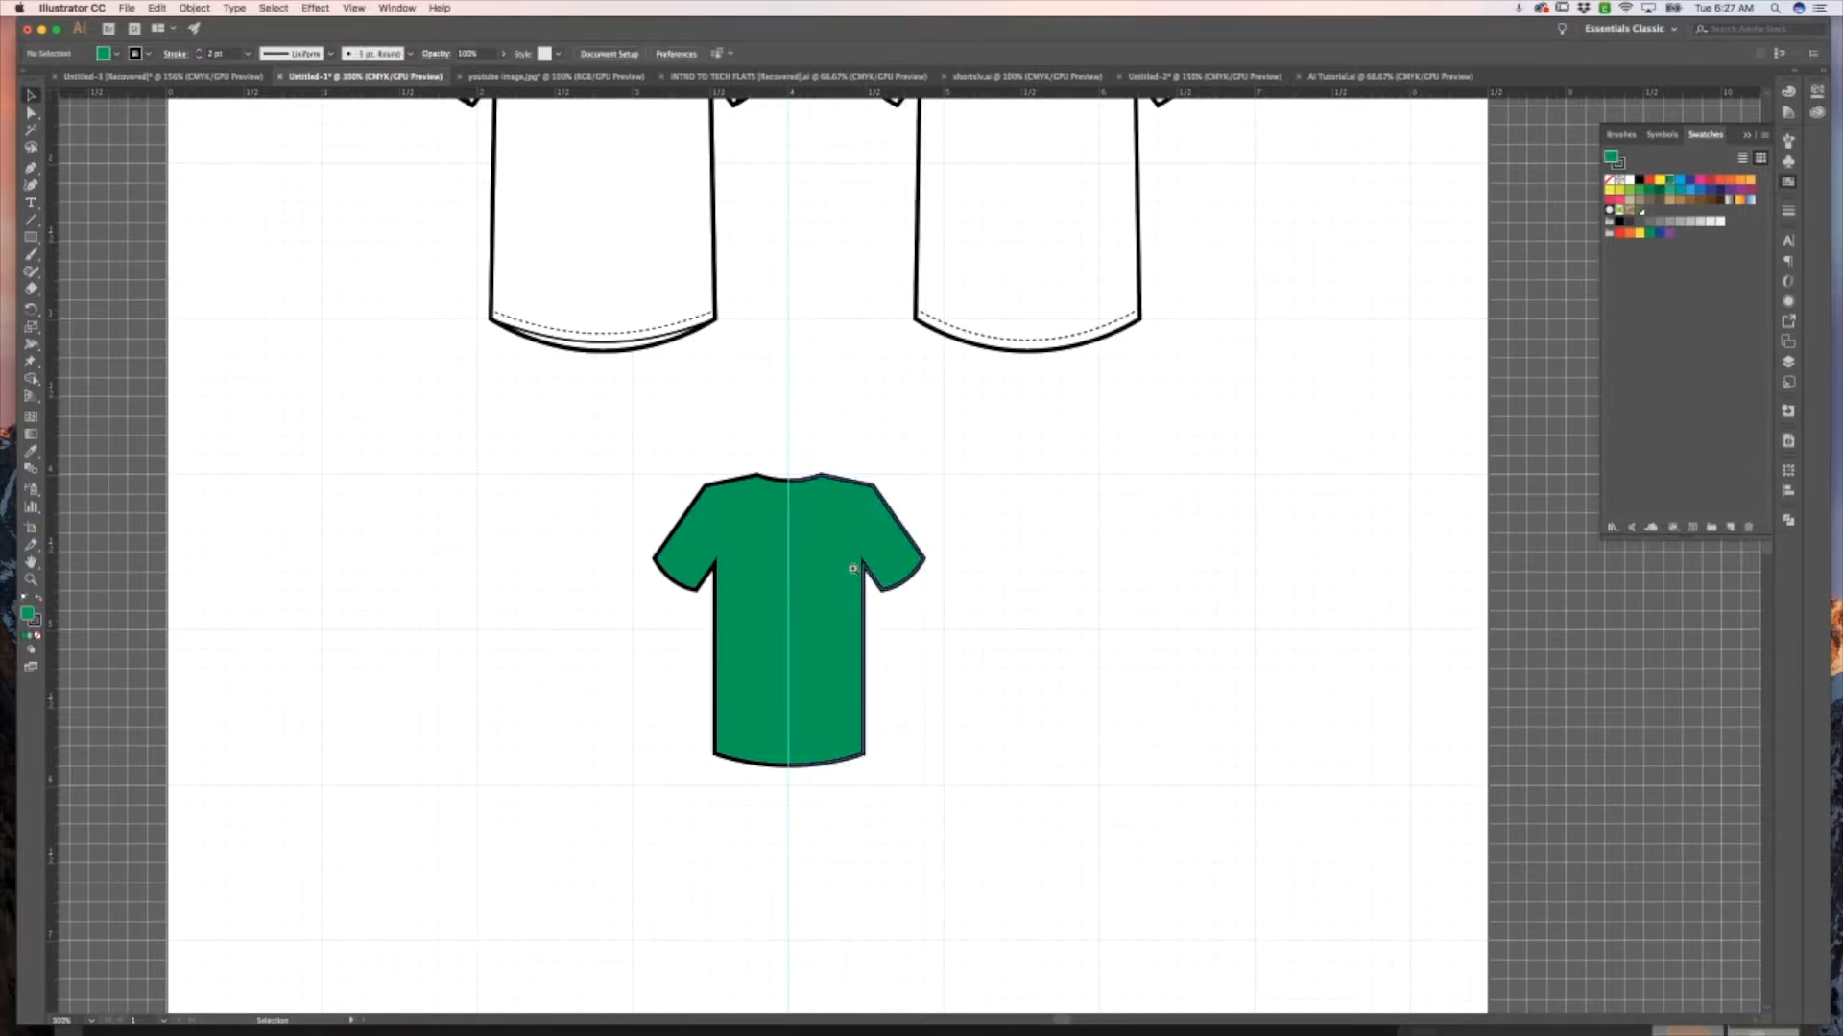
pyautogui.click(856, 573)
pyautogui.click(859, 571)
pyautogui.click(863, 582)
pyautogui.click(863, 582)
pyautogui.press('v')
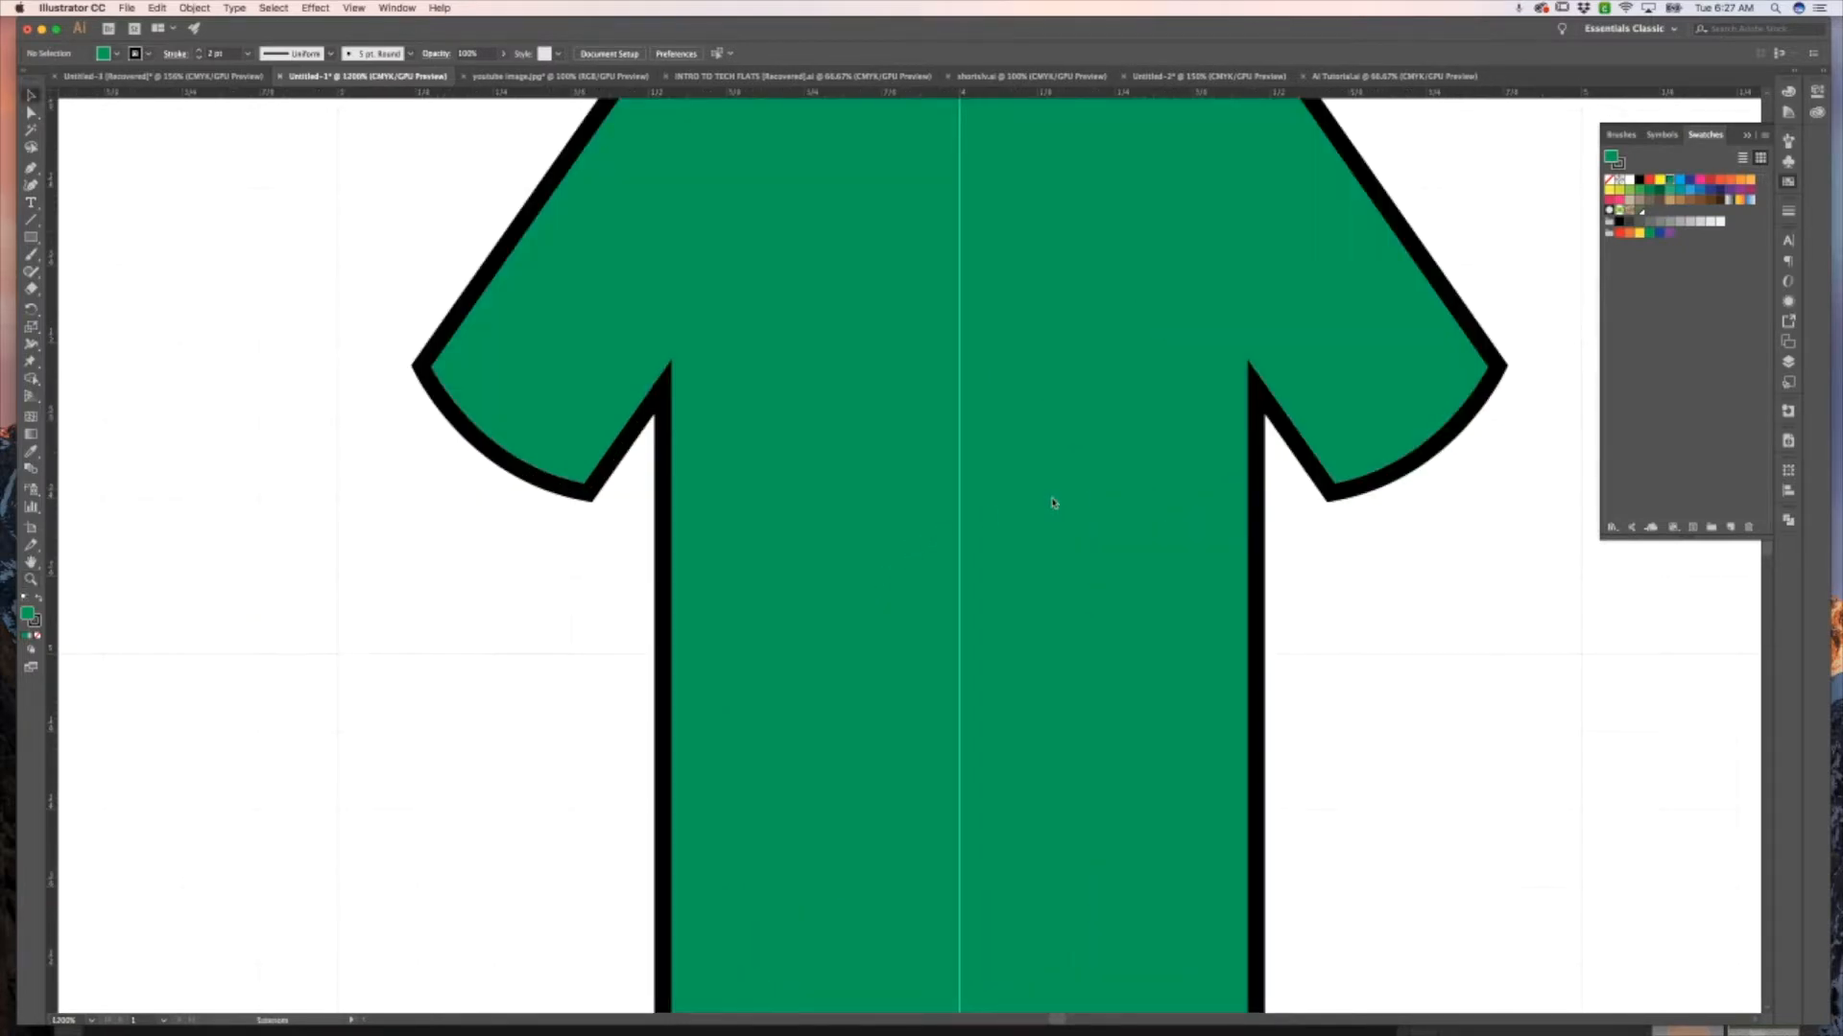
pyautogui.moveTo(1054, 503); pyautogui.dragTo(1061, 502)
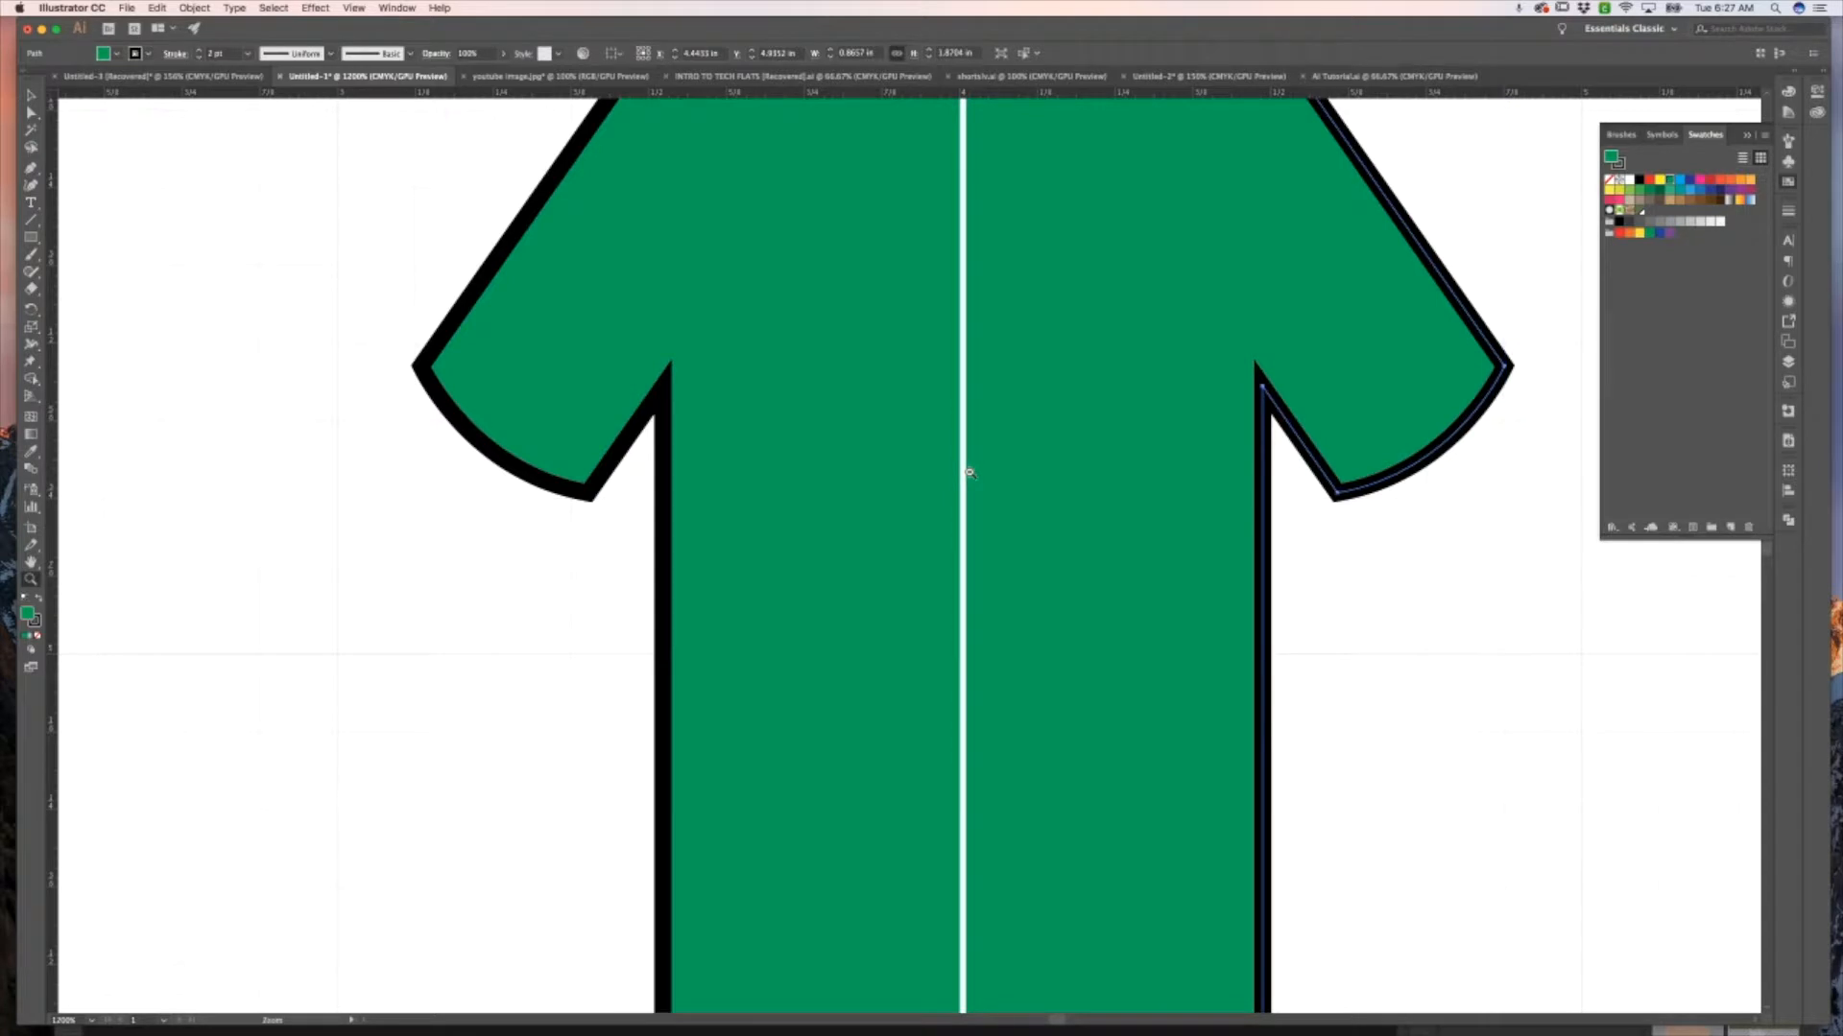
pyautogui.press('z')
pyautogui.keyDown('alt'); pyautogui.click(969, 475); pyautogui.keyUp('alt')
pyautogui.keyDown('alt'); pyautogui.click(967, 495); pyautogui.keyUp('alt')
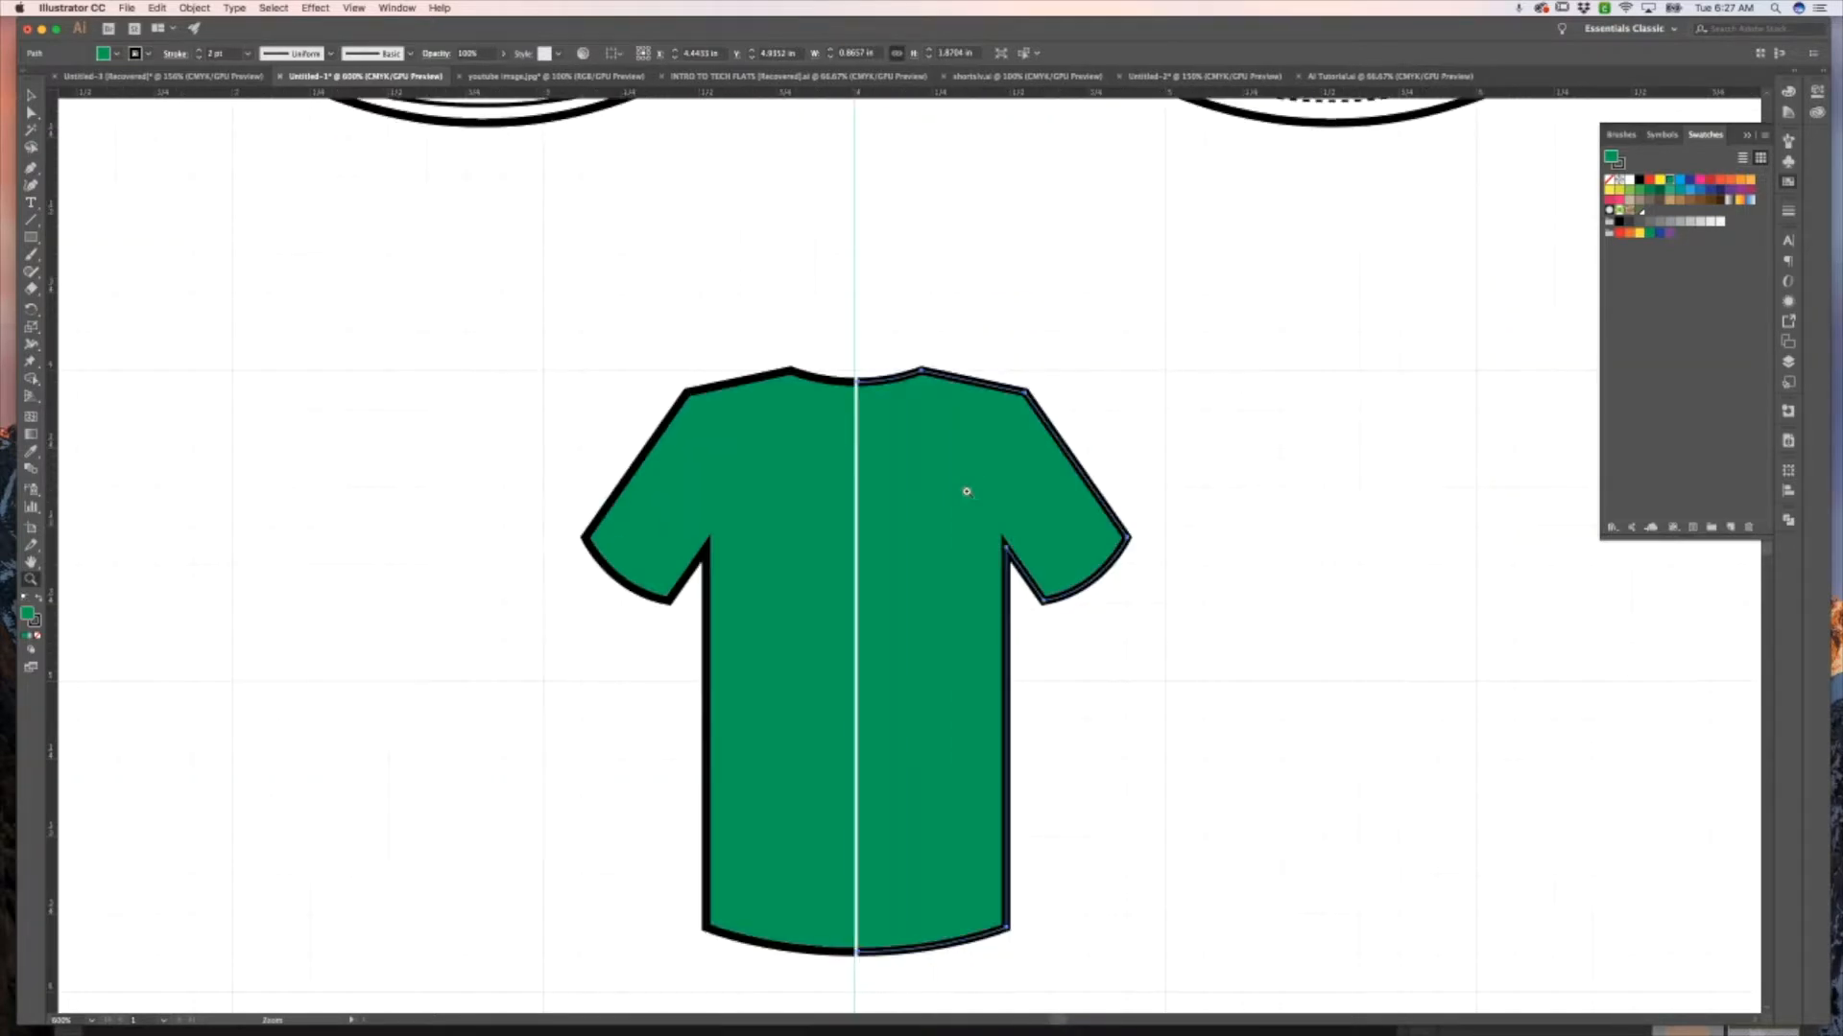
# Undo the right half's shift and the green fills of both halves.
pyautogui.press('super+z')
pyautogui.press('super+z')
pyautogui.press('super+z')
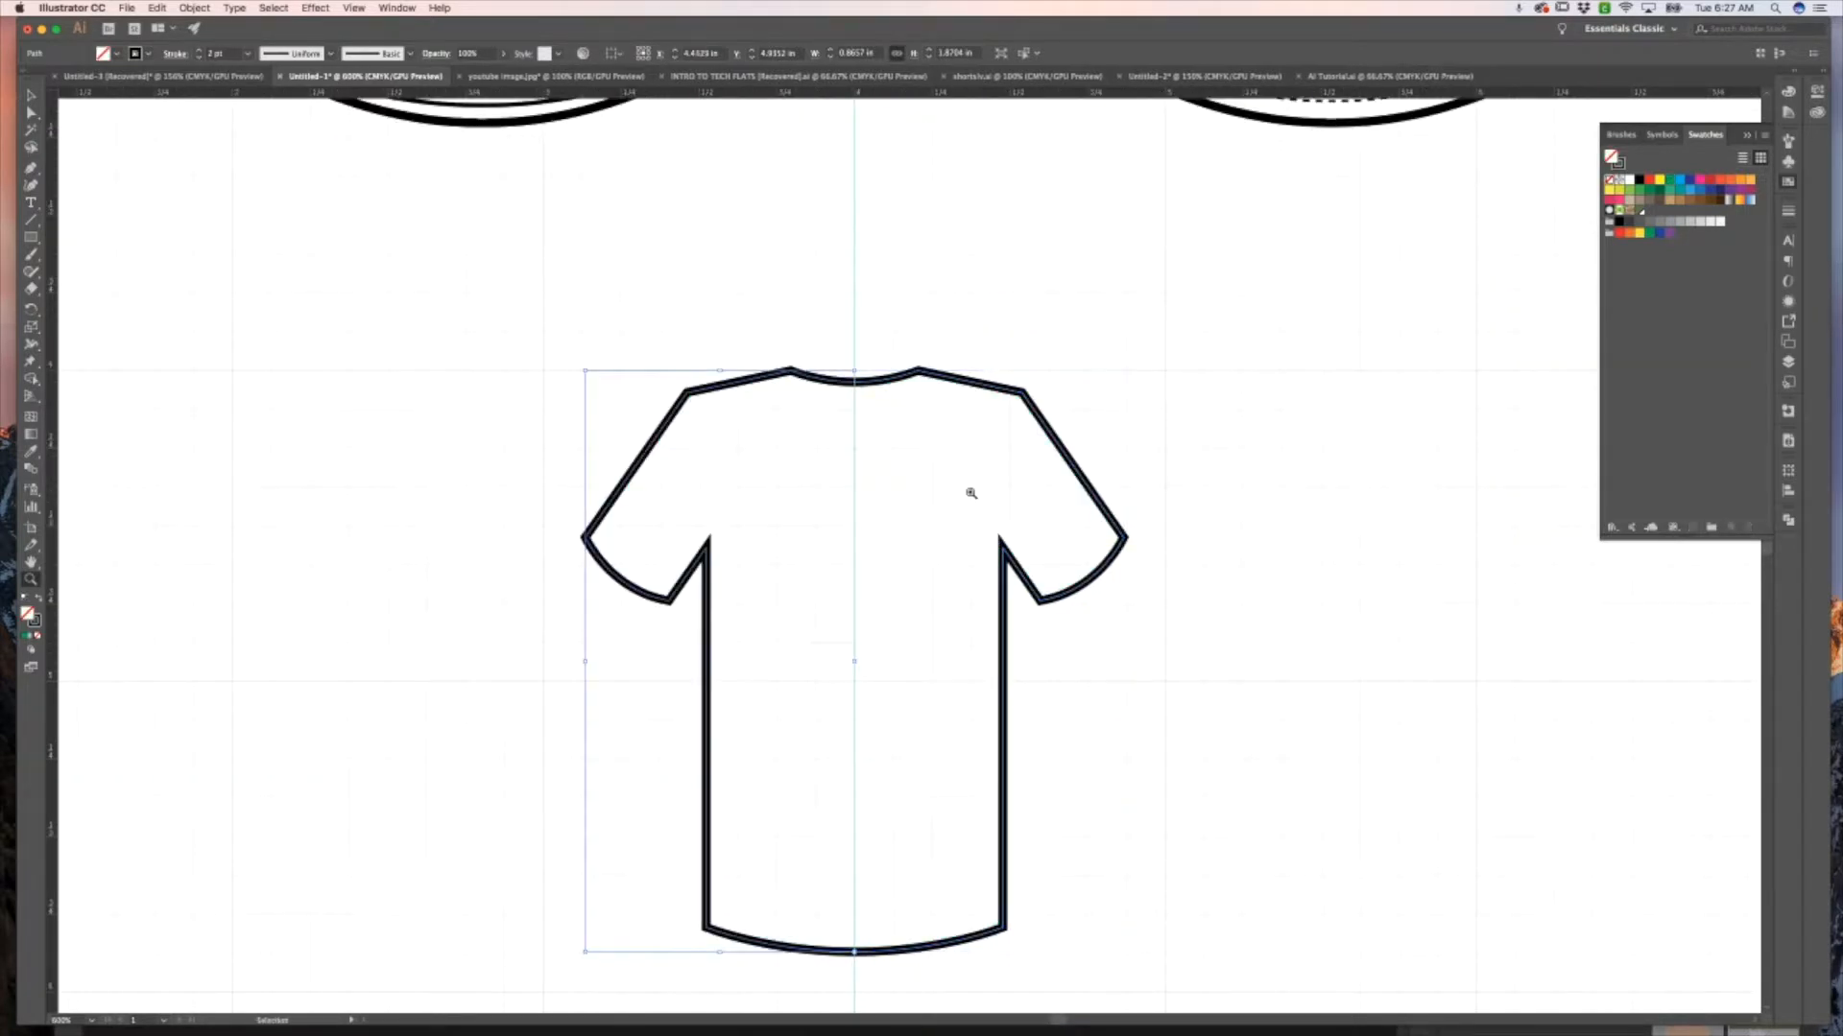
pyautogui.click(1092, 439)
pyautogui.press('z')
pyautogui.keyDown('alt'); pyautogui.click(855, 531); pyautogui.keyUp('alt')
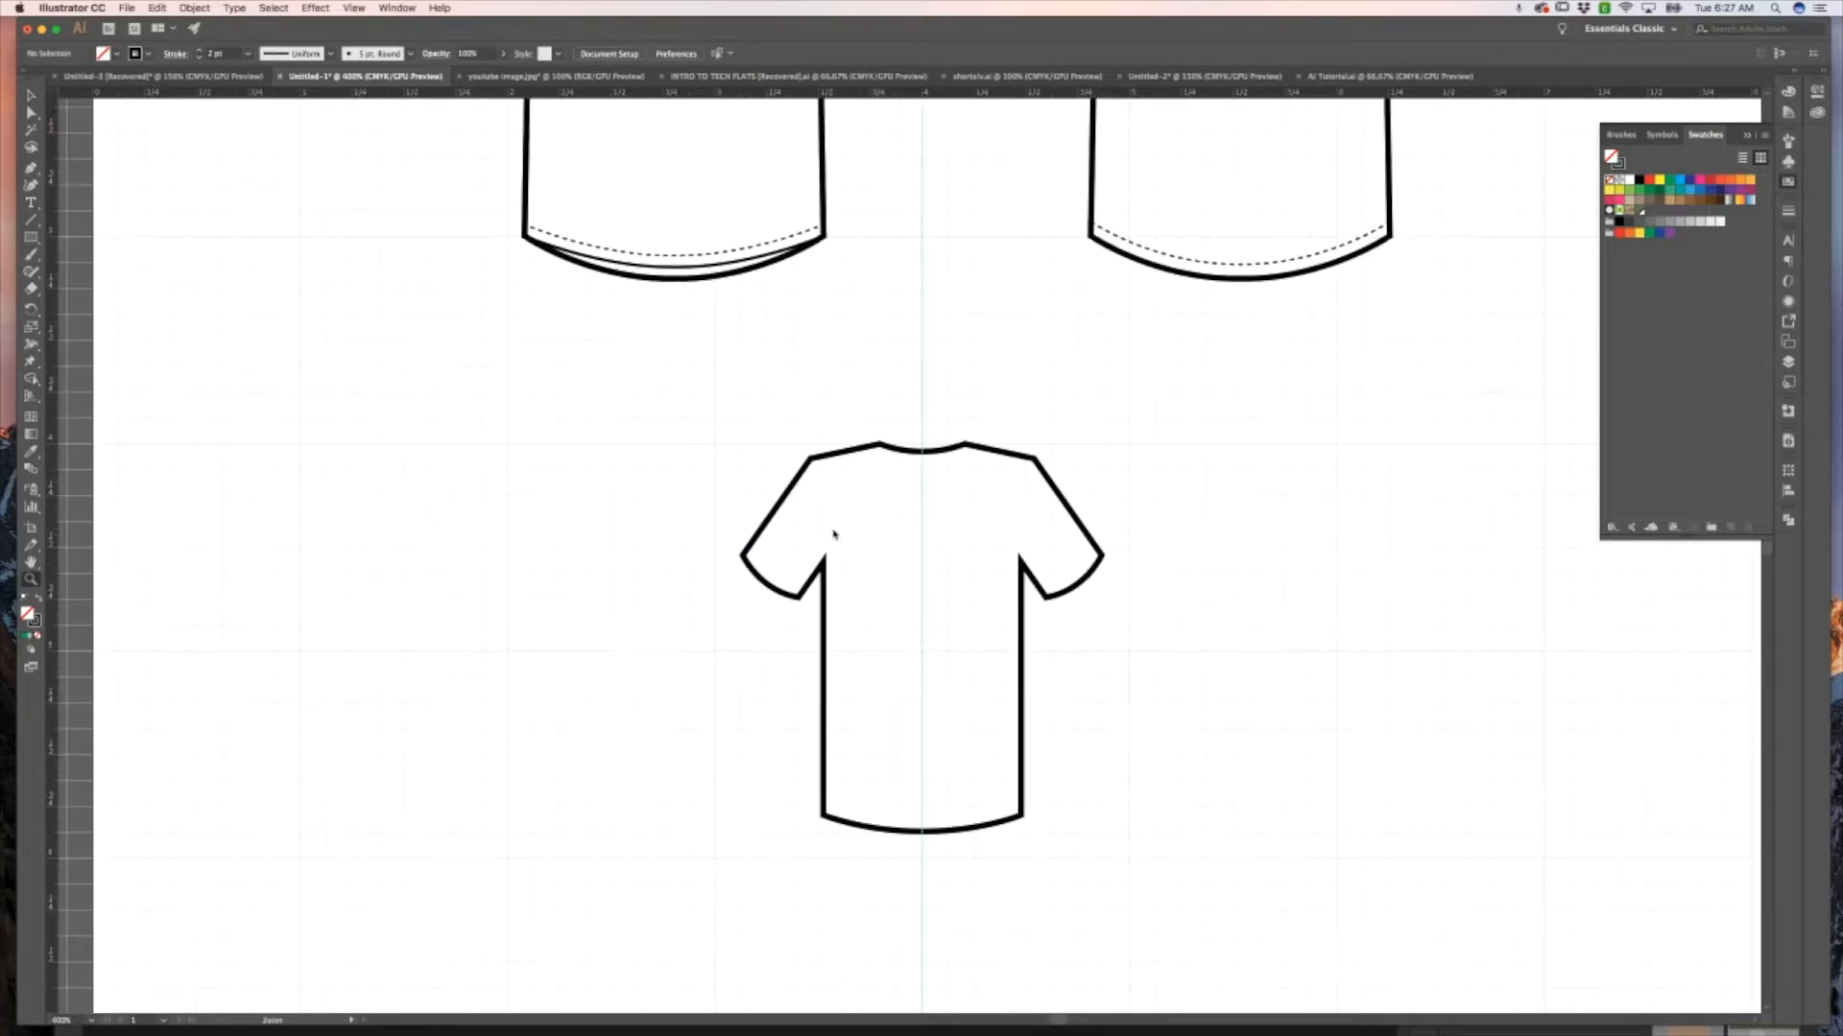
pyautogui.scroll(1, 899, 530)
pyautogui.hscroll(3, 900, 537)
# Try to join the two halves' neckline end points at the center guide.
pyautogui.press('a')
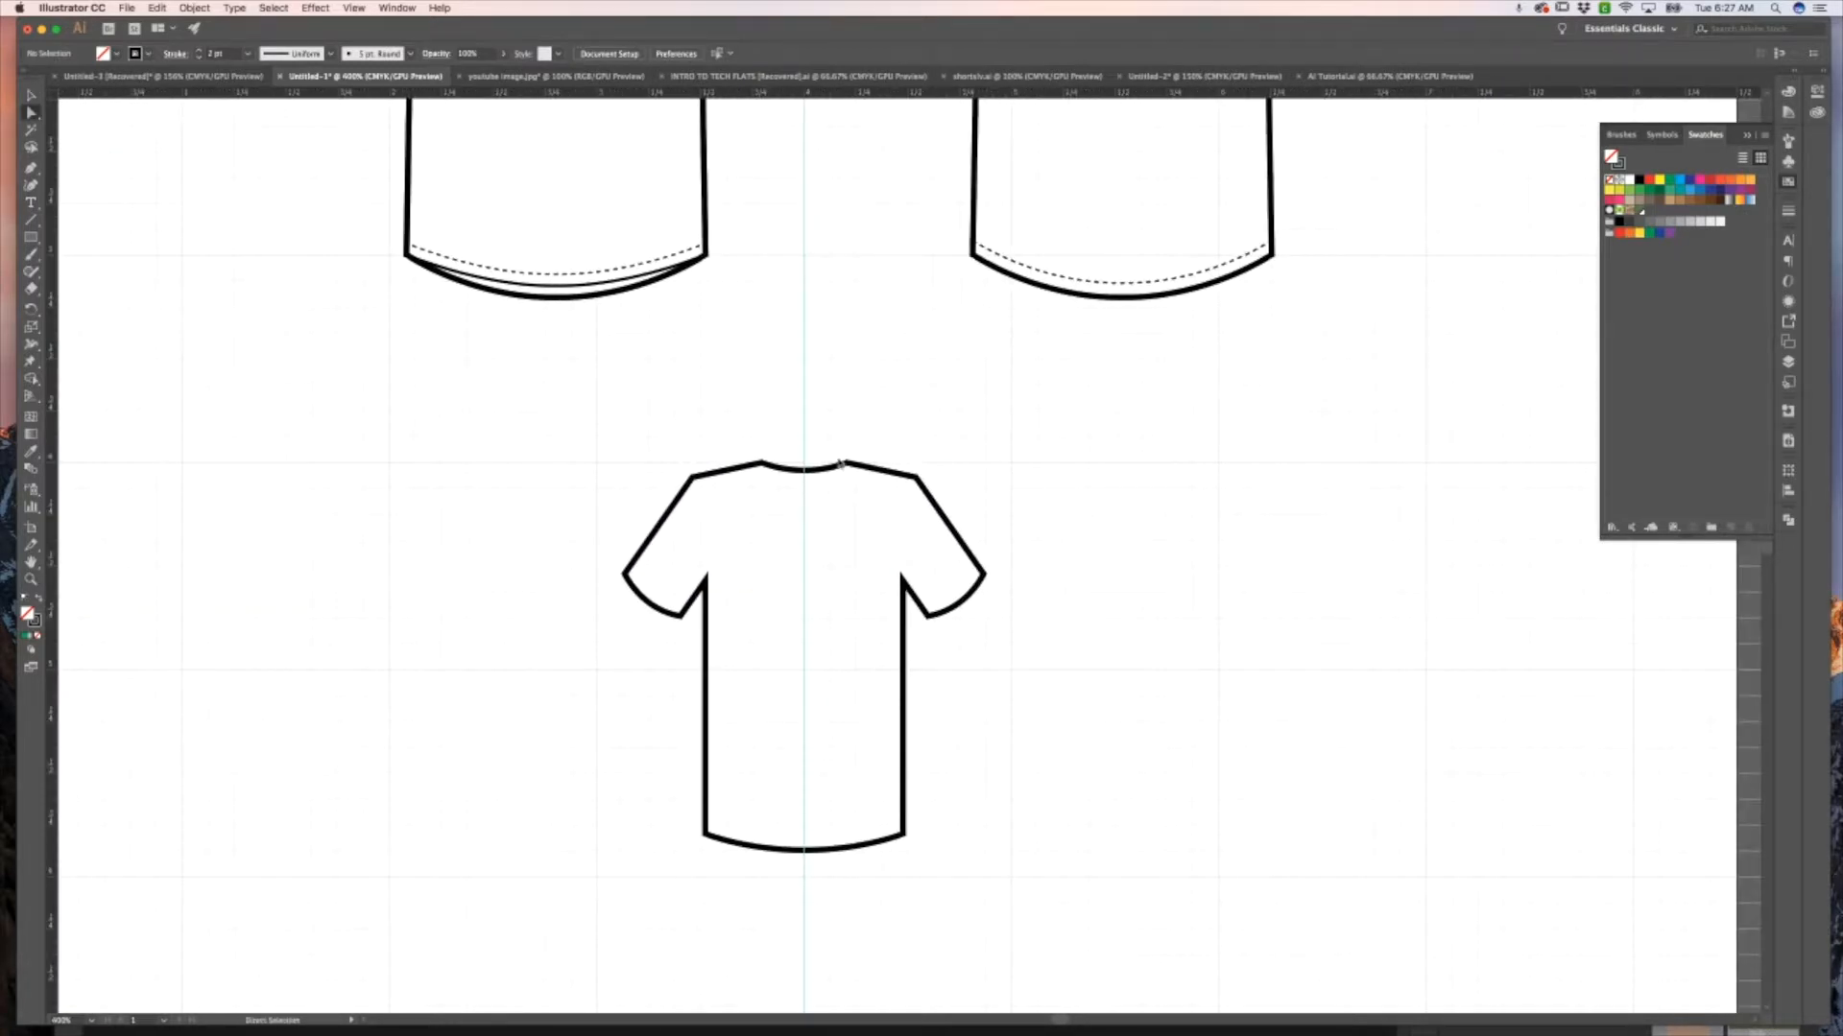
pyautogui.moveTo(811, 472); pyautogui.dragTo(807, 477)
pyautogui.rightClick(808, 477)
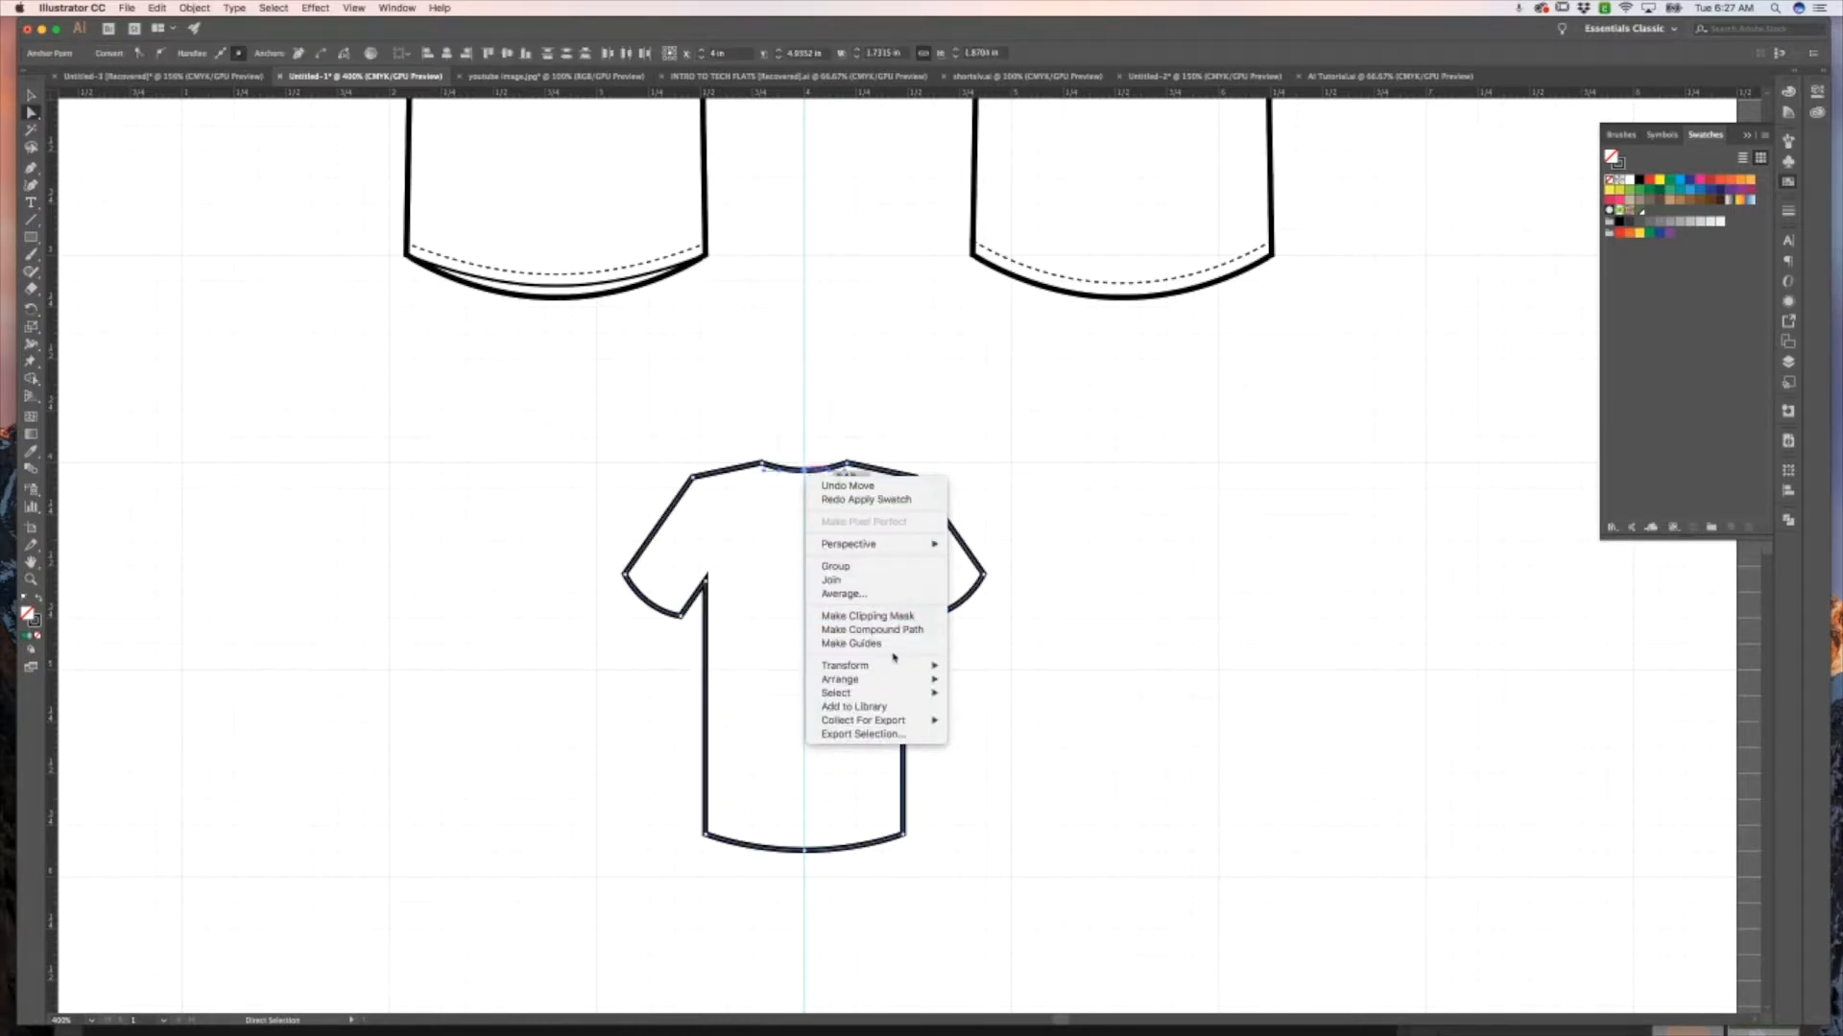
pyautogui.click(874, 583)
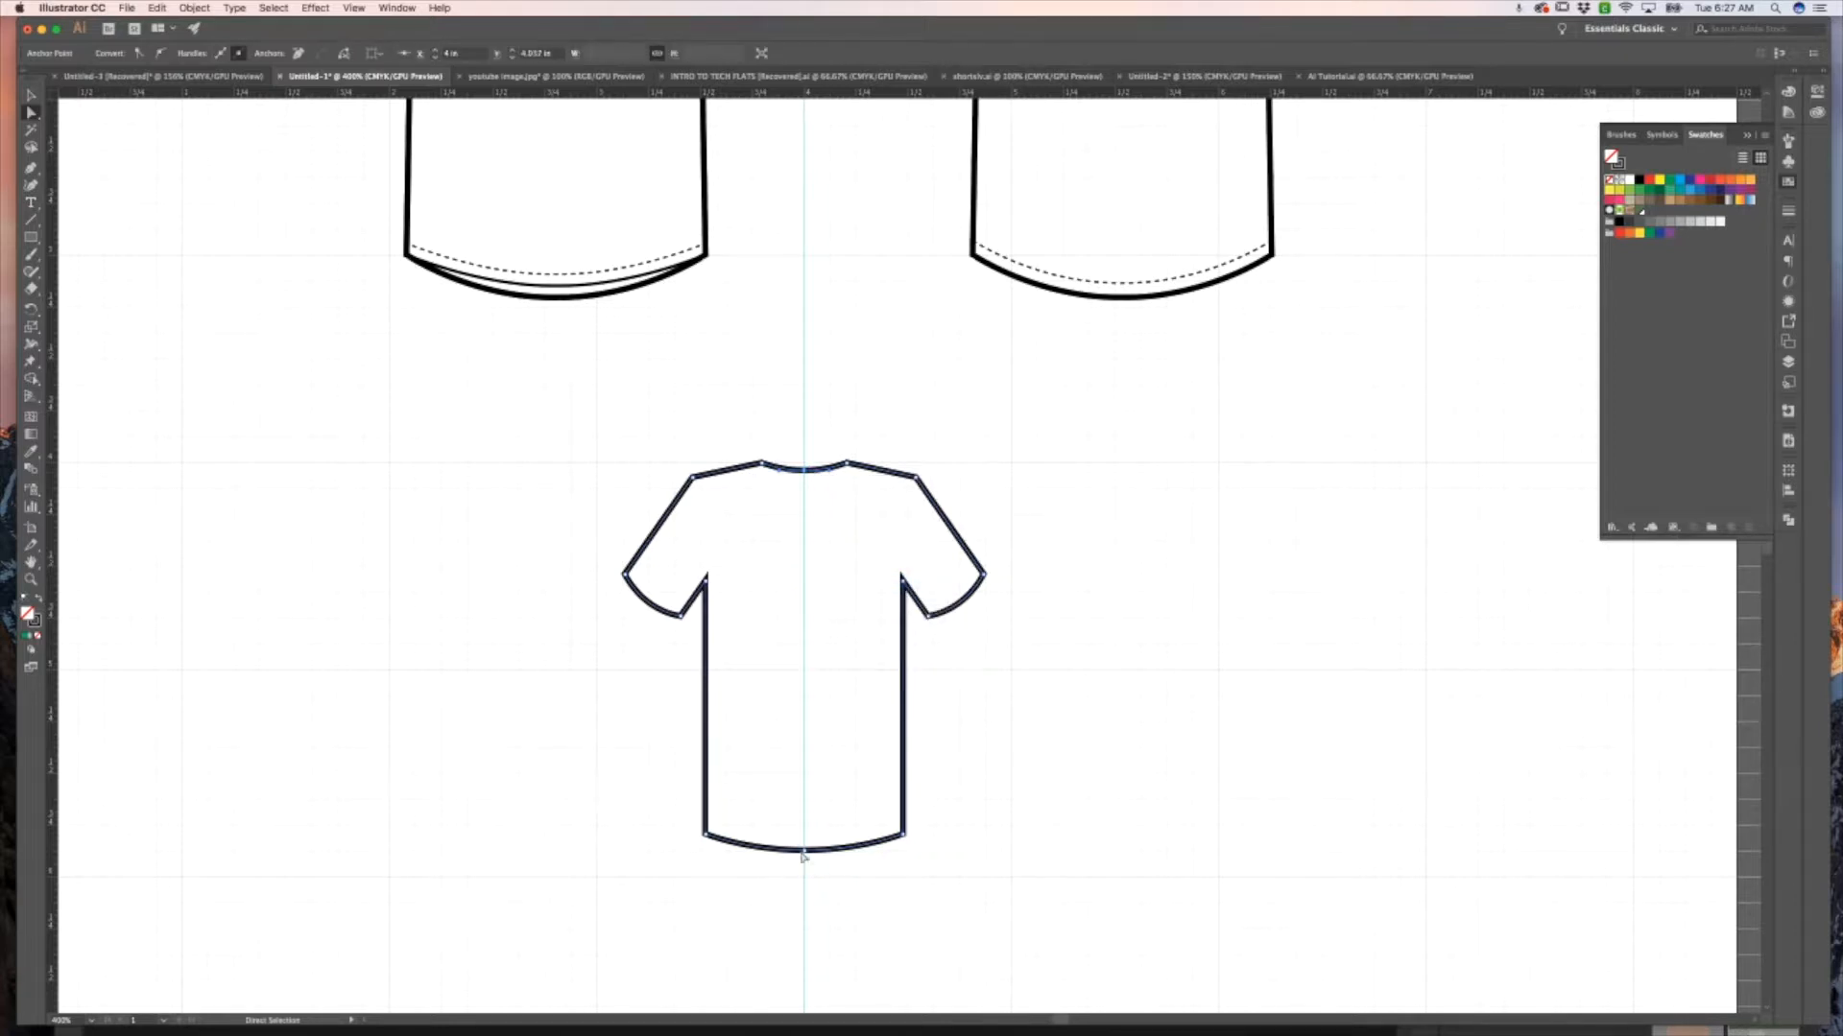
pyautogui.click(868, 886)
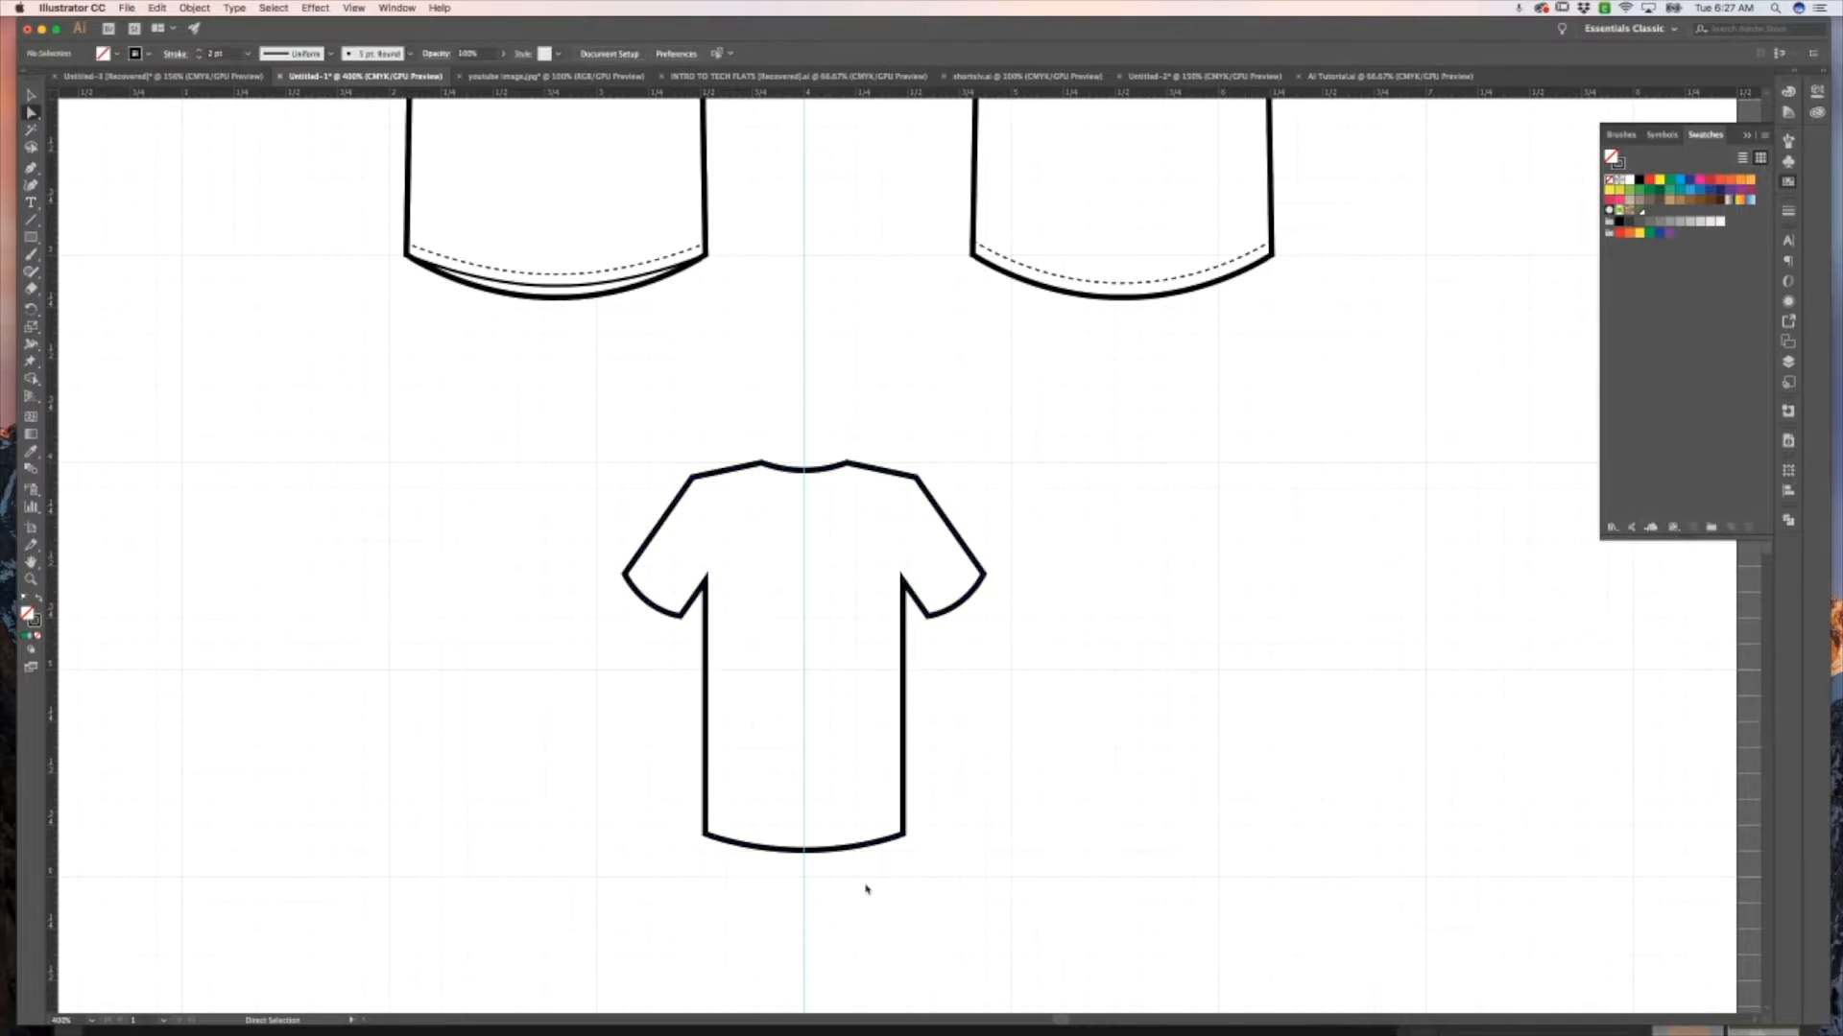
# Select both shirt halves and join them at neckline and hem into one closed path.
pyautogui.press('v')
pyautogui.click(907, 761)
pyautogui.click(1028, 752)
pyautogui.click(906, 662)
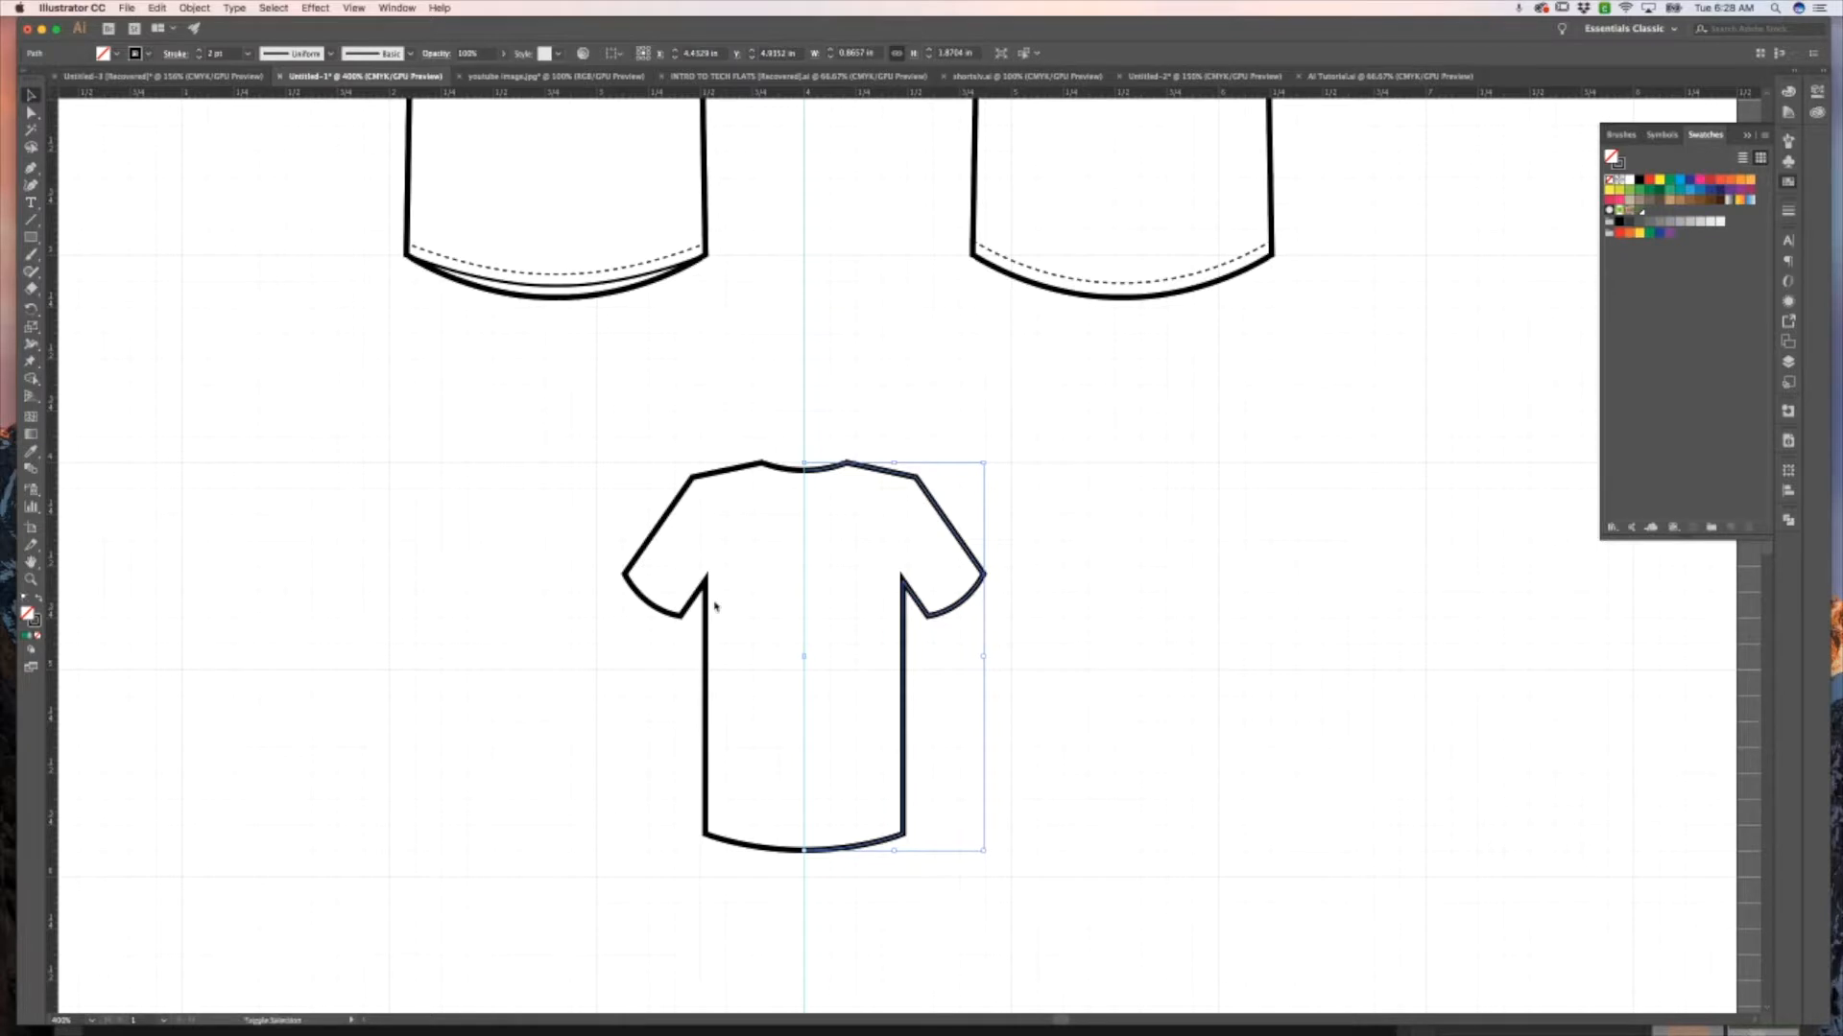
pyautogui.keyDown('shift'); pyautogui.click(708, 595); pyautogui.keyUp('shift')
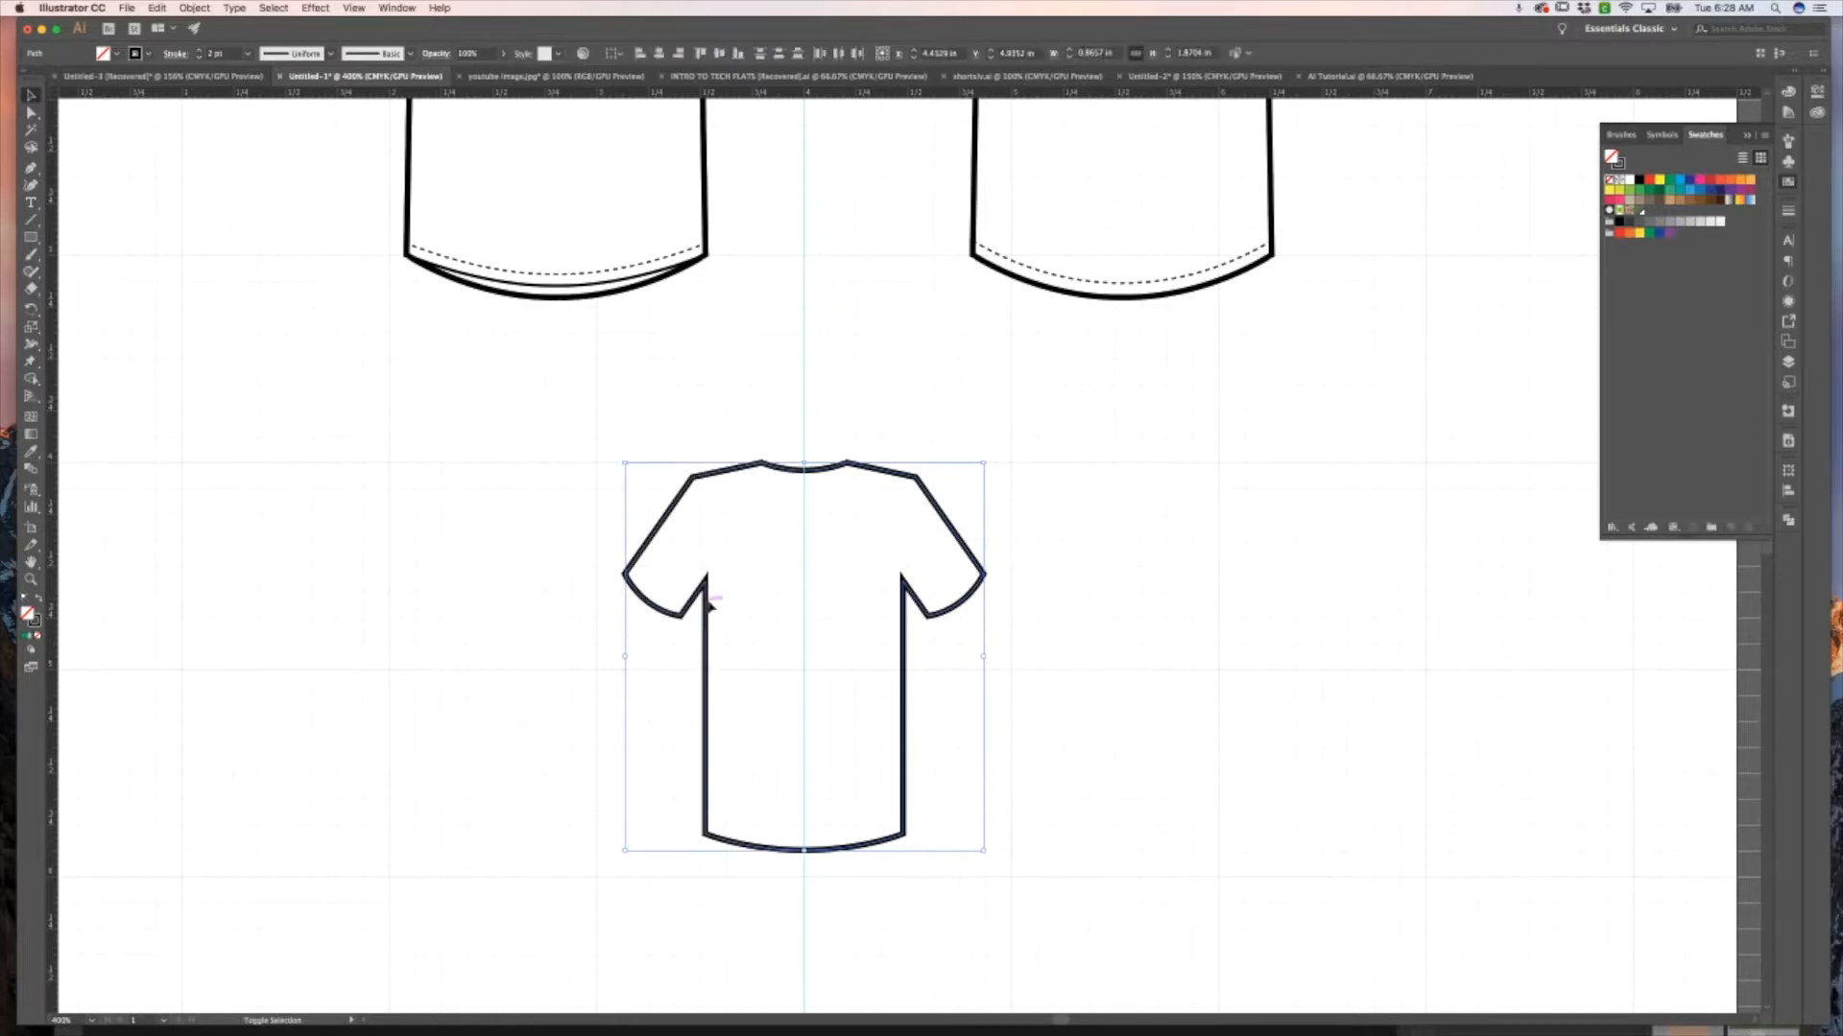
pyautogui.rightClick(797, 590)
pyautogui.click(844, 693)
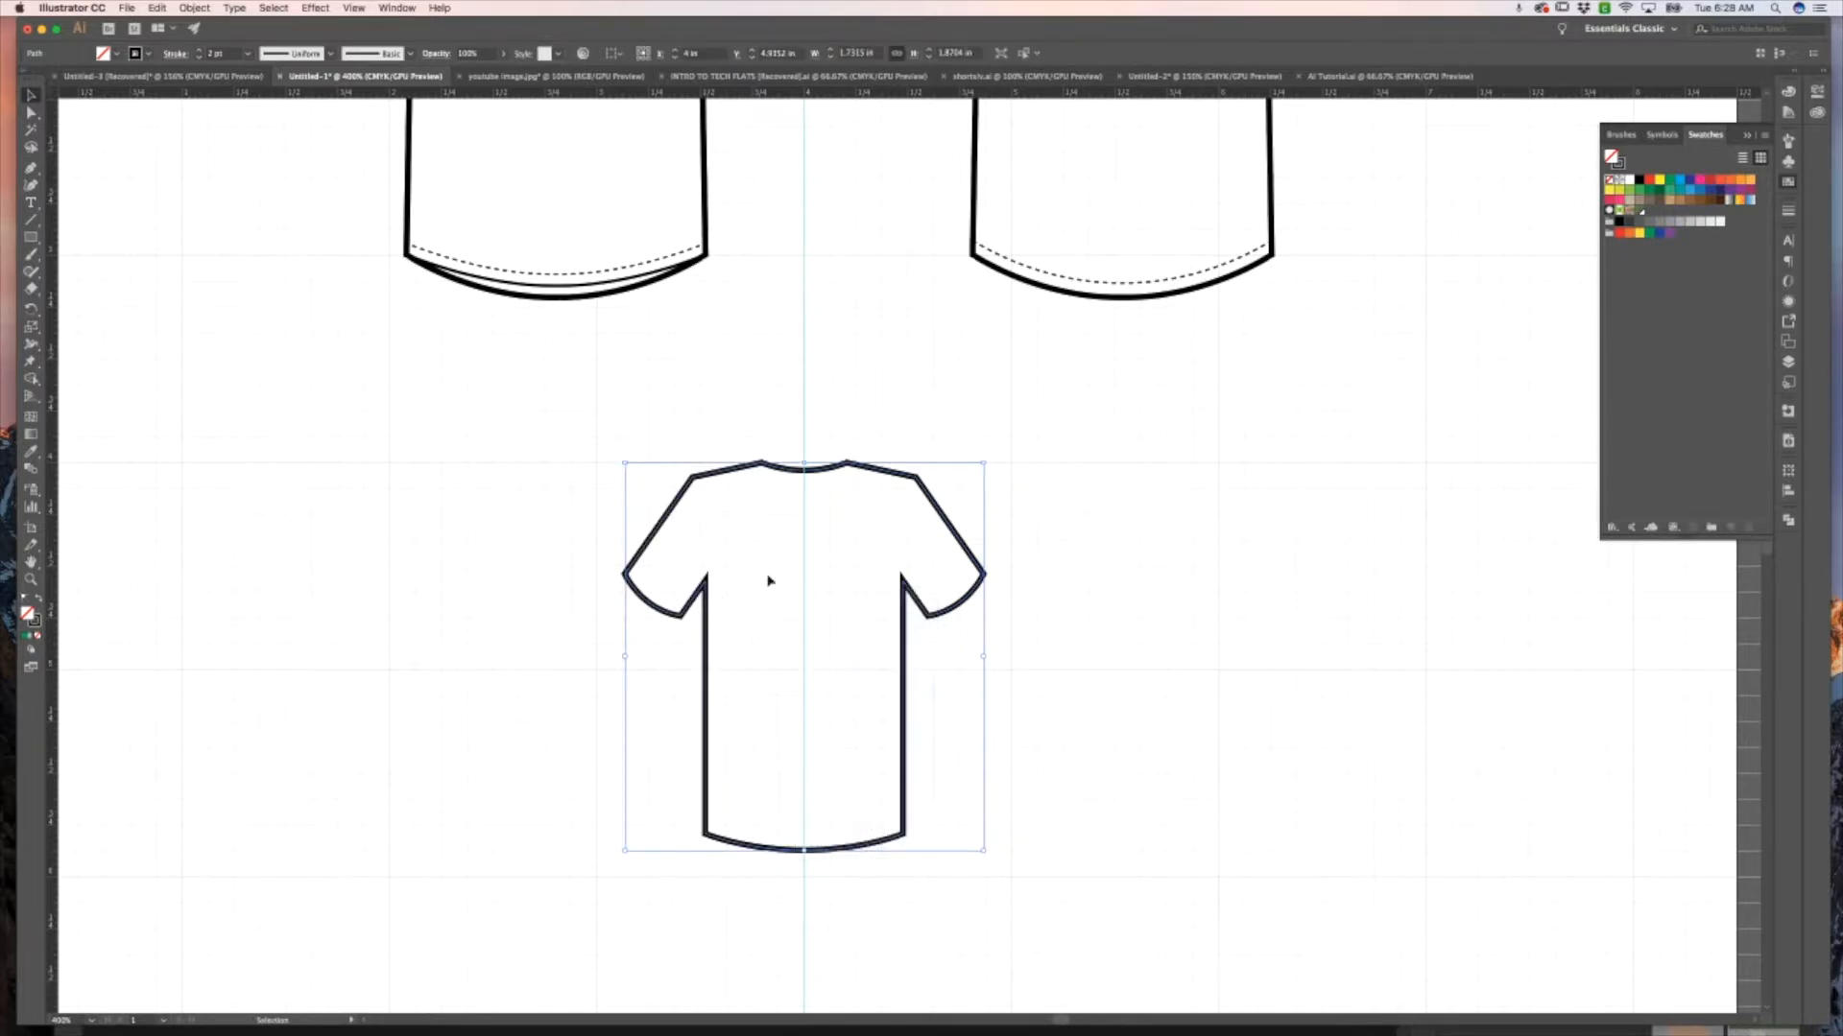
pyautogui.rightClick(767, 579)
pyautogui.click(810, 698)
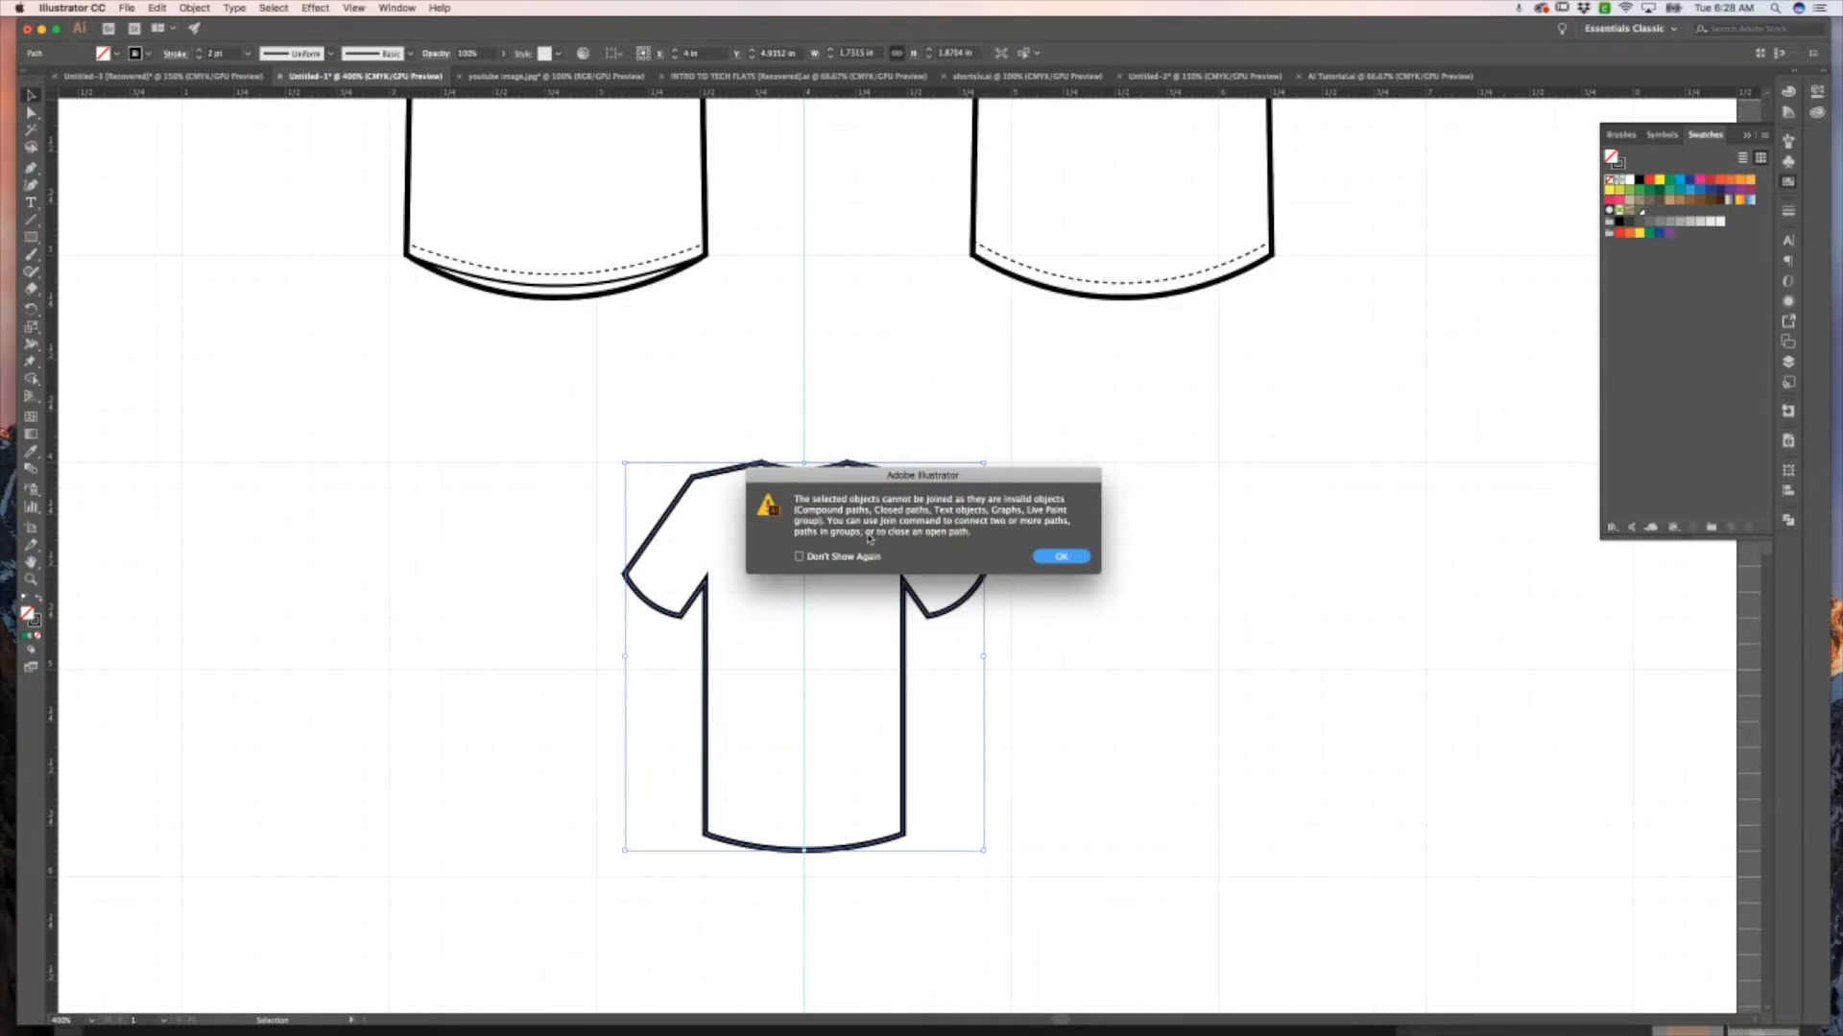
pyautogui.click(1054, 561)
# Fill the joined shirt outline with a medium green swatch.
pyautogui.click(1104, 587)
pyautogui.click(868, 470)
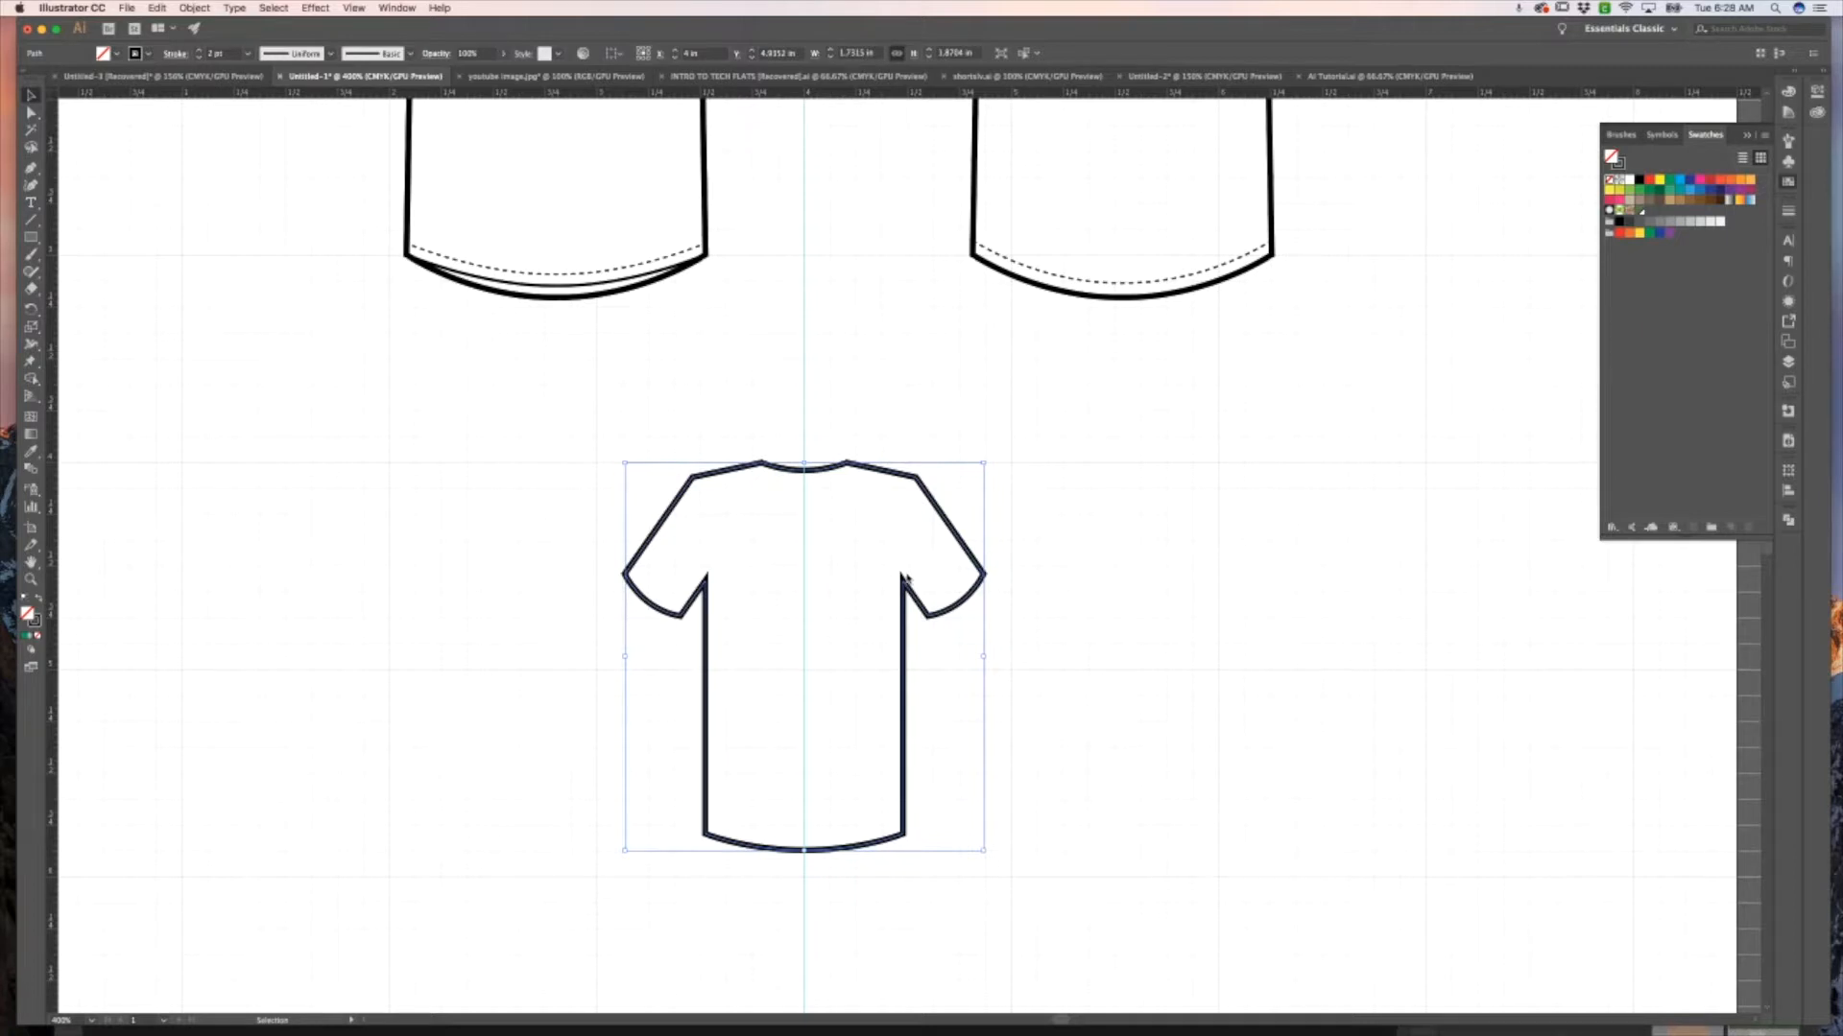
pyautogui.click(1639, 196)
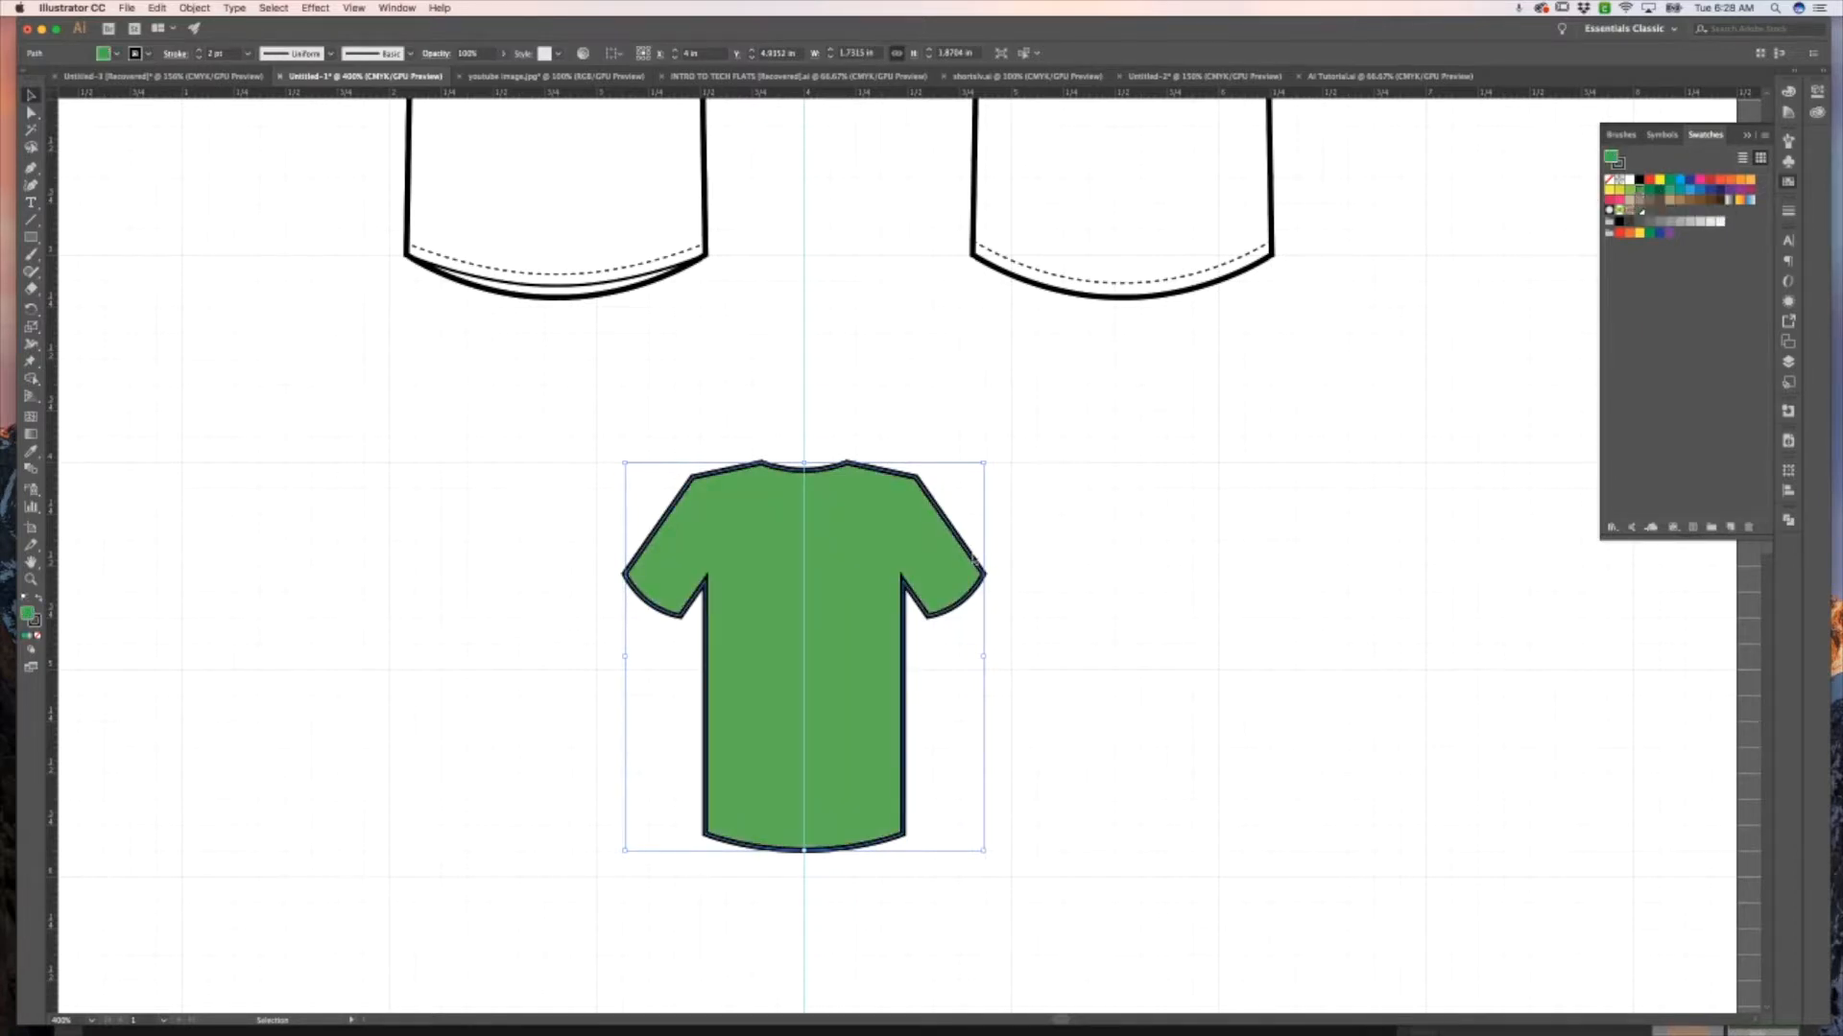
# Undo the green fill of the joined shirt outline and deselect it.
pyautogui.click(1082, 548)
pyautogui.press('super+z')
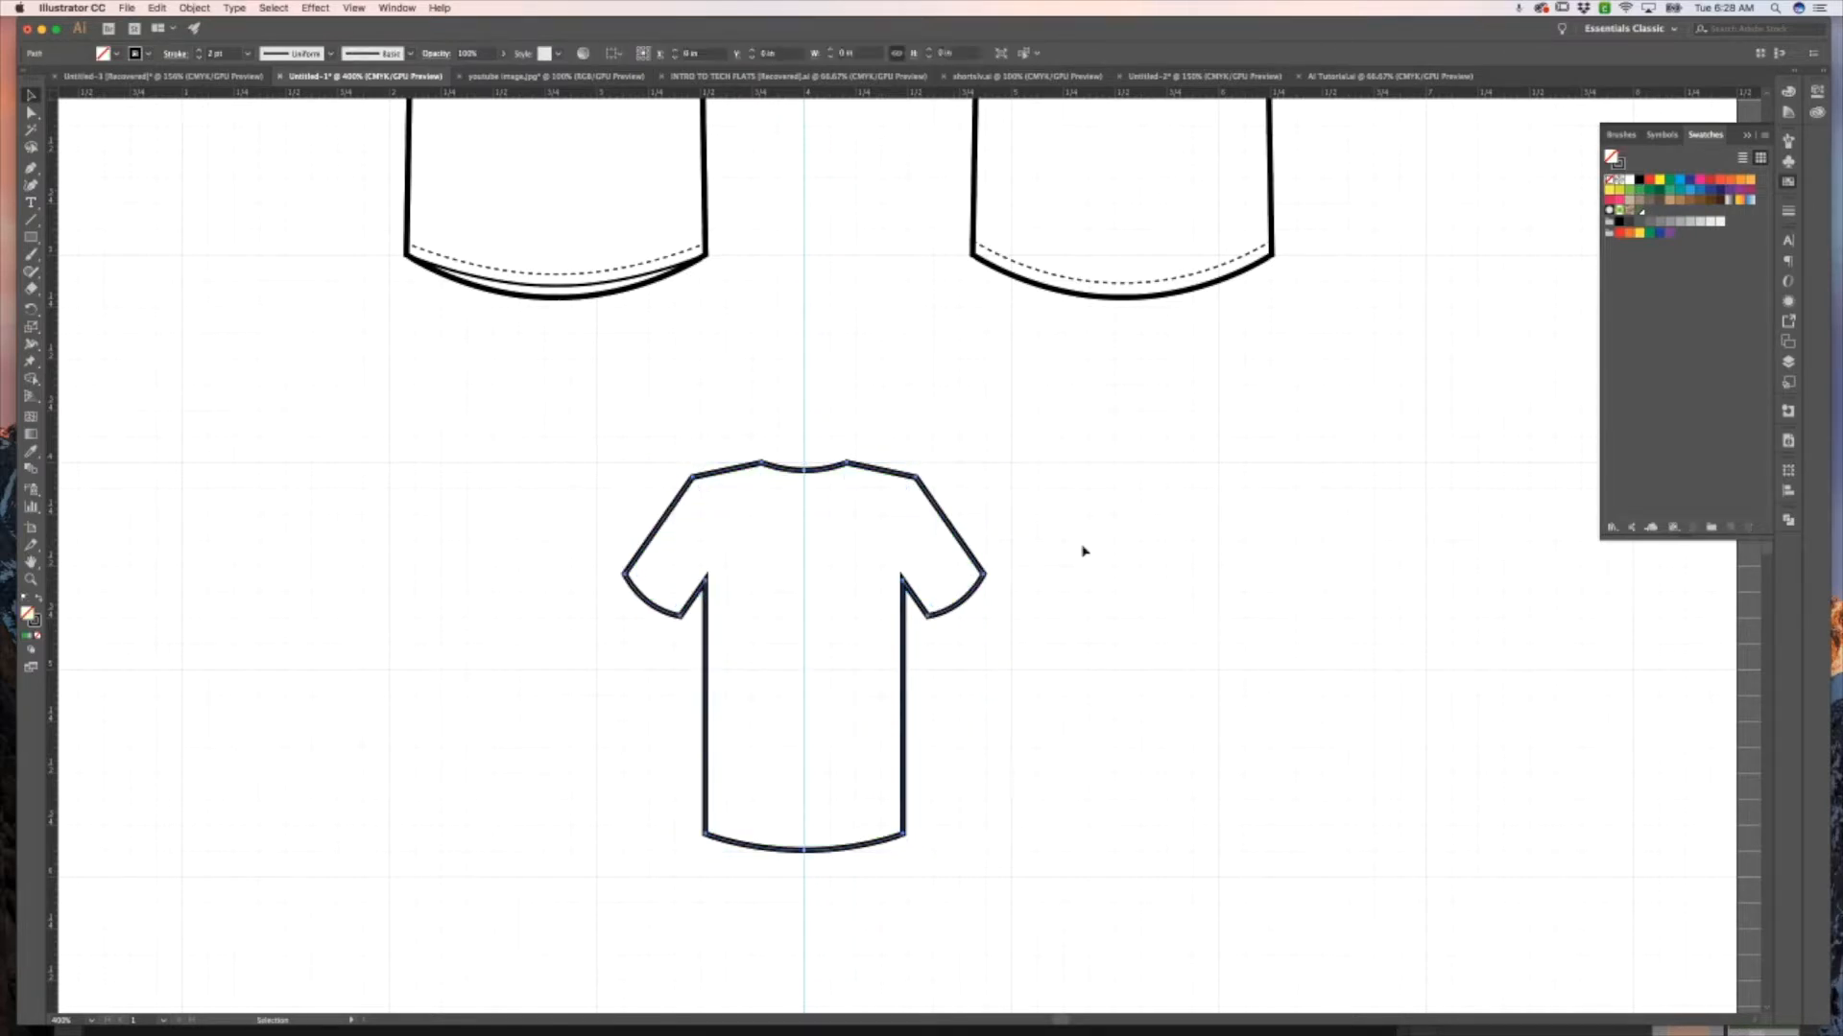
pyautogui.click(945, 526)
pyautogui.click(1182, 536)
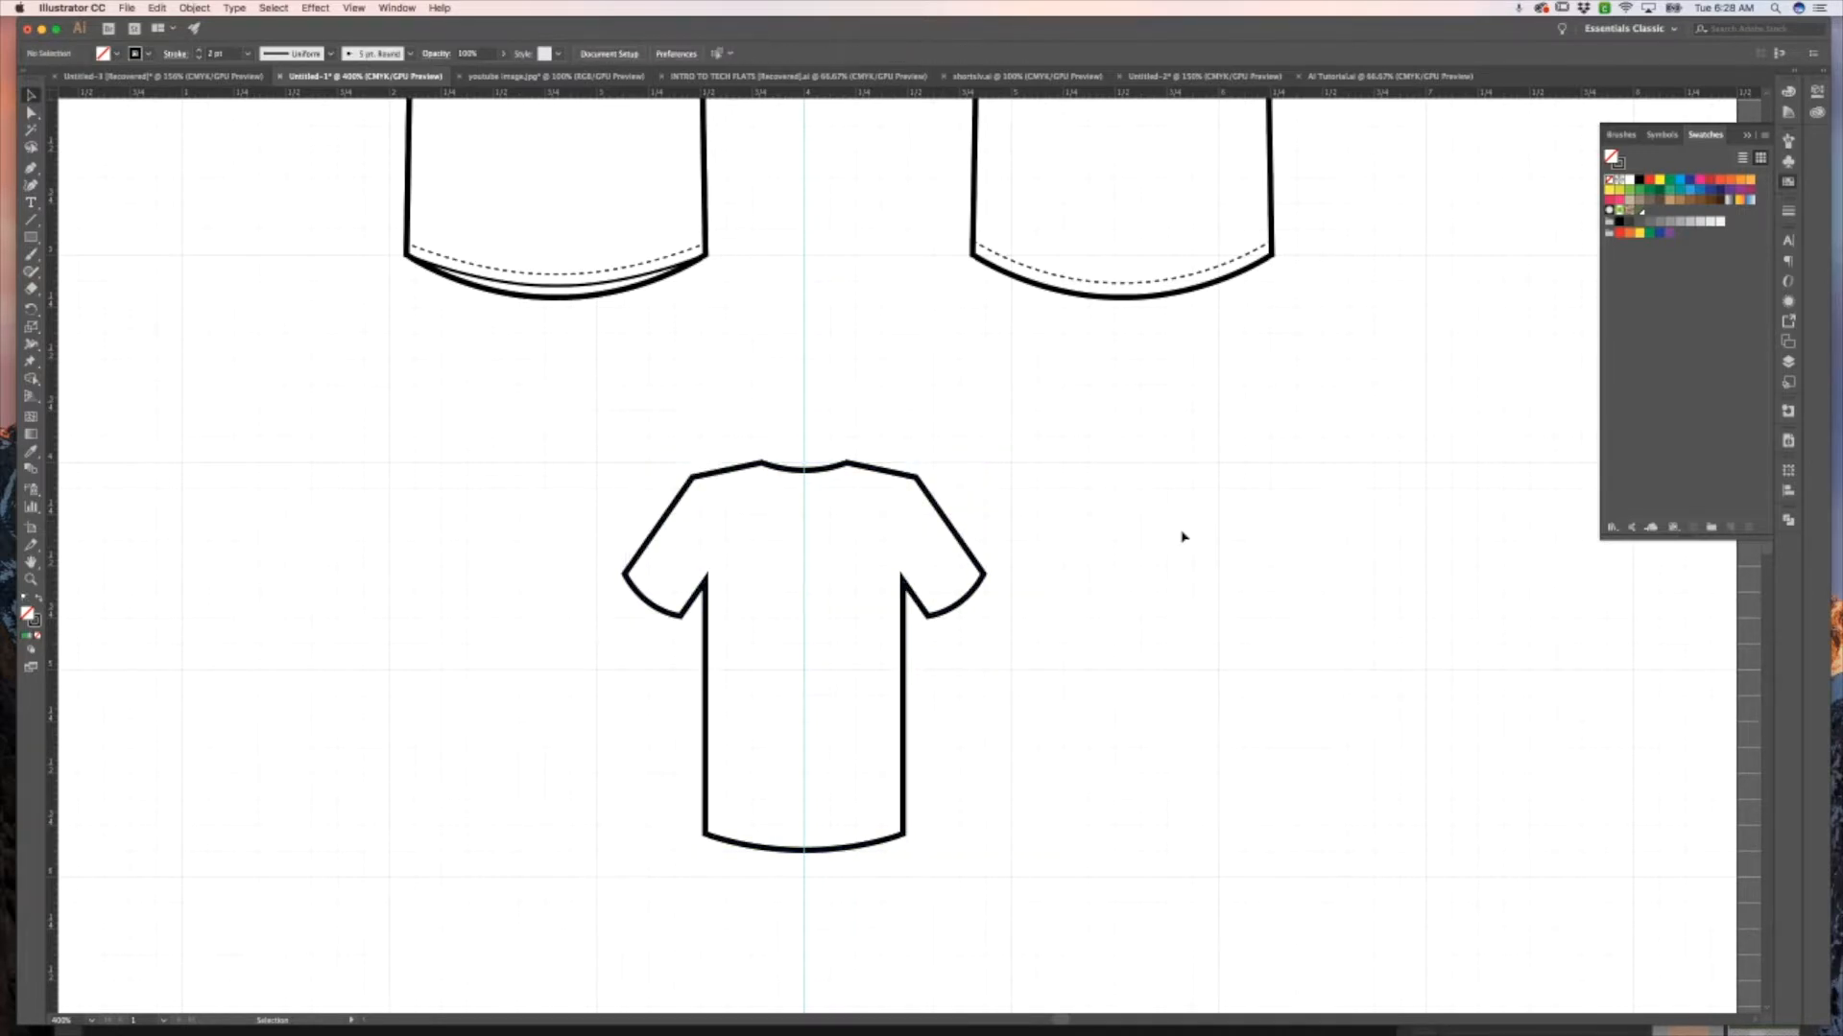
# Draw the front neckline curve with the Pen tool from the left neck point down to the center guide.
pyautogui.scroll(-3, 1183, 536)
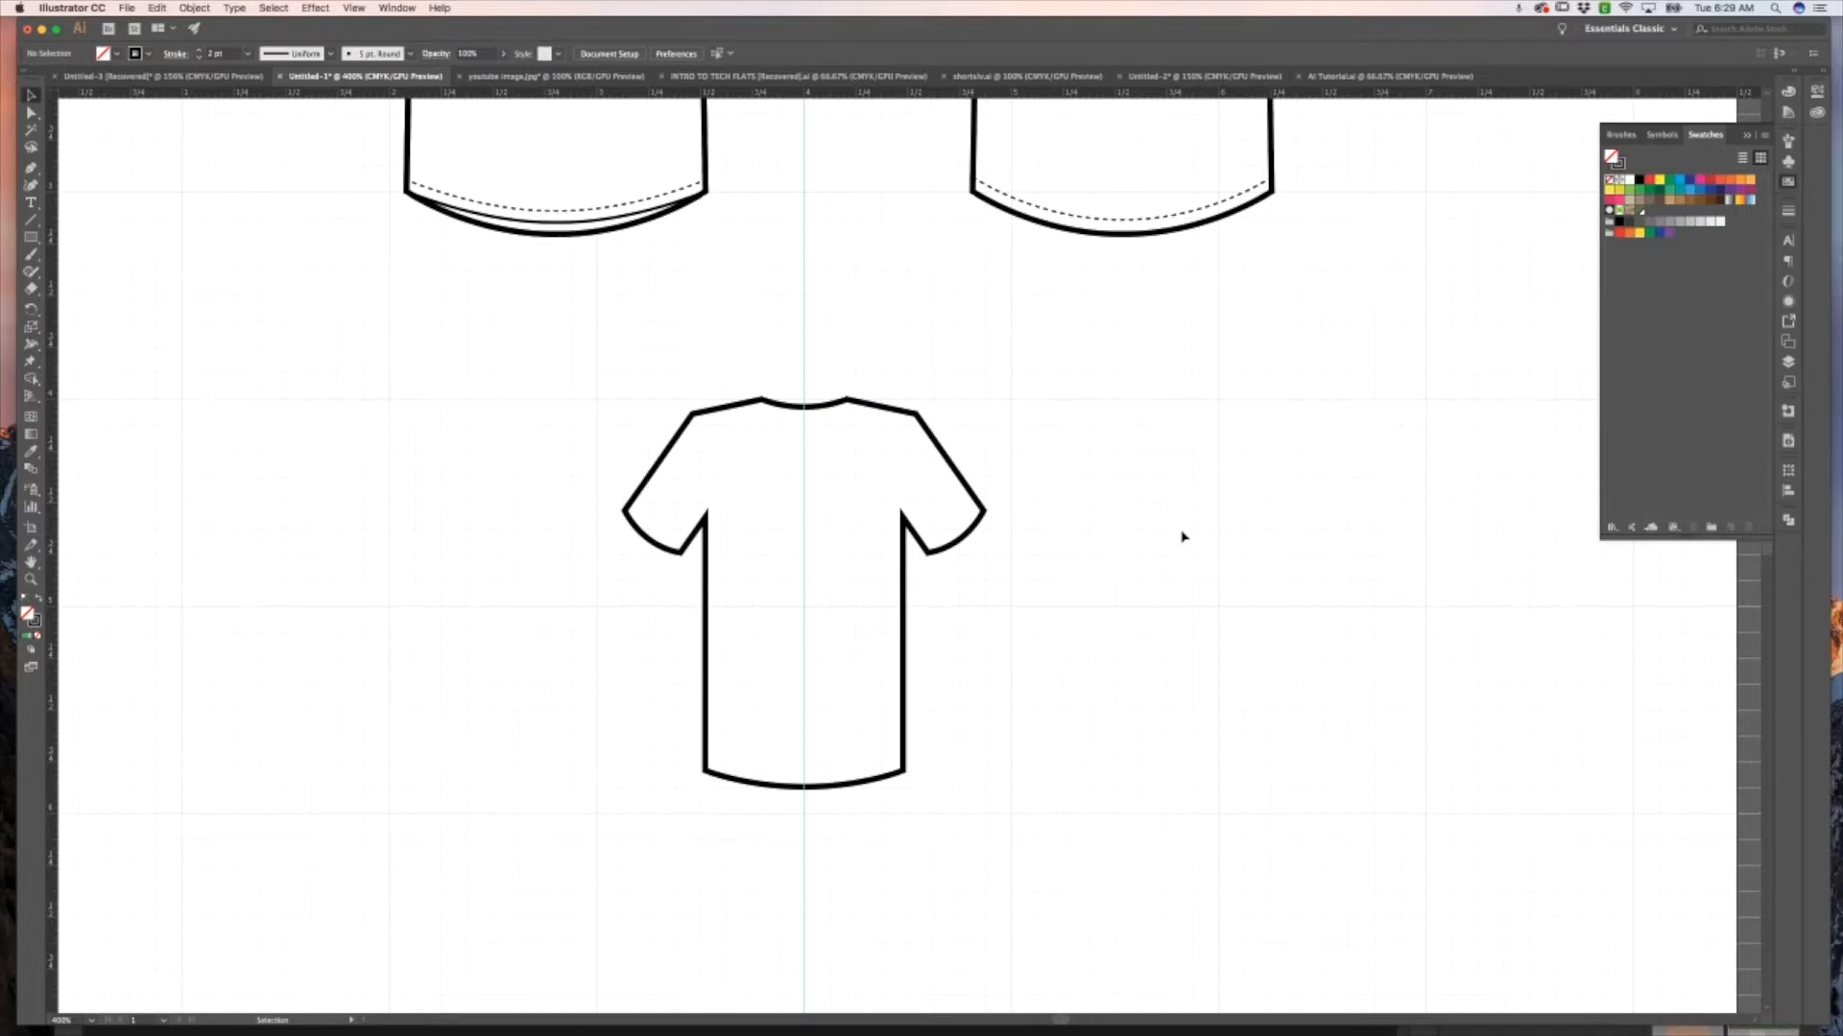
pyautogui.press('p')
pyautogui.click(762, 400)
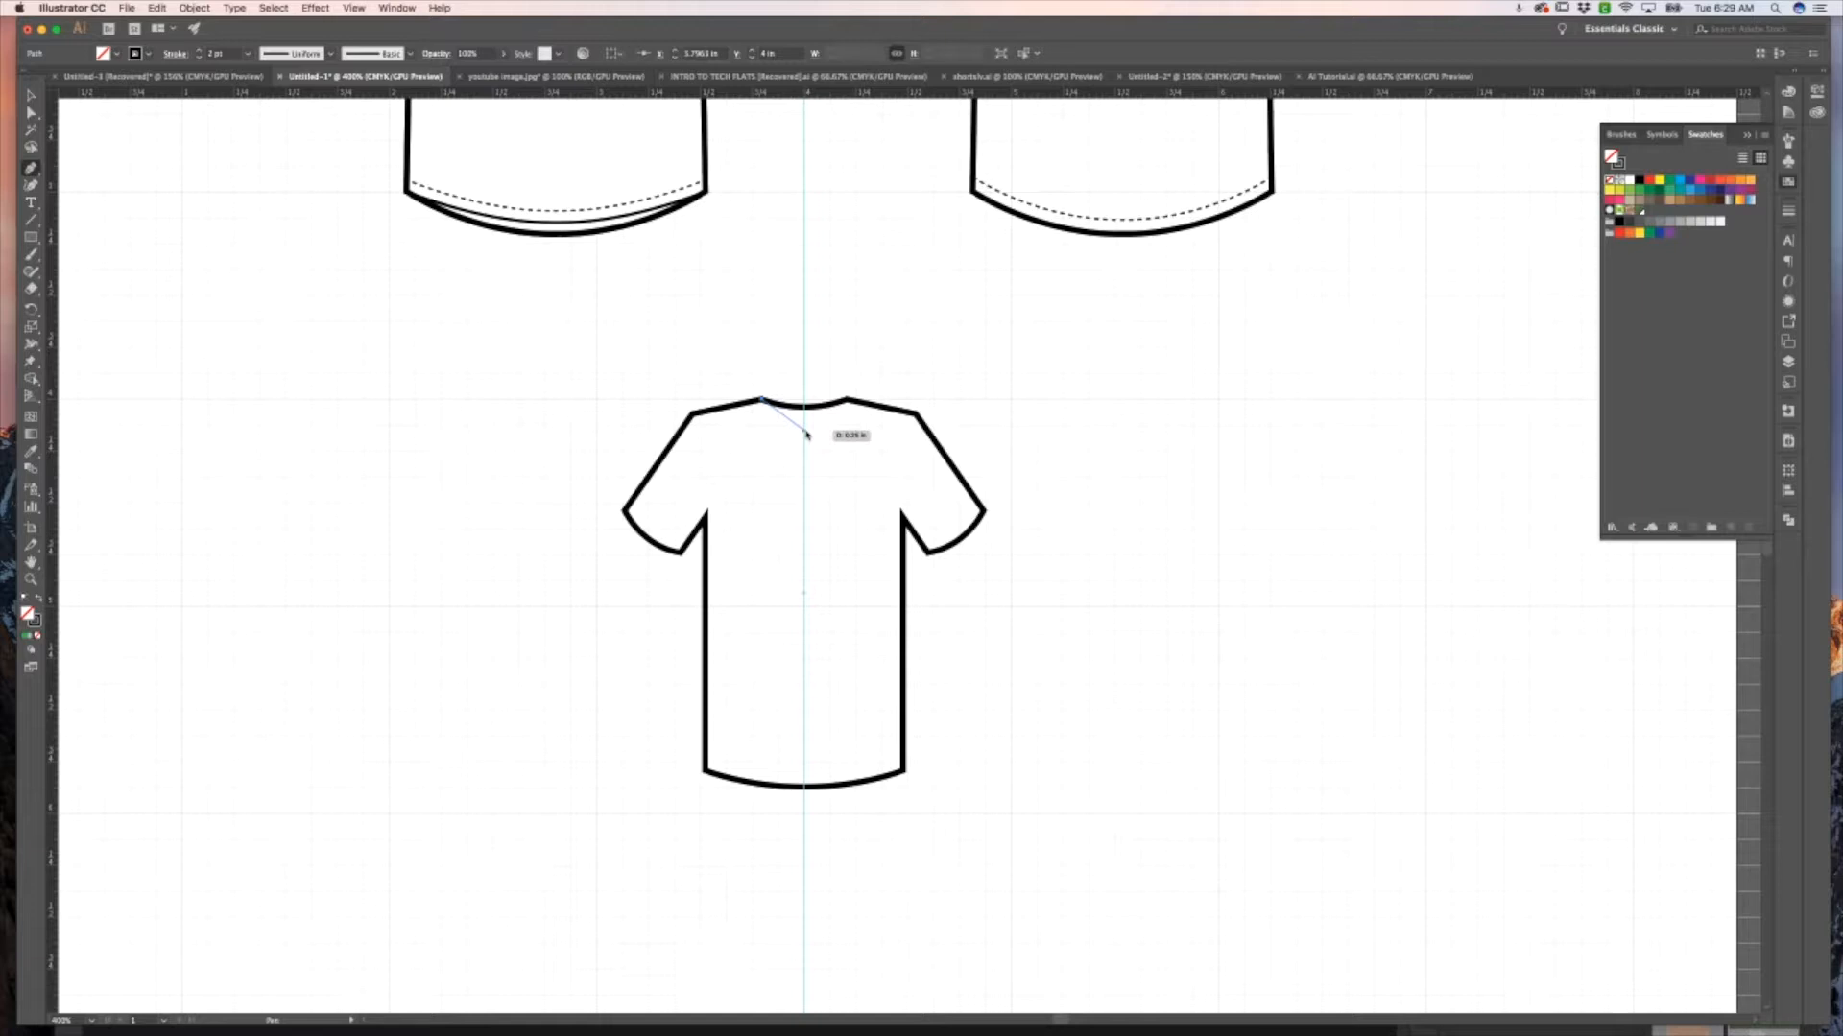
pyautogui.moveTo(804, 430); pyautogui.dragTo(834, 430)
pyautogui.keyDown('super'); pyautogui.click(993, 413); pyautogui.keyUp('super')
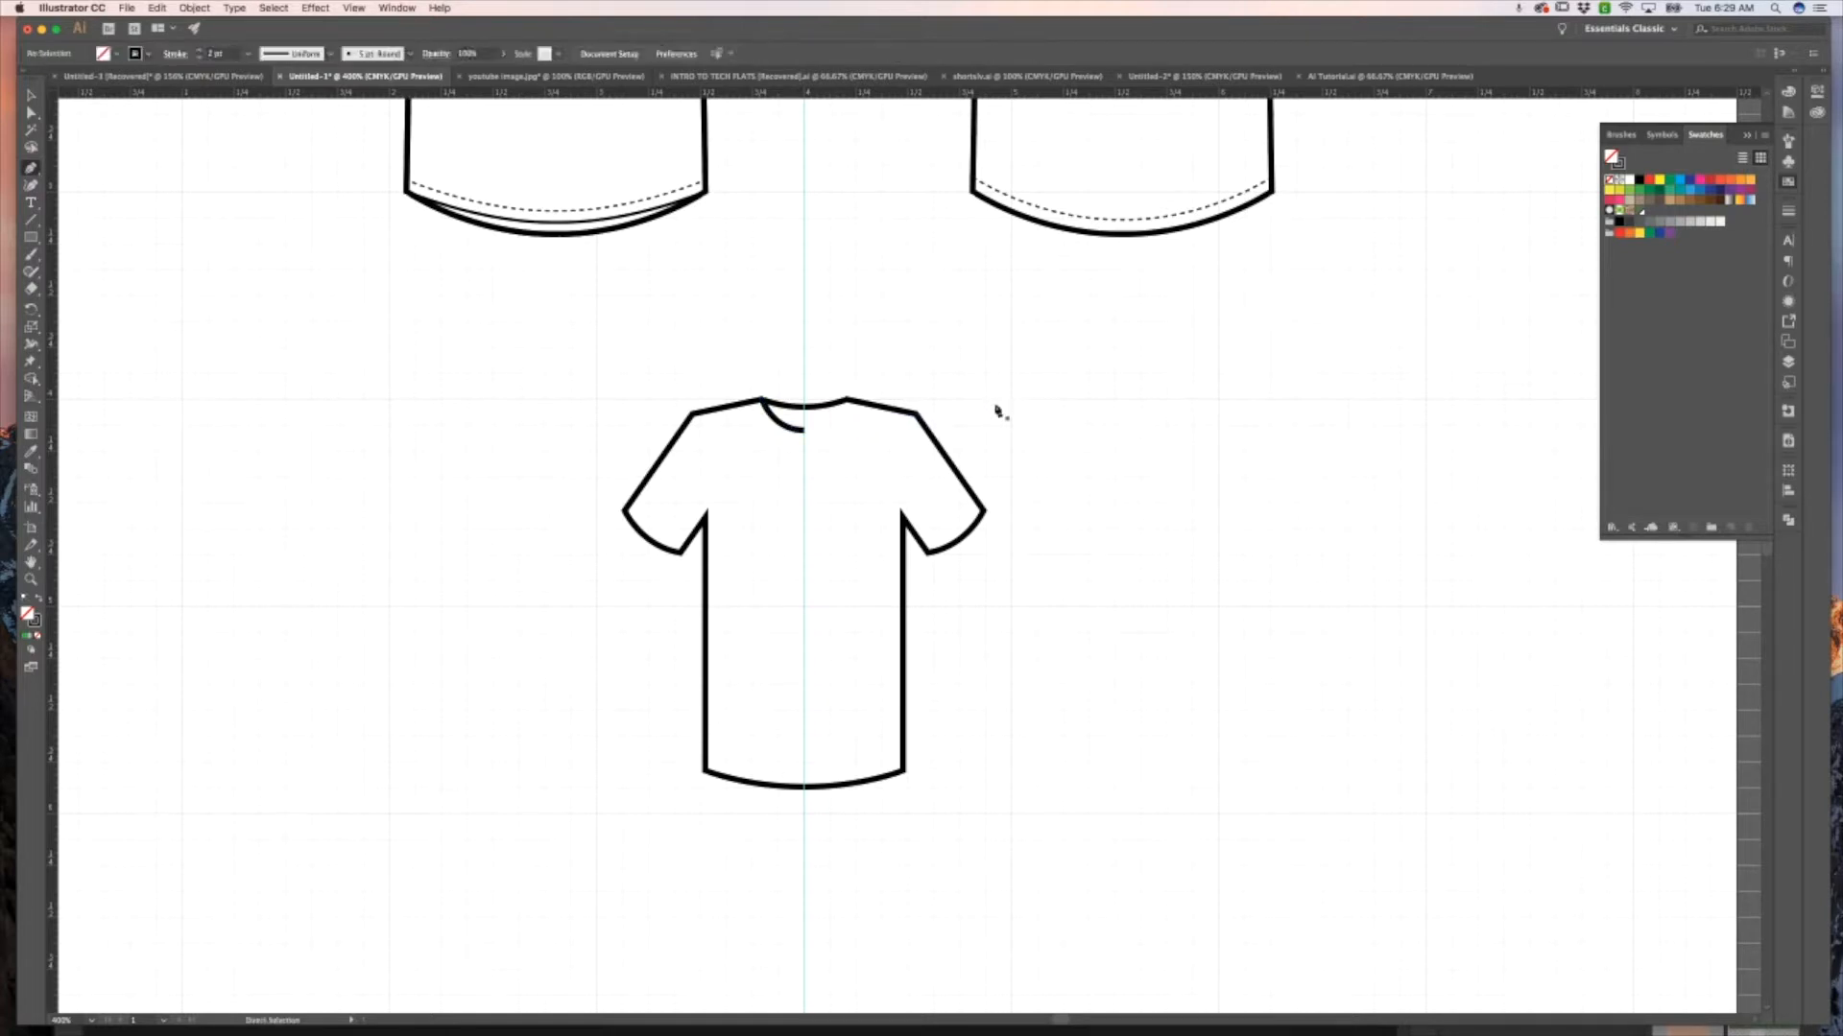
# Set the front neckline curve's stroke weight to 1 pt.
pyautogui.press('v')
pyautogui.click(794, 422)
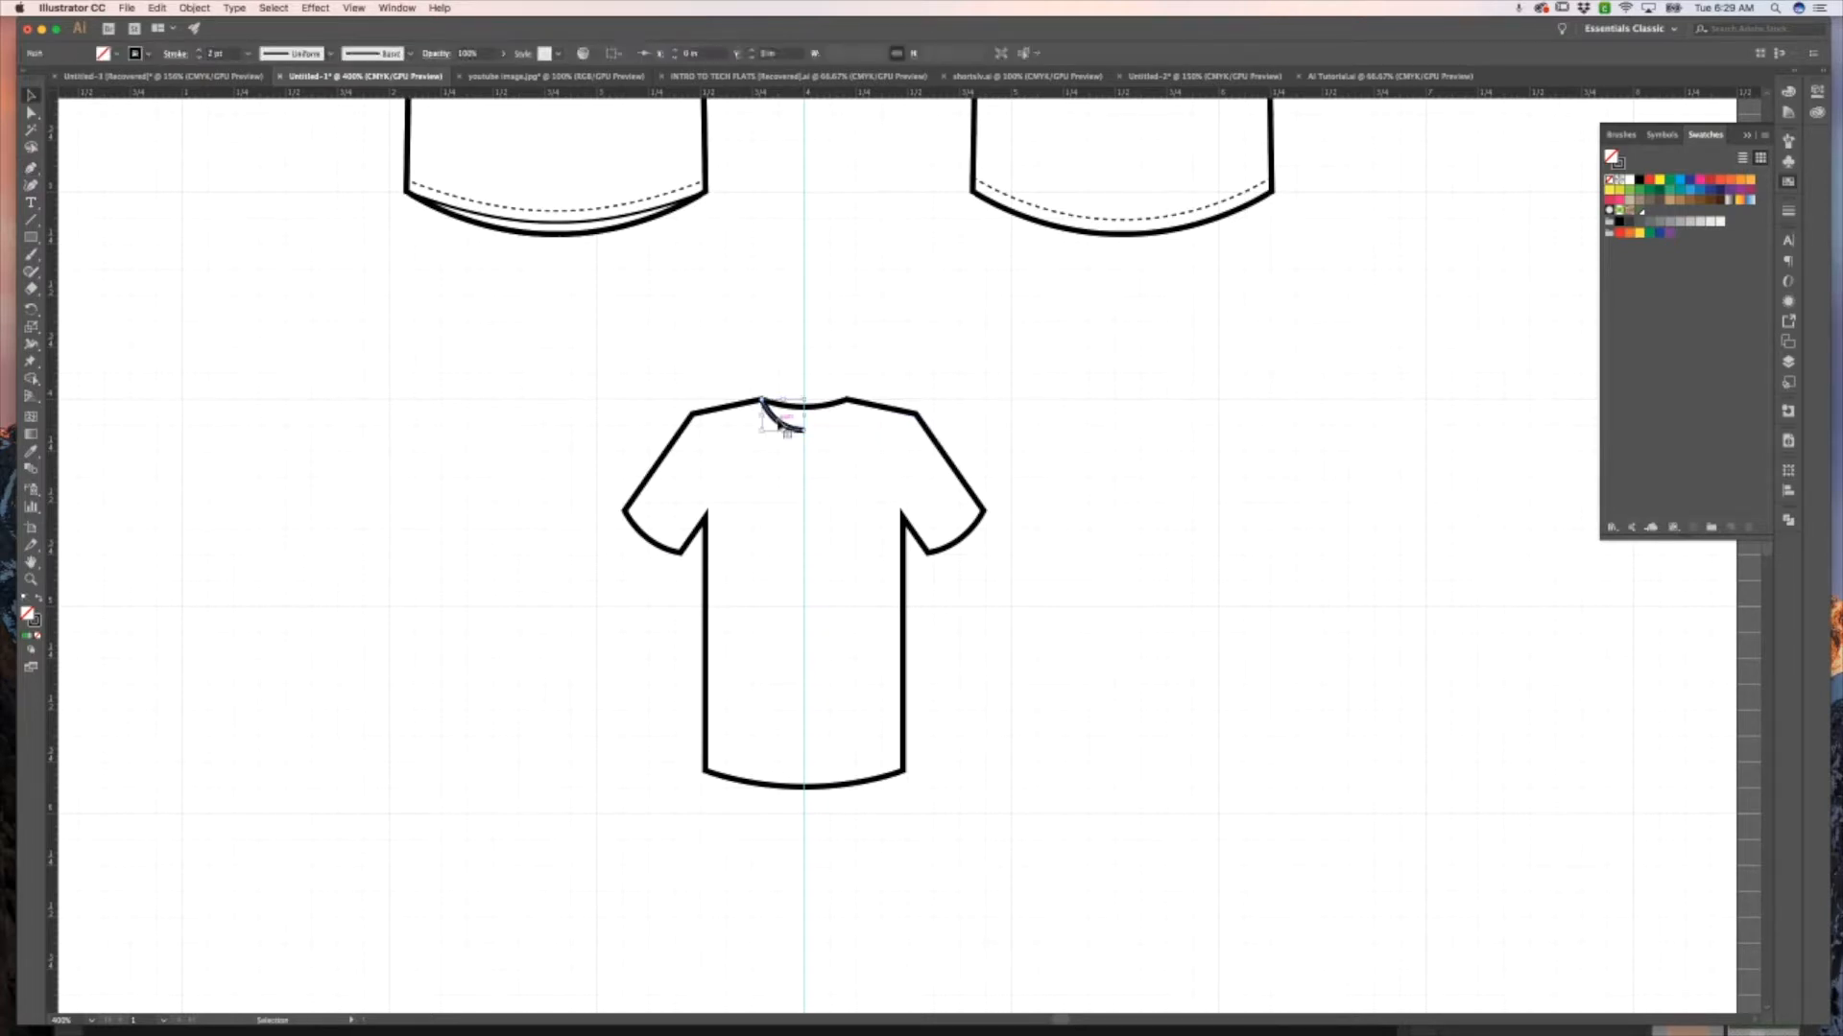
pyautogui.click(924, 414)
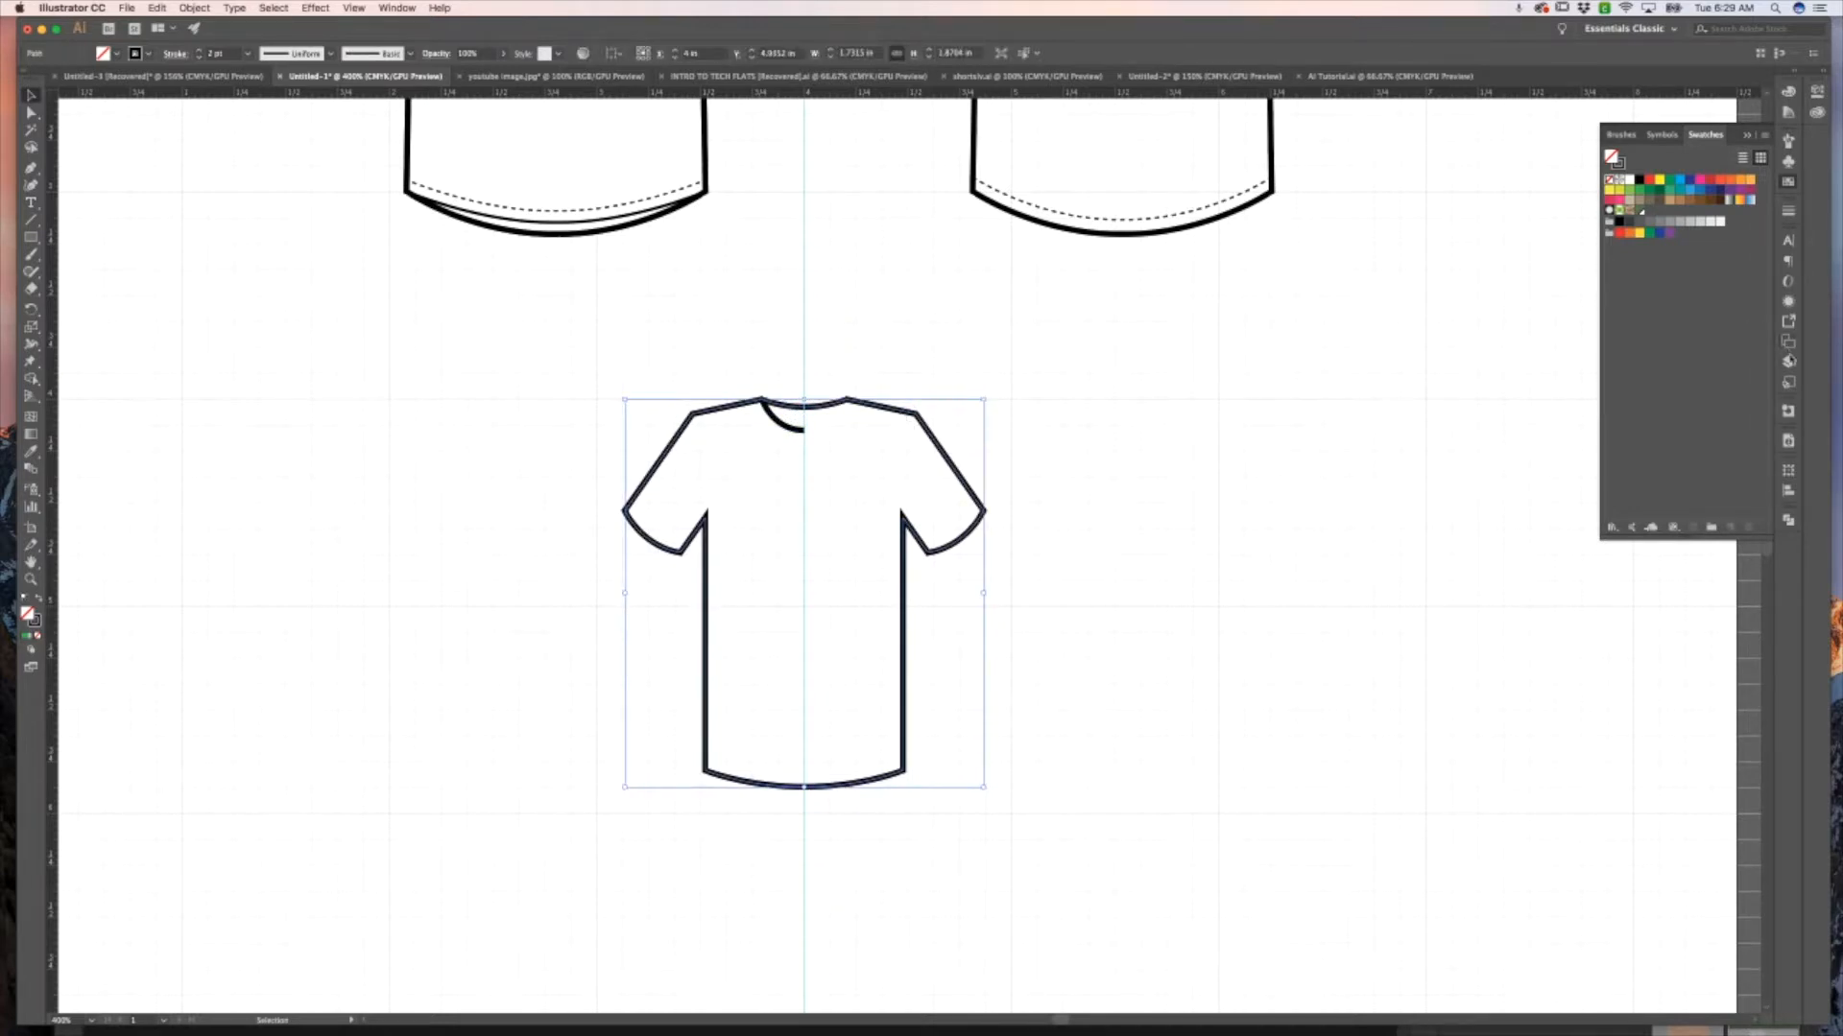
pyautogui.click(1789, 215)
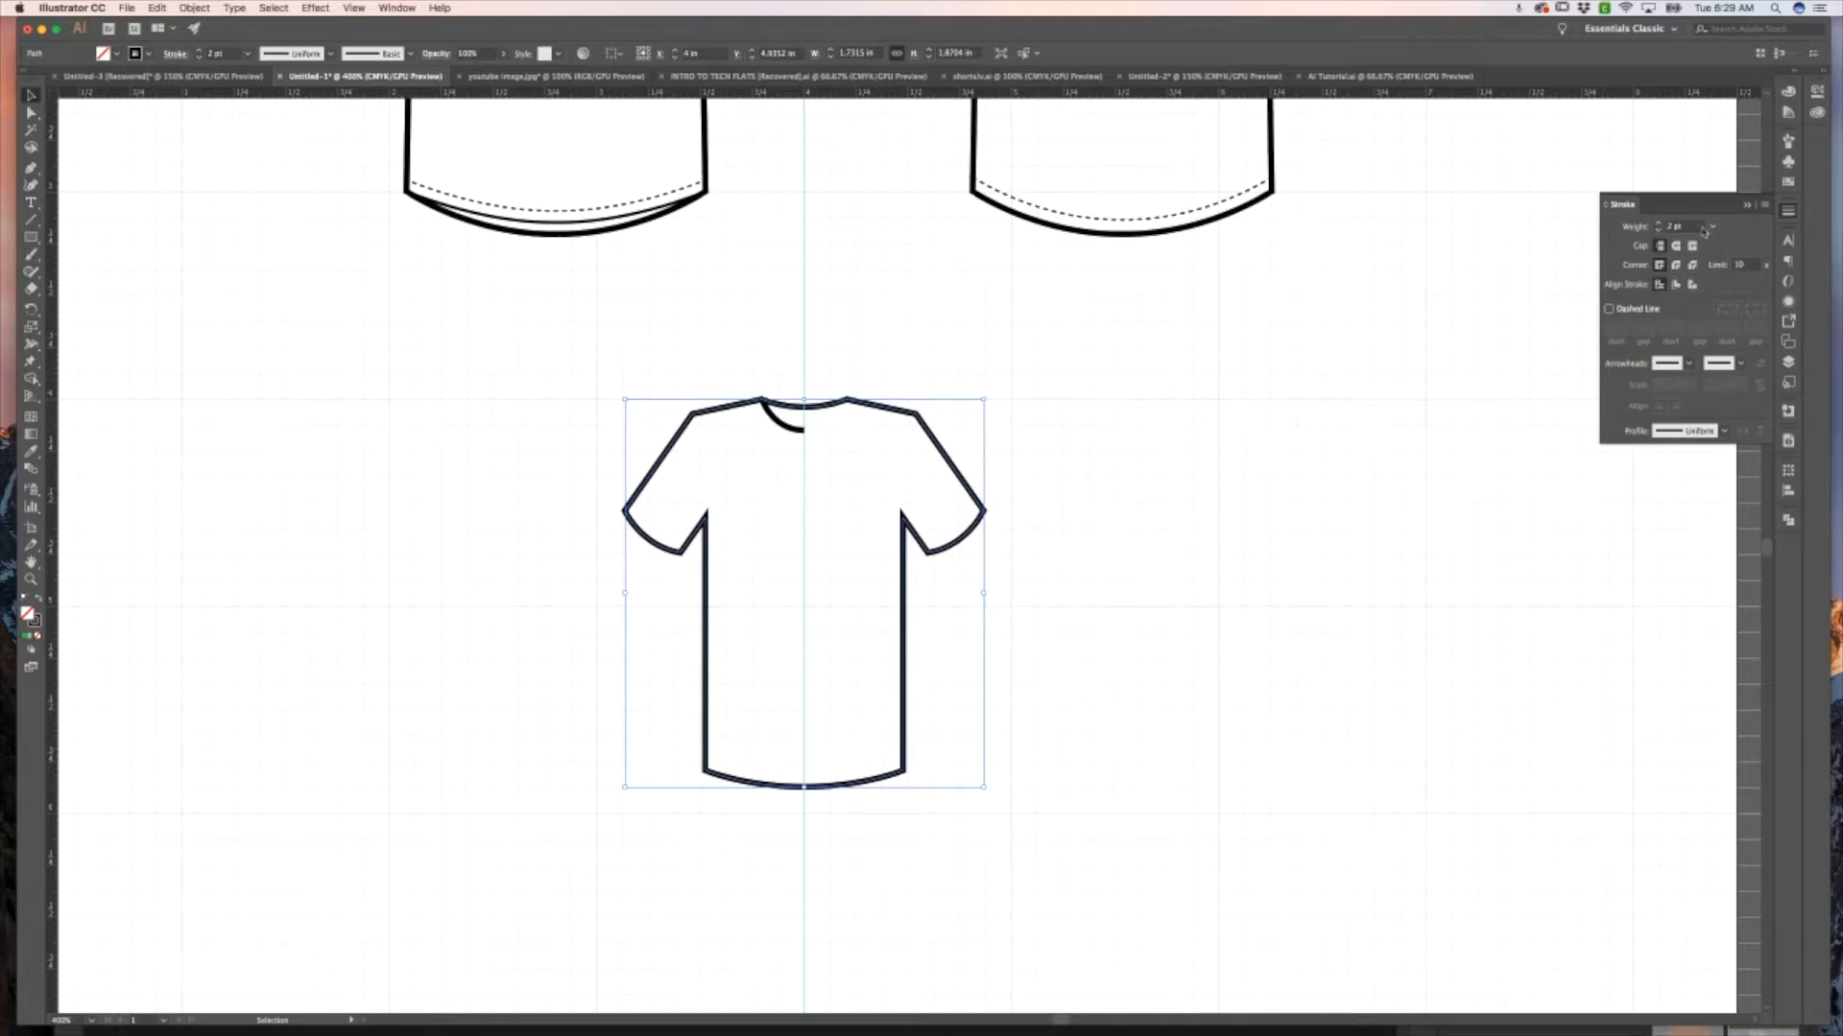
pyautogui.click(766, 453)
pyautogui.click(785, 428)
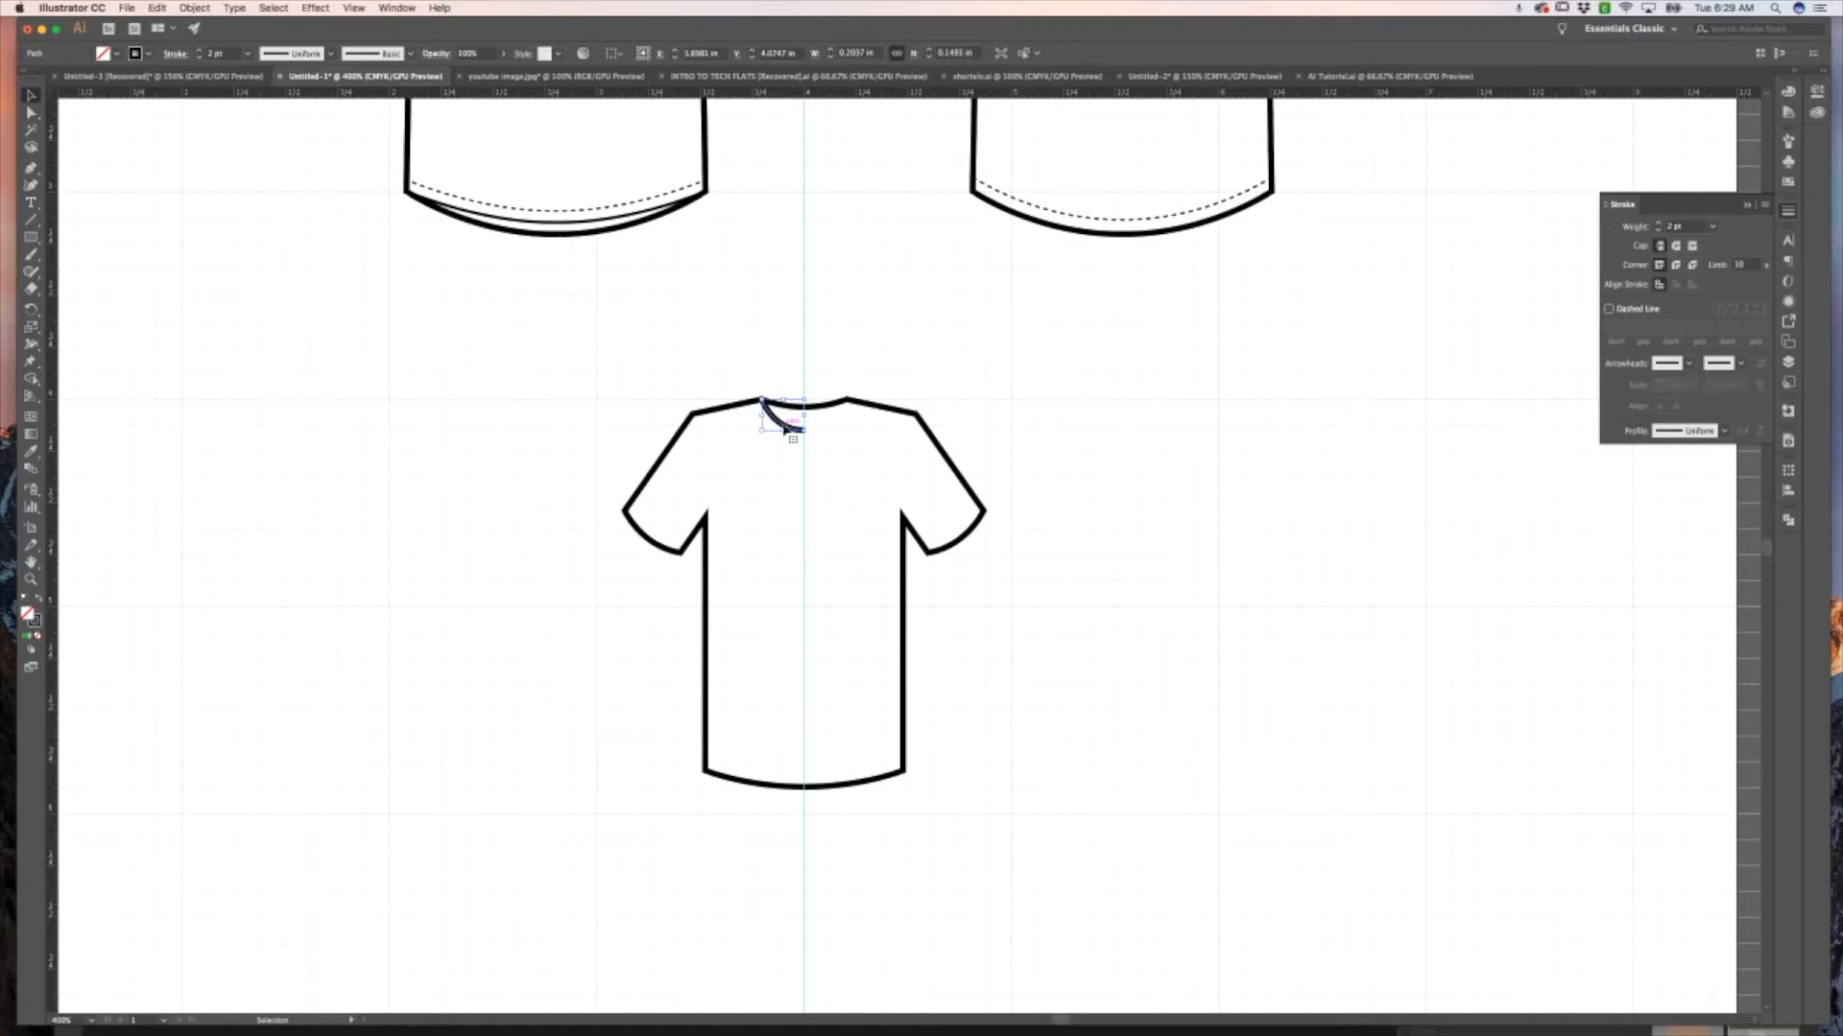
pyautogui.click(1713, 227)
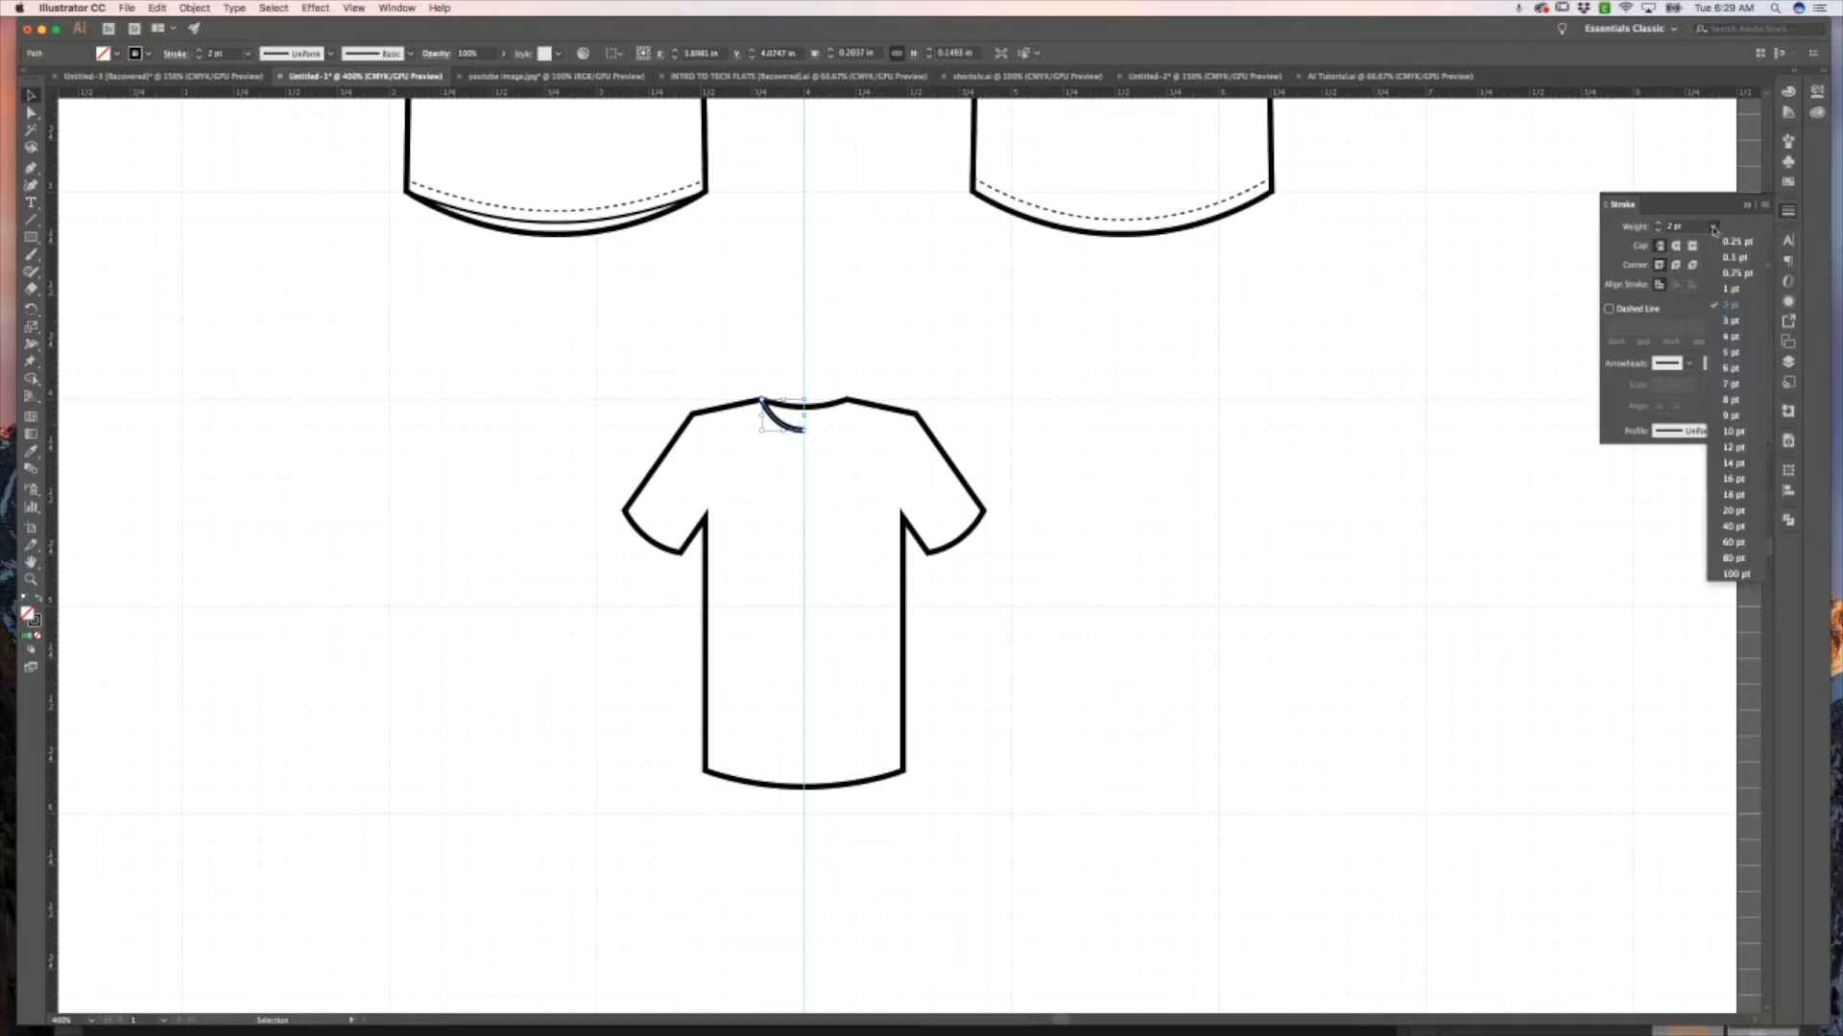
pyautogui.click(1728, 304)
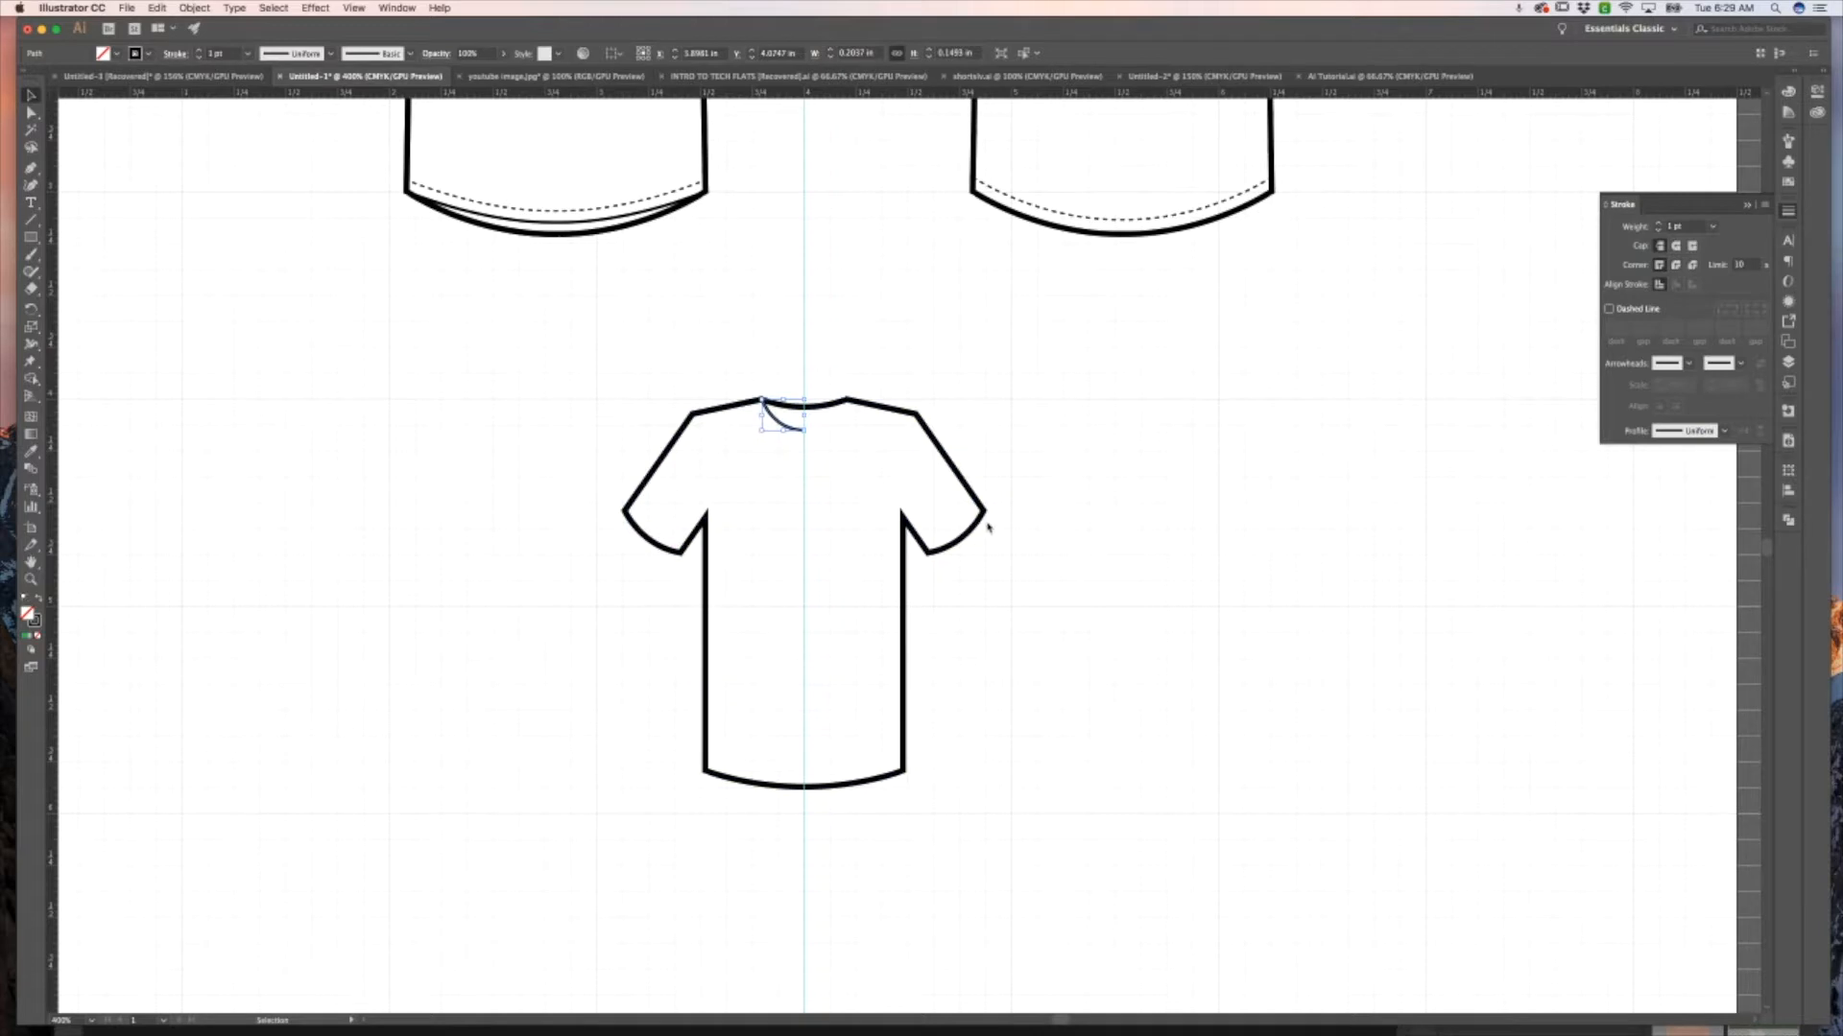
pyautogui.click(892, 345)
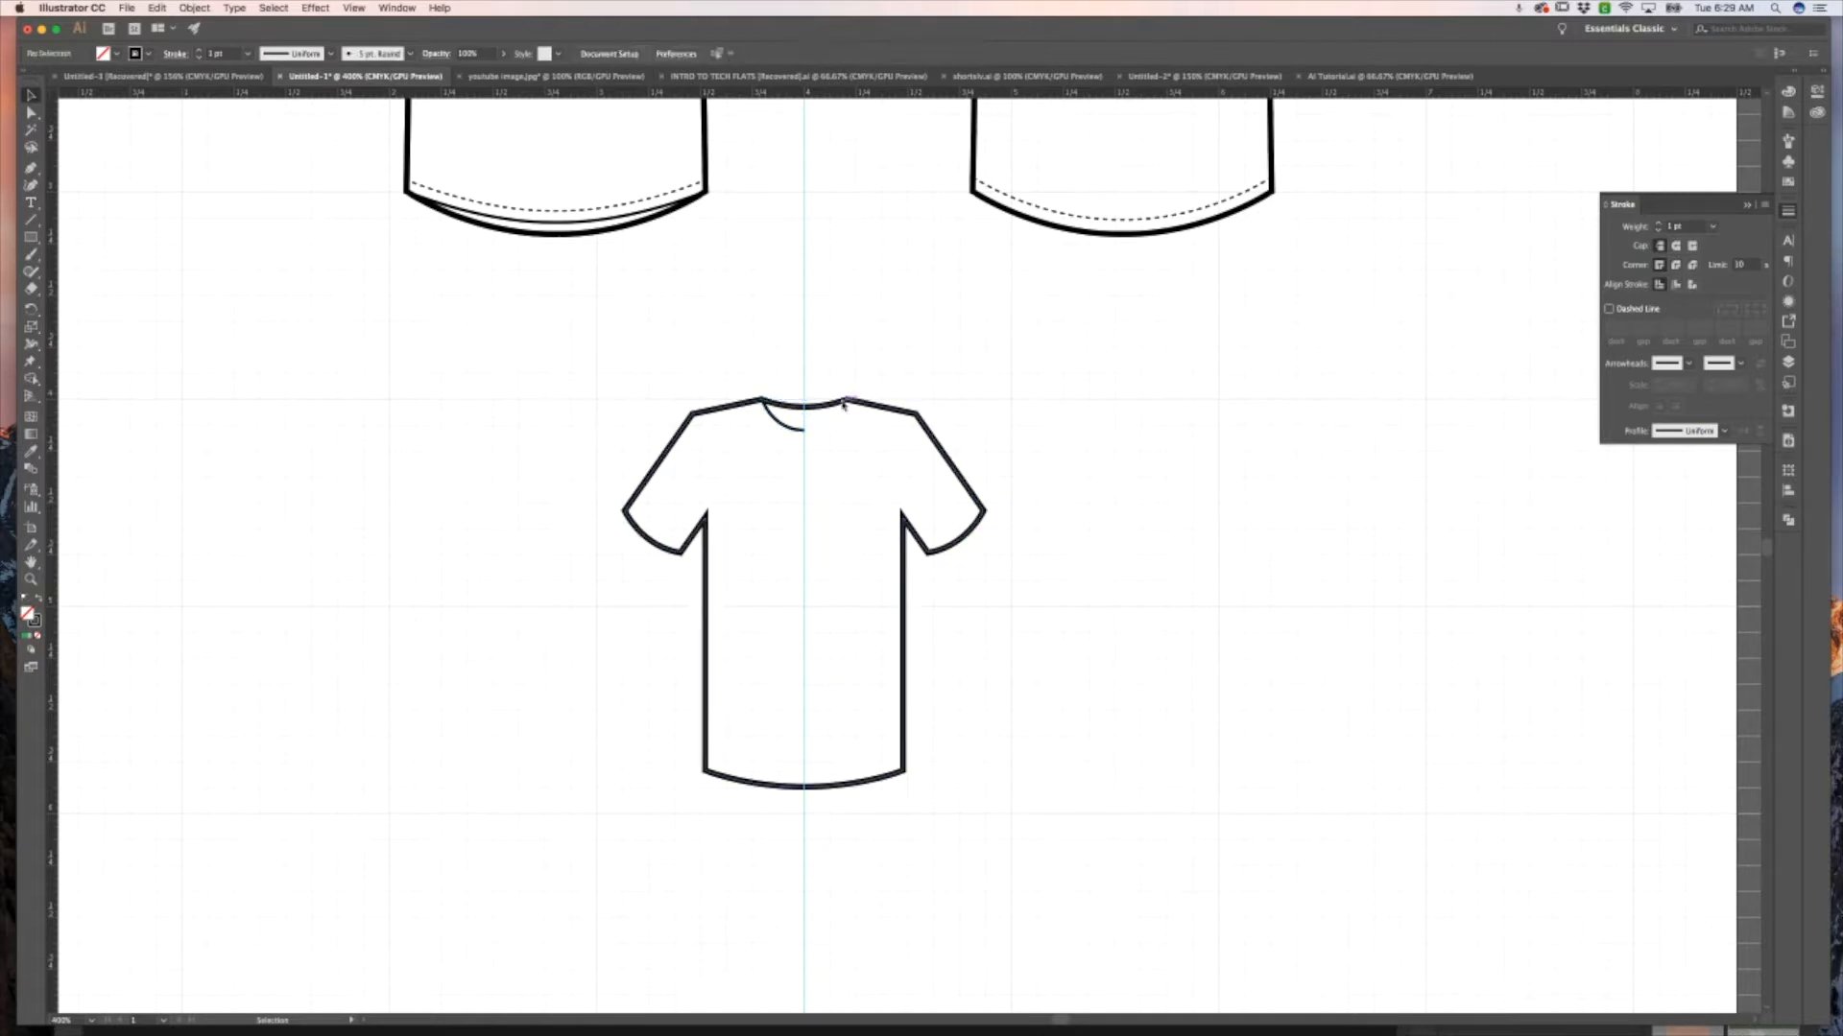
pyautogui.click(789, 432)
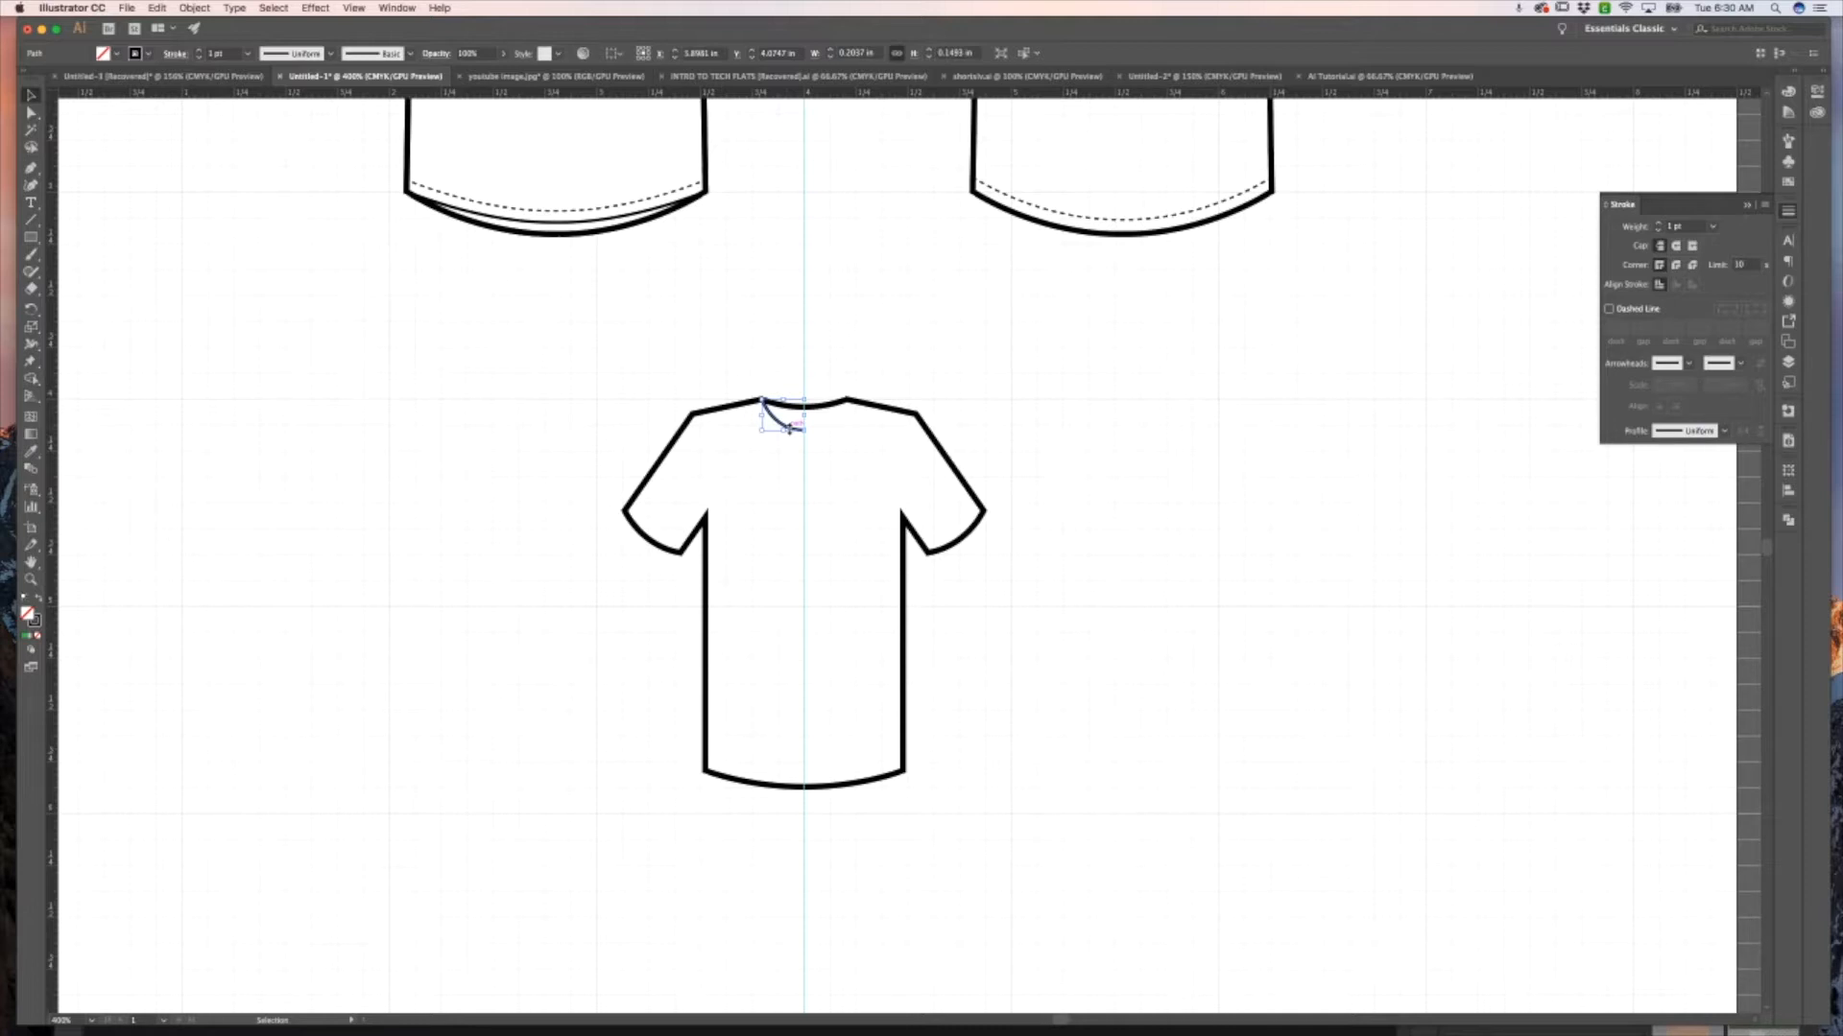
pyautogui.click(848, 432)
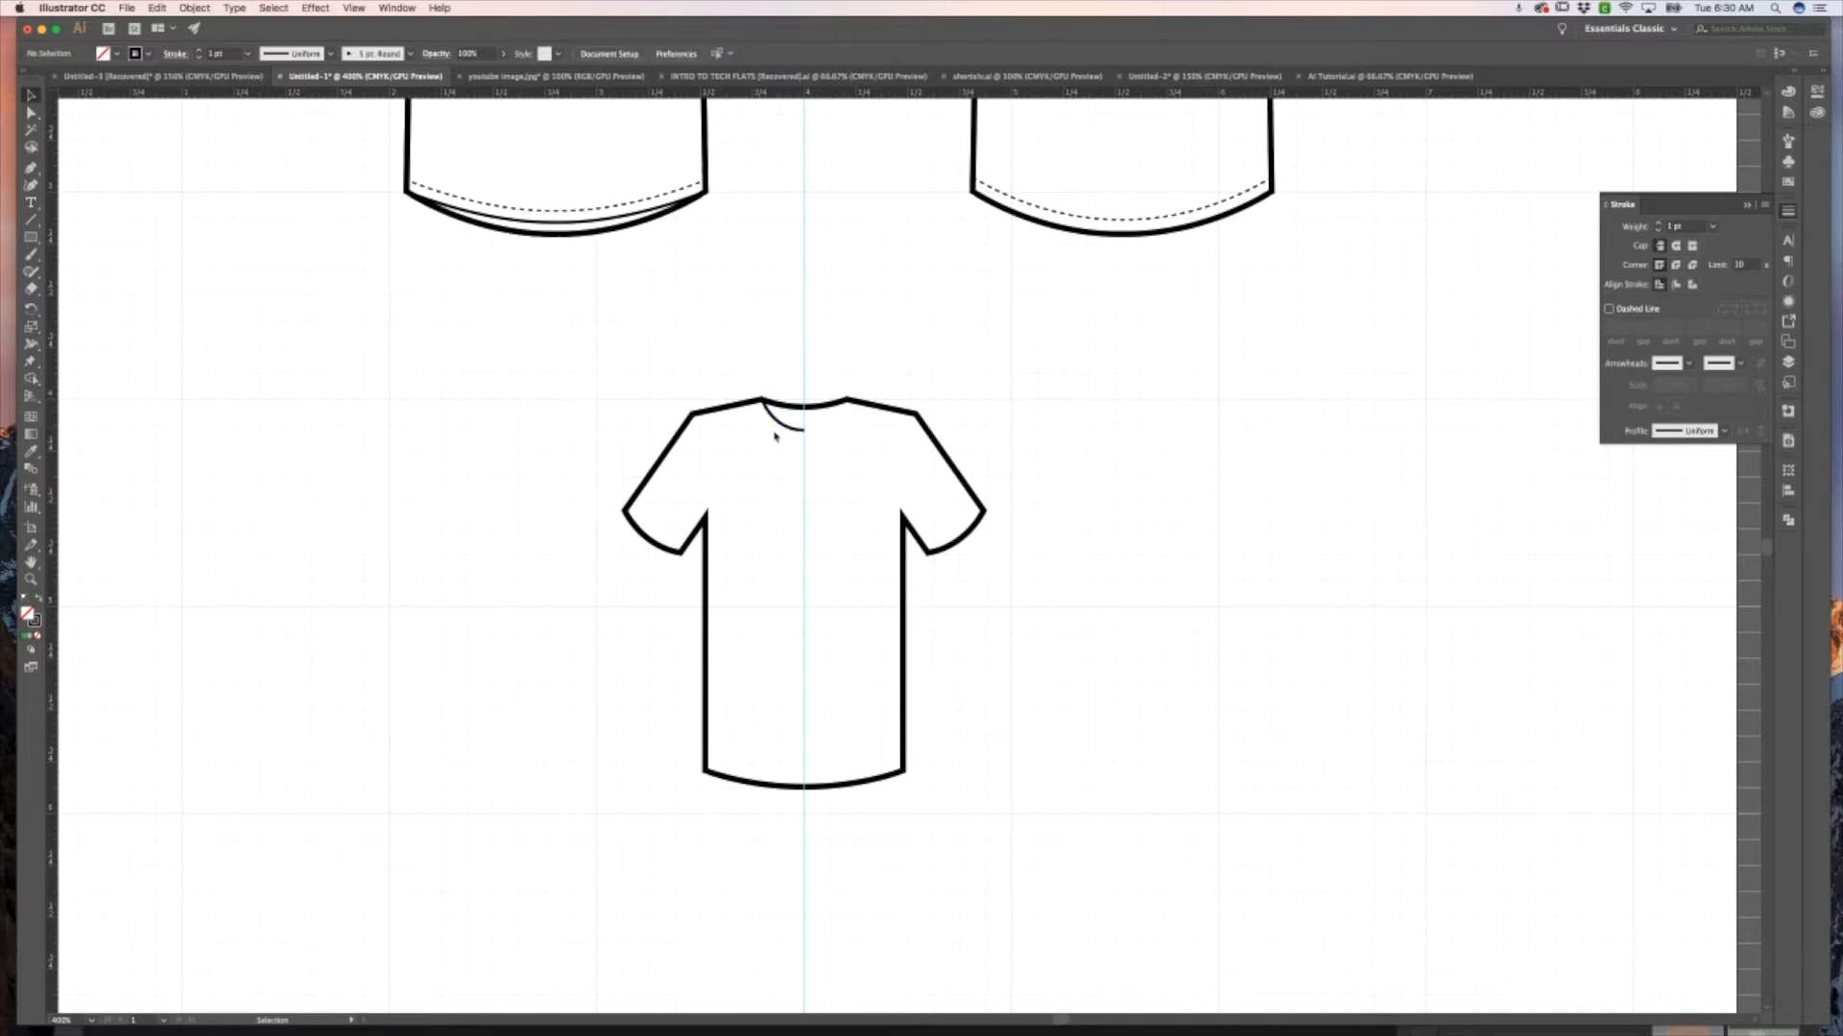
# Draw a straight line across the left sleeve opening and a shallow curve from the left hem corner to the center guide.
pyautogui.press('p')
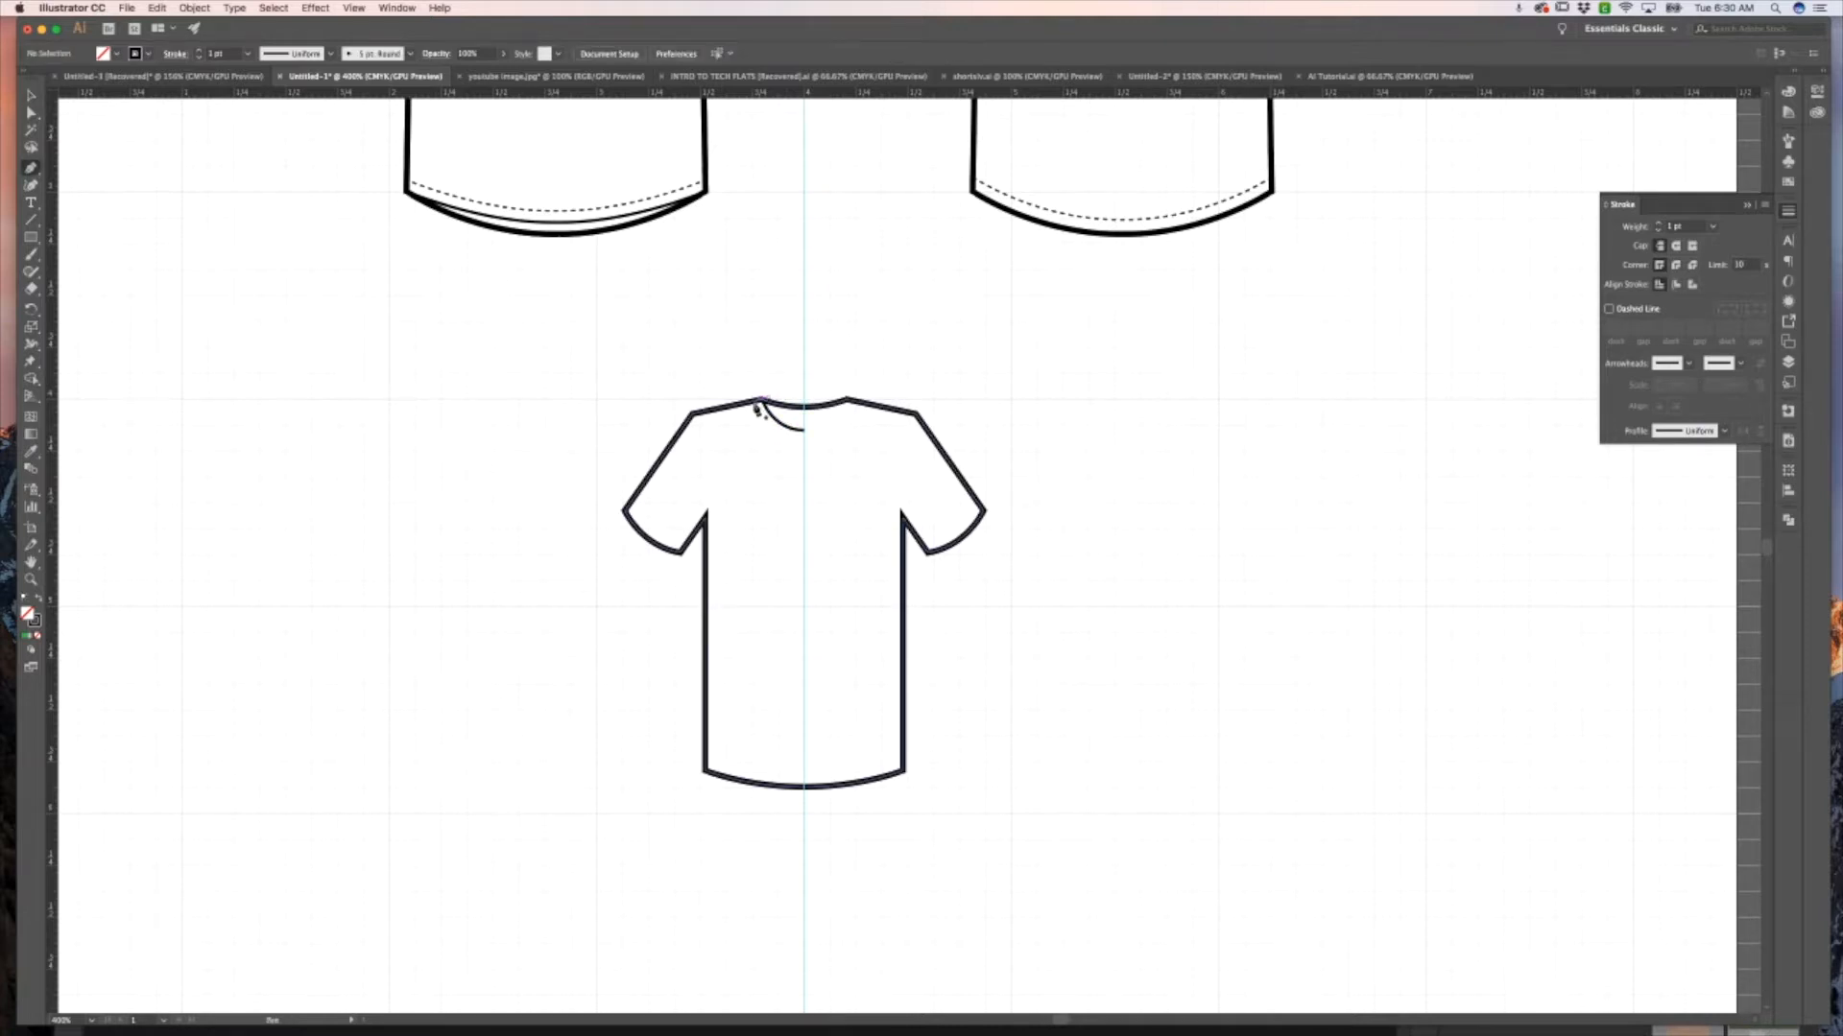
pyautogui.click(624, 511)
pyautogui.click(682, 555)
pyautogui.click(705, 771)
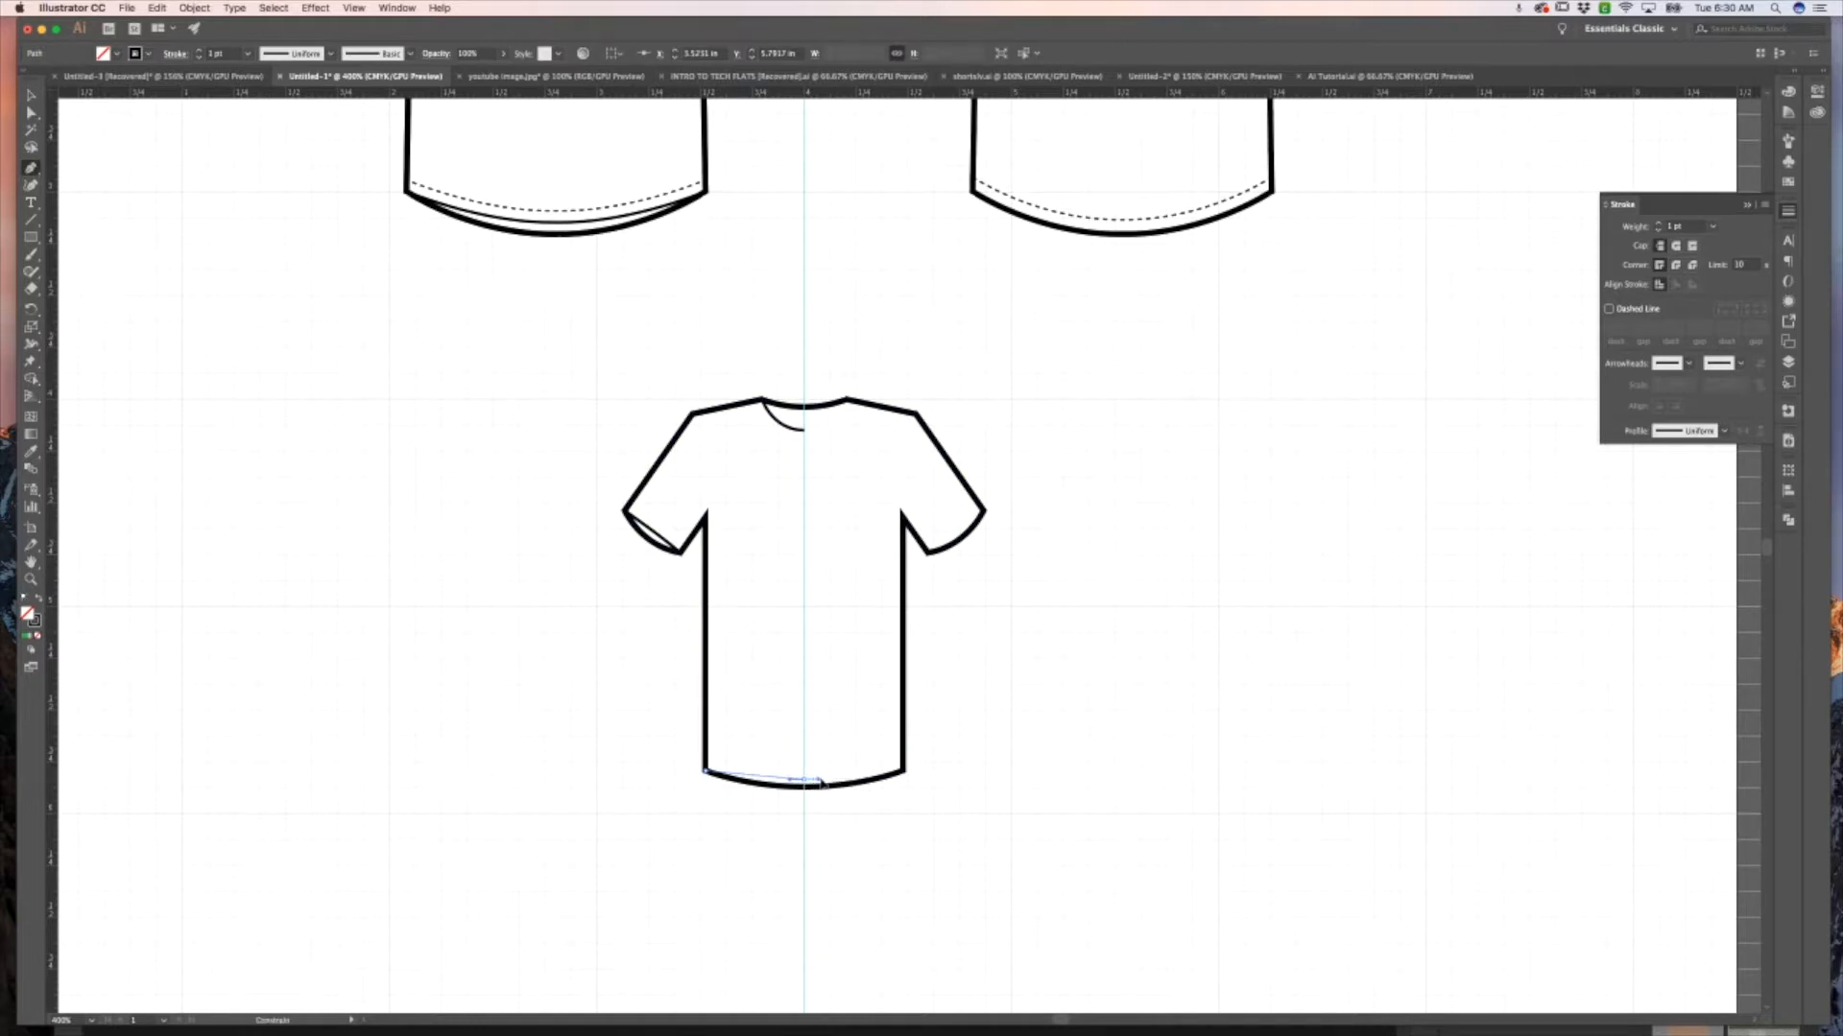
pyautogui.moveTo(831, 780); pyautogui.dragTo(849, 693)
pyautogui.keyDown('super'); pyautogui.click(852, 687); pyautogui.keyUp('super')
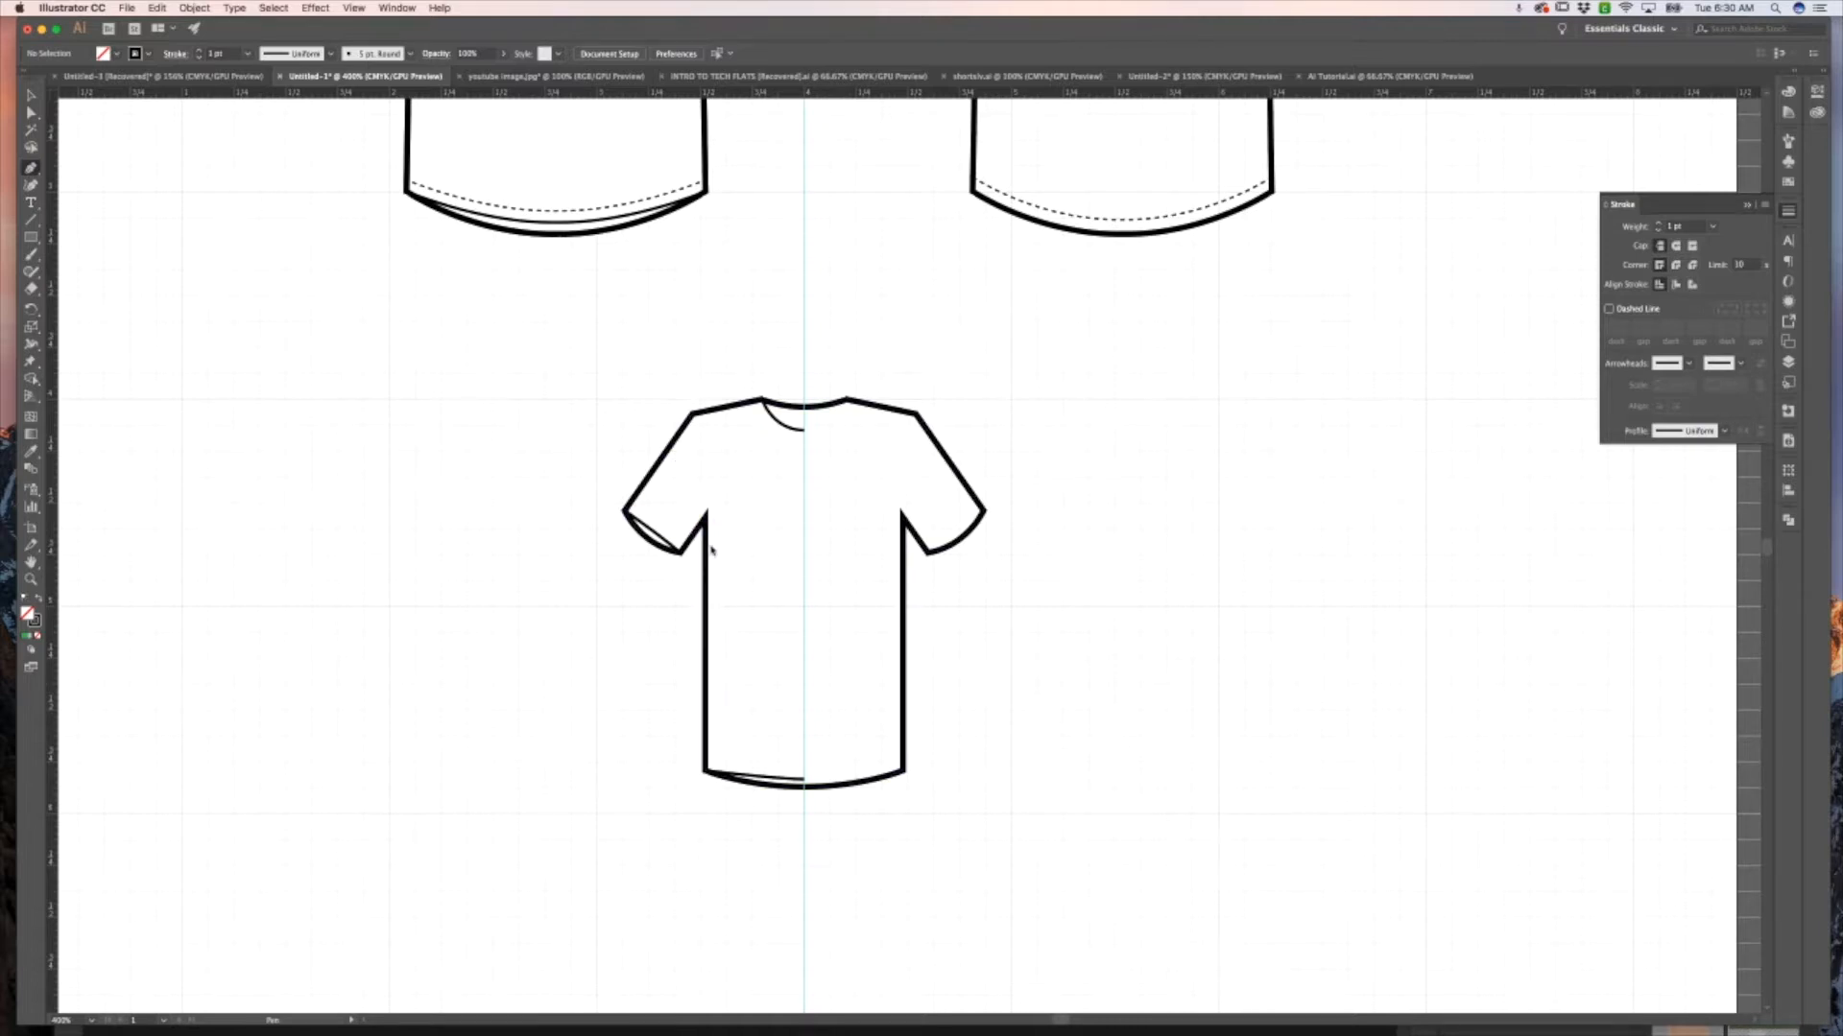
# Draw a curved armhole seam from the left shoulder point to the left underarm point.
pyautogui.press('v')
pyautogui.press('p')
pyautogui.click(693, 413)
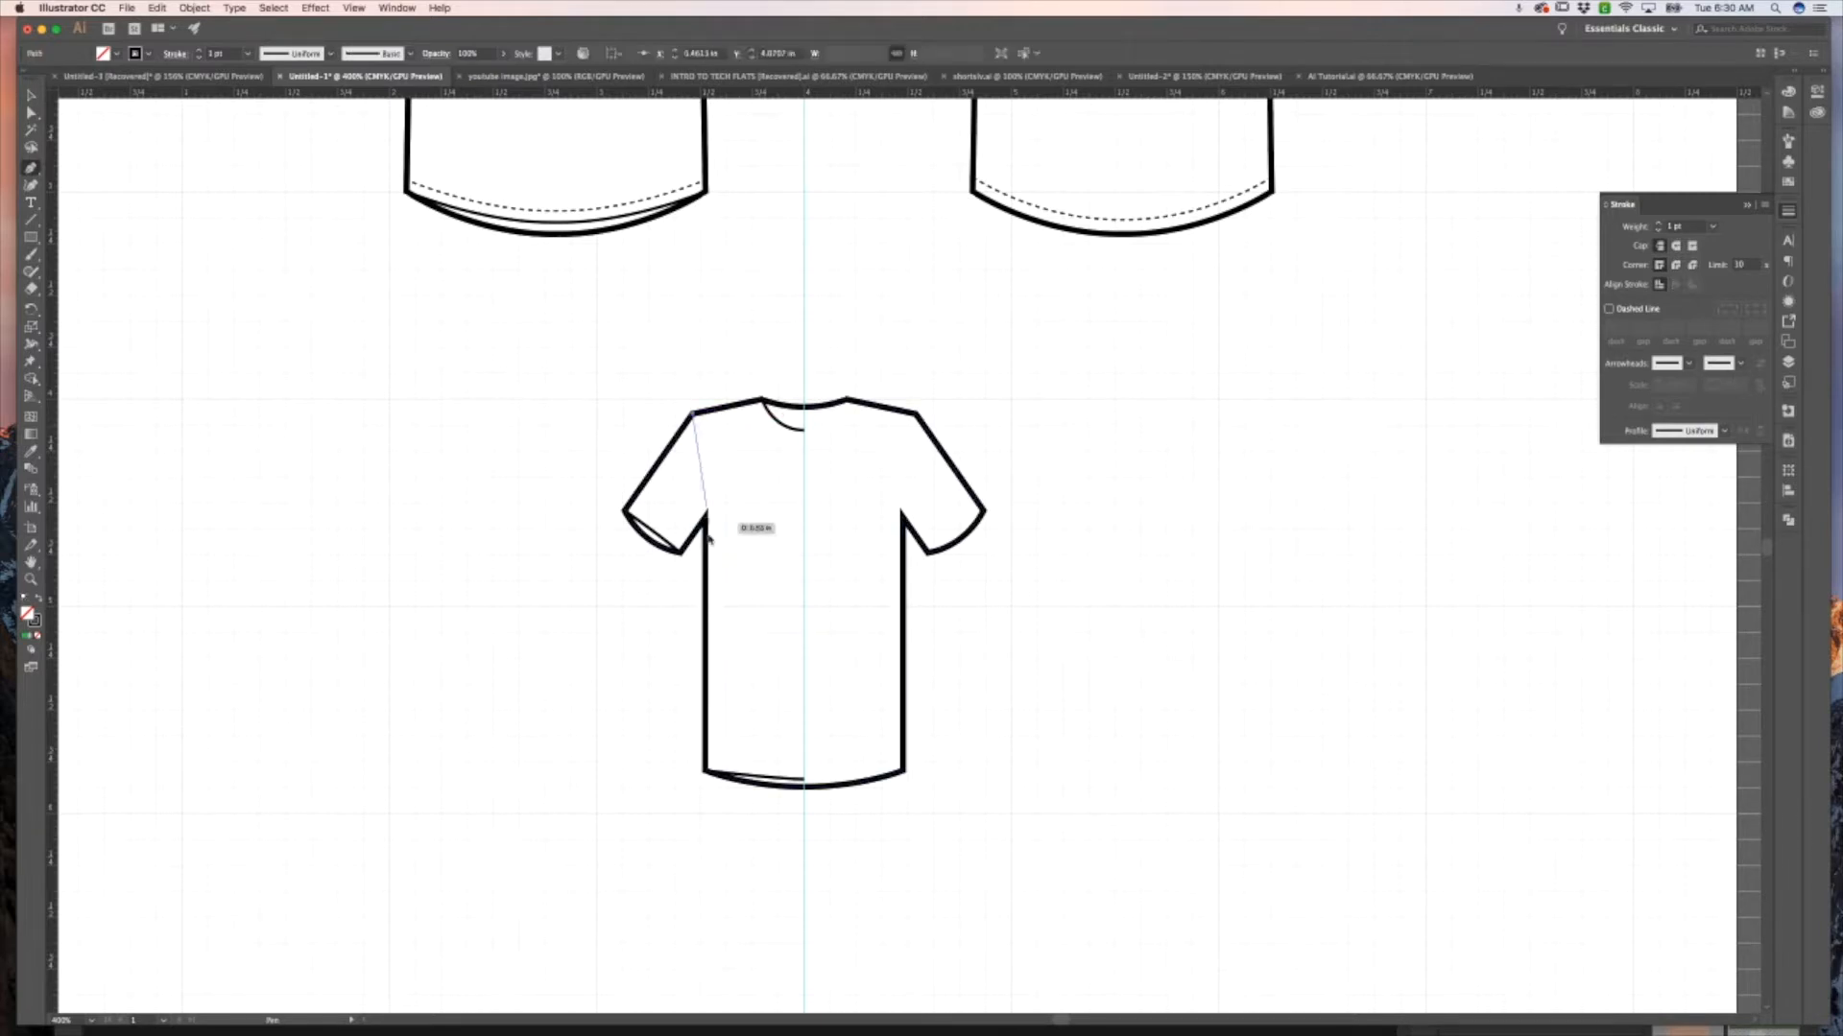
pyautogui.moveTo(705, 518); pyautogui.dragTo(698, 565)
pyautogui.keyDown('super'); pyautogui.click(751, 525); pyautogui.keyUp('super')
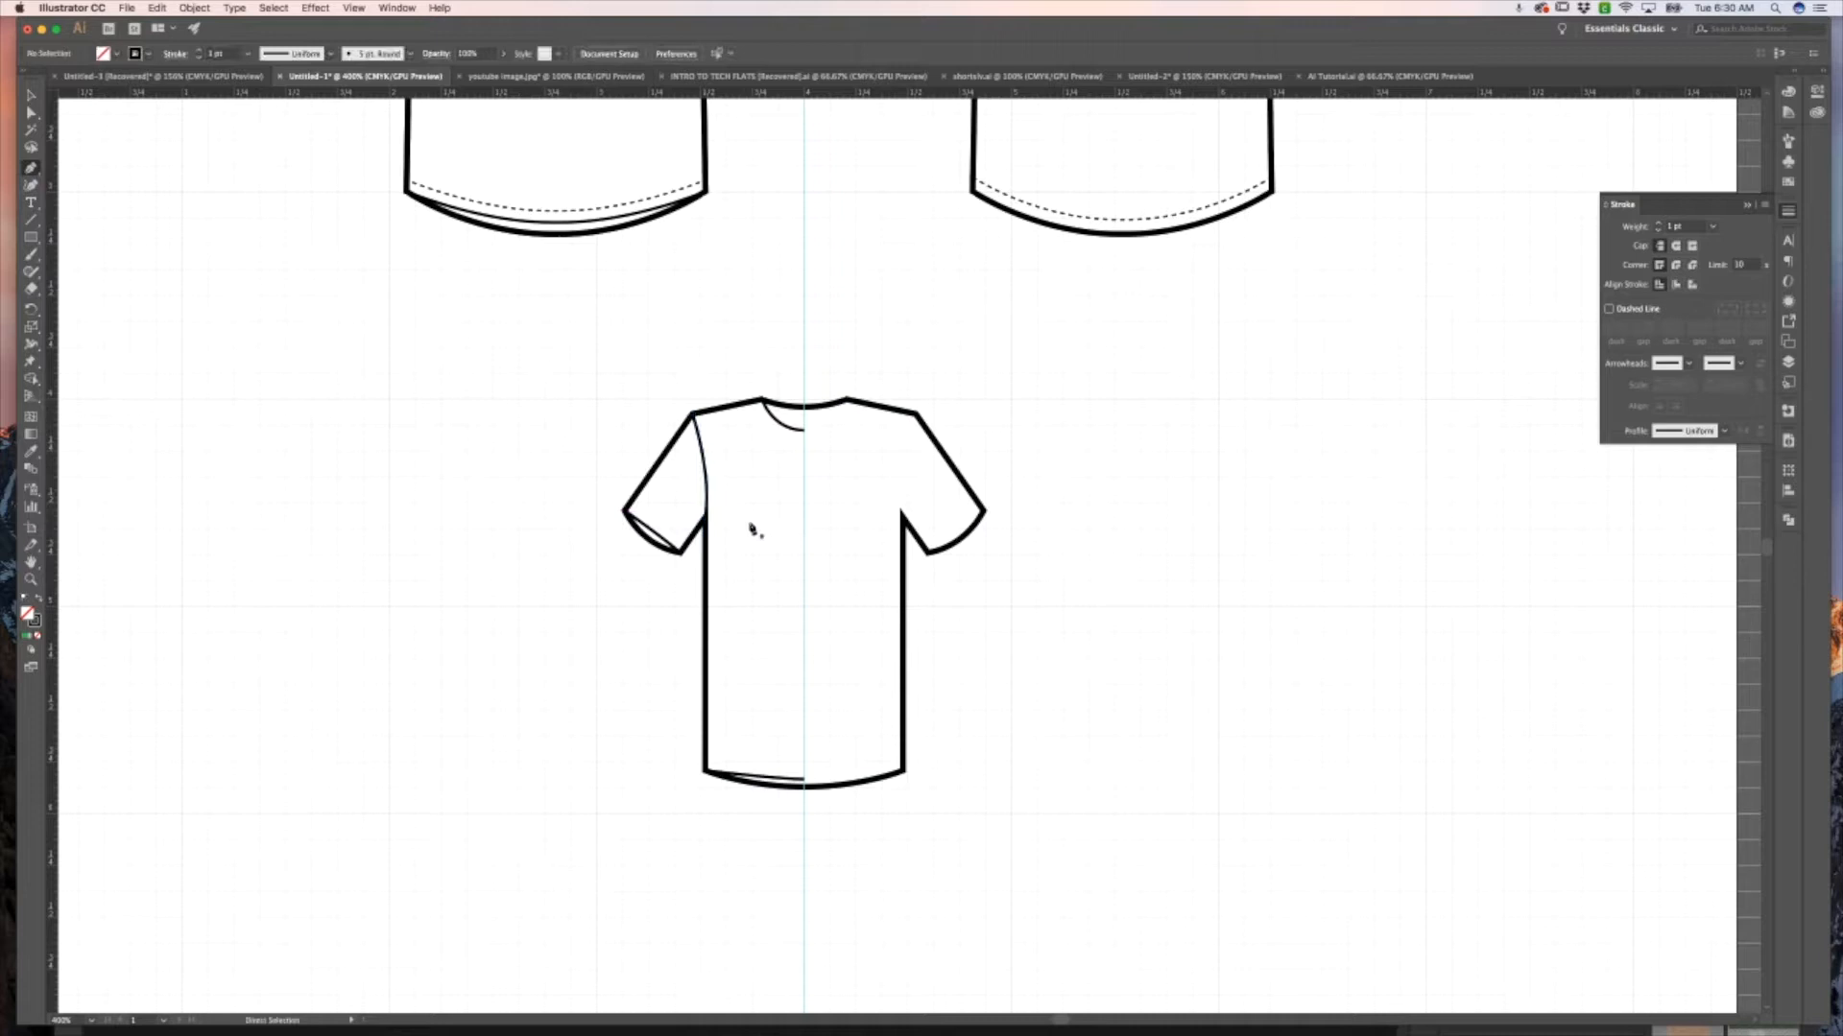
# Set the left armhole seam's stroke weight to 0.75 pt.
pyautogui.press('v')
pyautogui.click(708, 492)
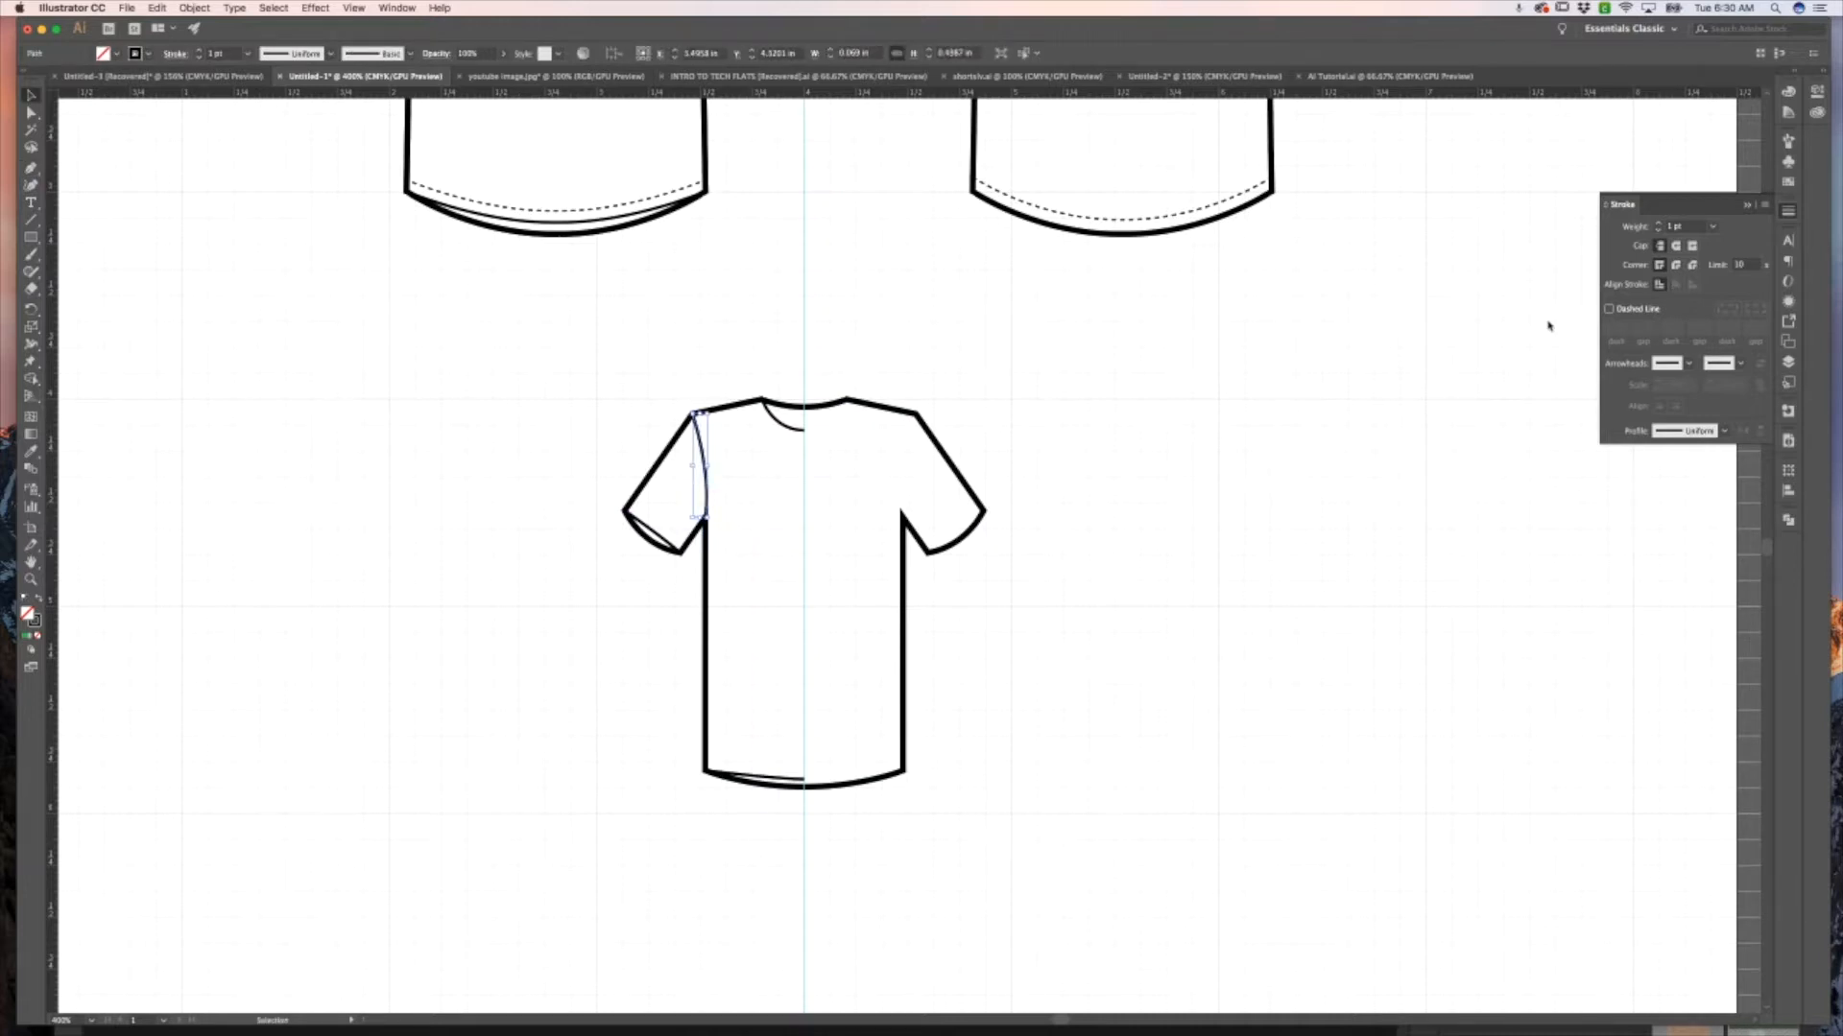
pyautogui.click(1713, 226)
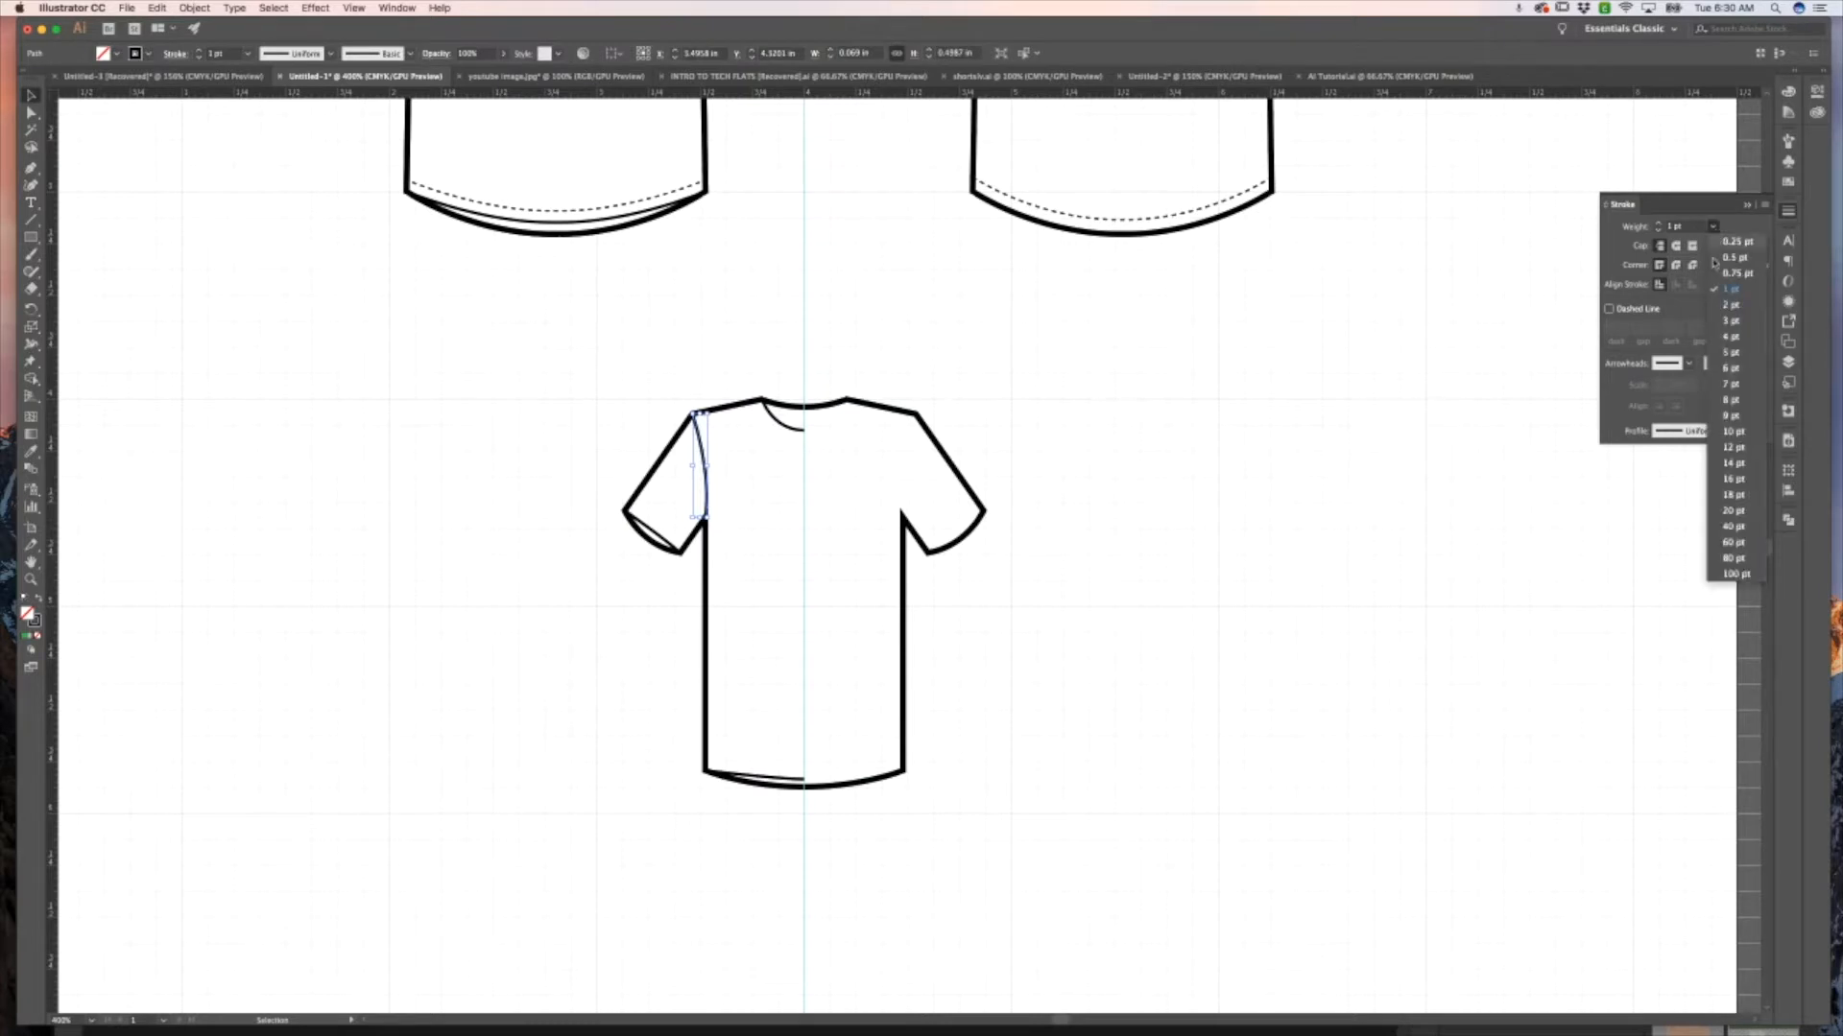
pyautogui.click(1734, 273)
pyautogui.click(936, 392)
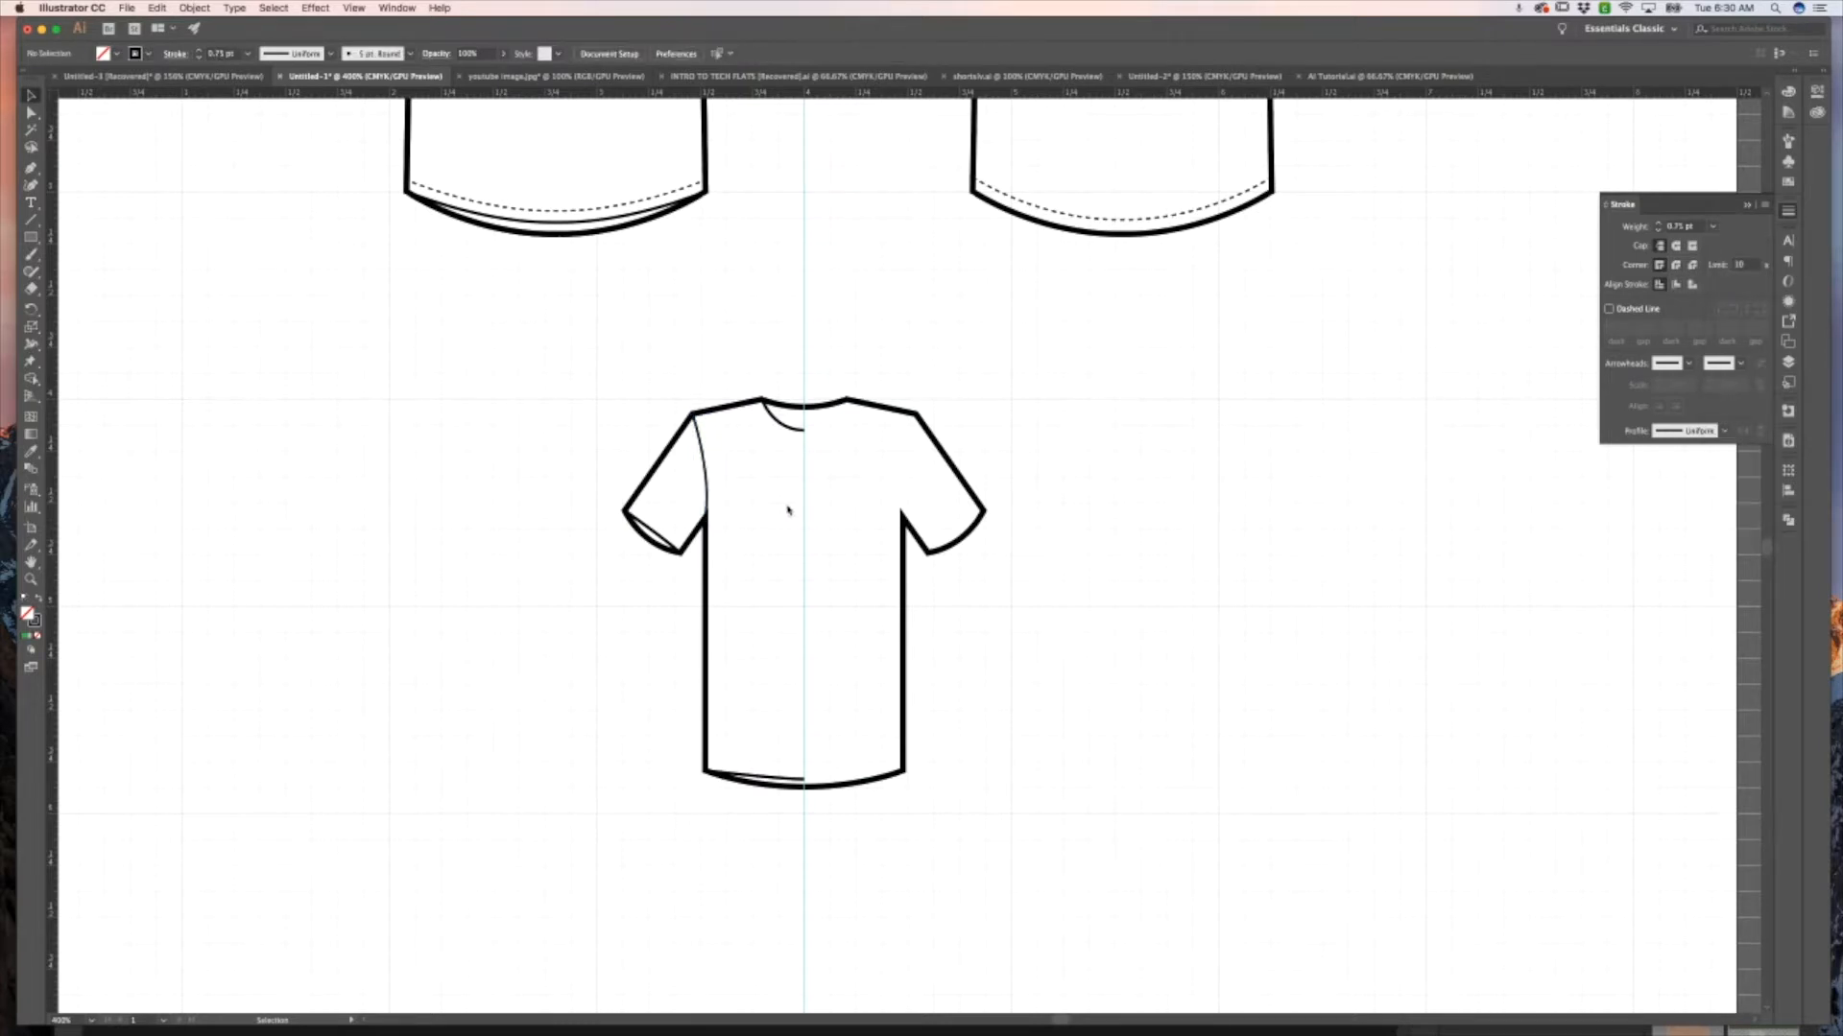
# Draw a second neckline curve just below the first, from the left shoulder line to the center guide.
pyautogui.press('p')
pyautogui.click(756, 400)
pyautogui.moveTo(803, 441); pyautogui.dragTo(842, 452)
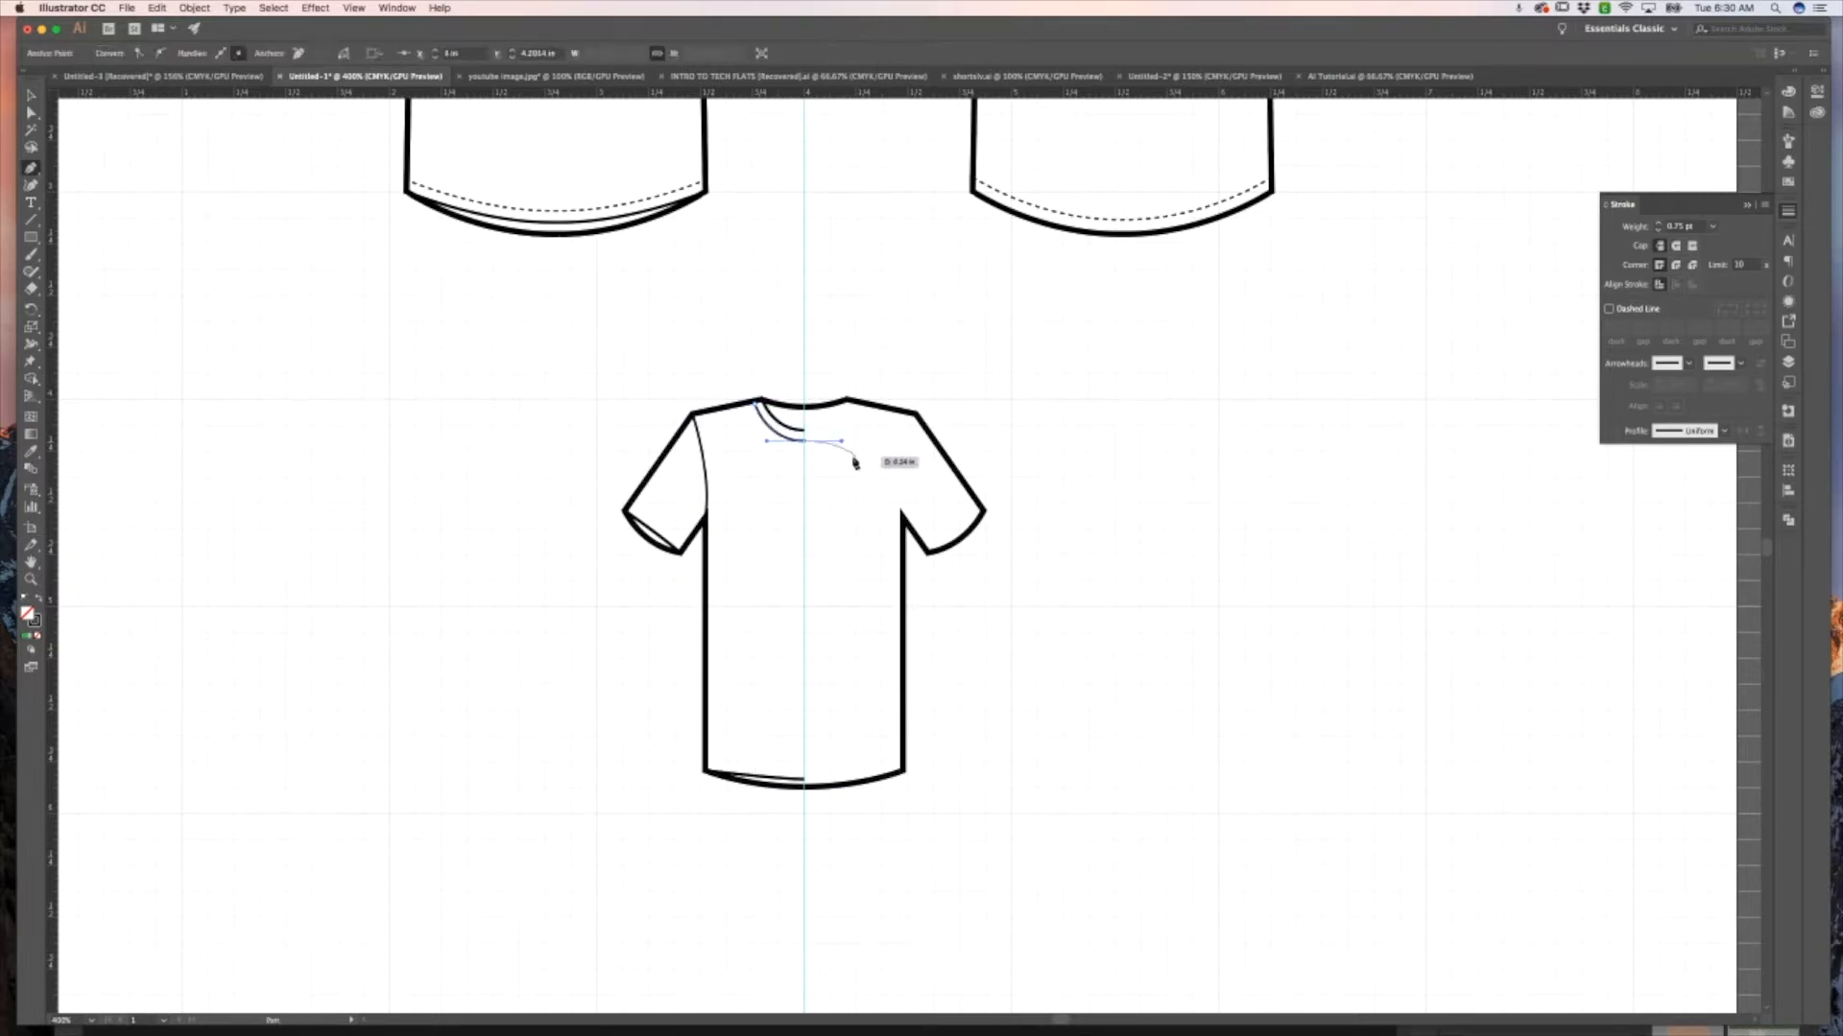
pyautogui.keyDown('super'); pyautogui.click(824, 456); pyautogui.keyUp('super')
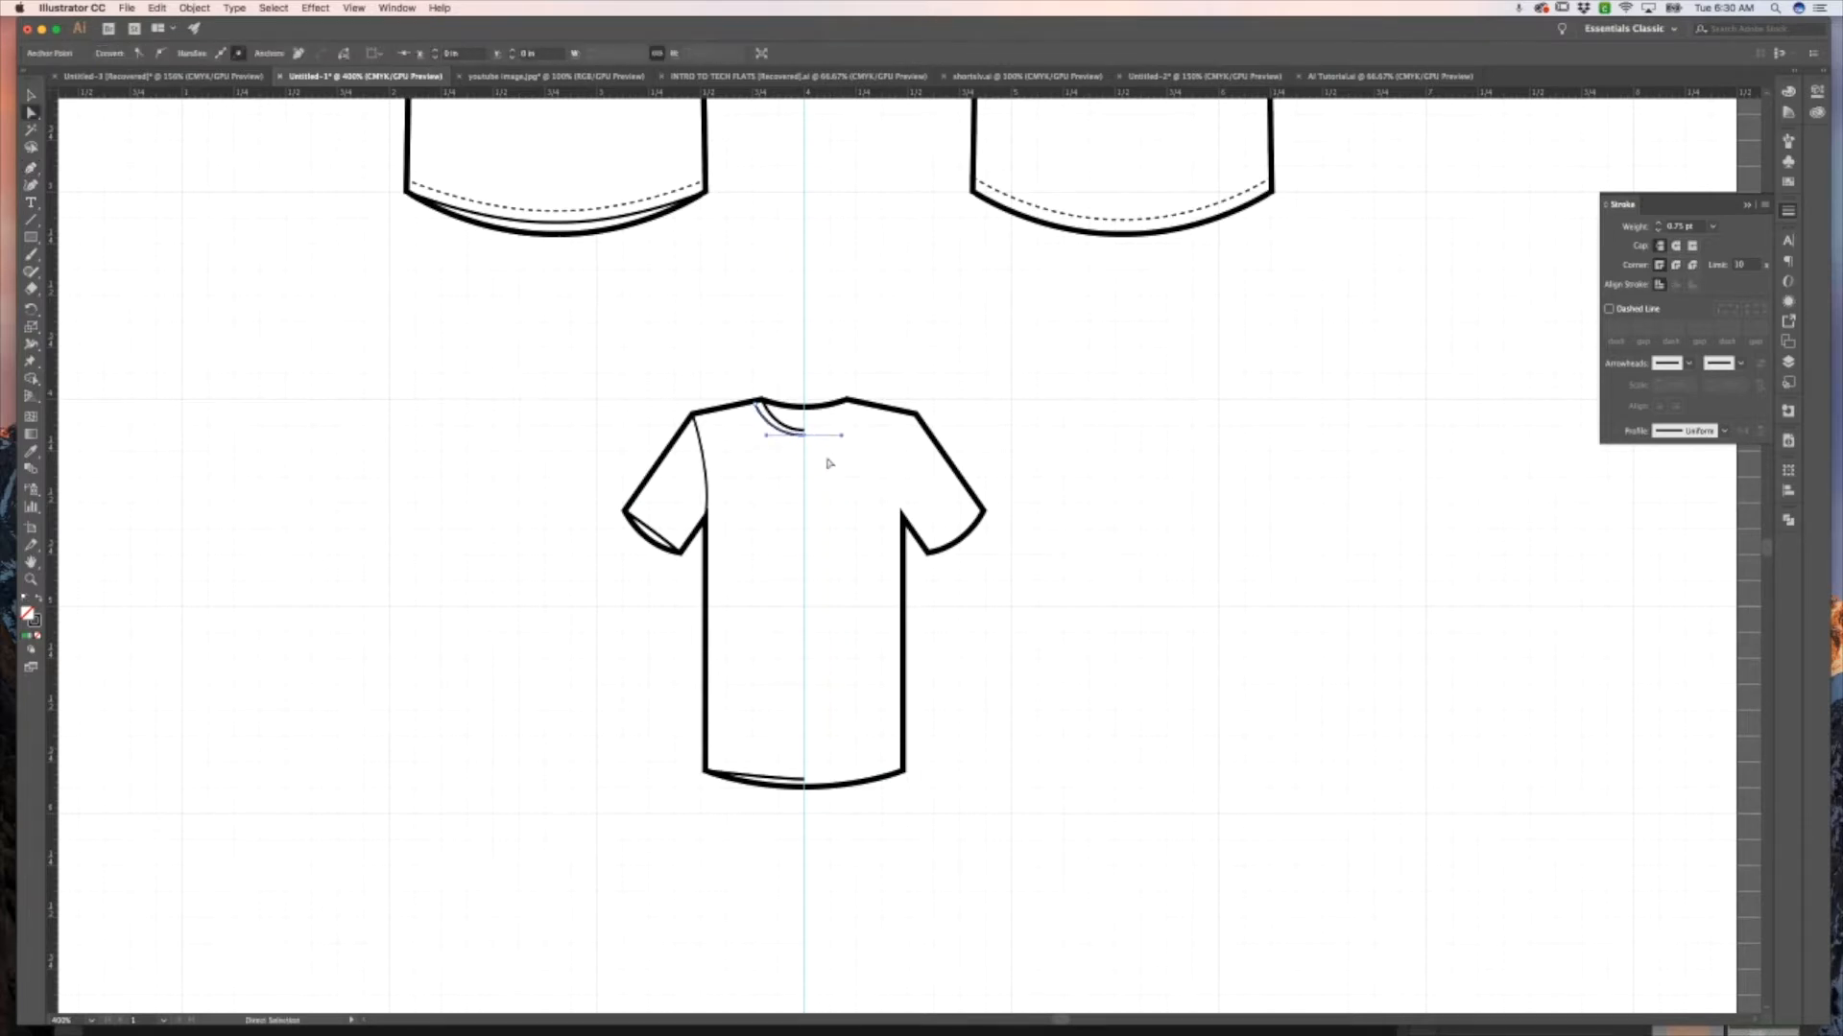
pyautogui.press('v')
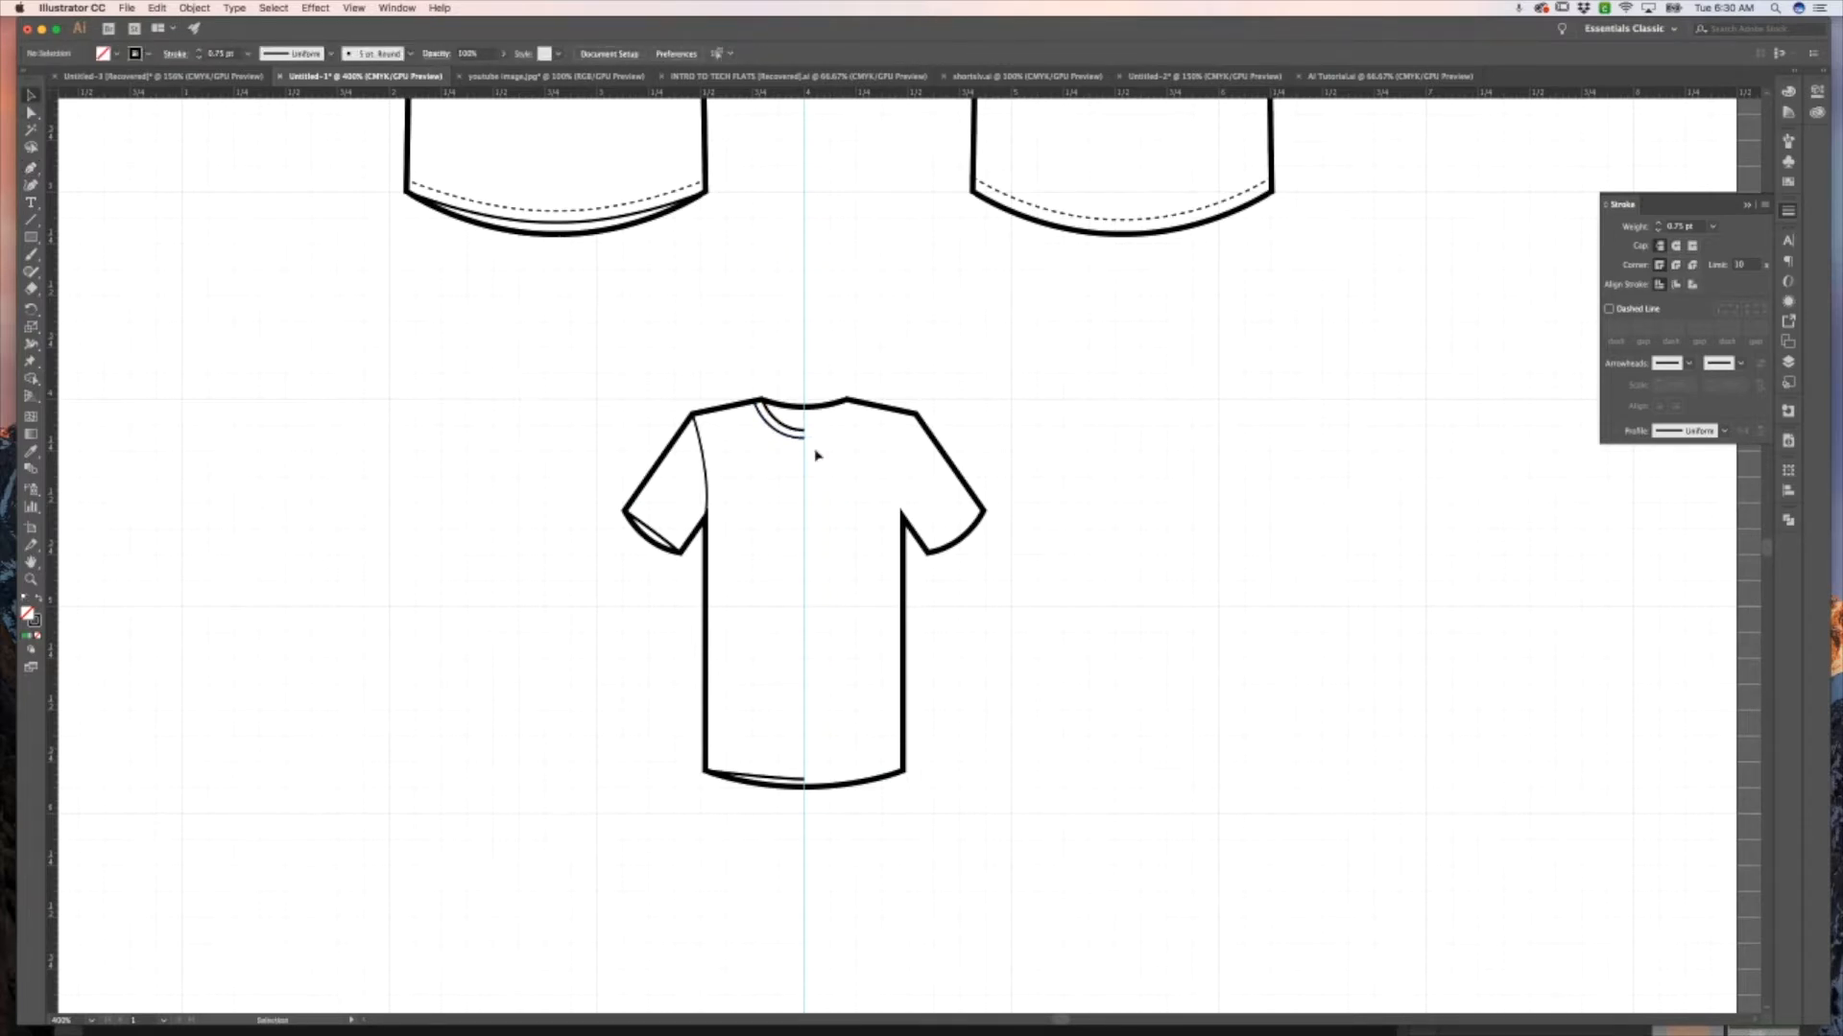
# Nudge the lower neckline curve down and make it a 0.5 pt dashed line with 1.5 pt dashes and 1.5 pt gaps.
pyautogui.click(789, 428)
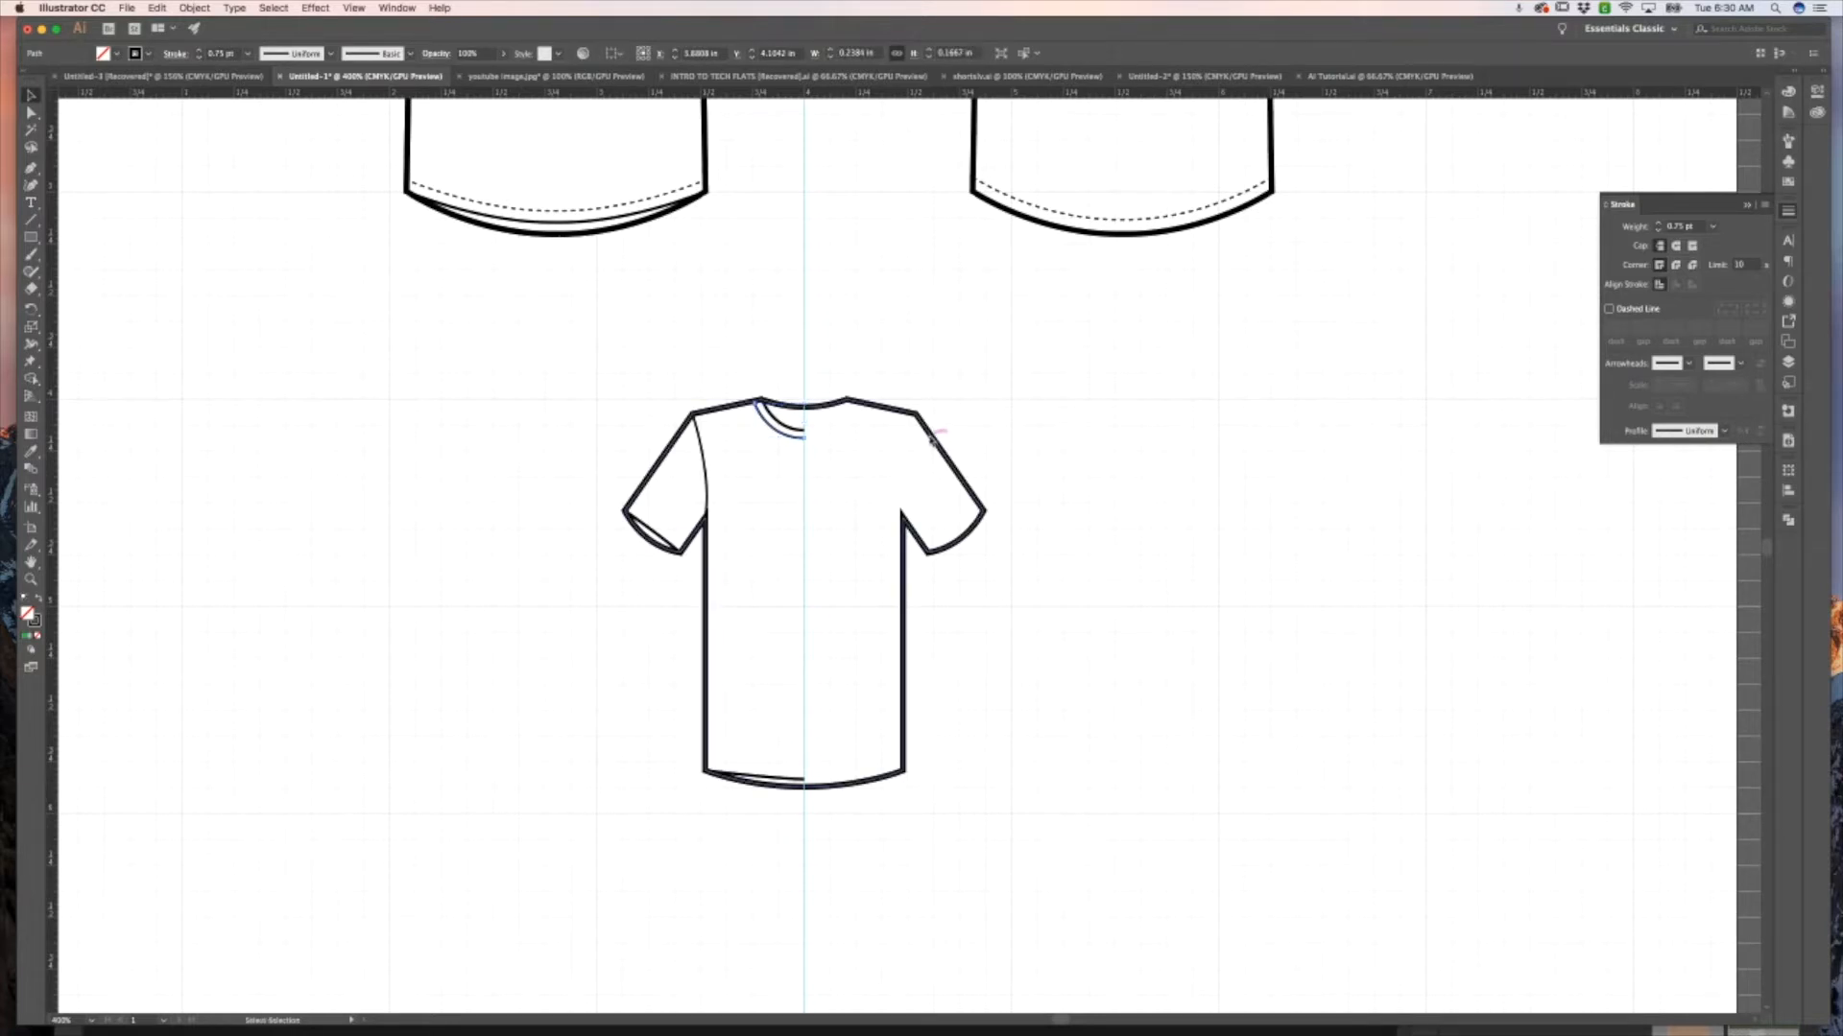
pyautogui.press('Down')
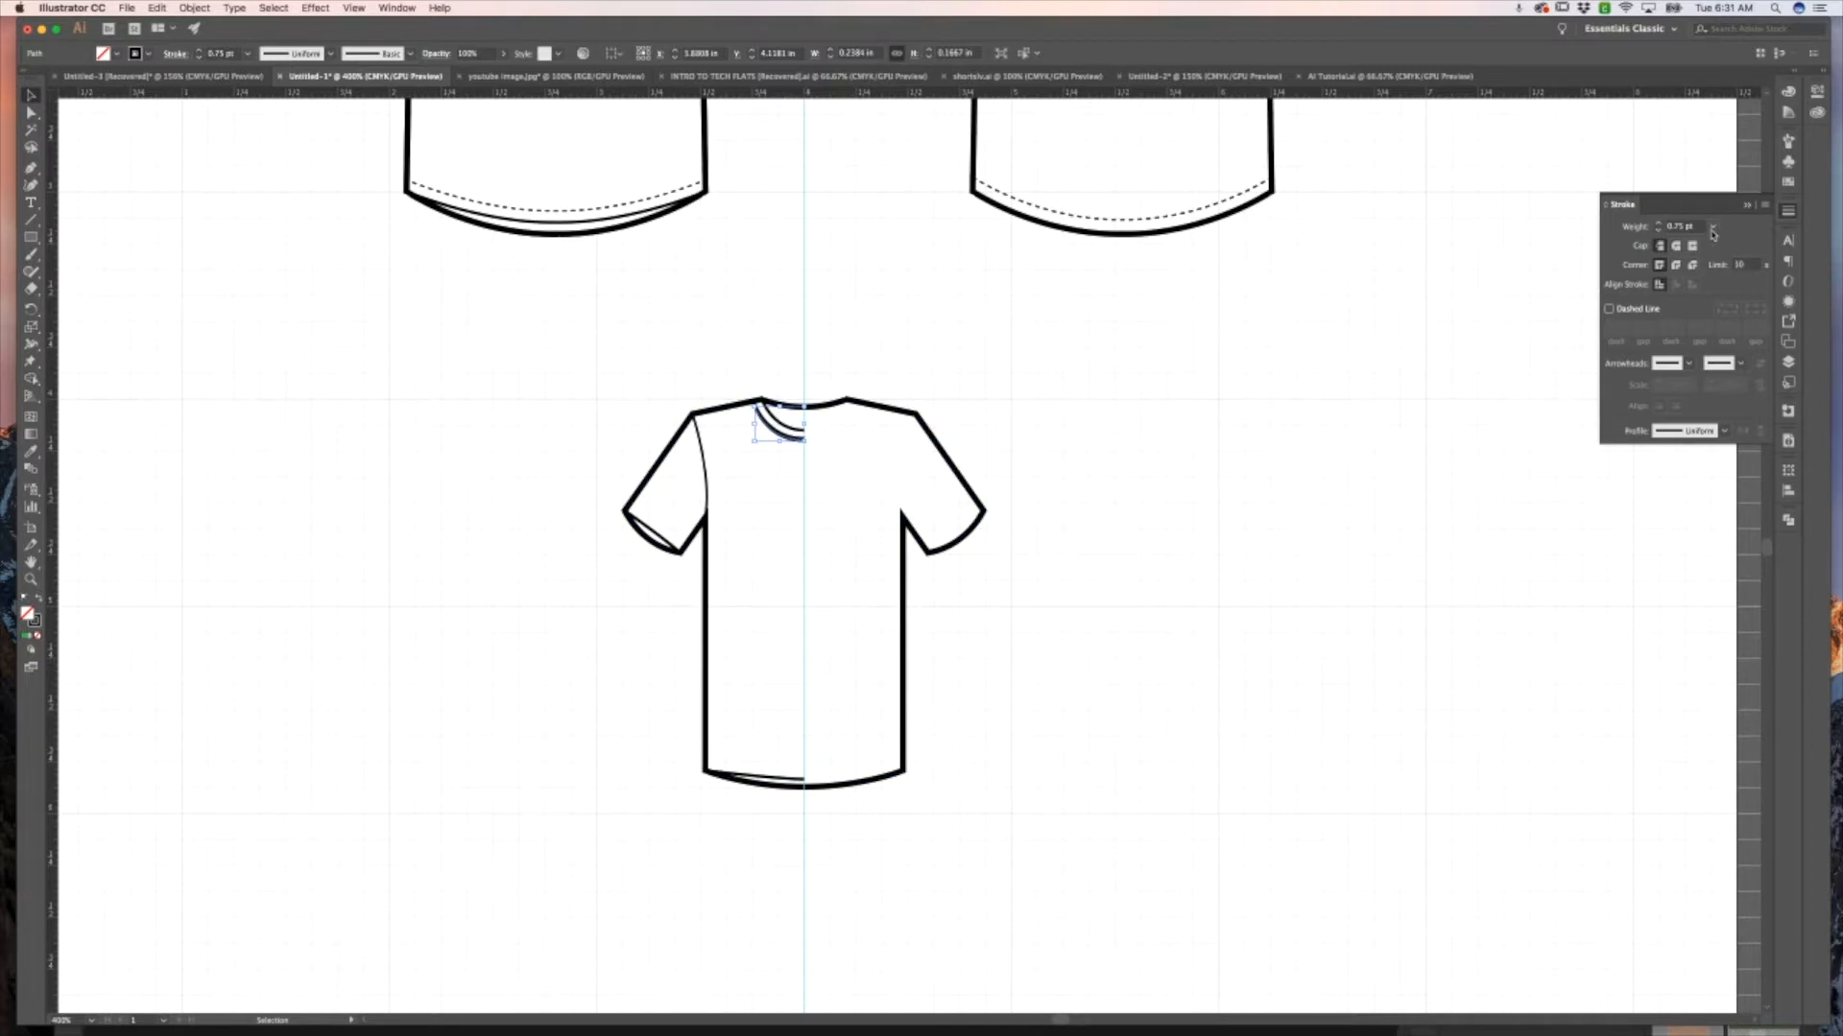
pyautogui.click(1712, 226)
pyautogui.click(1725, 262)
pyautogui.click(1609, 310)
pyautogui.write('1.5')
pyautogui.press('Tab')
pyautogui.write('1')
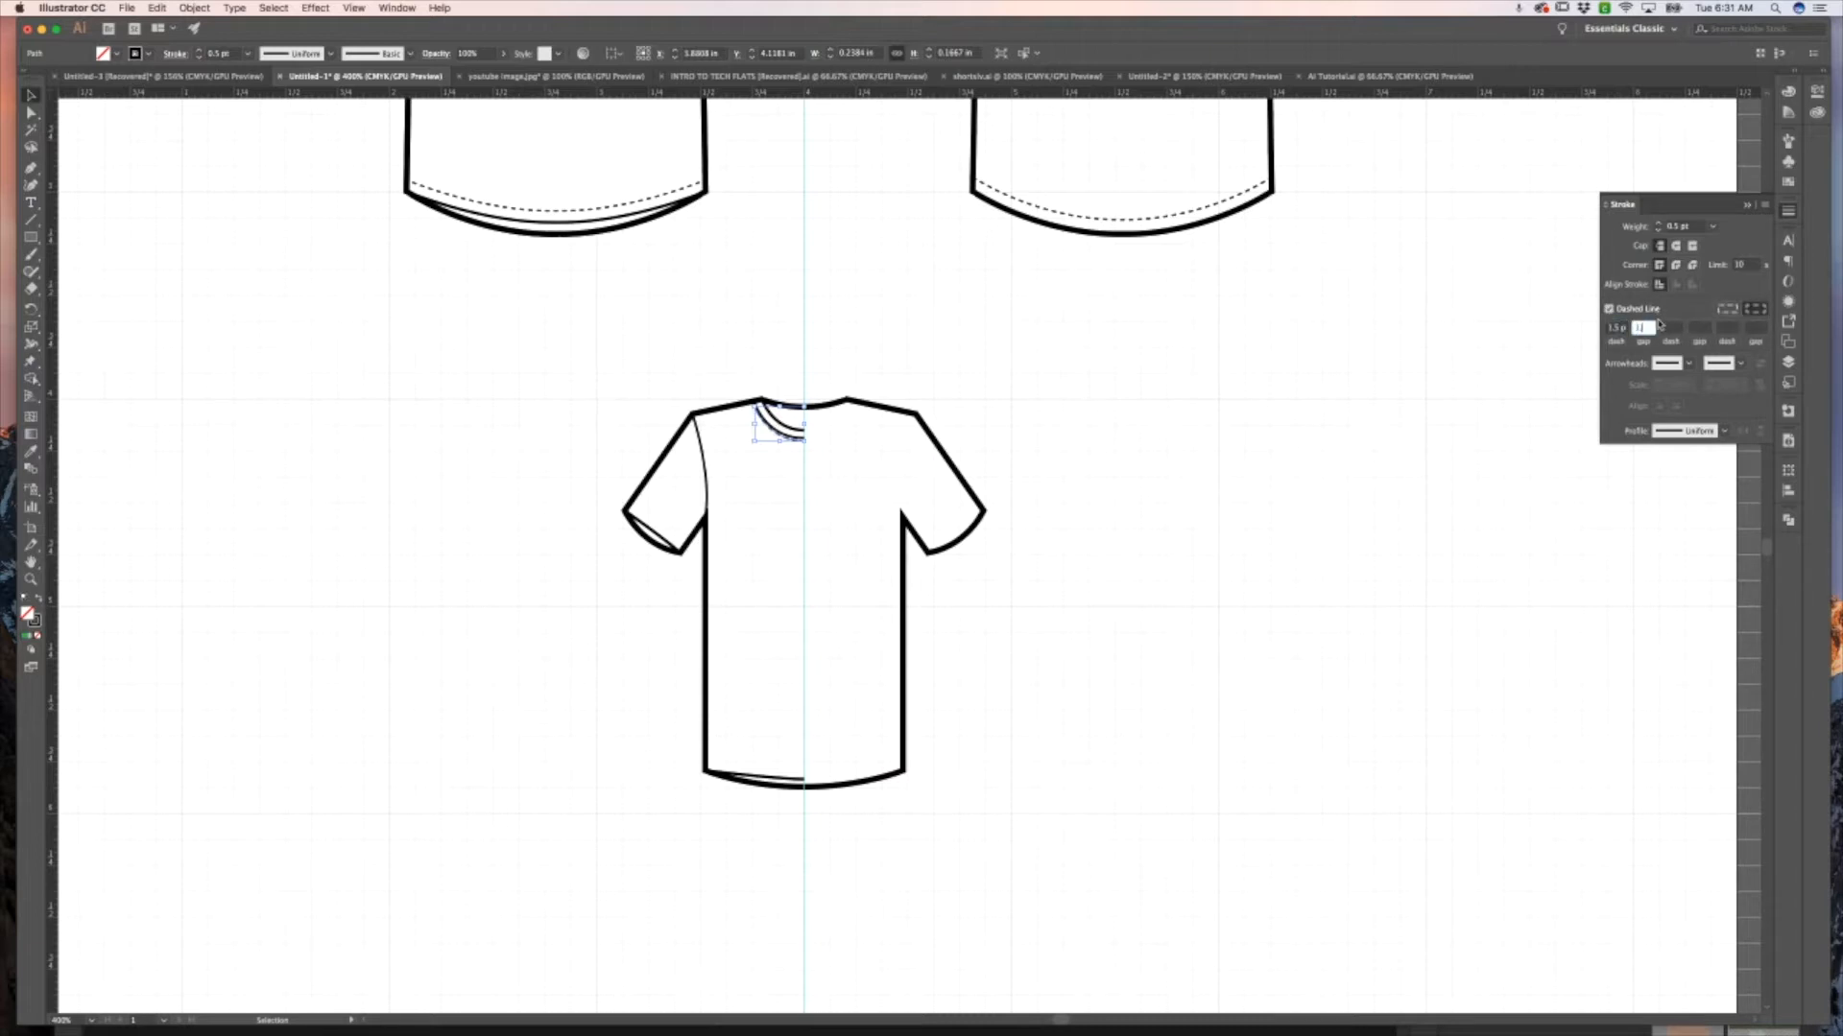
pyautogui.write('.5')
pyautogui.press('Return')
# Adjust the dashed neckline's upper end point so it meets the left shoulder line.
pyautogui.press('a')
pyautogui.click(755, 406)
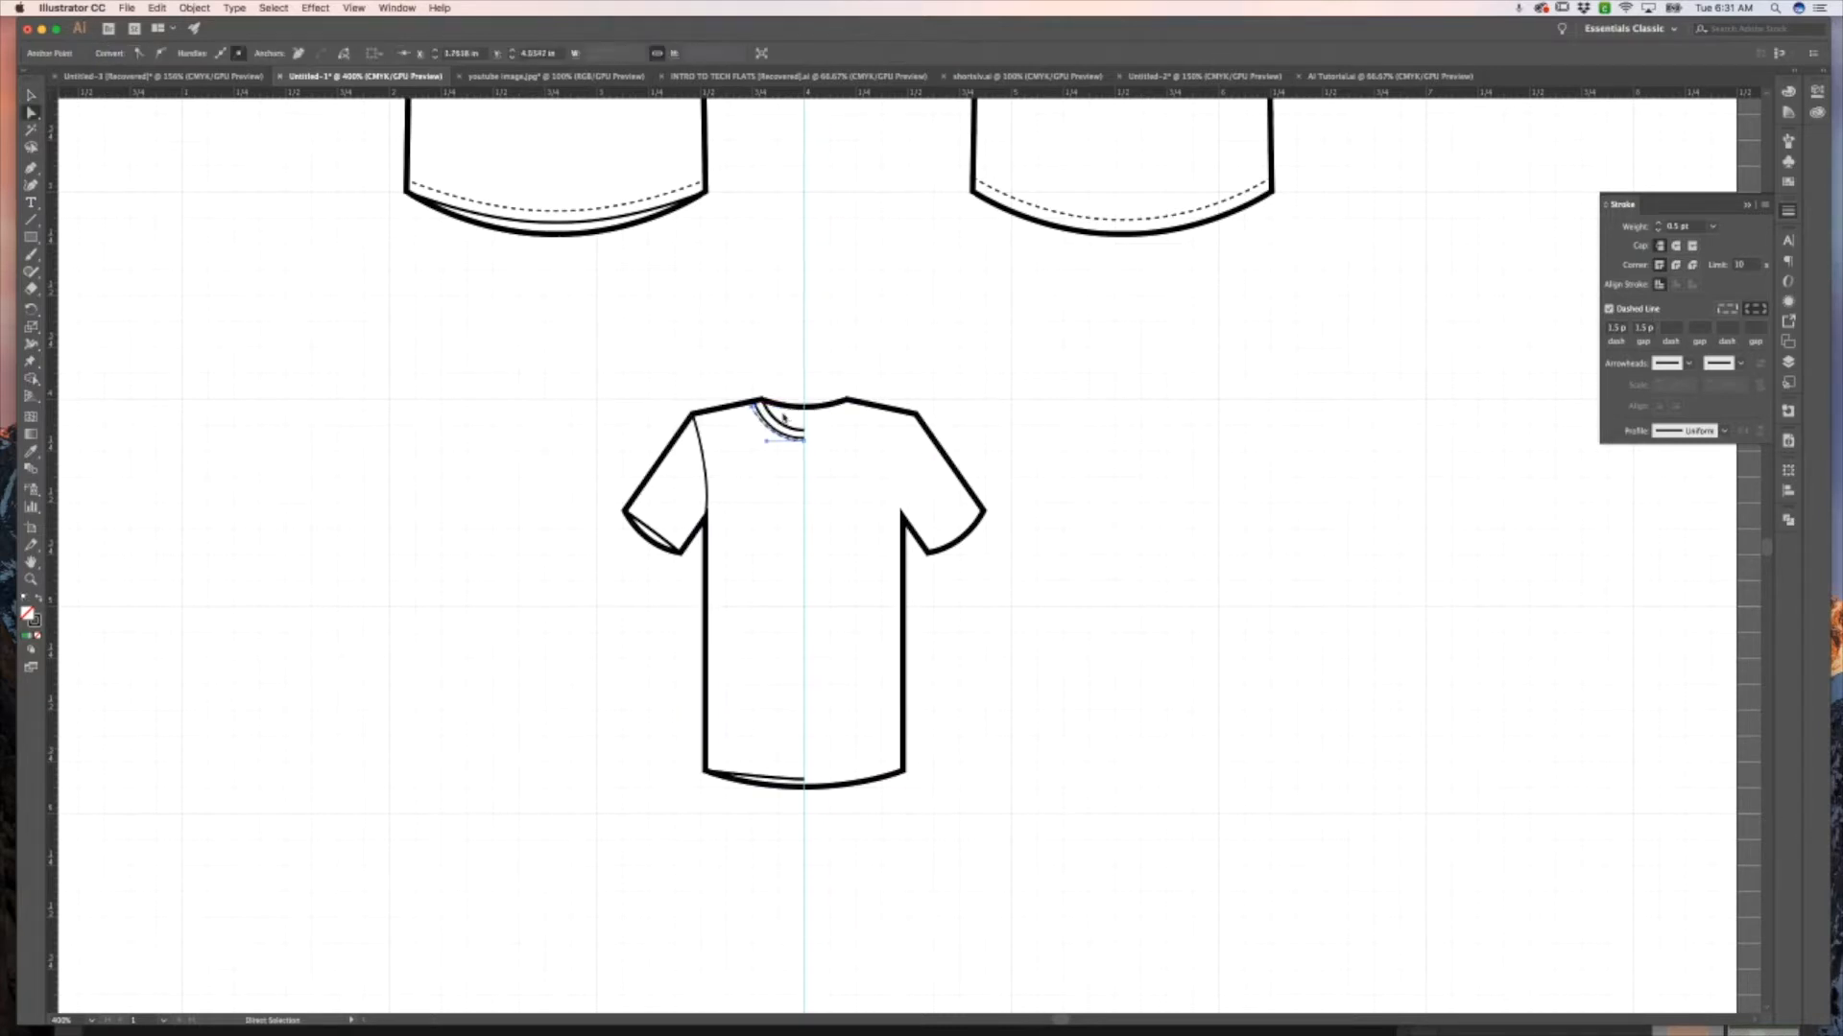
pyautogui.click(779, 384)
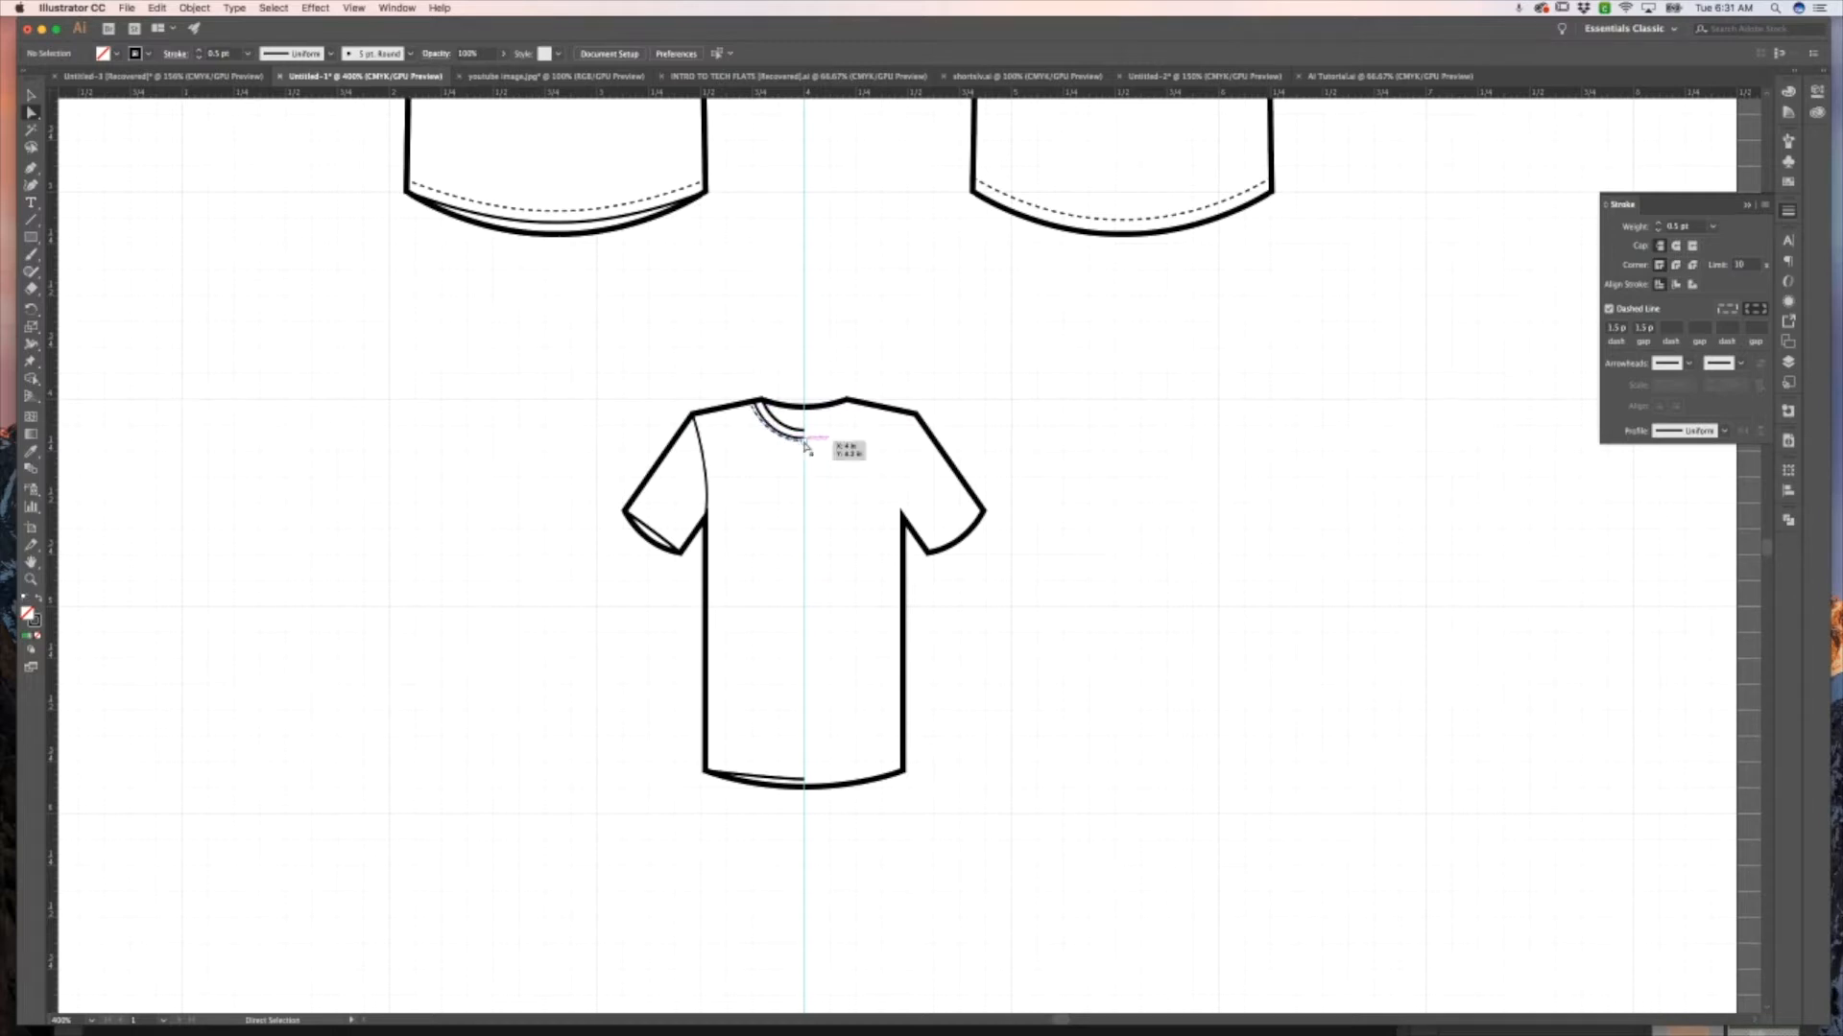
# Duplicate the left sleeve's opening line slightly above the original.
pyautogui.press('v')
pyautogui.click(670, 544)
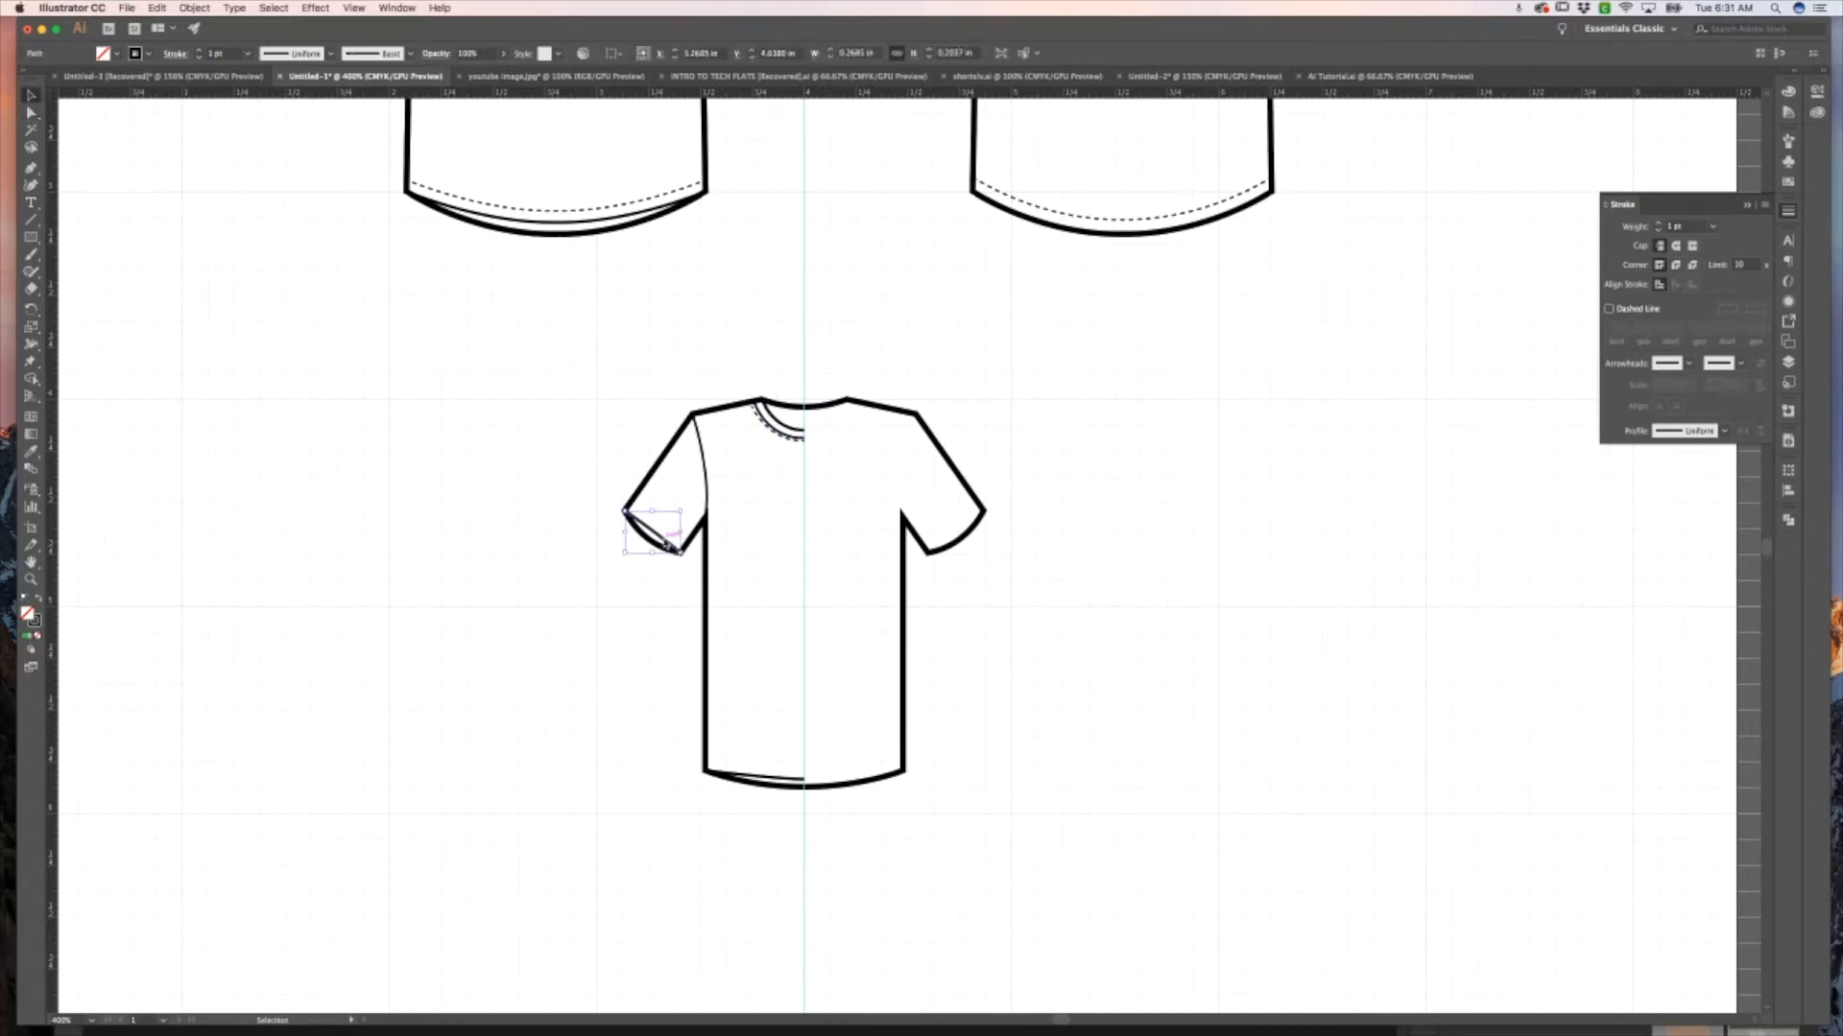
pyautogui.moveTo(670, 544); pyautogui.dragTo(673, 538)
# Copy the dashed neckline's stroke style onto the duplicated sleeve line and nudge that line up slightly.
pyautogui.press('i')
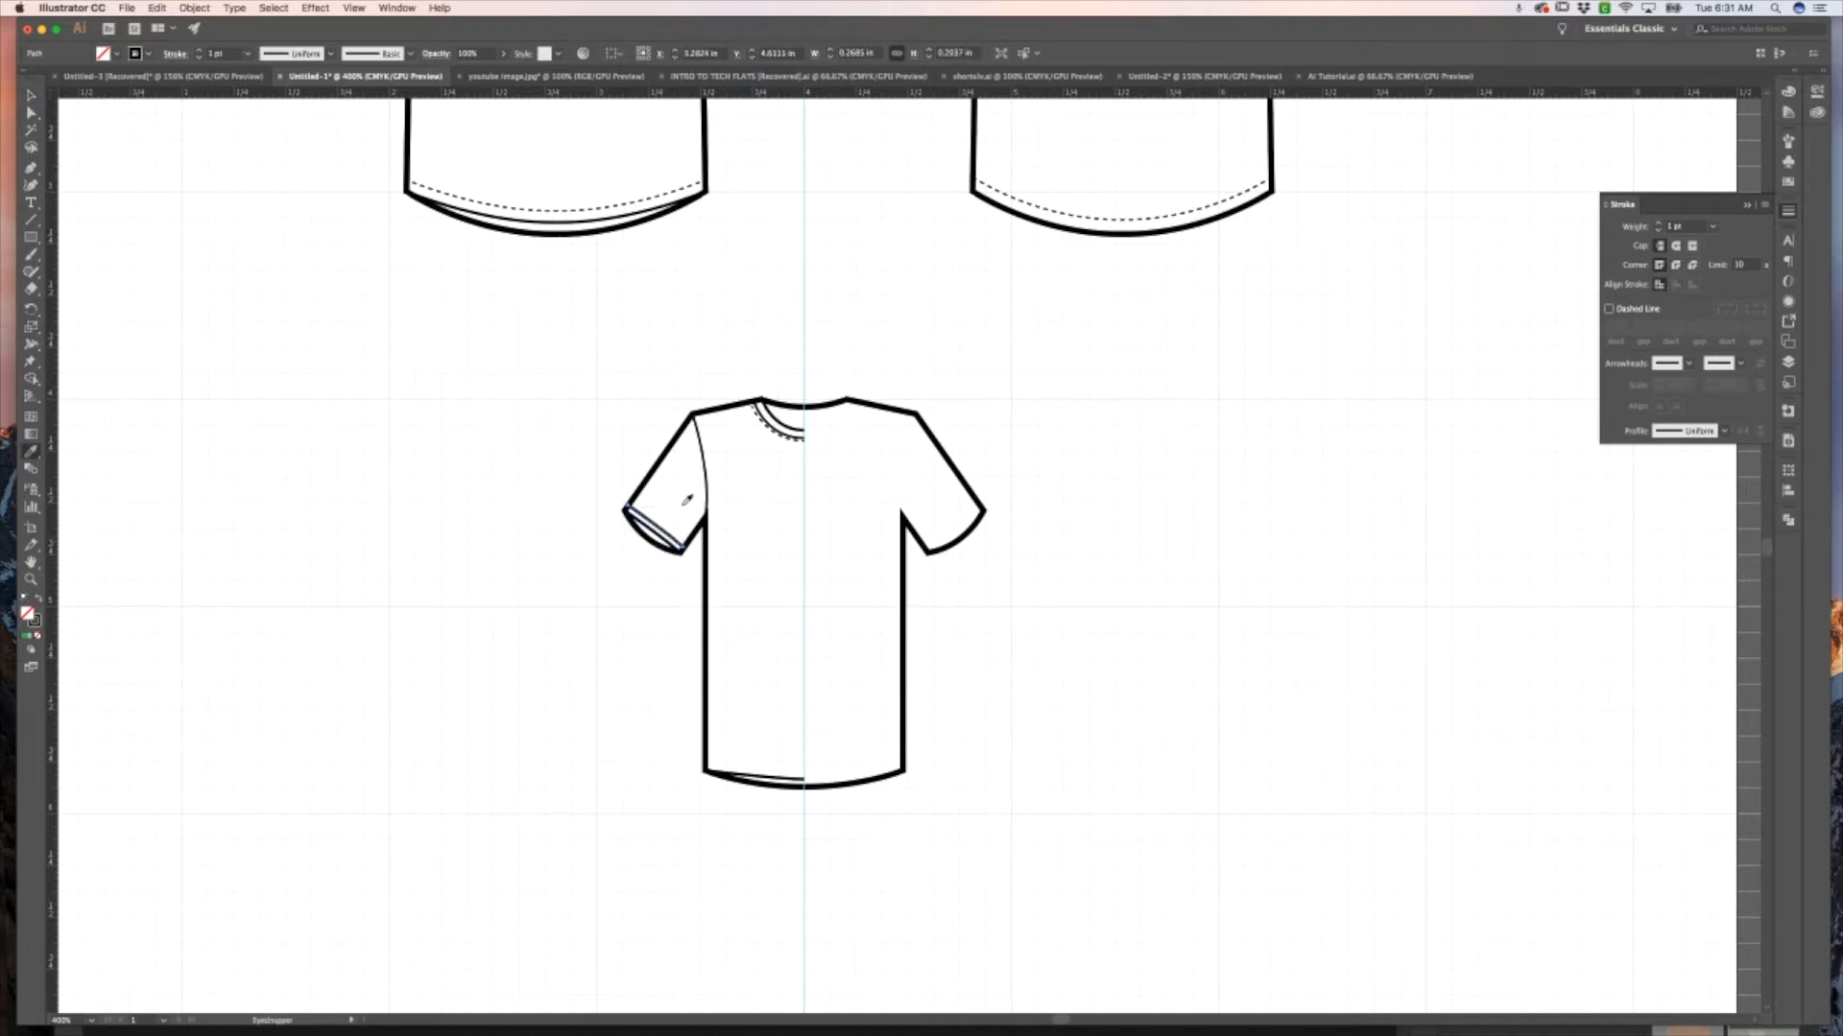
pyautogui.click(773, 429)
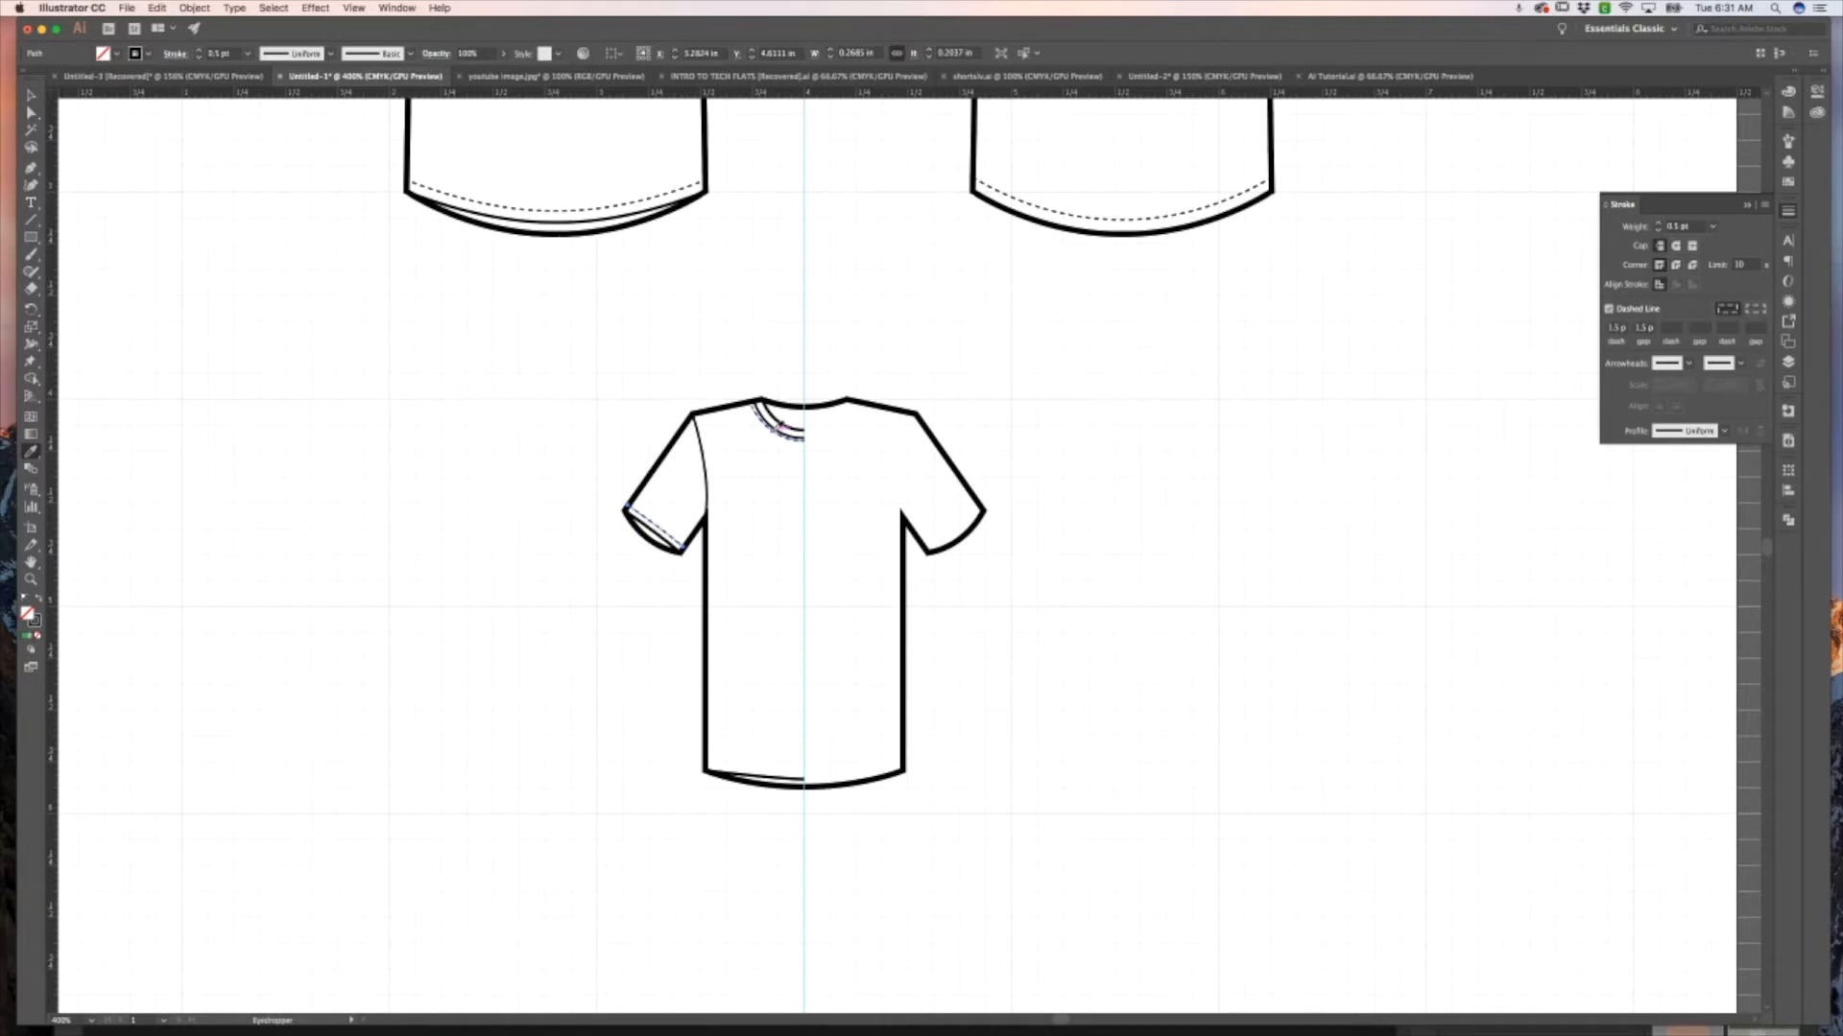
pyautogui.press('v')
pyautogui.press('super+shift+a')
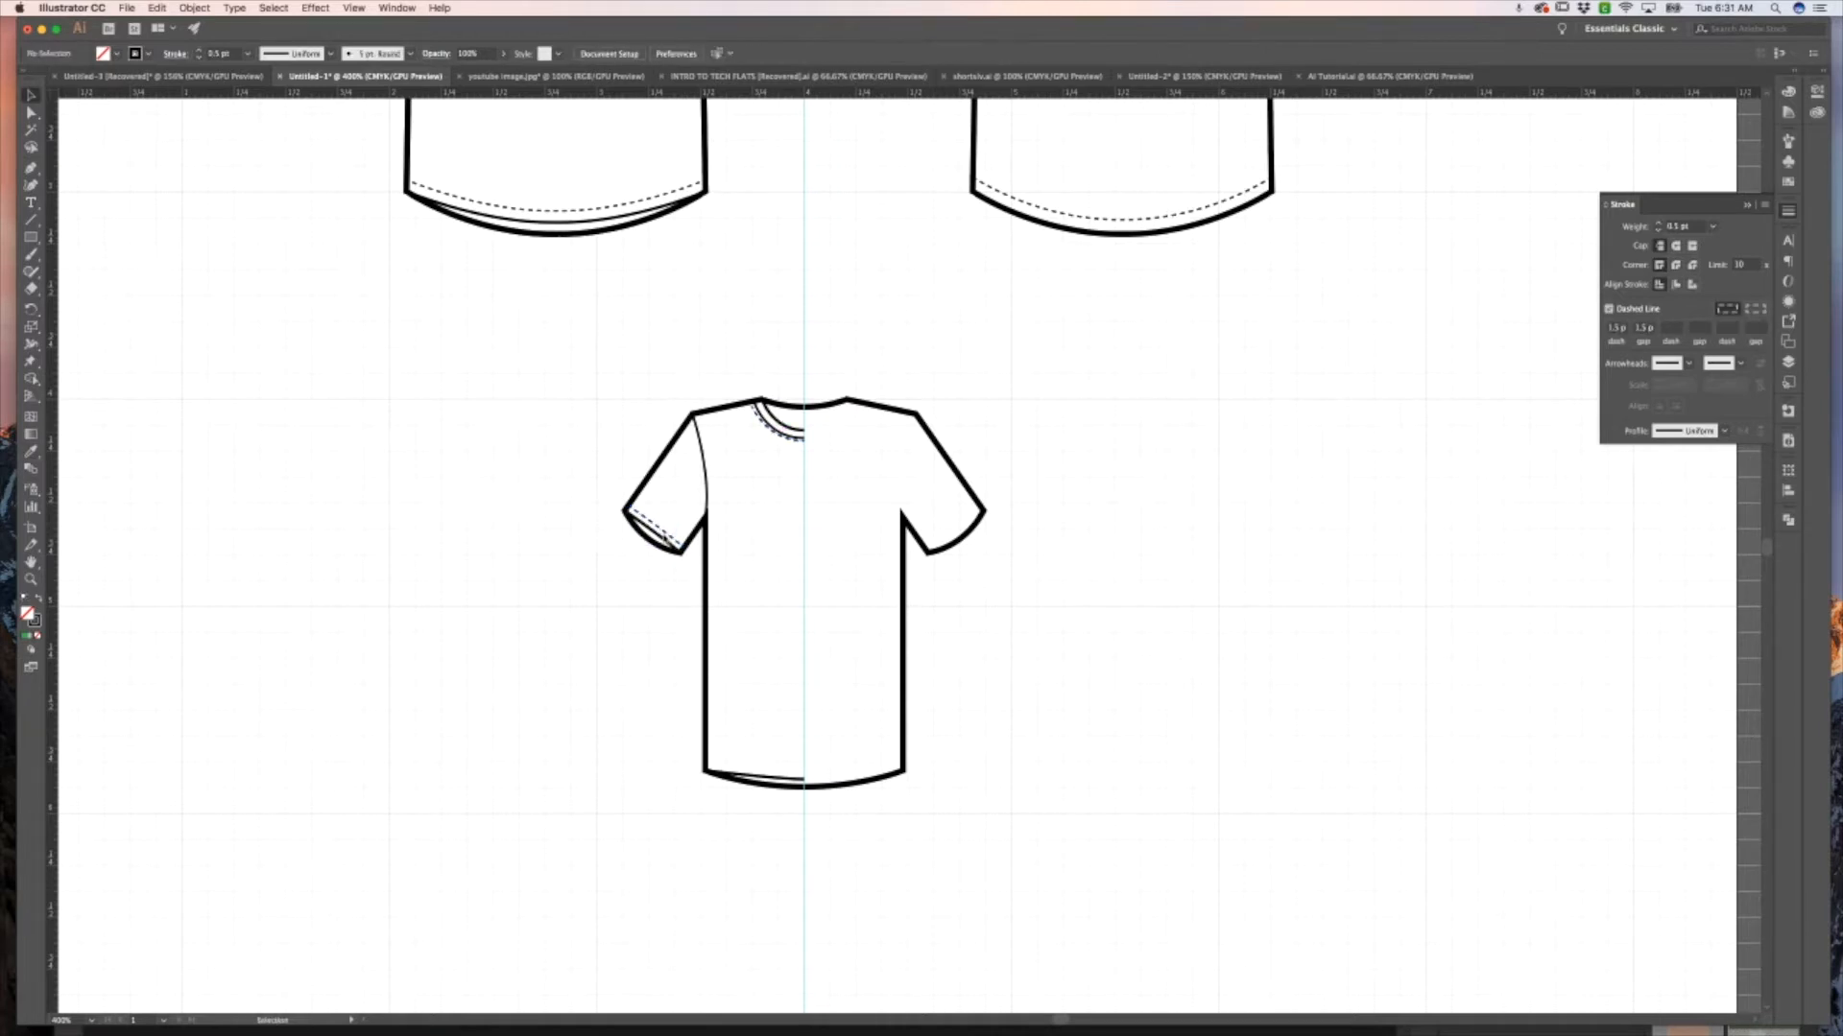
pyautogui.click(672, 528)
pyautogui.press('Up')
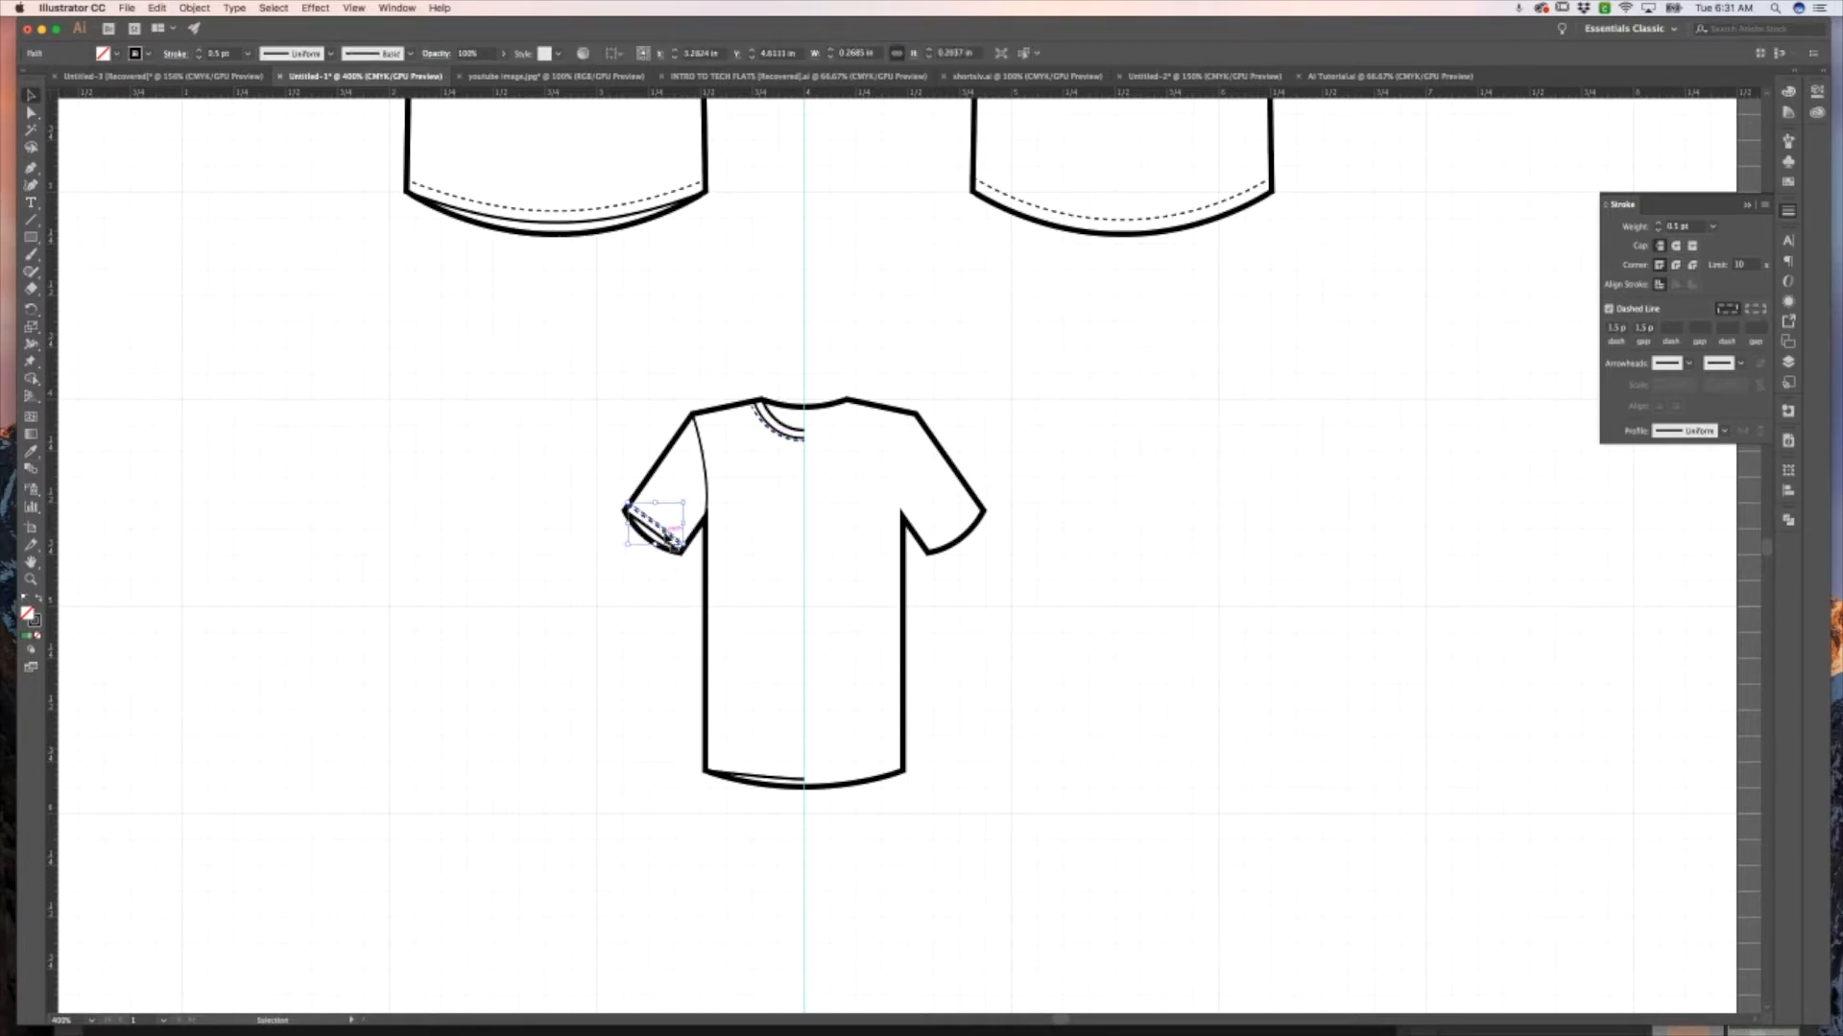
# Add a second dashed stitch row parallel to the first along the left sleeve's opening.
pyautogui.moveTo(669, 536); pyautogui.dragTo(672, 539)
pyautogui.press('super+shift+a')
pyautogui.click(665, 531)
pyautogui.moveTo(669, 533); pyautogui.dragTo(672, 531)
pyautogui.press('super+shift+a')
pyautogui.press('p')
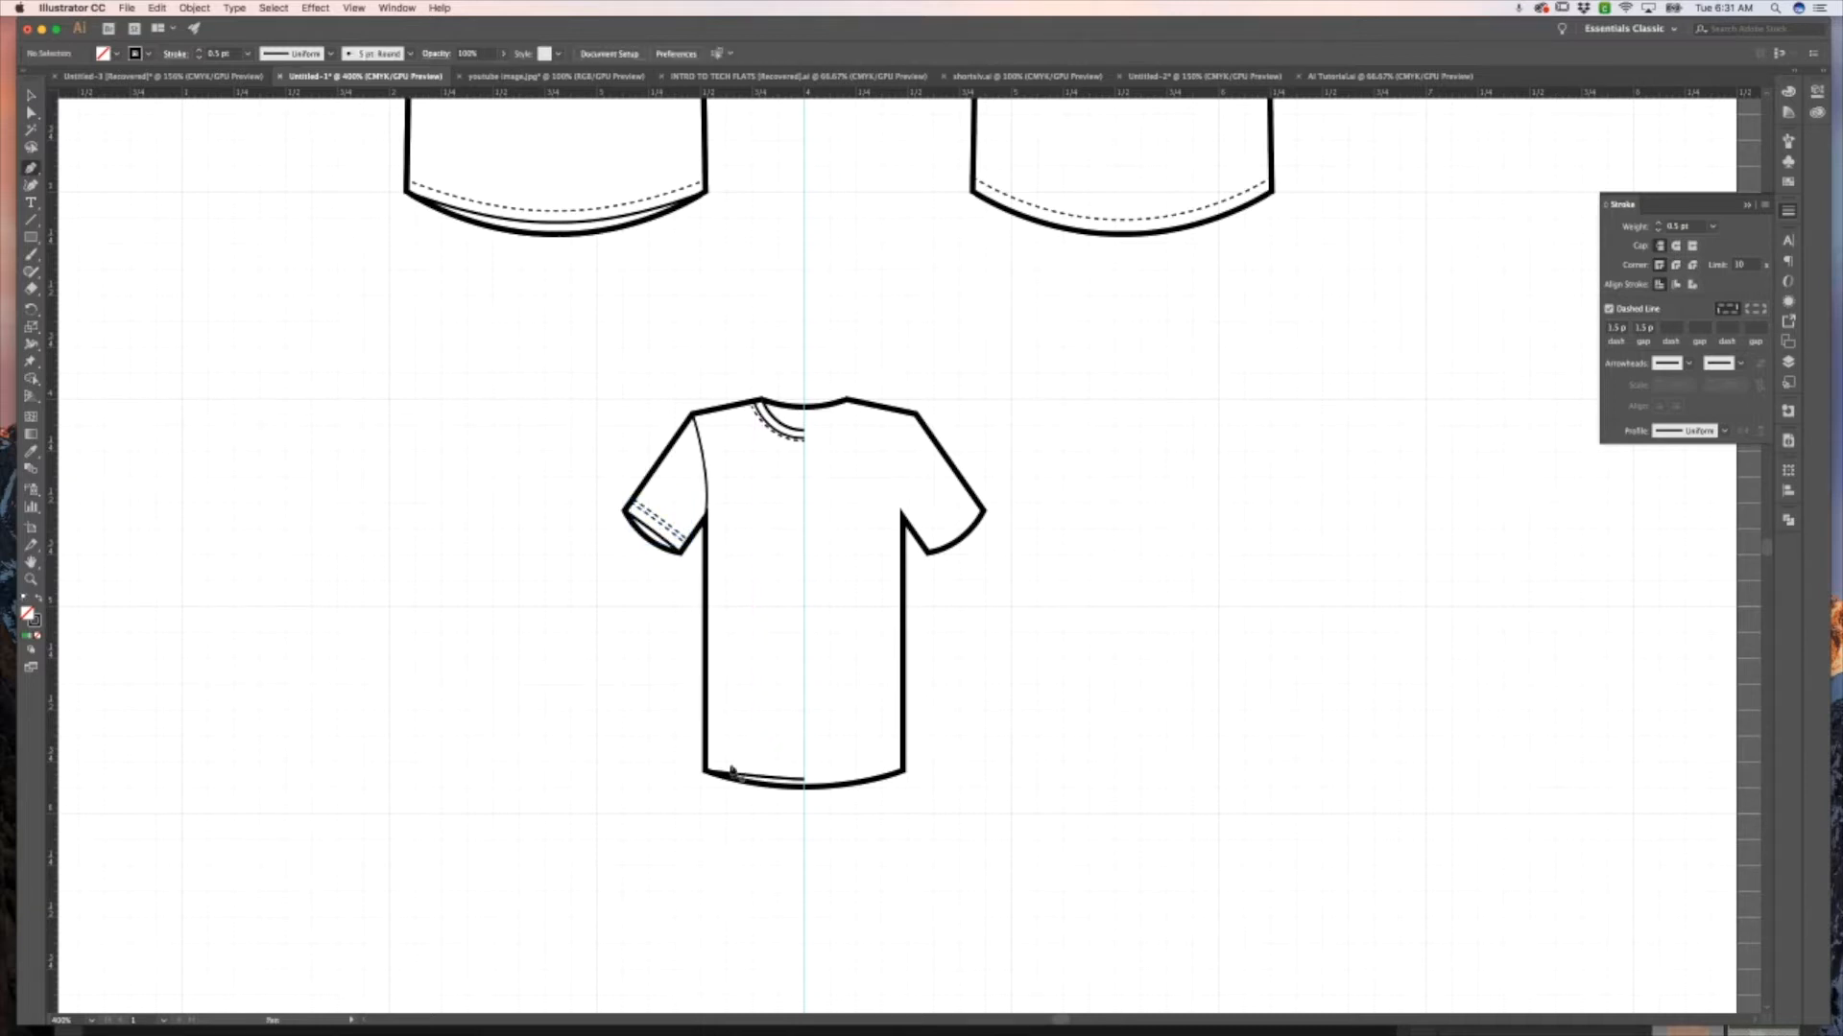
# Duplicate the left half's hem line slightly above the original.
pyautogui.press('v')
pyautogui.click(778, 779)
pyautogui.press('super+c')
pyautogui.press('super+f')
pyautogui.press('Up')
pyautogui.press('Up')
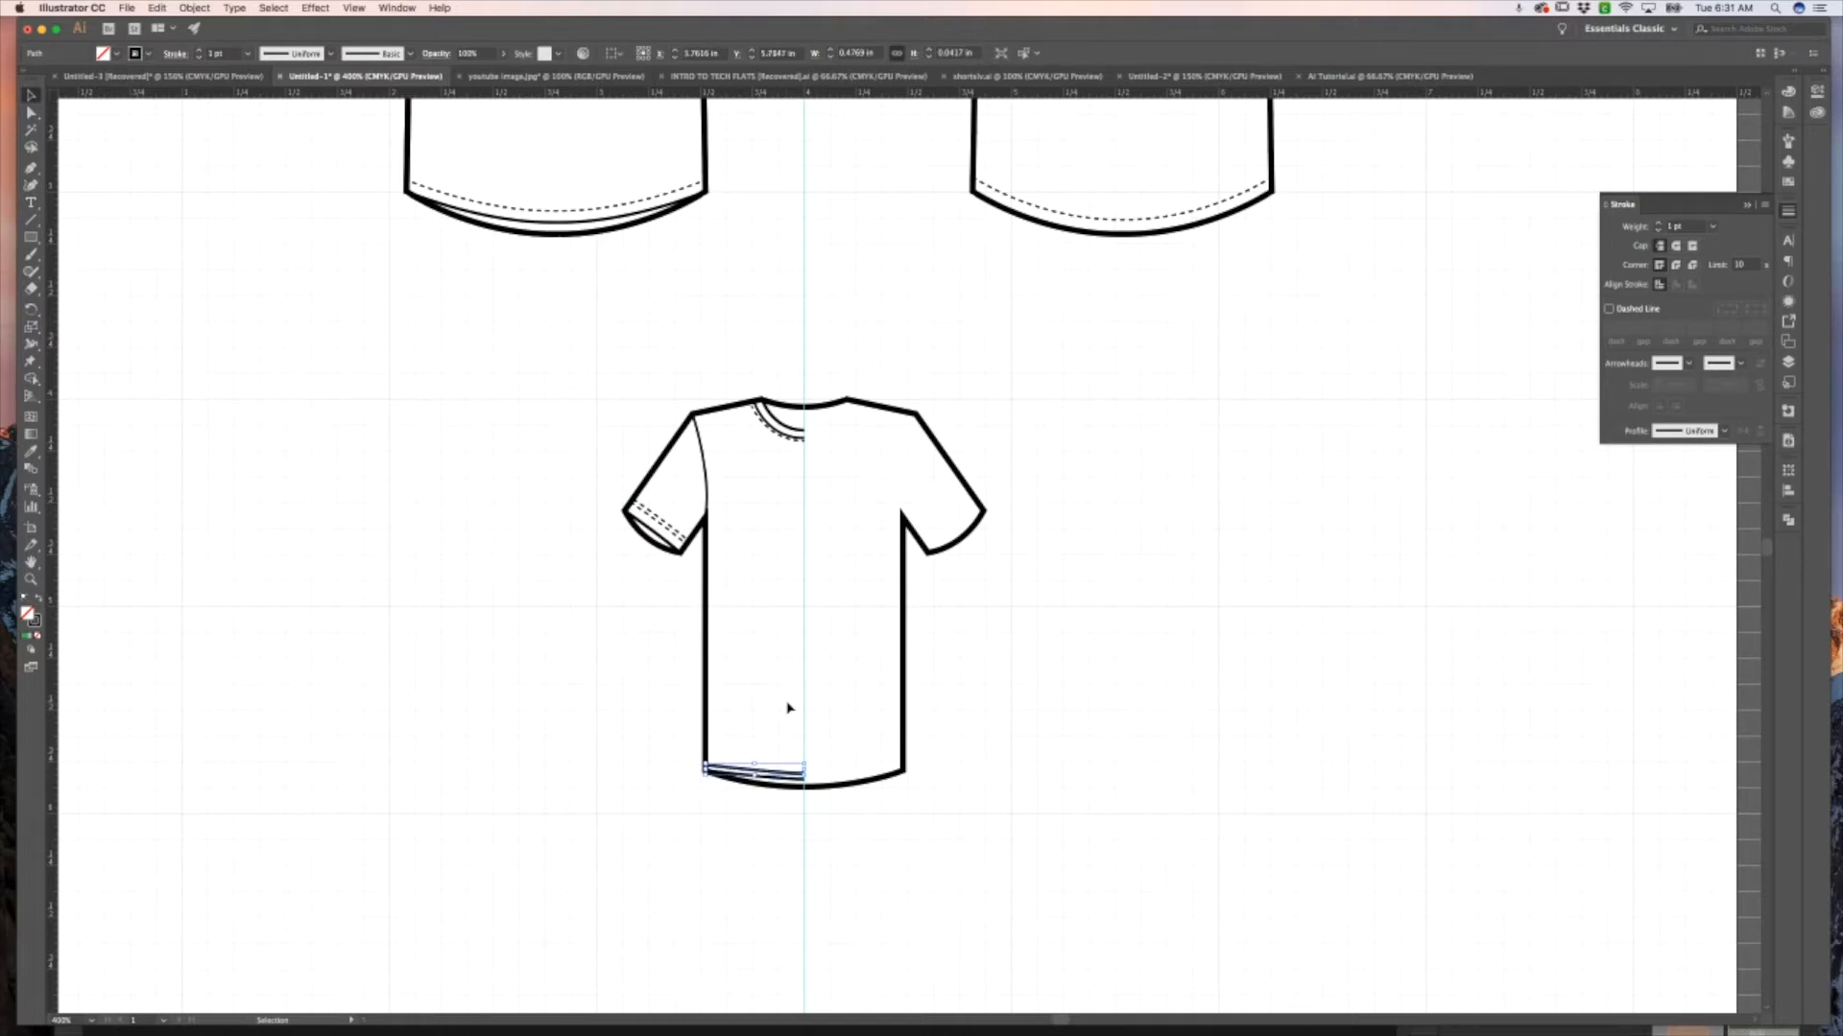
# Copy the sleeve's dashed stroke style onto the duplicated hem line and add a second dashed row just above it.
pyautogui.press('i')
pyautogui.click(678, 521)
pyautogui.press('v')
pyautogui.click(792, 780)
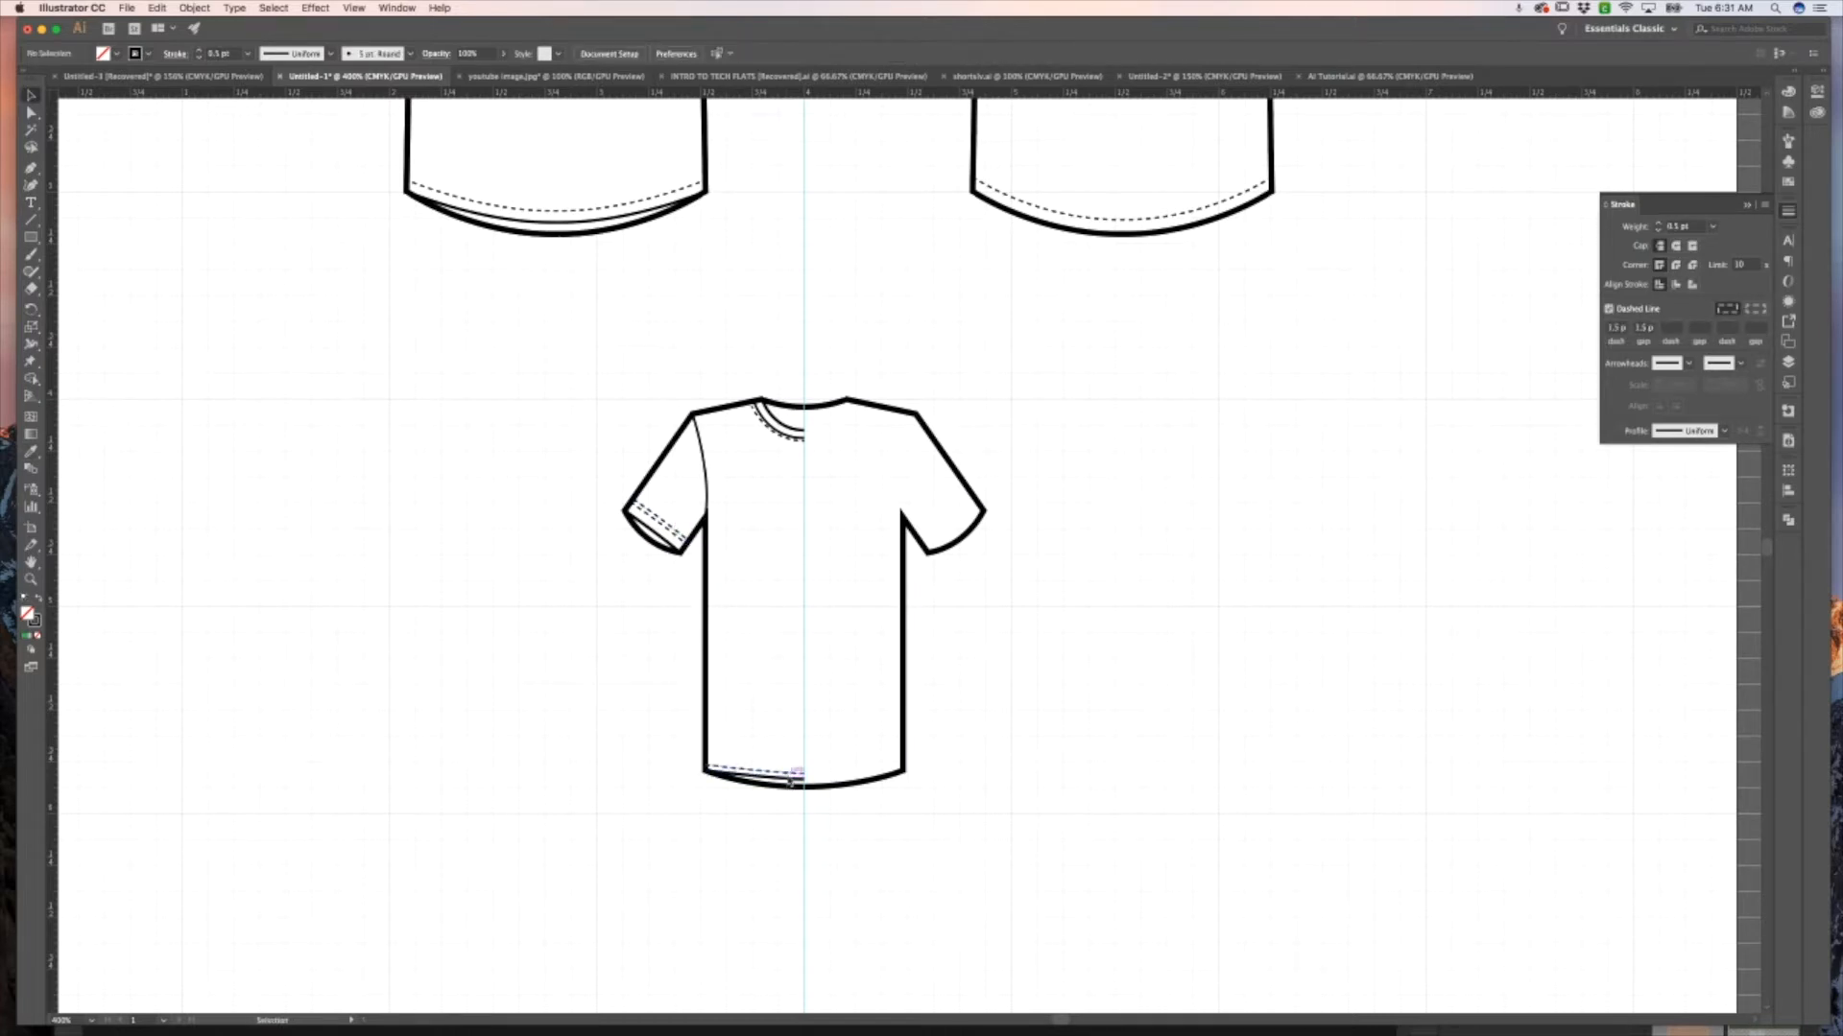
pyautogui.moveTo(790, 780); pyautogui.dragTo(787, 774)
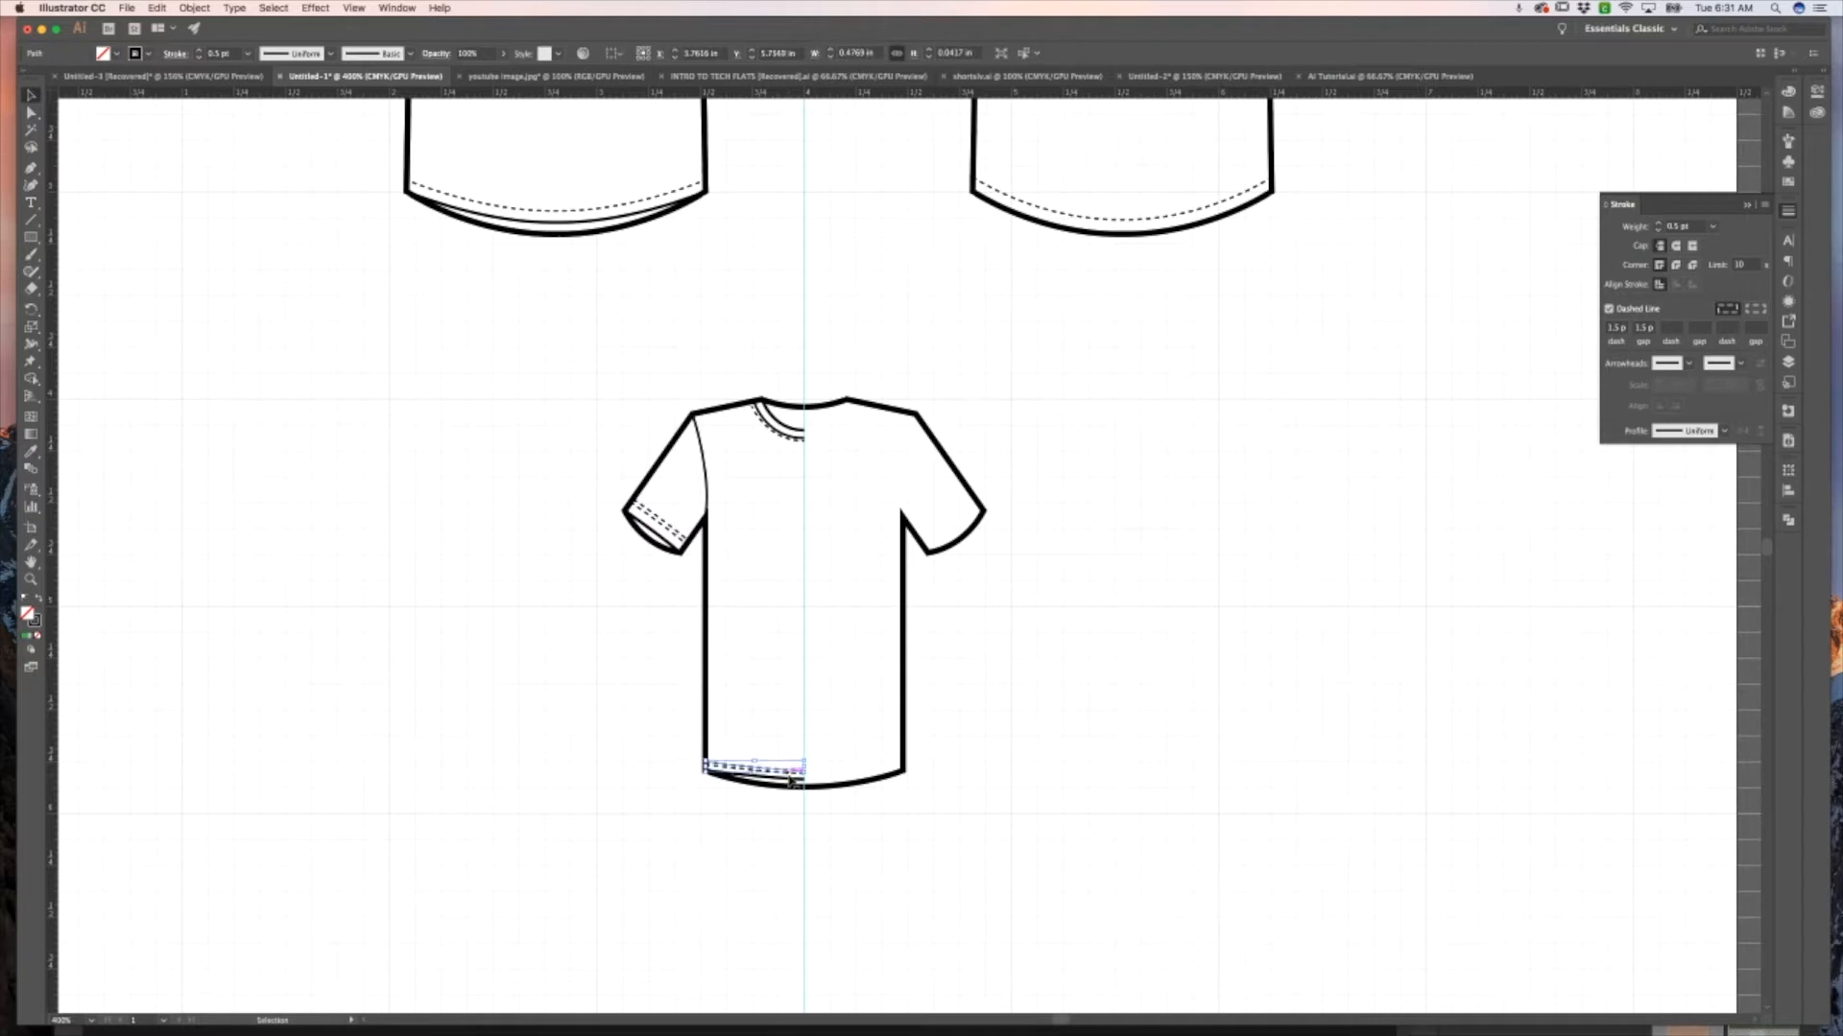
pyautogui.press('super+shift+a')
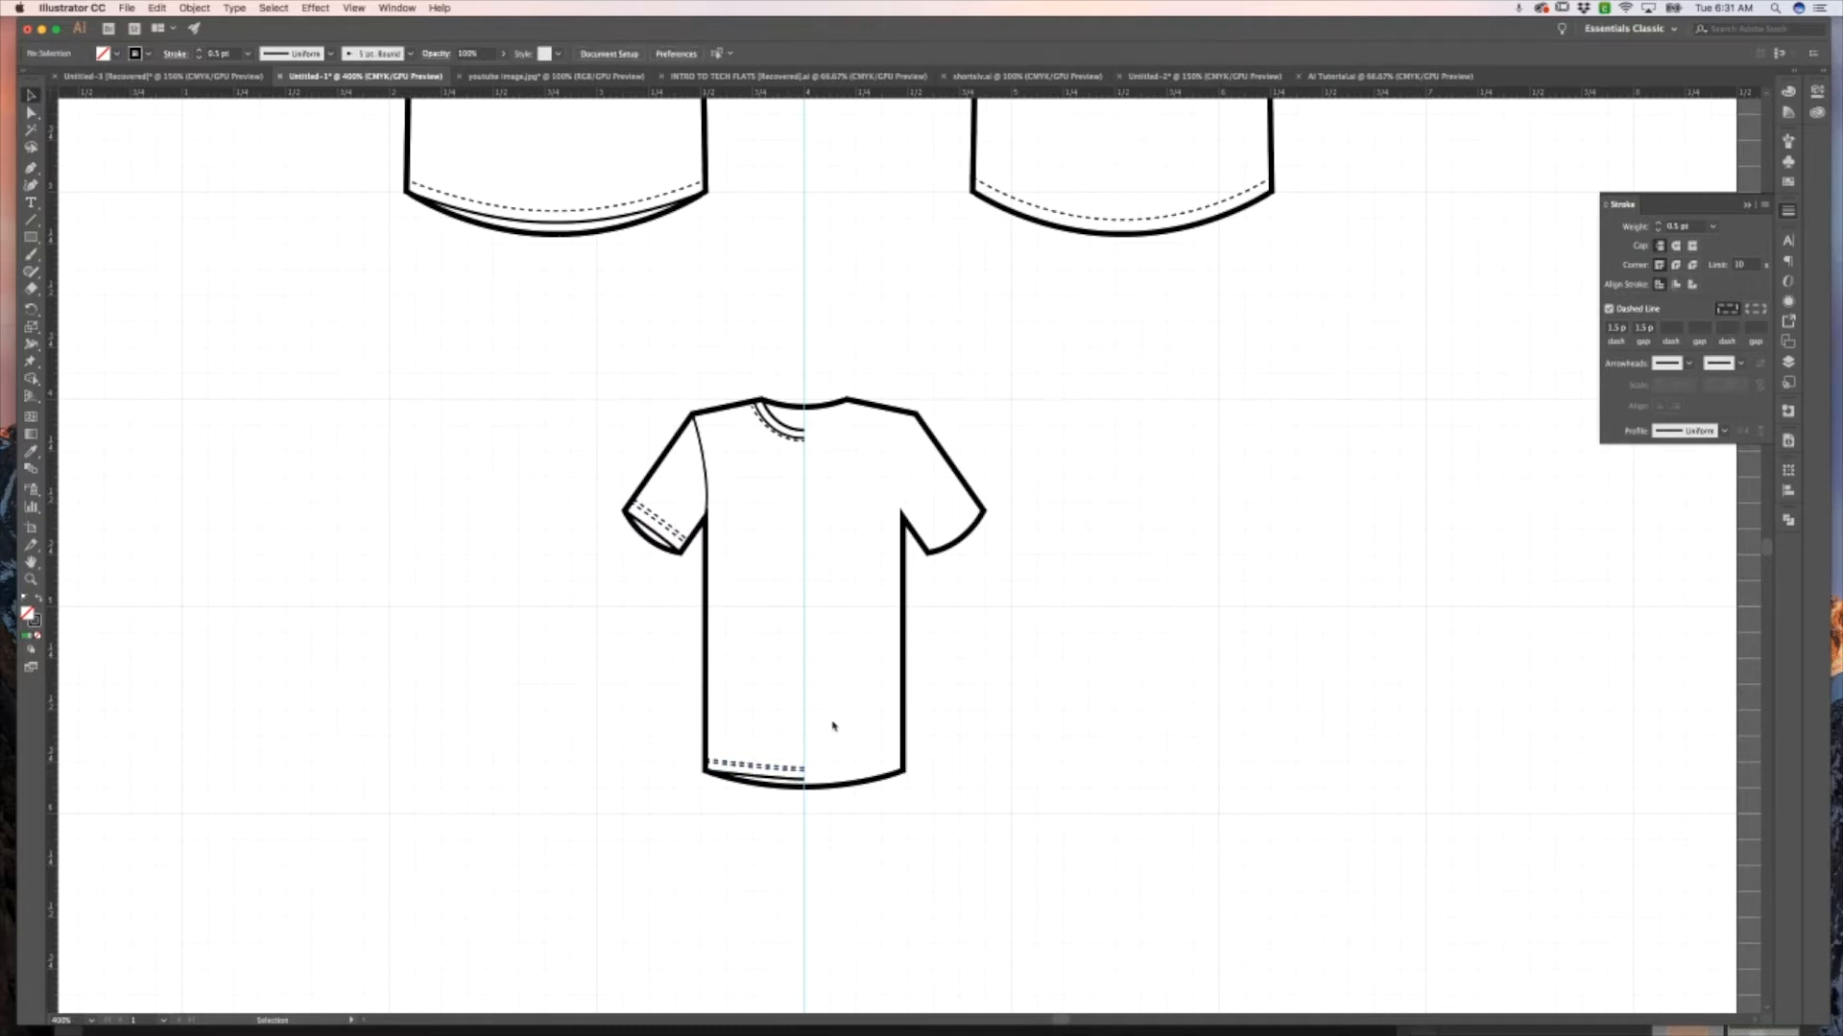
# Reflect a copy of all left-half detail lines across the vertical axis, excluding the outline, and align it on the shirt's right half.
pyautogui.moveTo(579, 342); pyautogui.dragTo(825, 818)
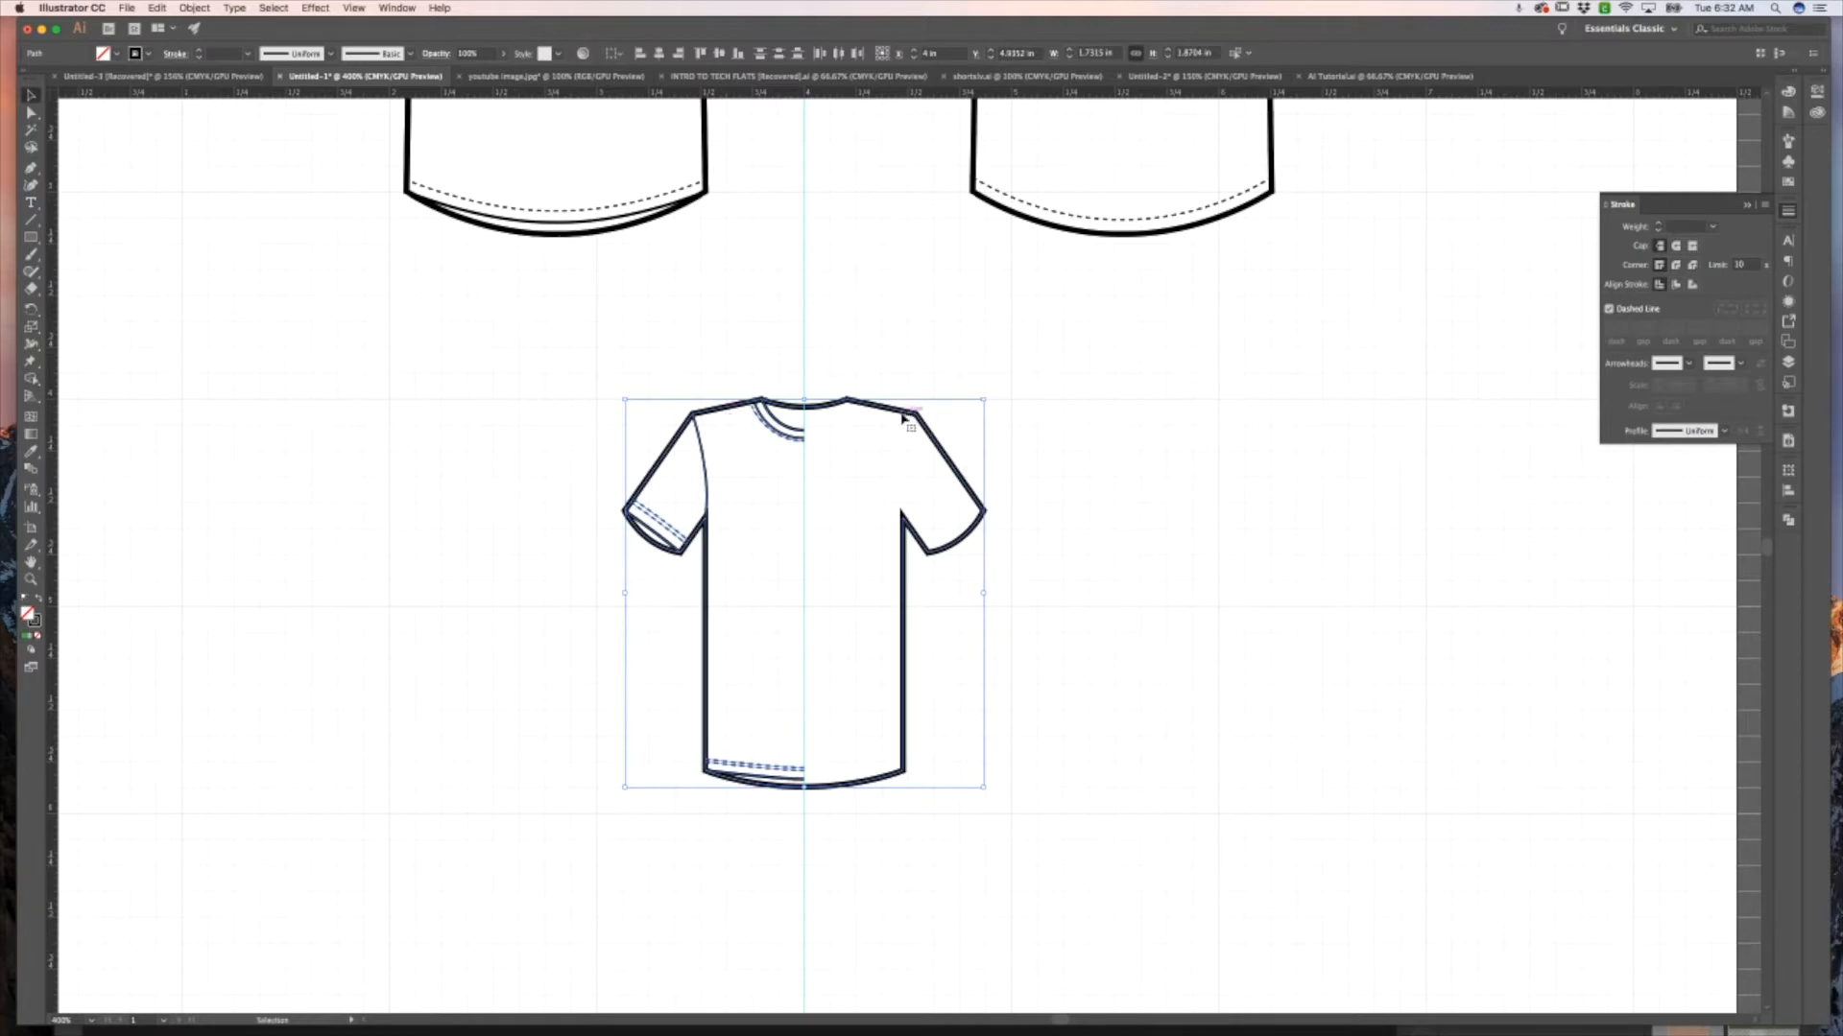
pyautogui.keyDown('shift'); pyautogui.click(721, 413); pyautogui.keyUp('shift')
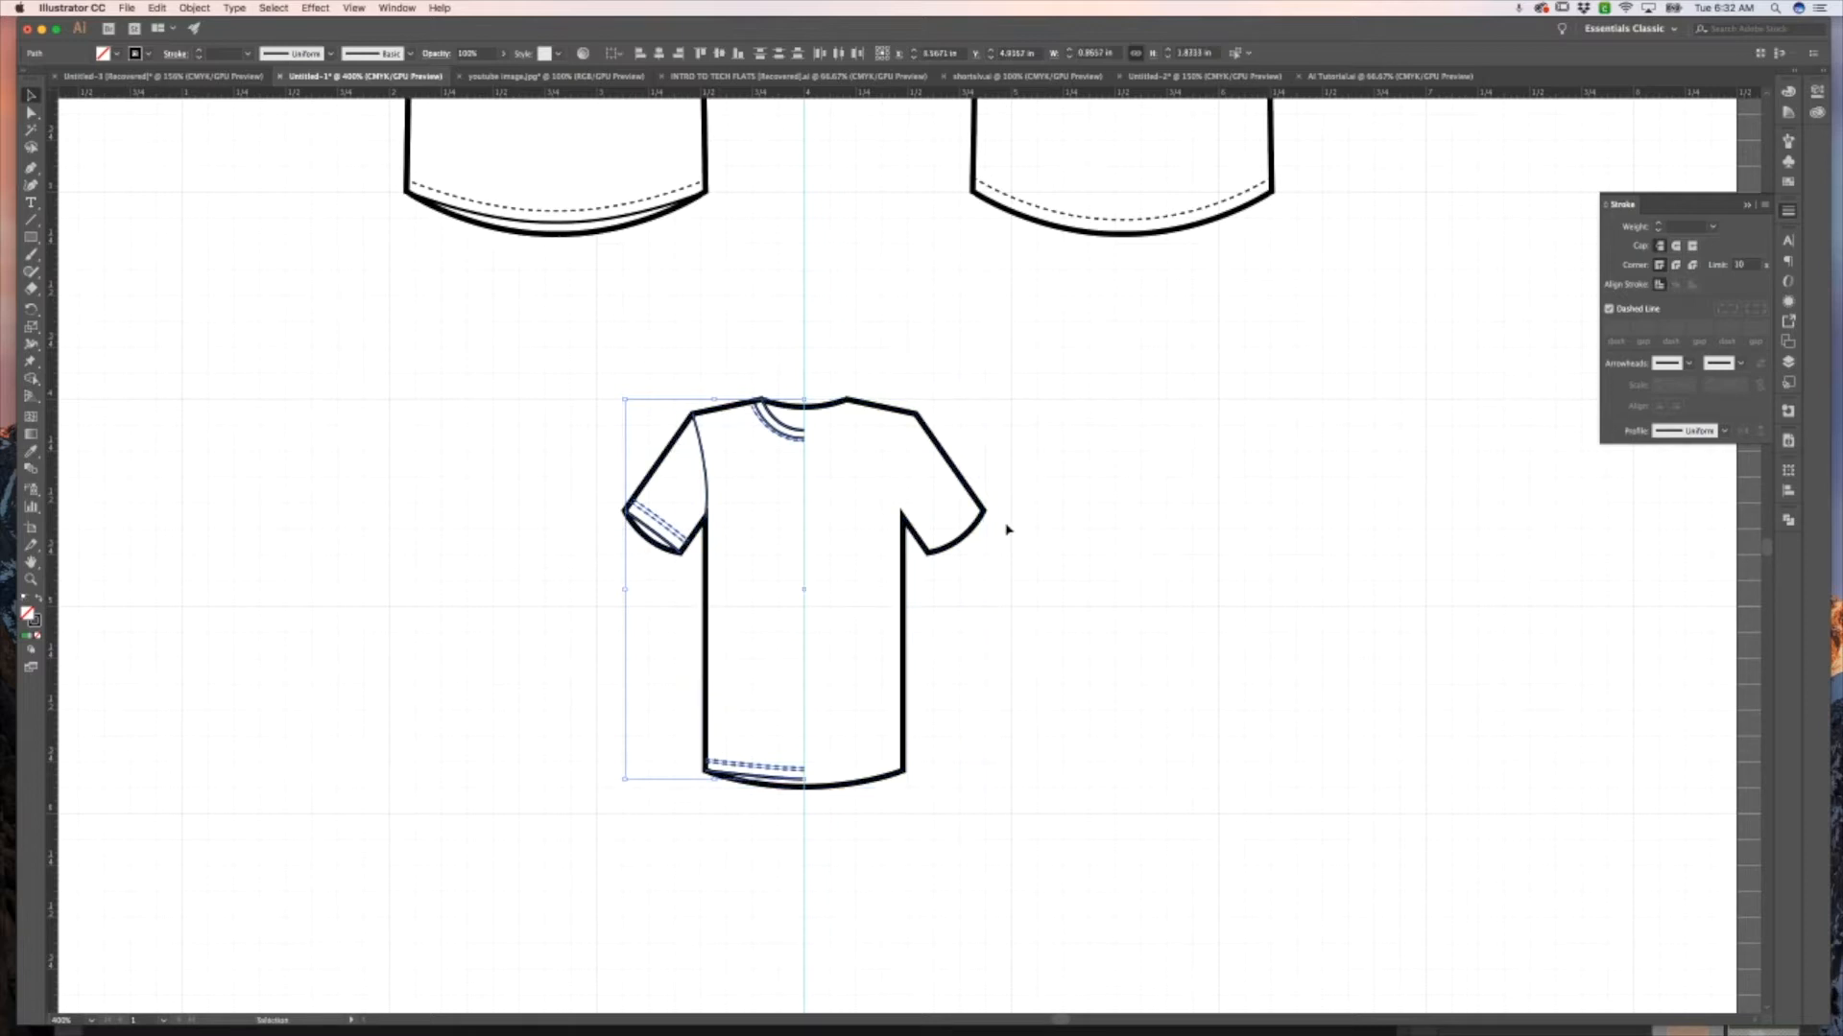
pyautogui.rightClick(789, 511)
pyautogui.moveTo(844, 691)
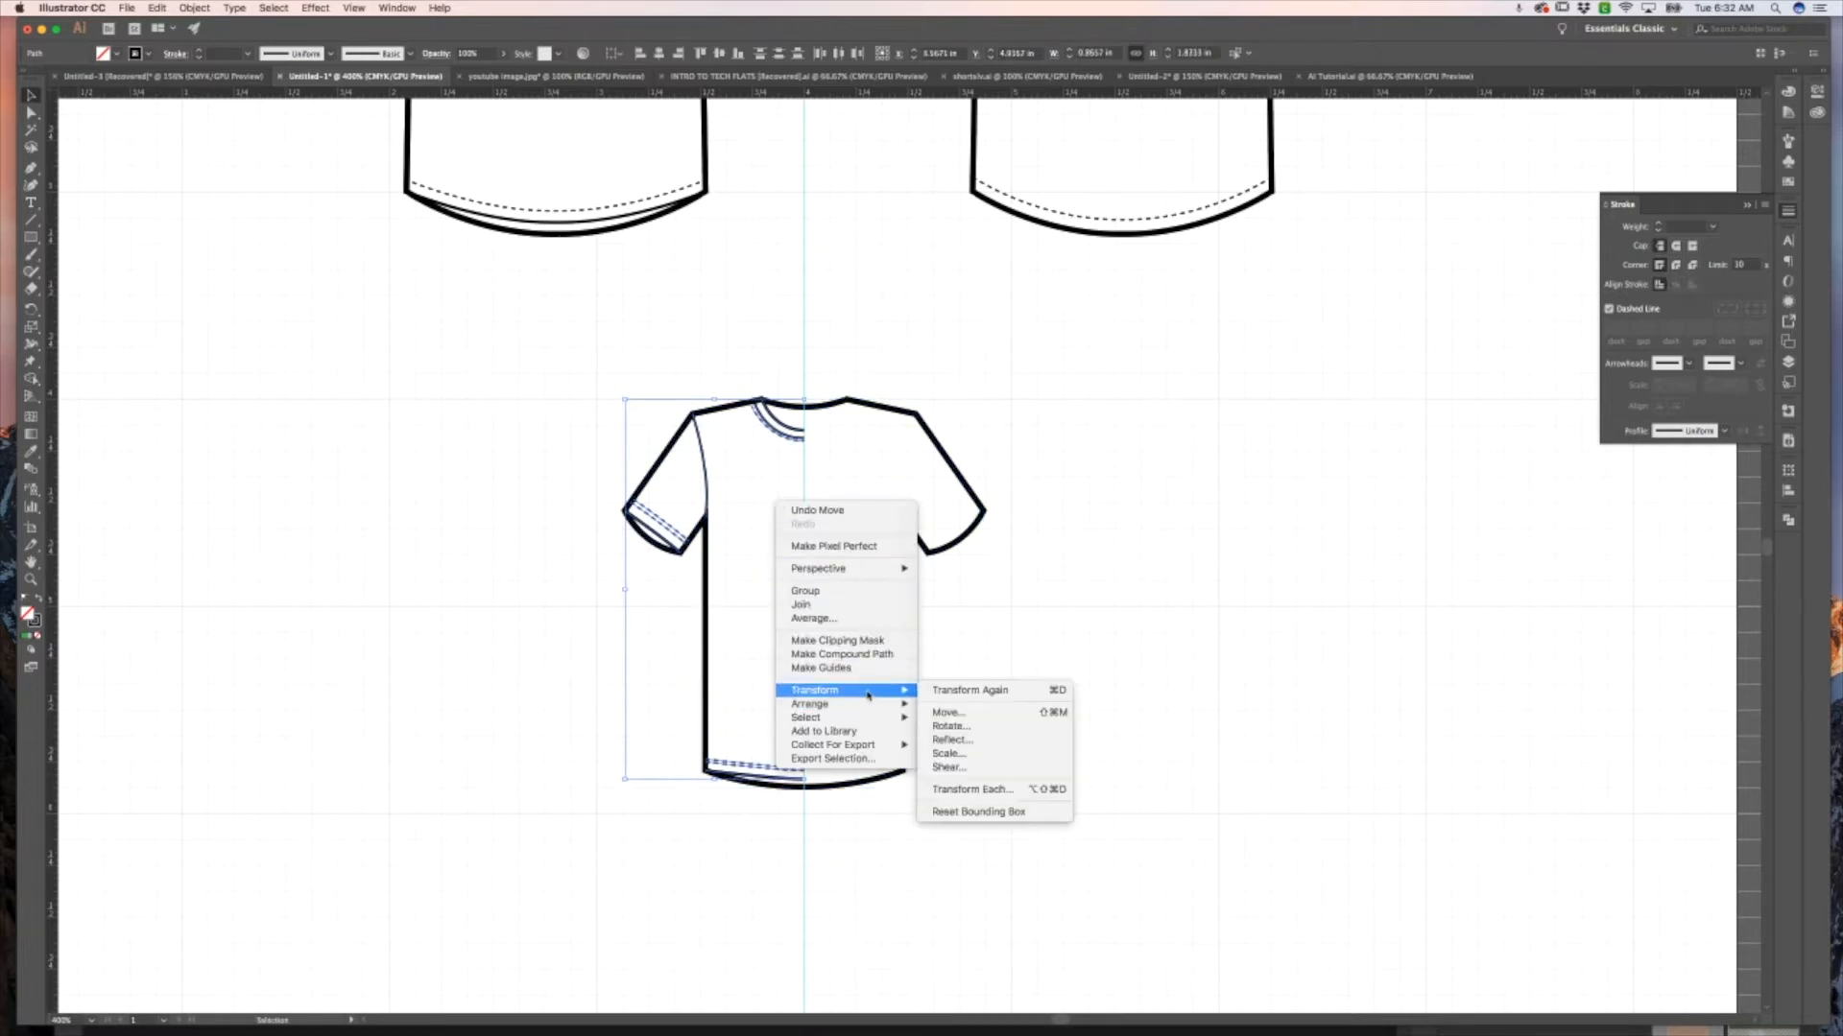
pyautogui.click(987, 742)
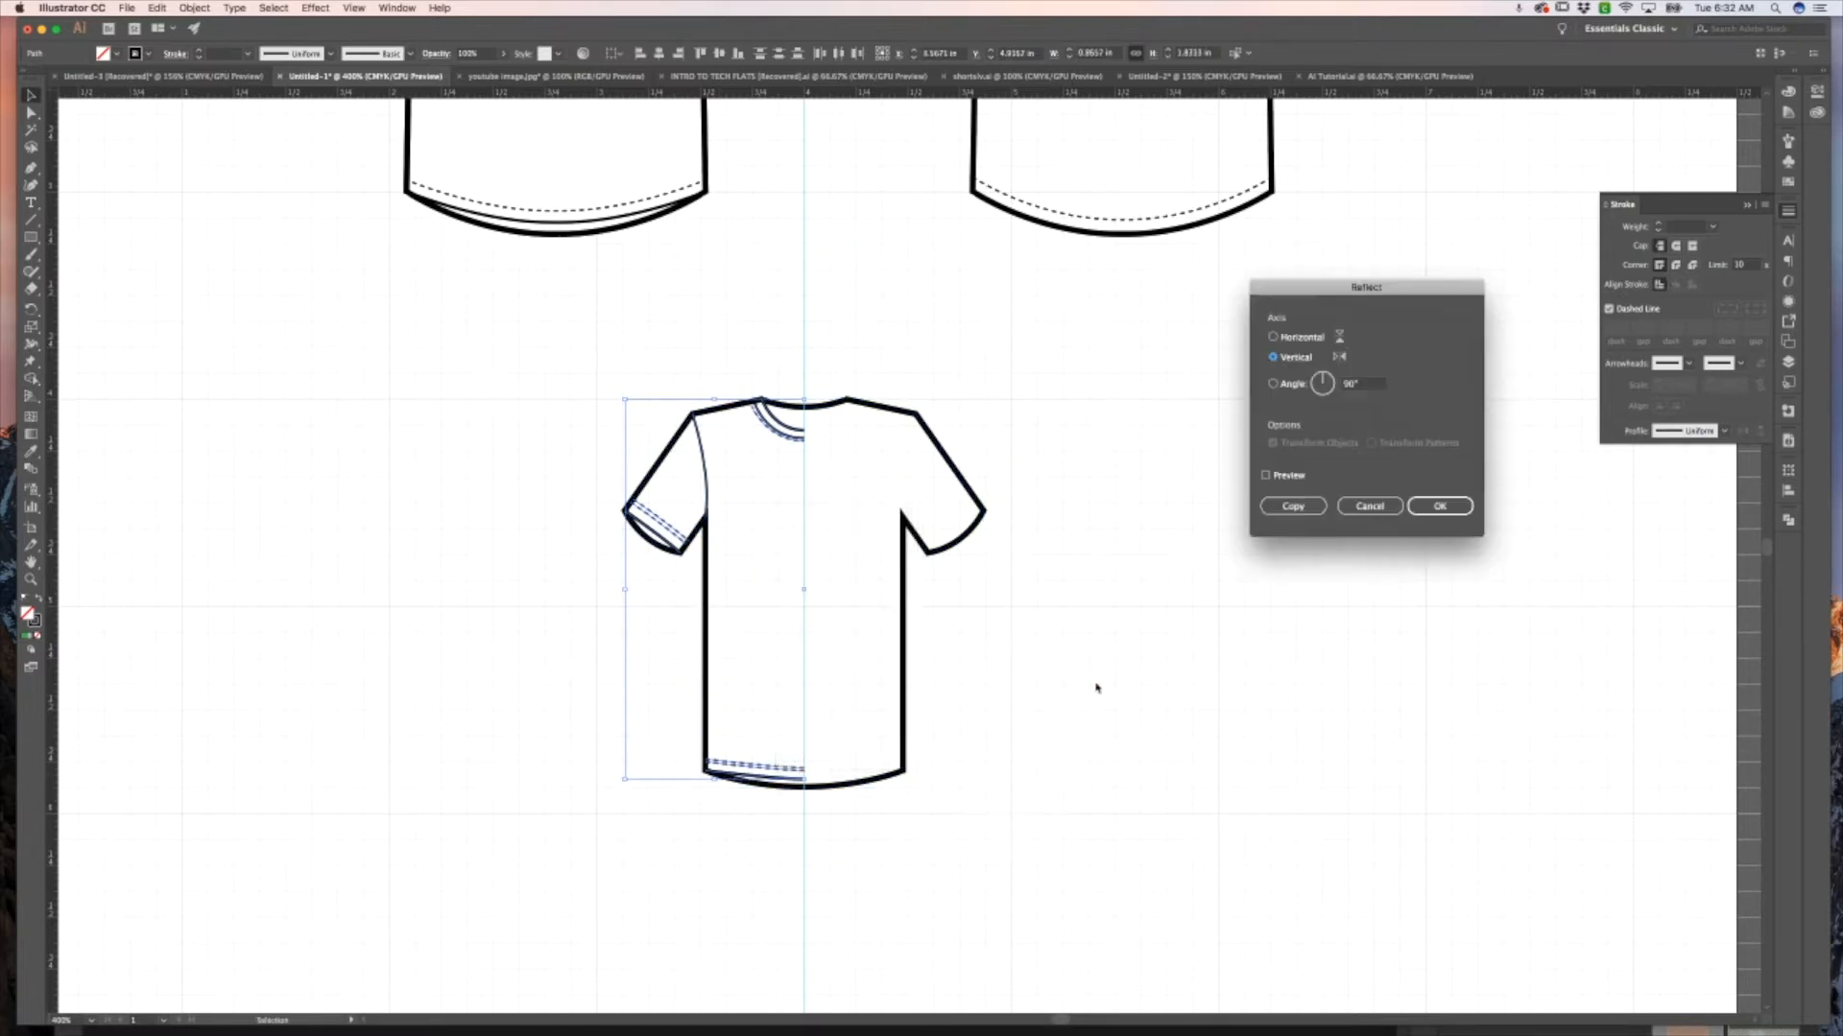
pyautogui.click(1291, 507)
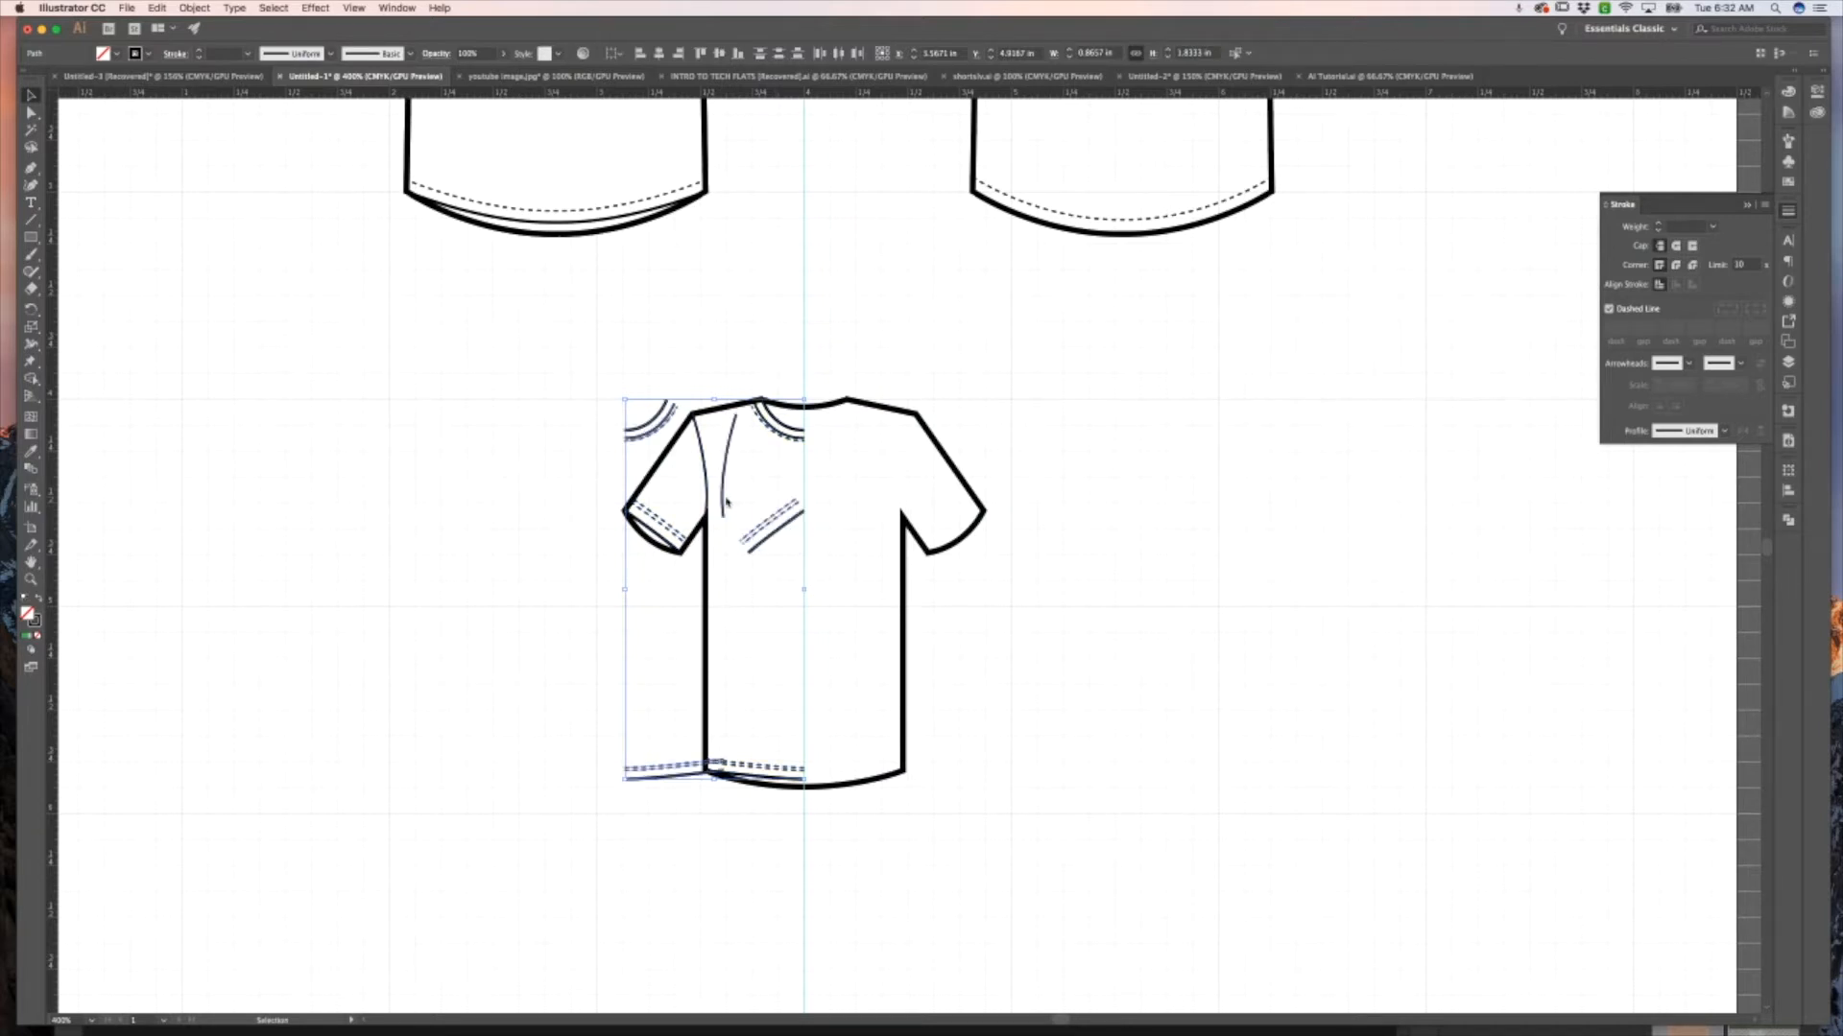
pyautogui.moveTo(726, 501); pyautogui.dragTo(903, 503)
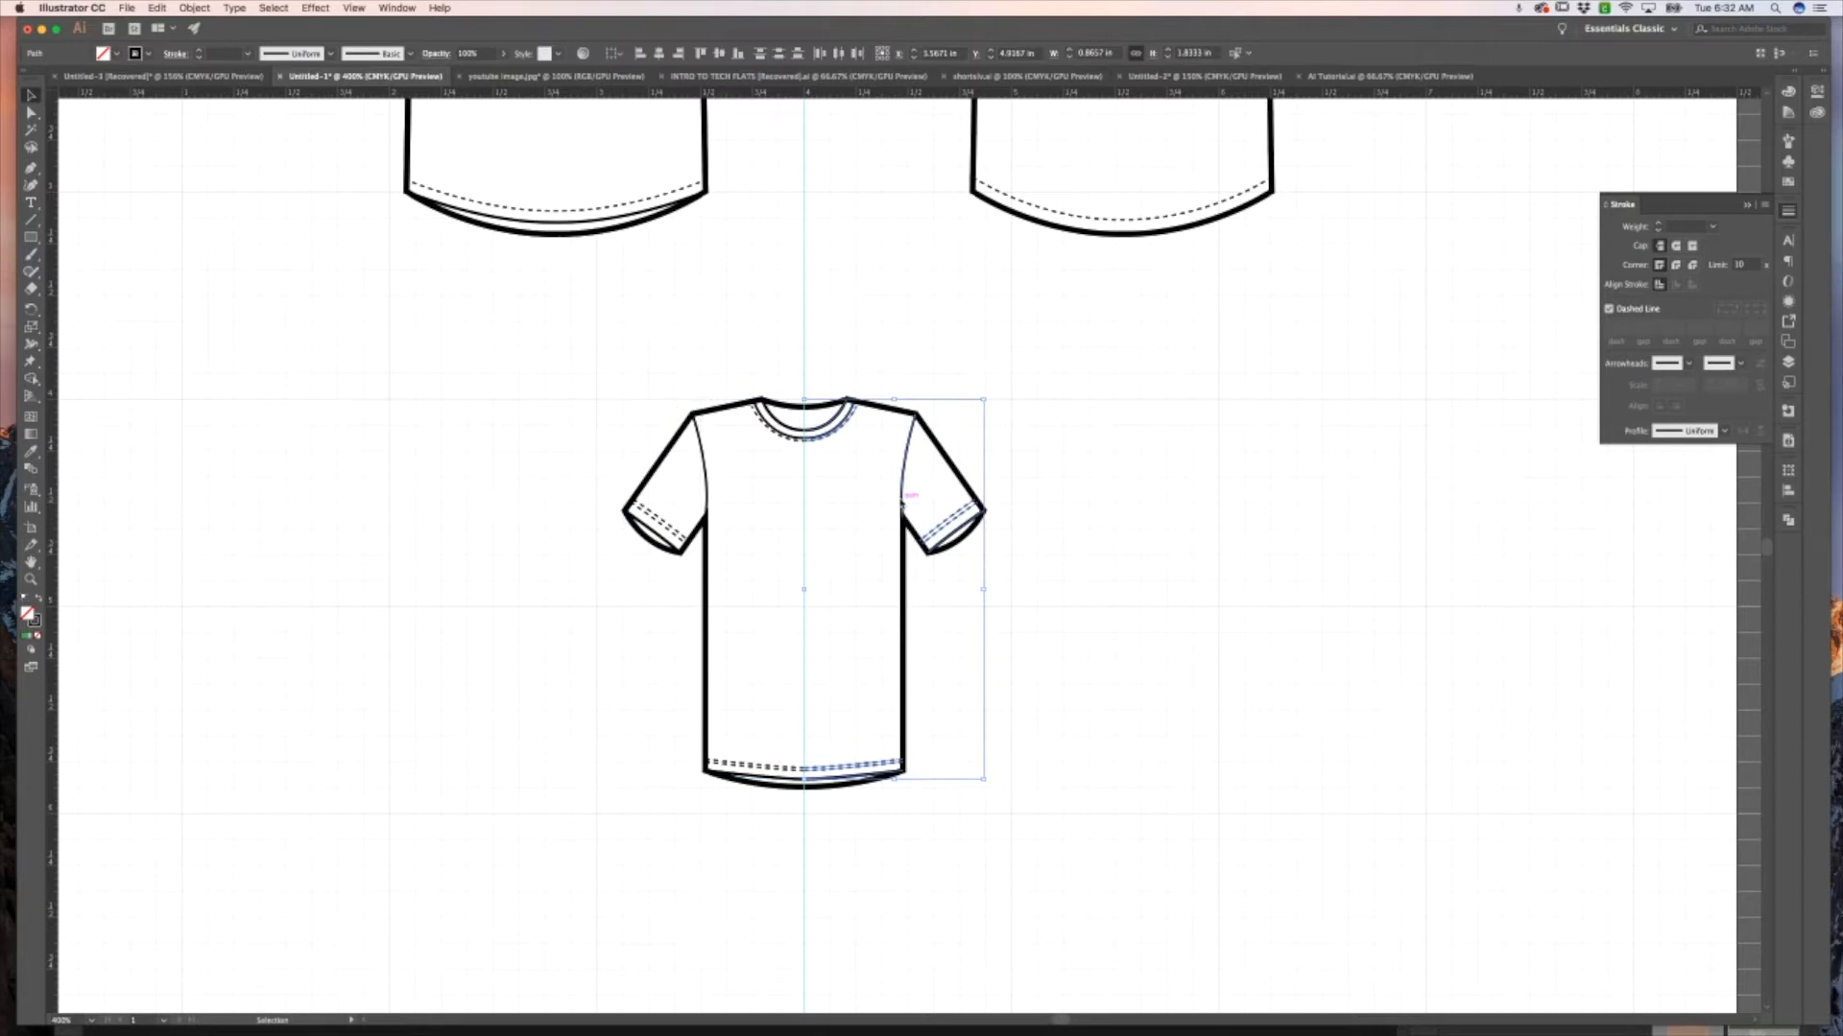
pyautogui.click(1064, 495)
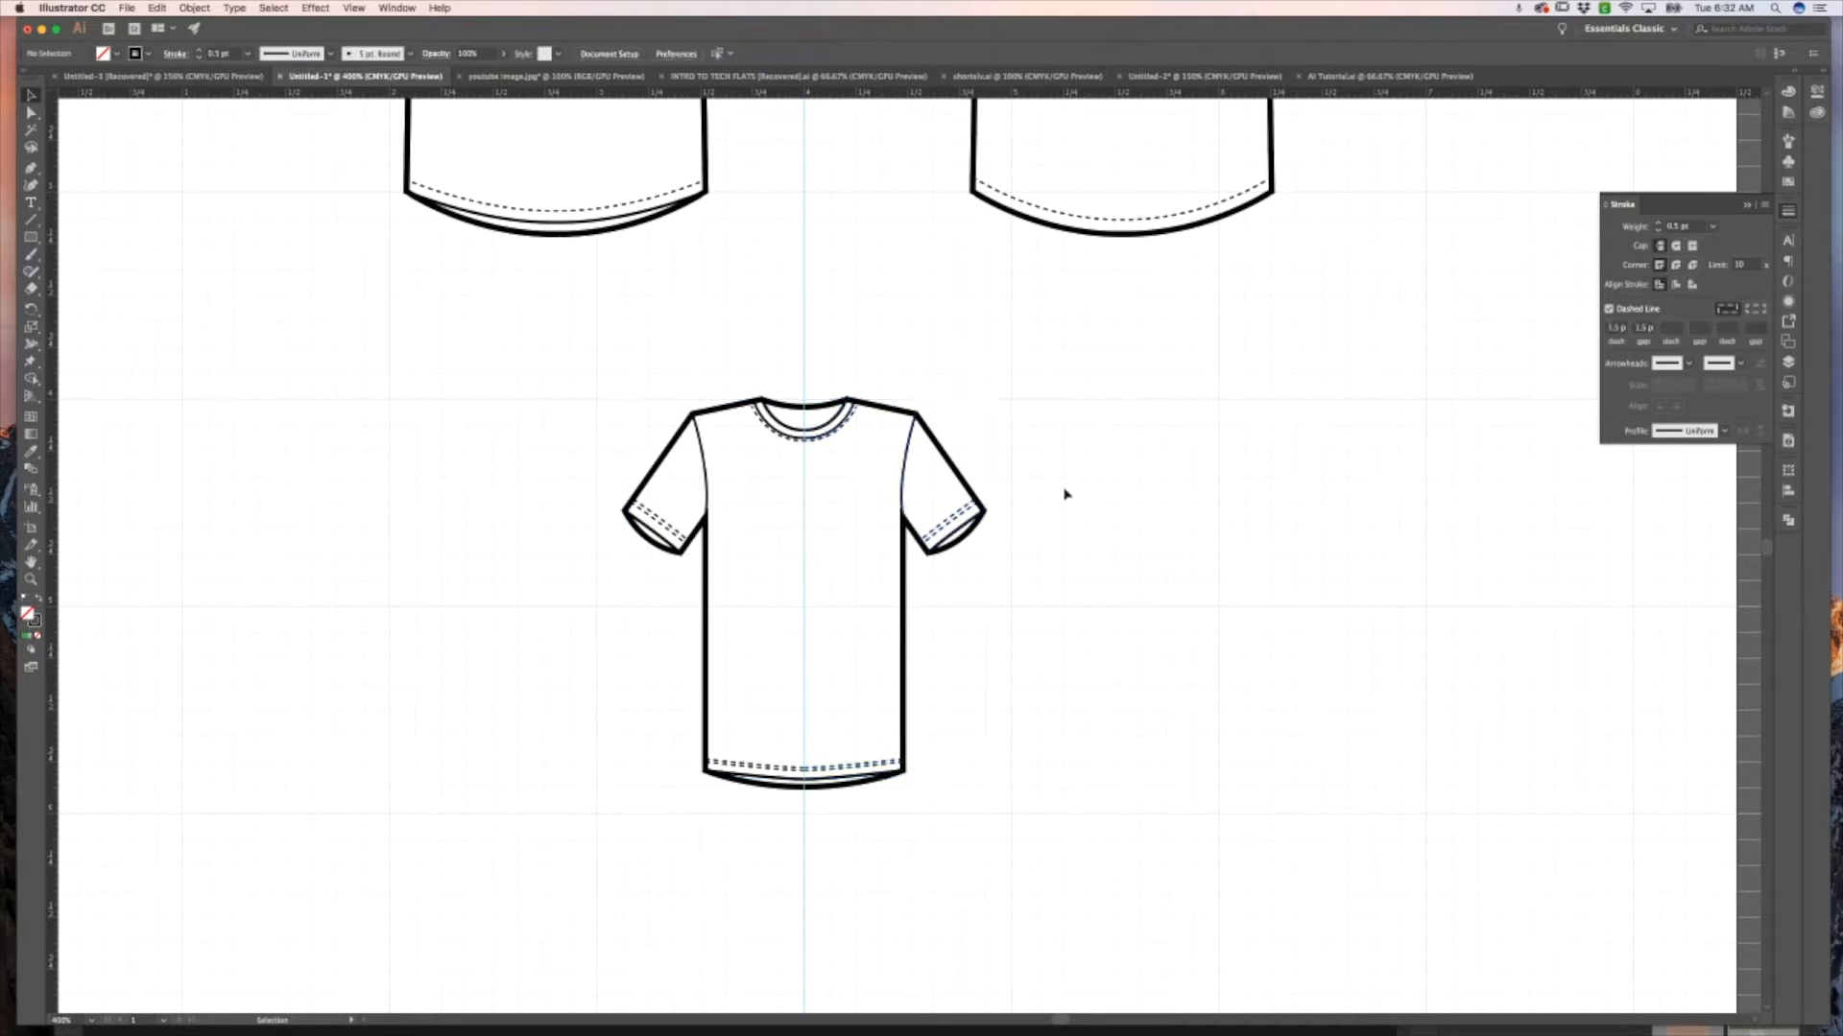
# Join the left and right halves of the upper dashed hem line at the centre guide.
pyautogui.press('z')
pyautogui.click(805, 719)
pyautogui.click(804, 717)
pyautogui.click(1041, 414)
pyautogui.click(958, 527)
pyautogui.press('a')
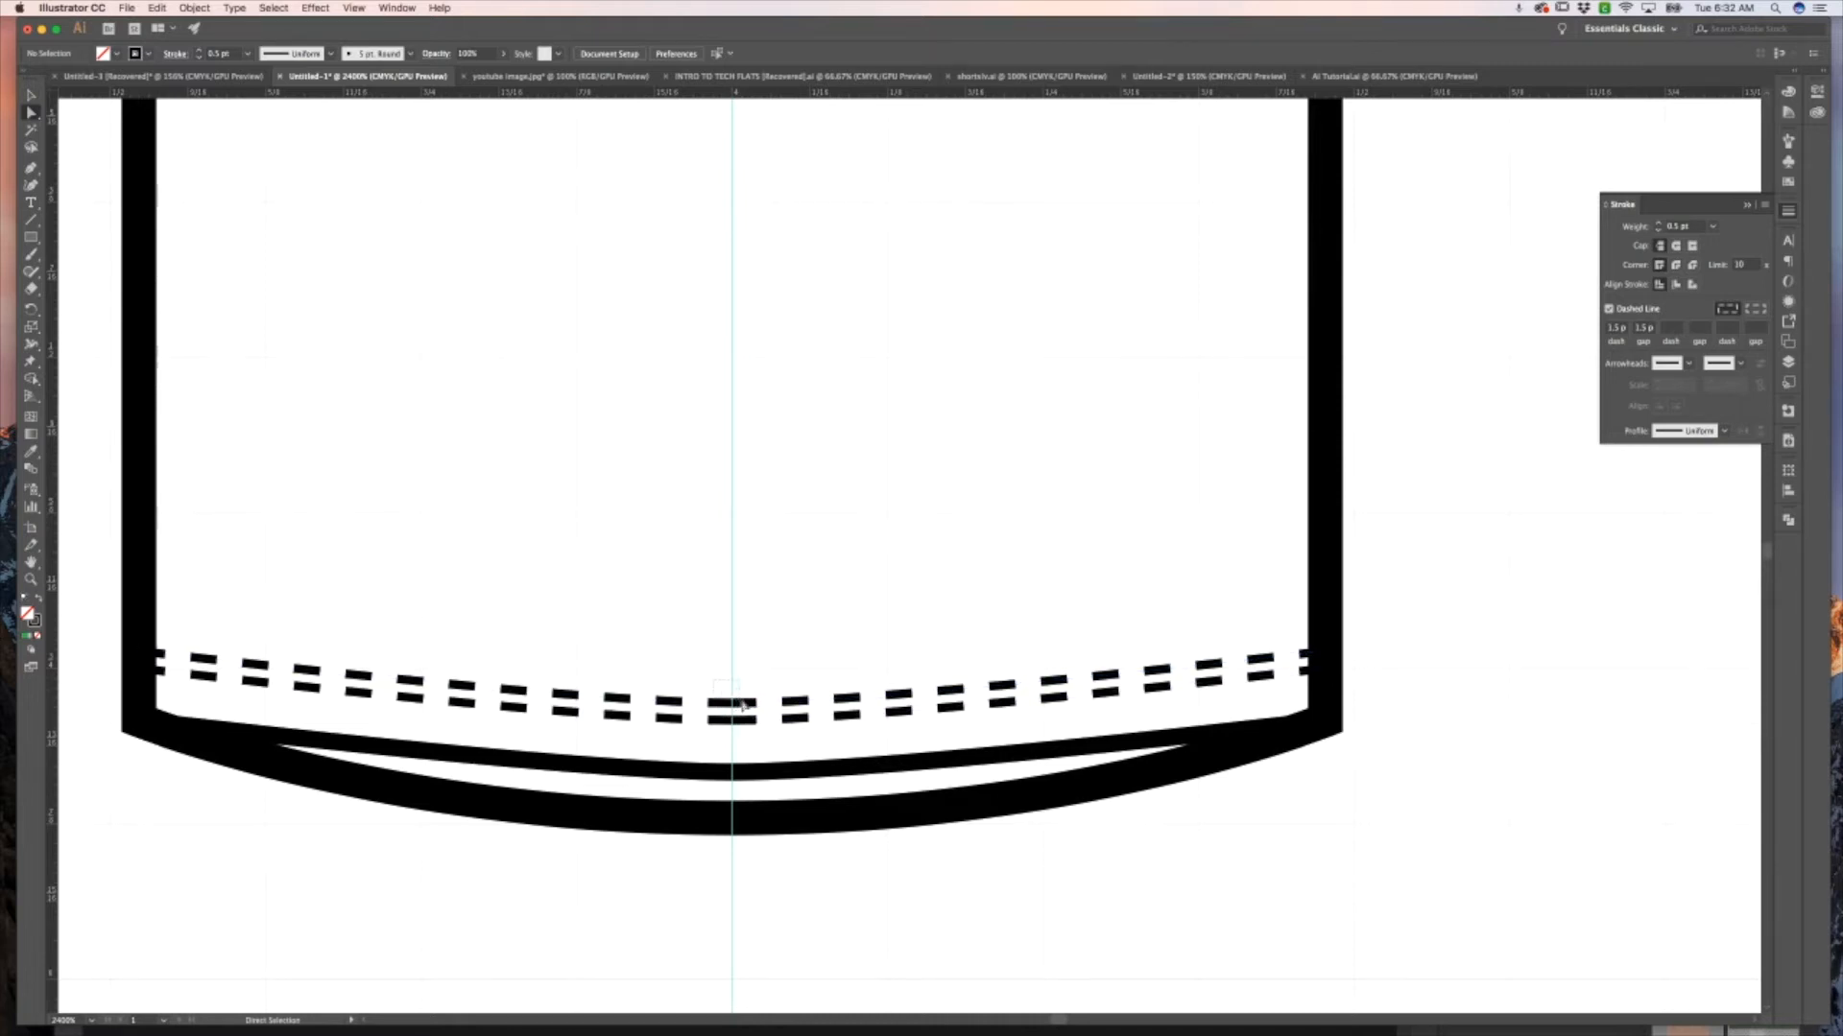
pyautogui.click(743, 703)
pyautogui.rightClick(747, 683)
pyautogui.click(794, 787)
pyautogui.click(786, 646)
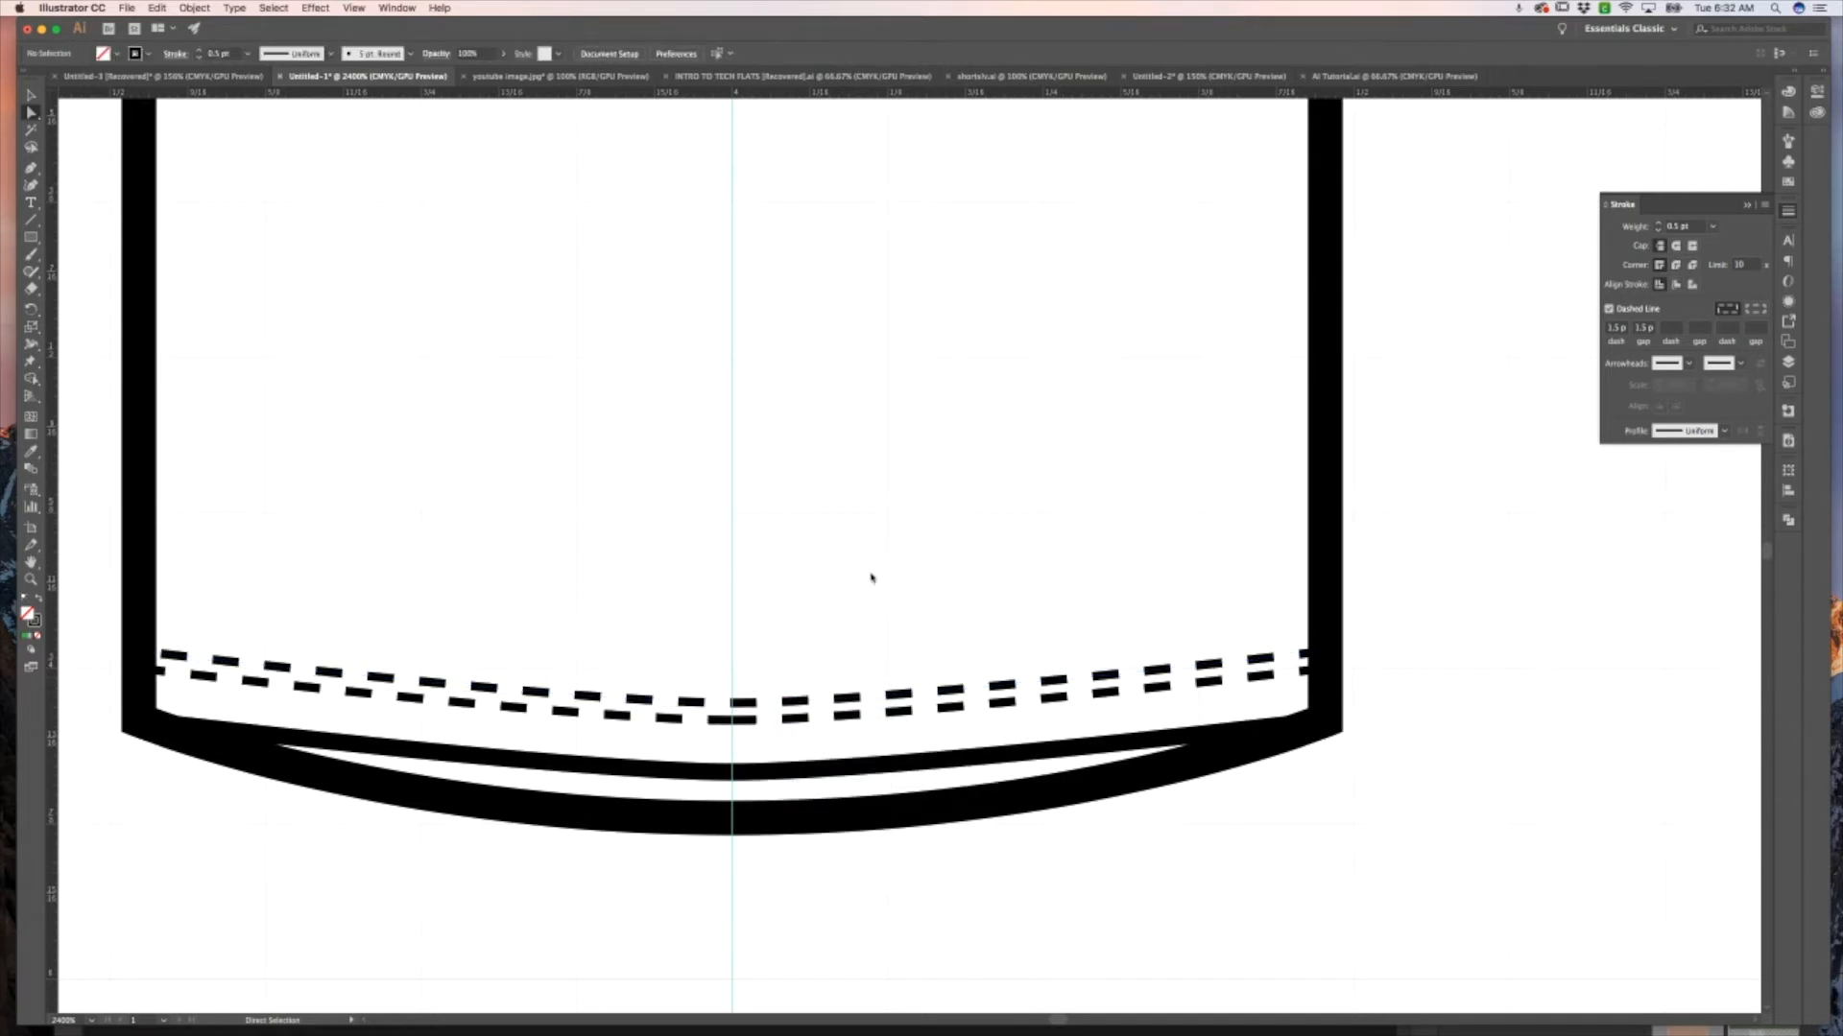
# Review the mirrored details across the whole T-shirt, including the left sleeve's opening and stitch lines.
pyautogui.press('z')
pyautogui.keyDown('alt'); pyautogui.click(918, 528); pyautogui.keyUp('alt')
pyautogui.keyDown('alt'); pyautogui.click(918, 528); pyautogui.keyUp('alt')
pyautogui.keyDown('alt'); pyautogui.click(918, 528); pyautogui.keyUp('alt')
pyautogui.scroll(5, 918, 528)
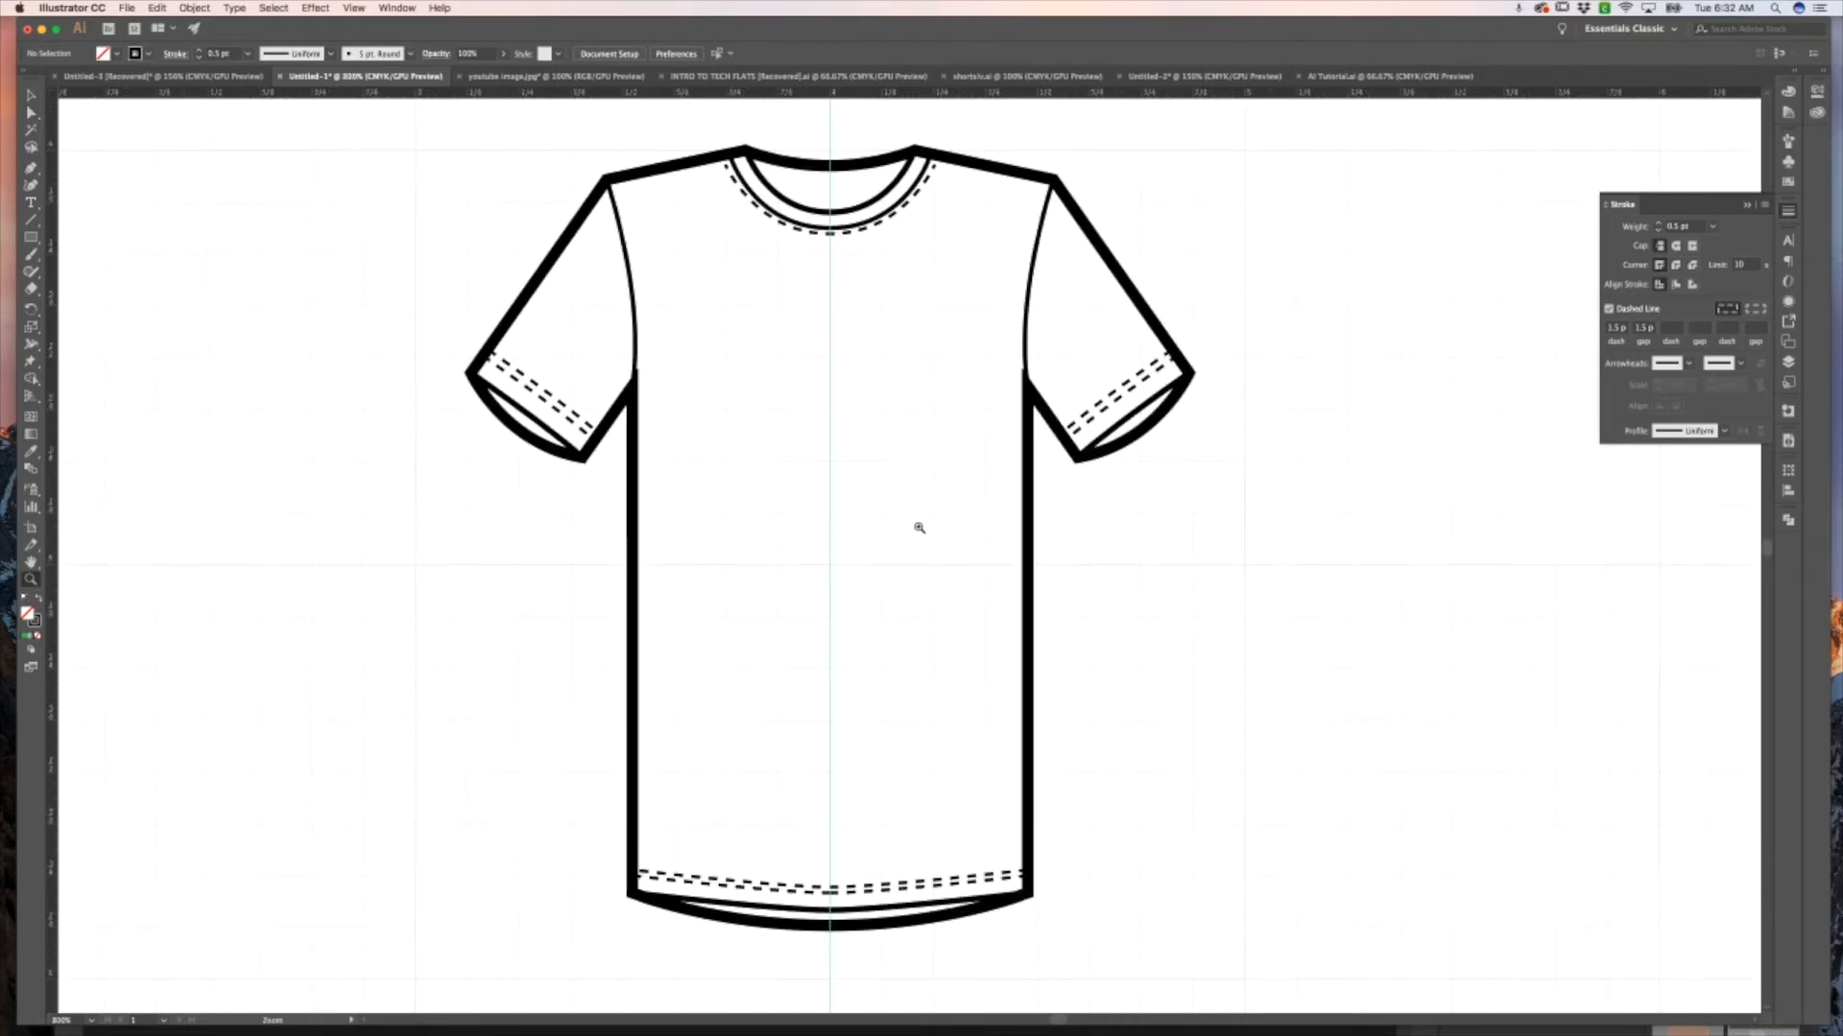
pyautogui.scroll(4, 918, 528)
pyautogui.scroll(-1, 919, 527)
pyautogui.keyDown('alt'); pyautogui.click(919, 528); pyautogui.keyUp('alt')
pyautogui.scroll(-2, 919, 528)
pyautogui.press('v')
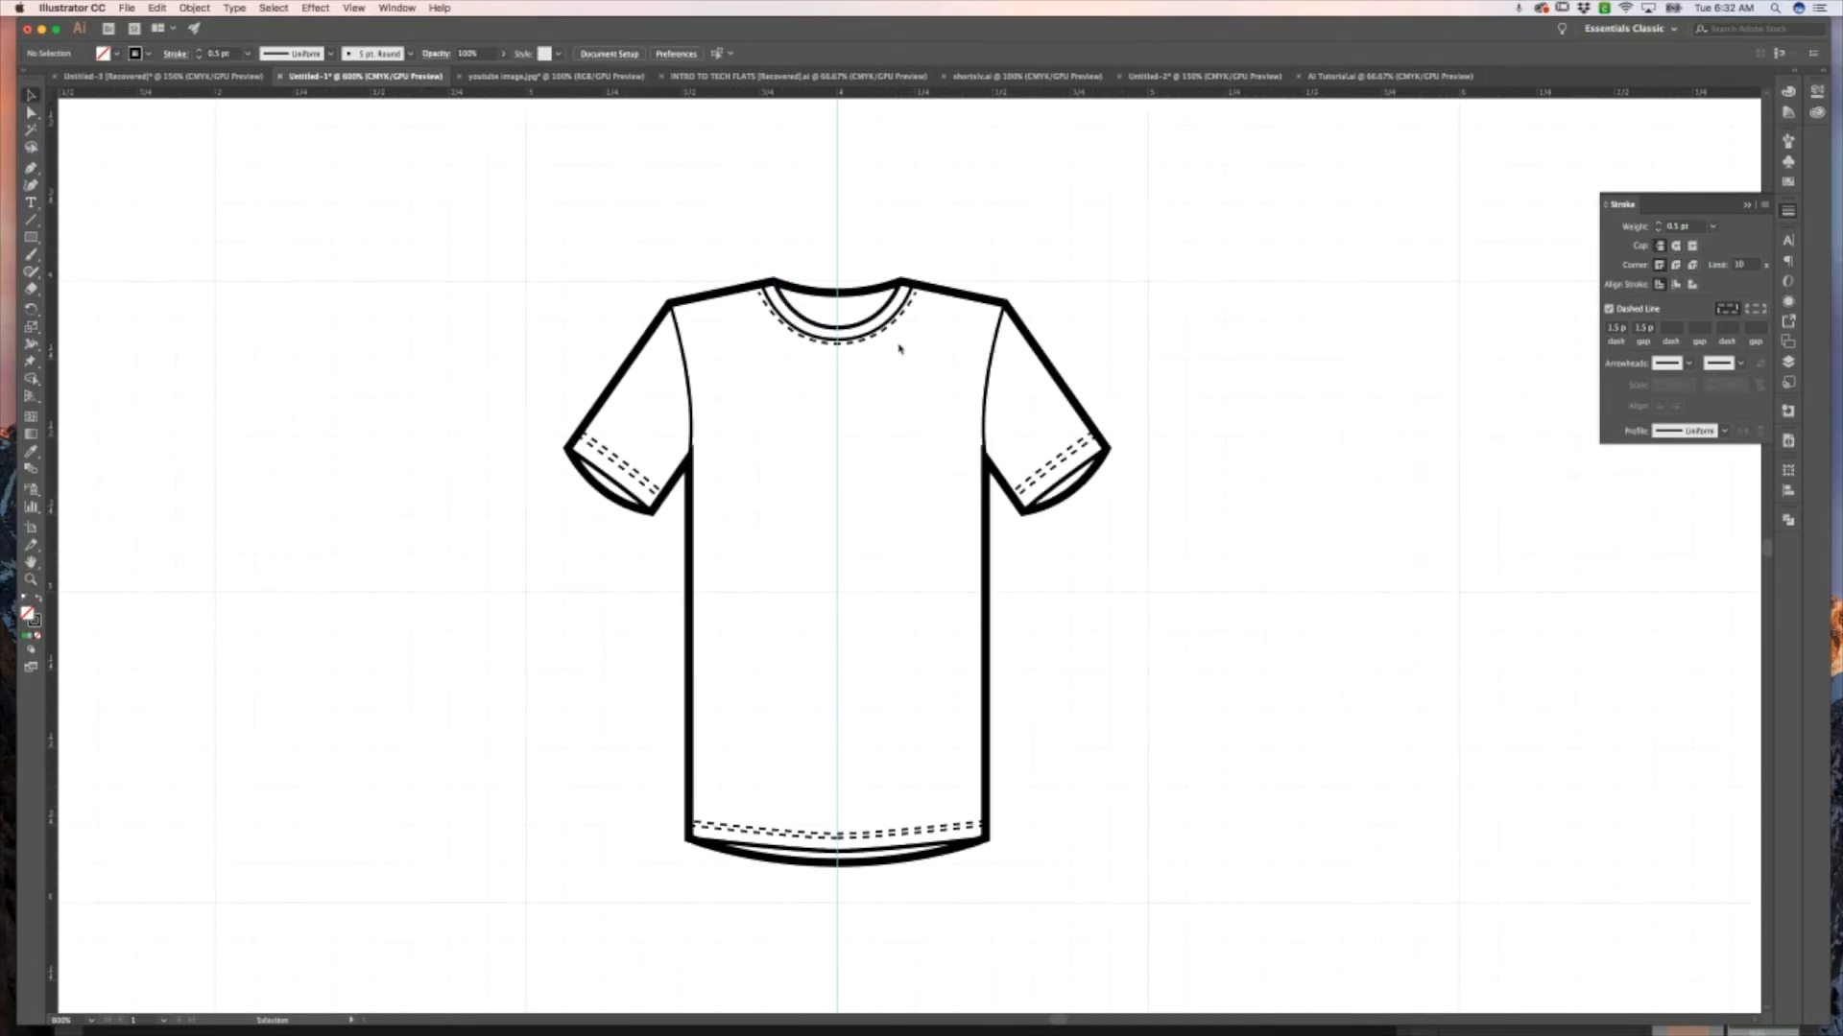
pyautogui.click(652, 470)
pyautogui.keyDown('shift'); pyautogui.click(684, 472); pyautogui.keyUp('shift')
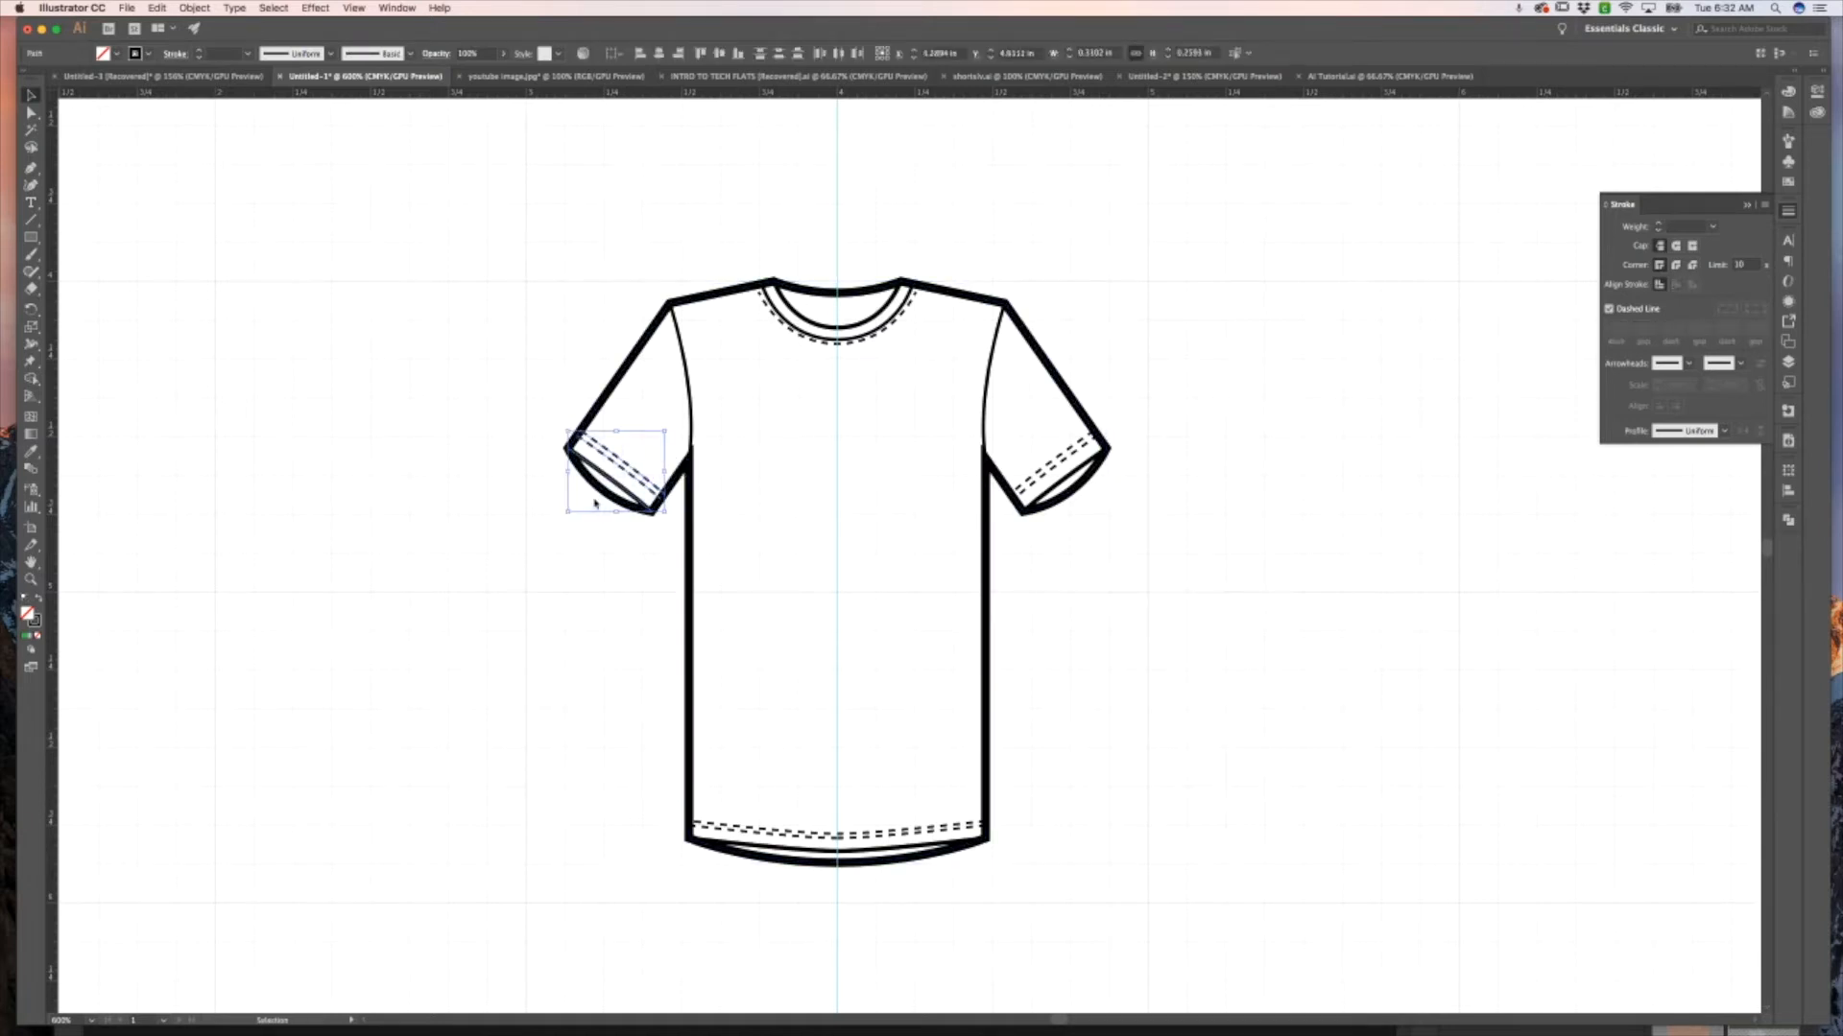
pyautogui.click(781, 516)
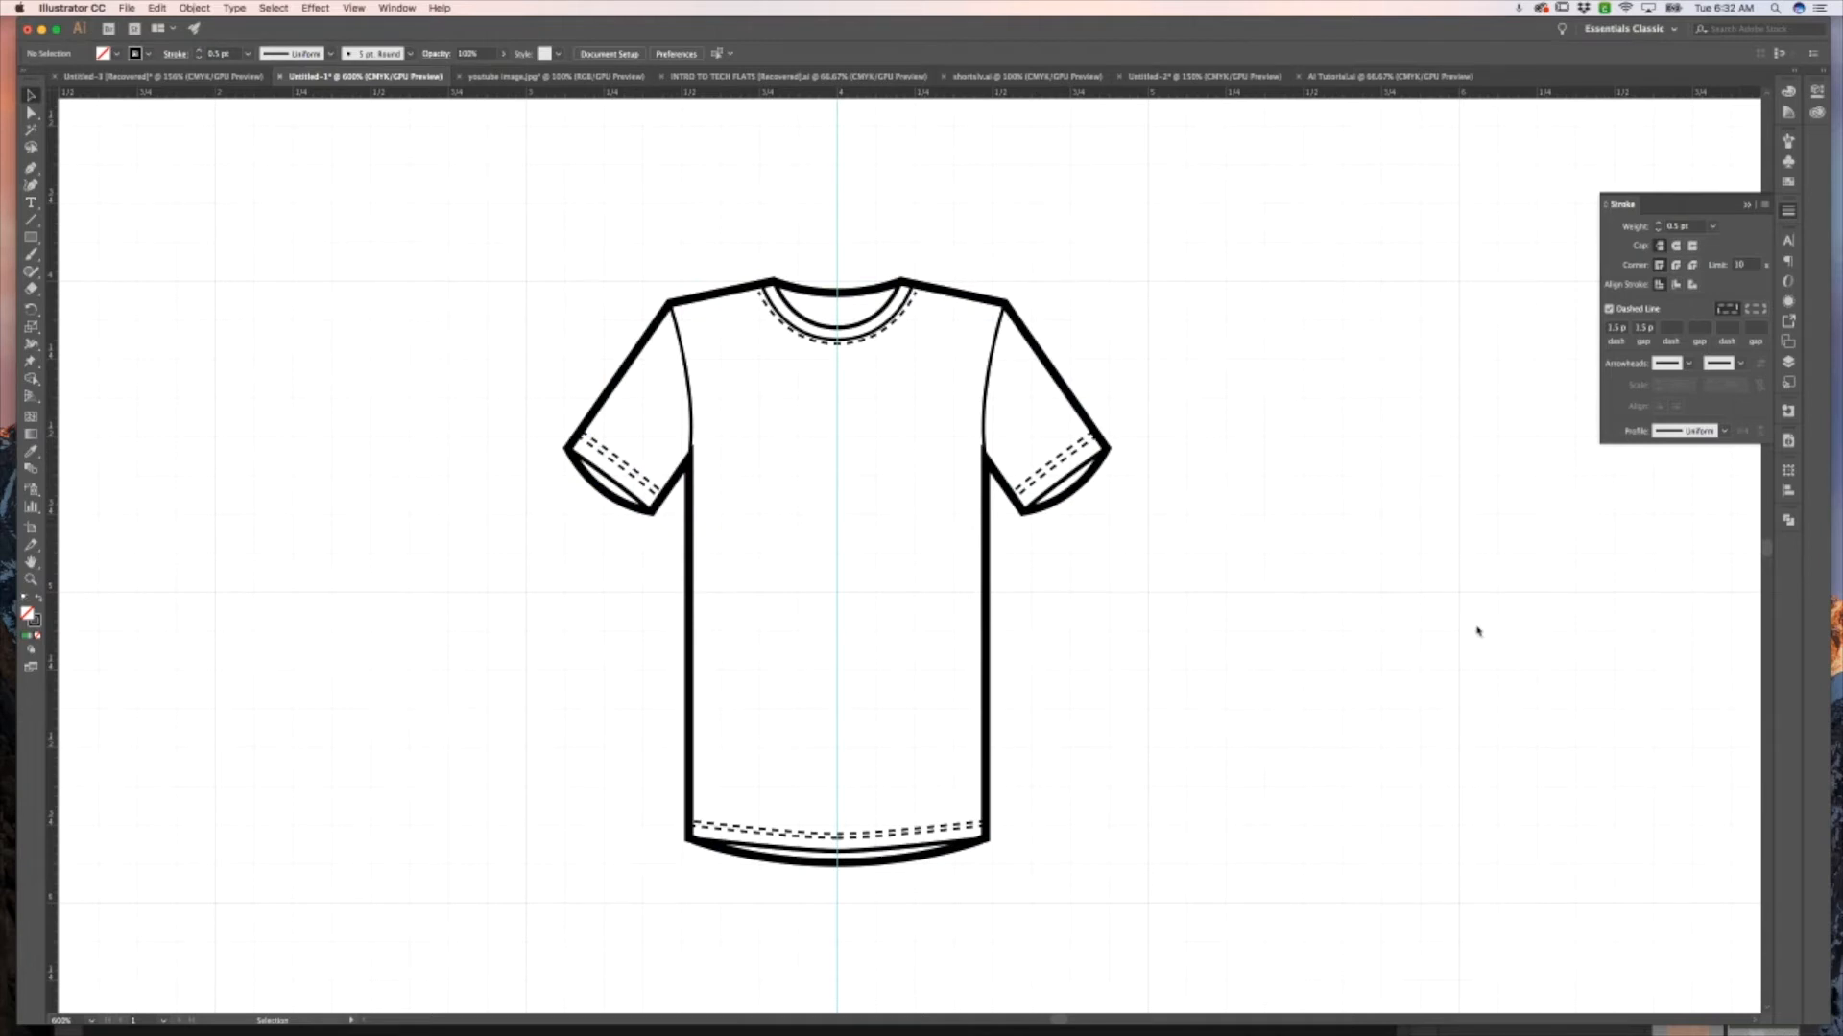
# Examine the T-shirt's outline and all its parts together, alongside the larger reference flats.
pyautogui.press('z')
pyautogui.keyDown('alt'); pyautogui.click(1090, 571); pyautogui.keyUp('alt')
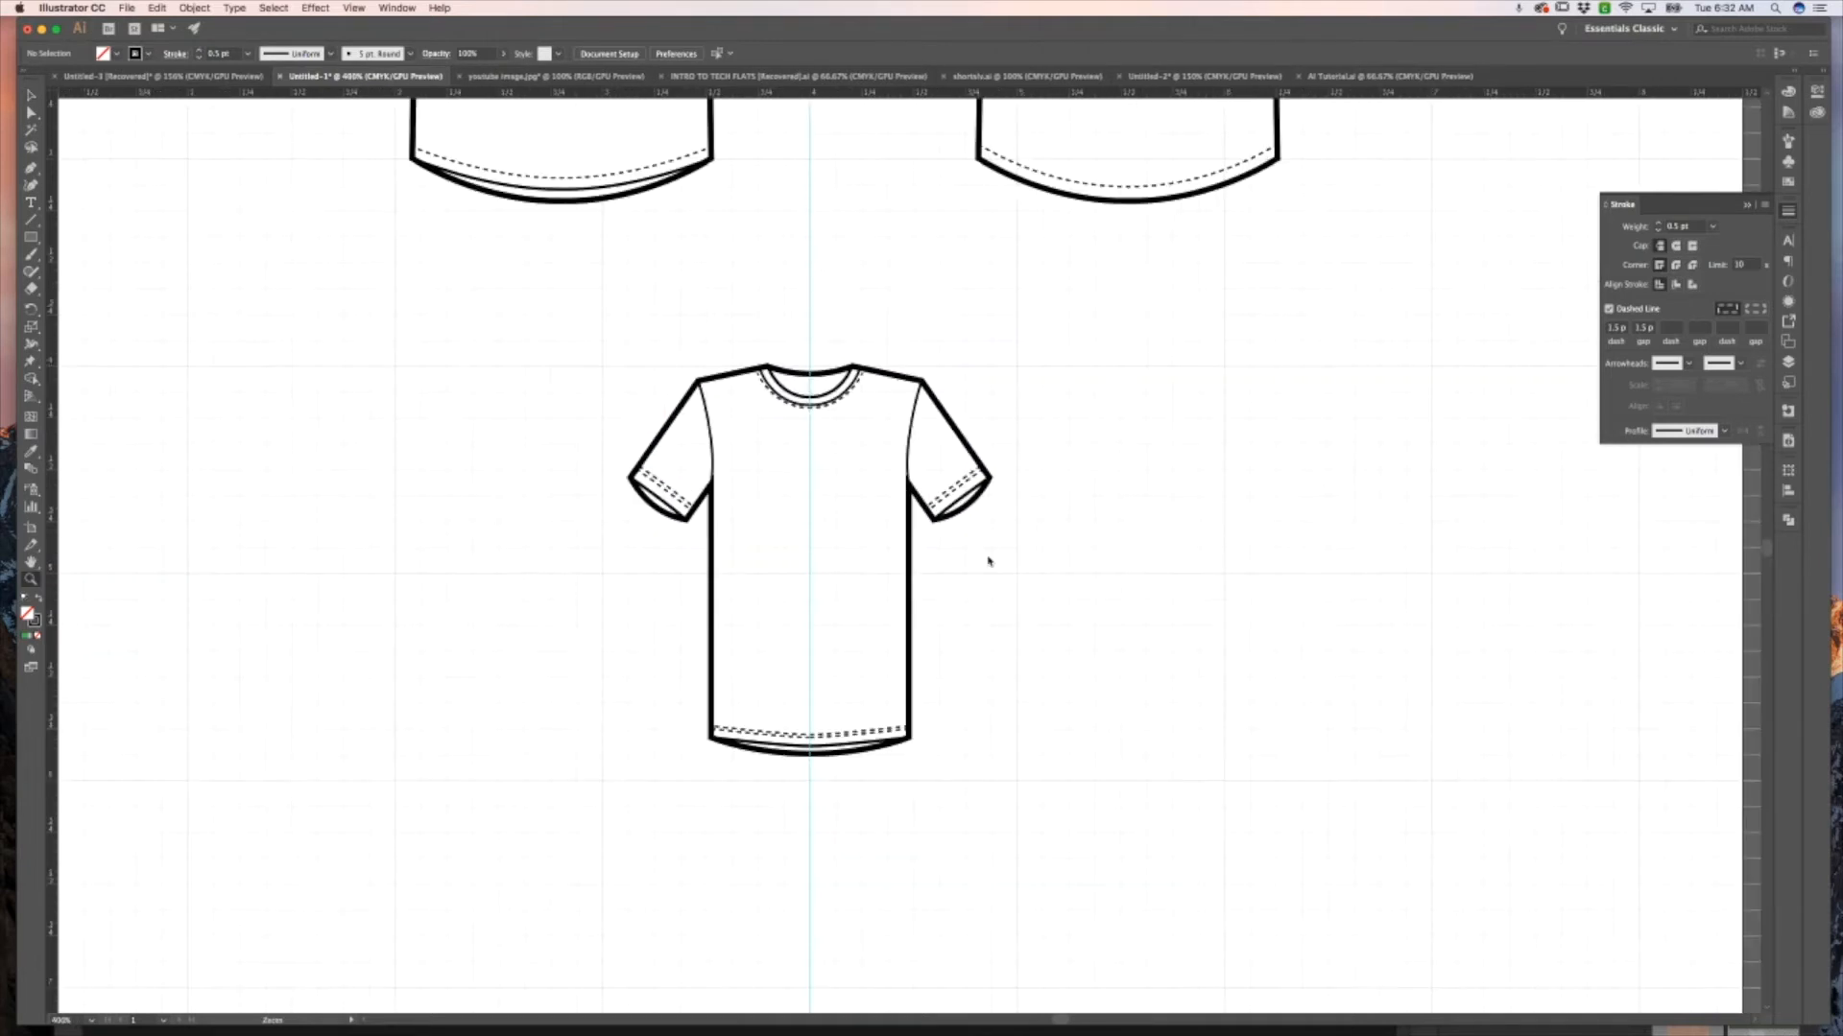
pyautogui.keyDown('alt'); pyautogui.click(988, 557); pyautogui.keyUp('alt')
pyautogui.press('v')
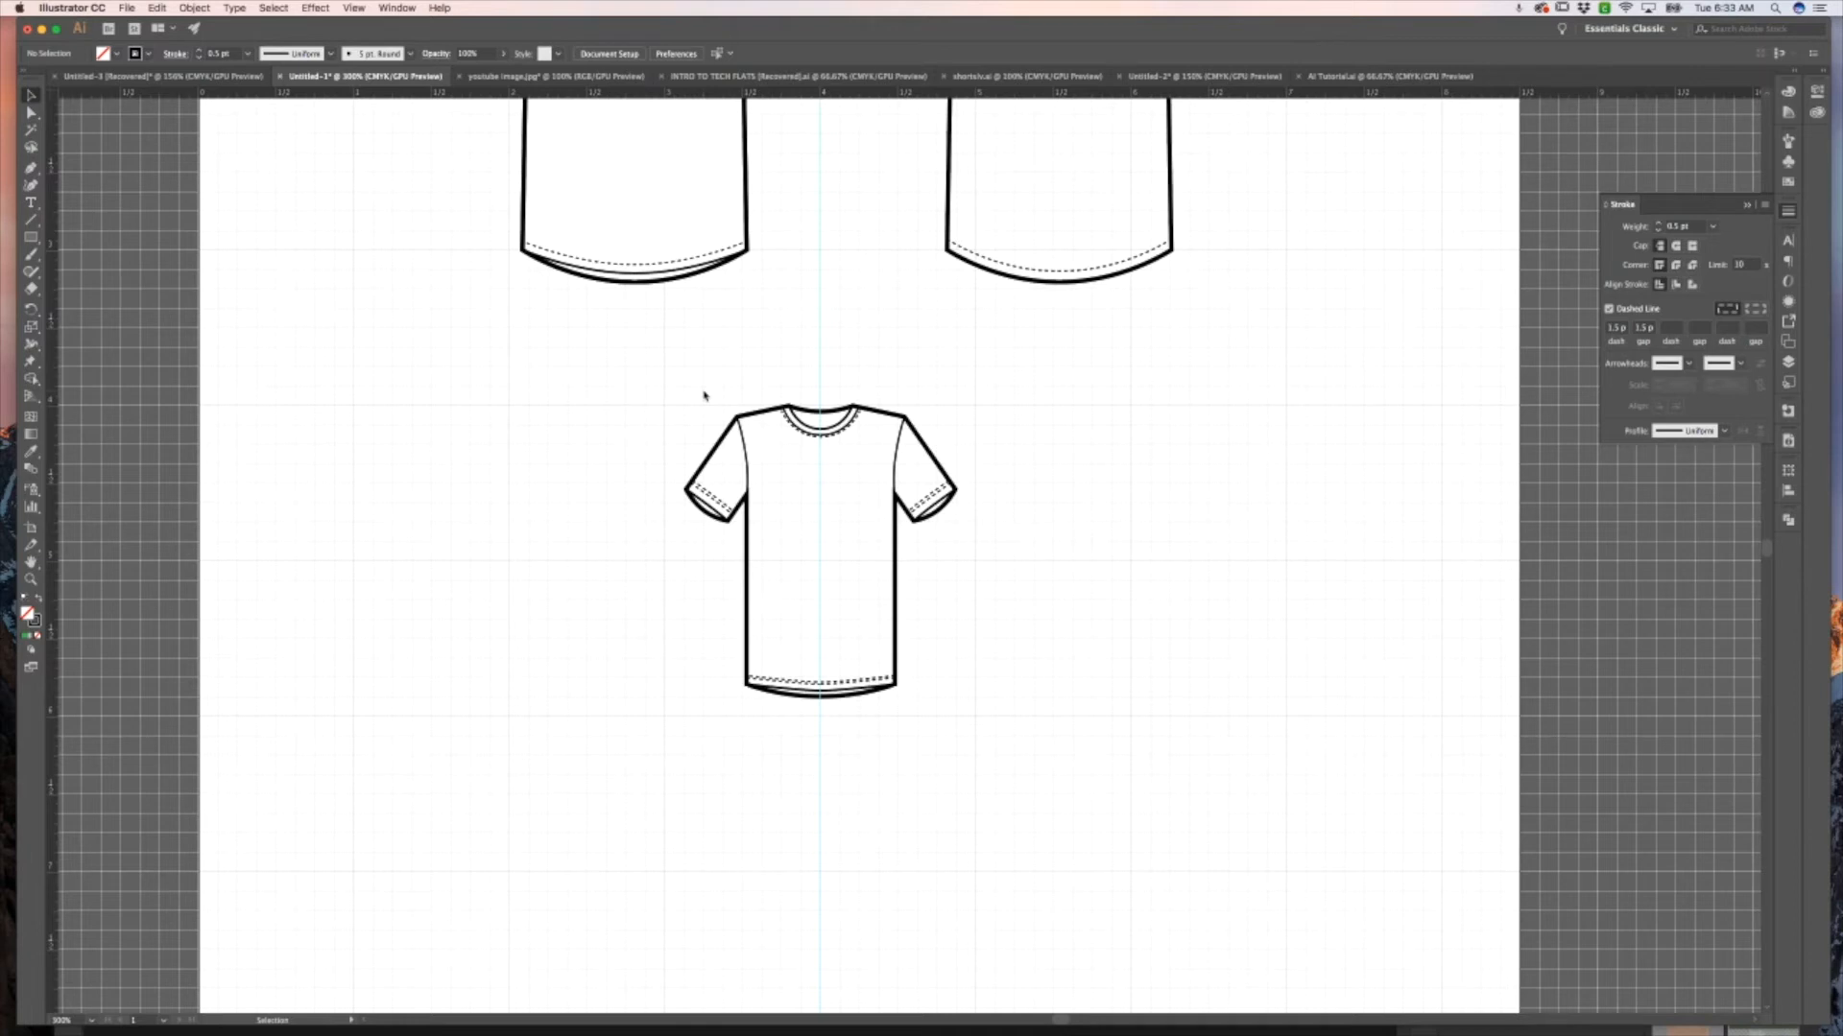
pyautogui.click(873, 407)
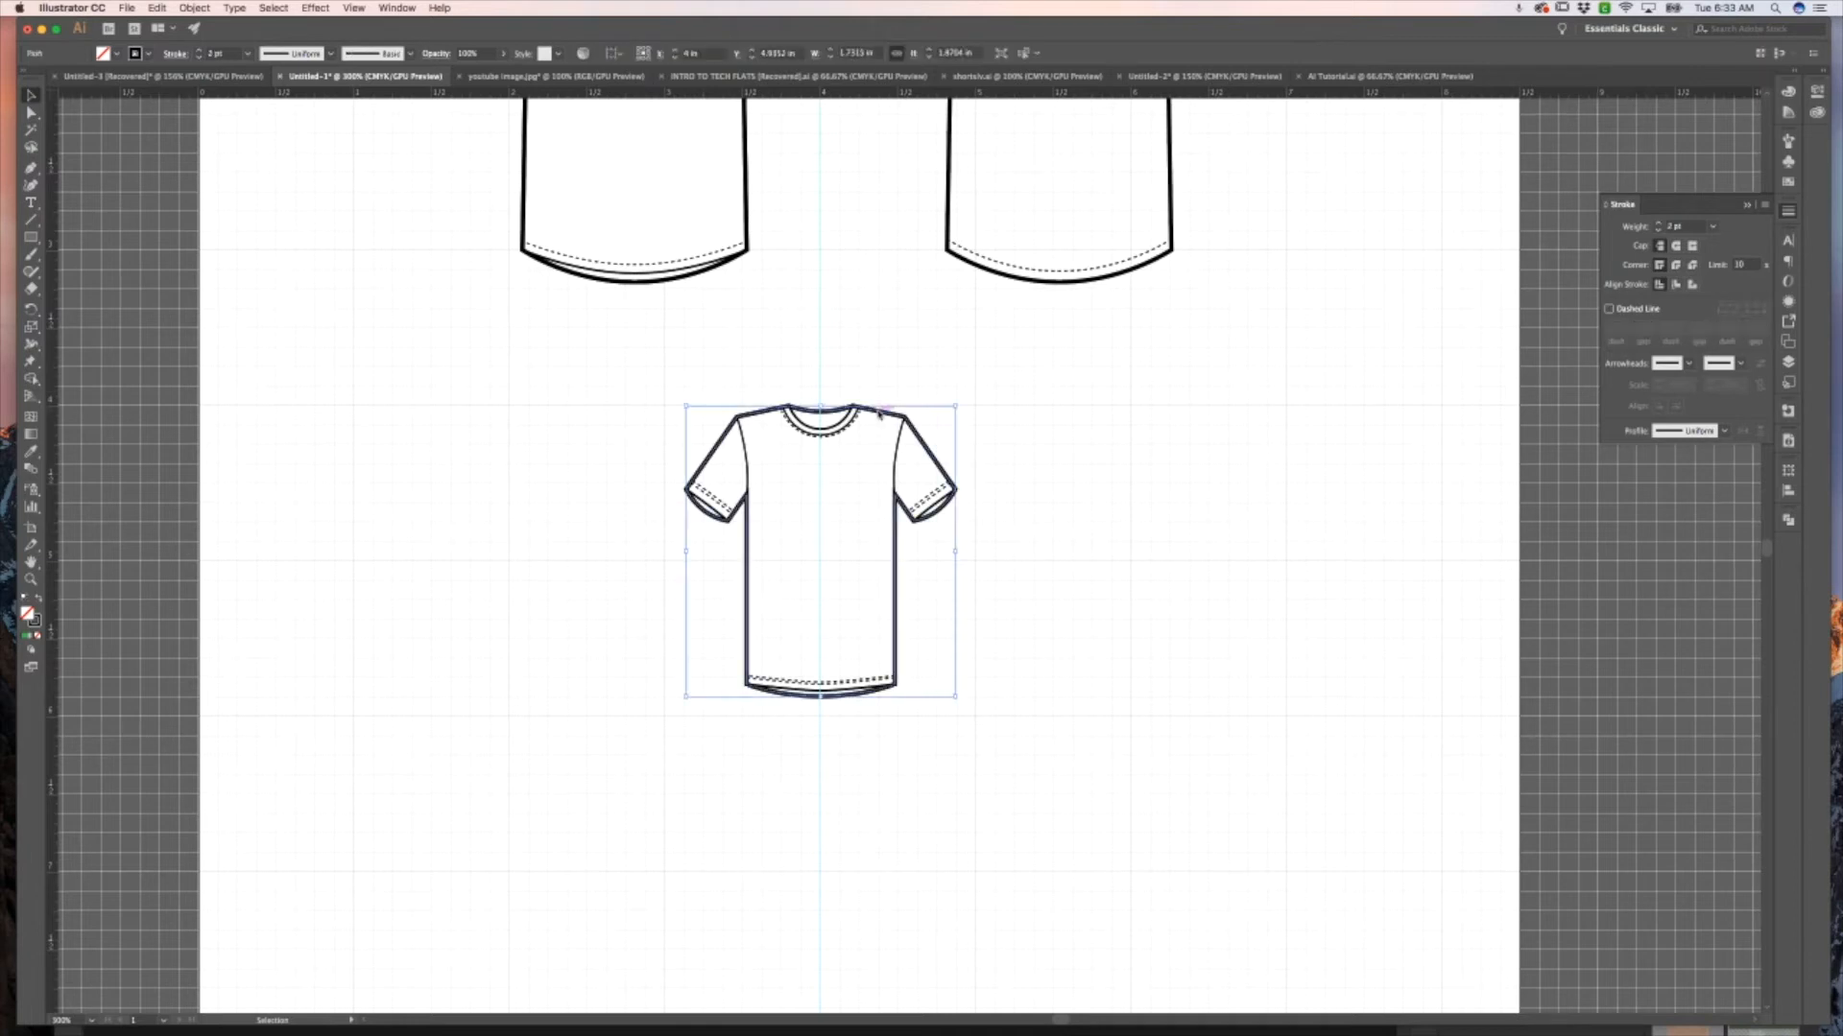
pyautogui.moveTo(617, 391); pyautogui.dragTo(1040, 765)
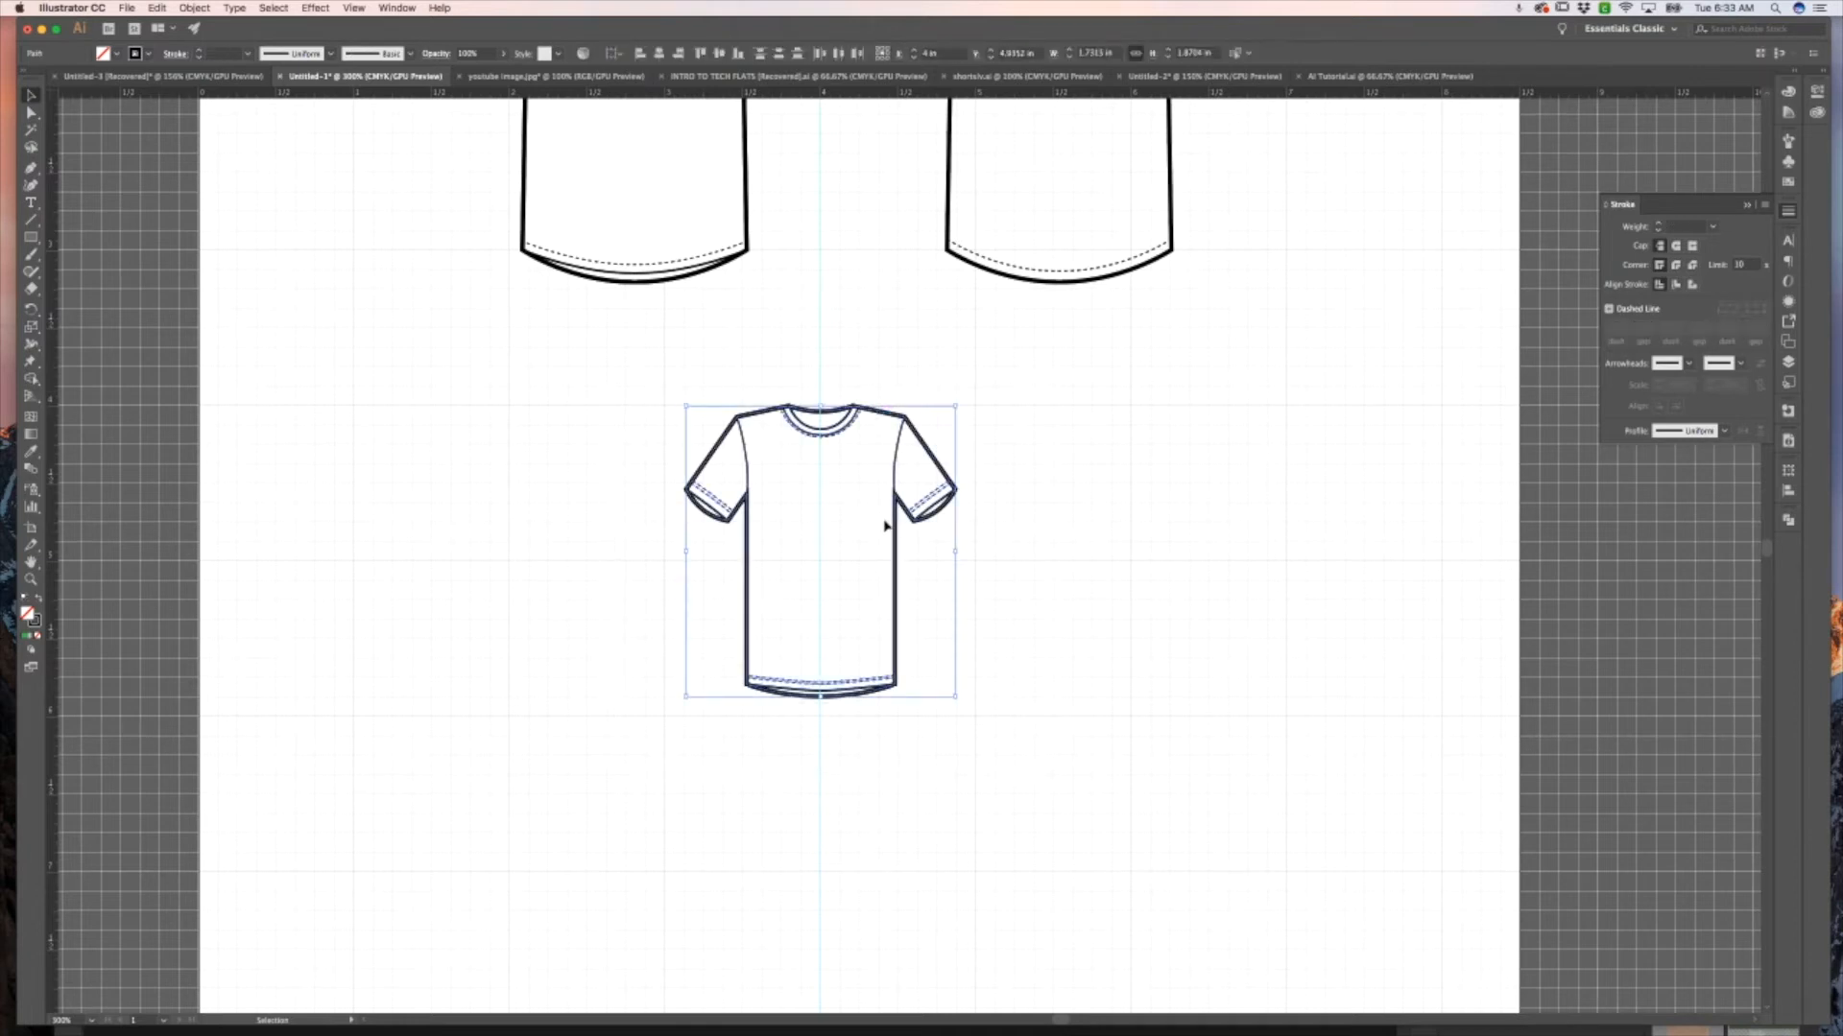
pyautogui.scroll(5, 888, 524)
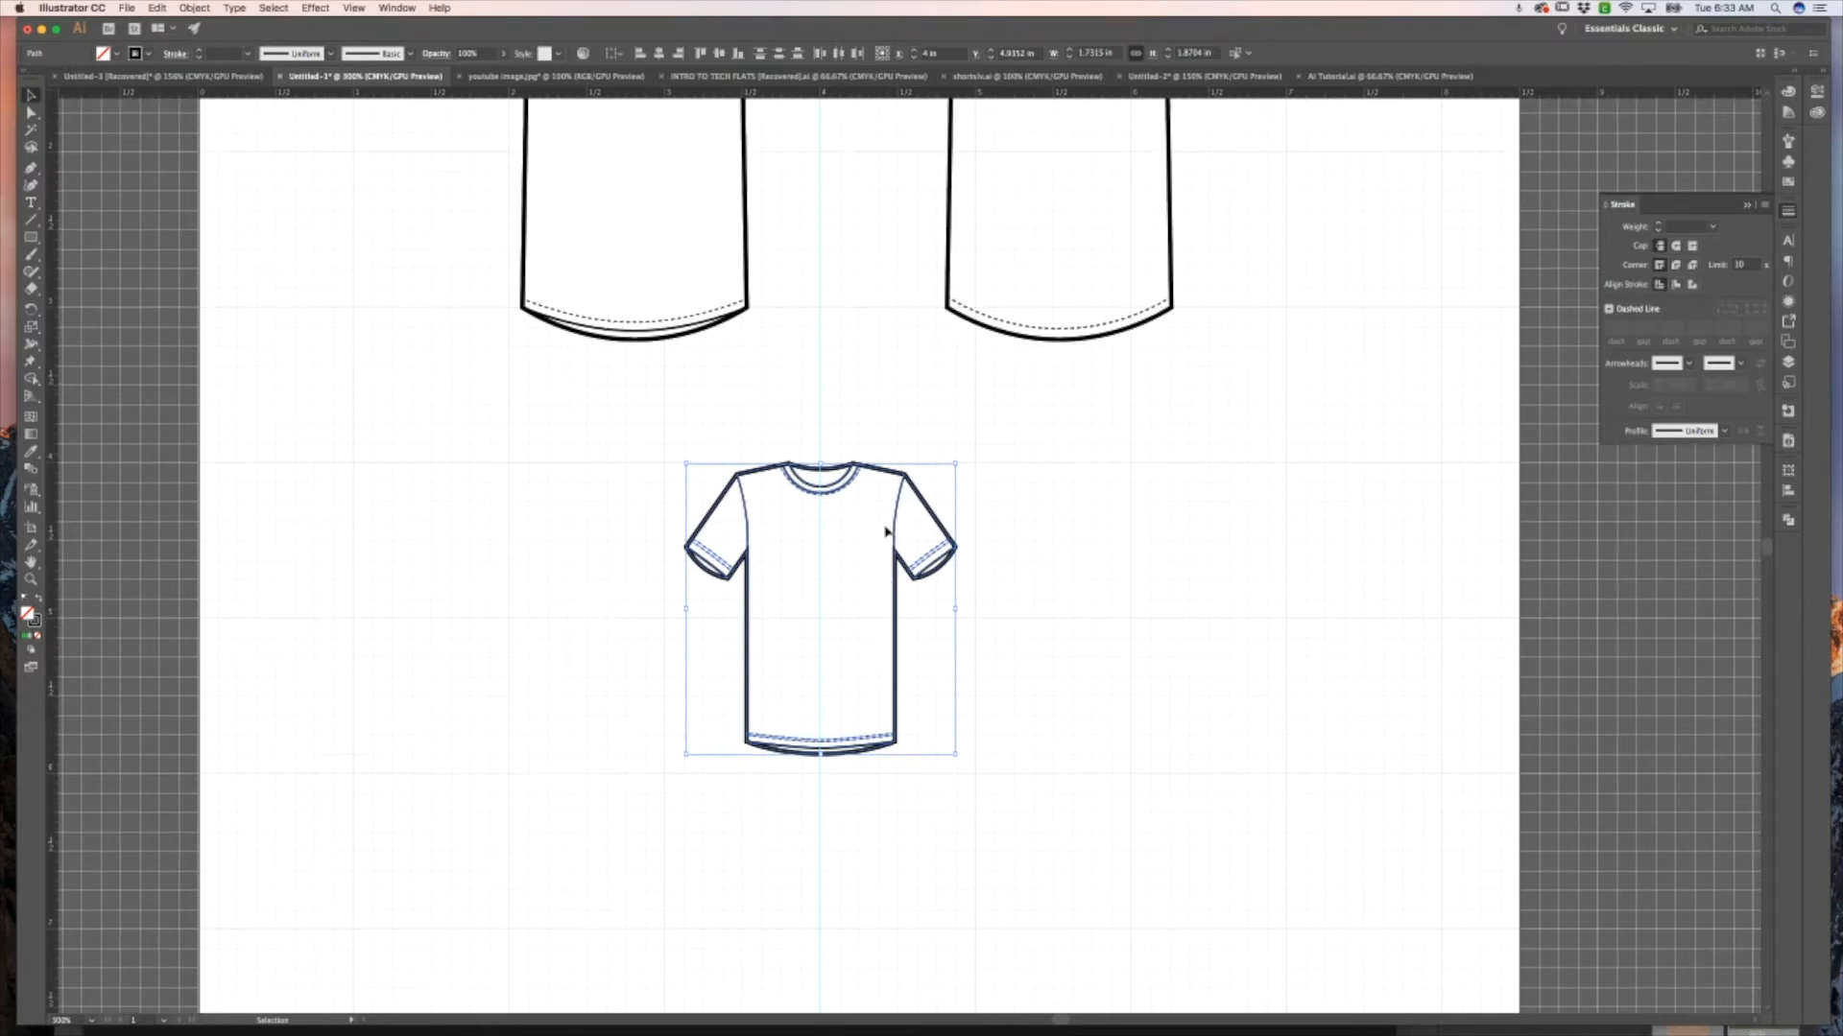
pyautogui.press('super+minus')
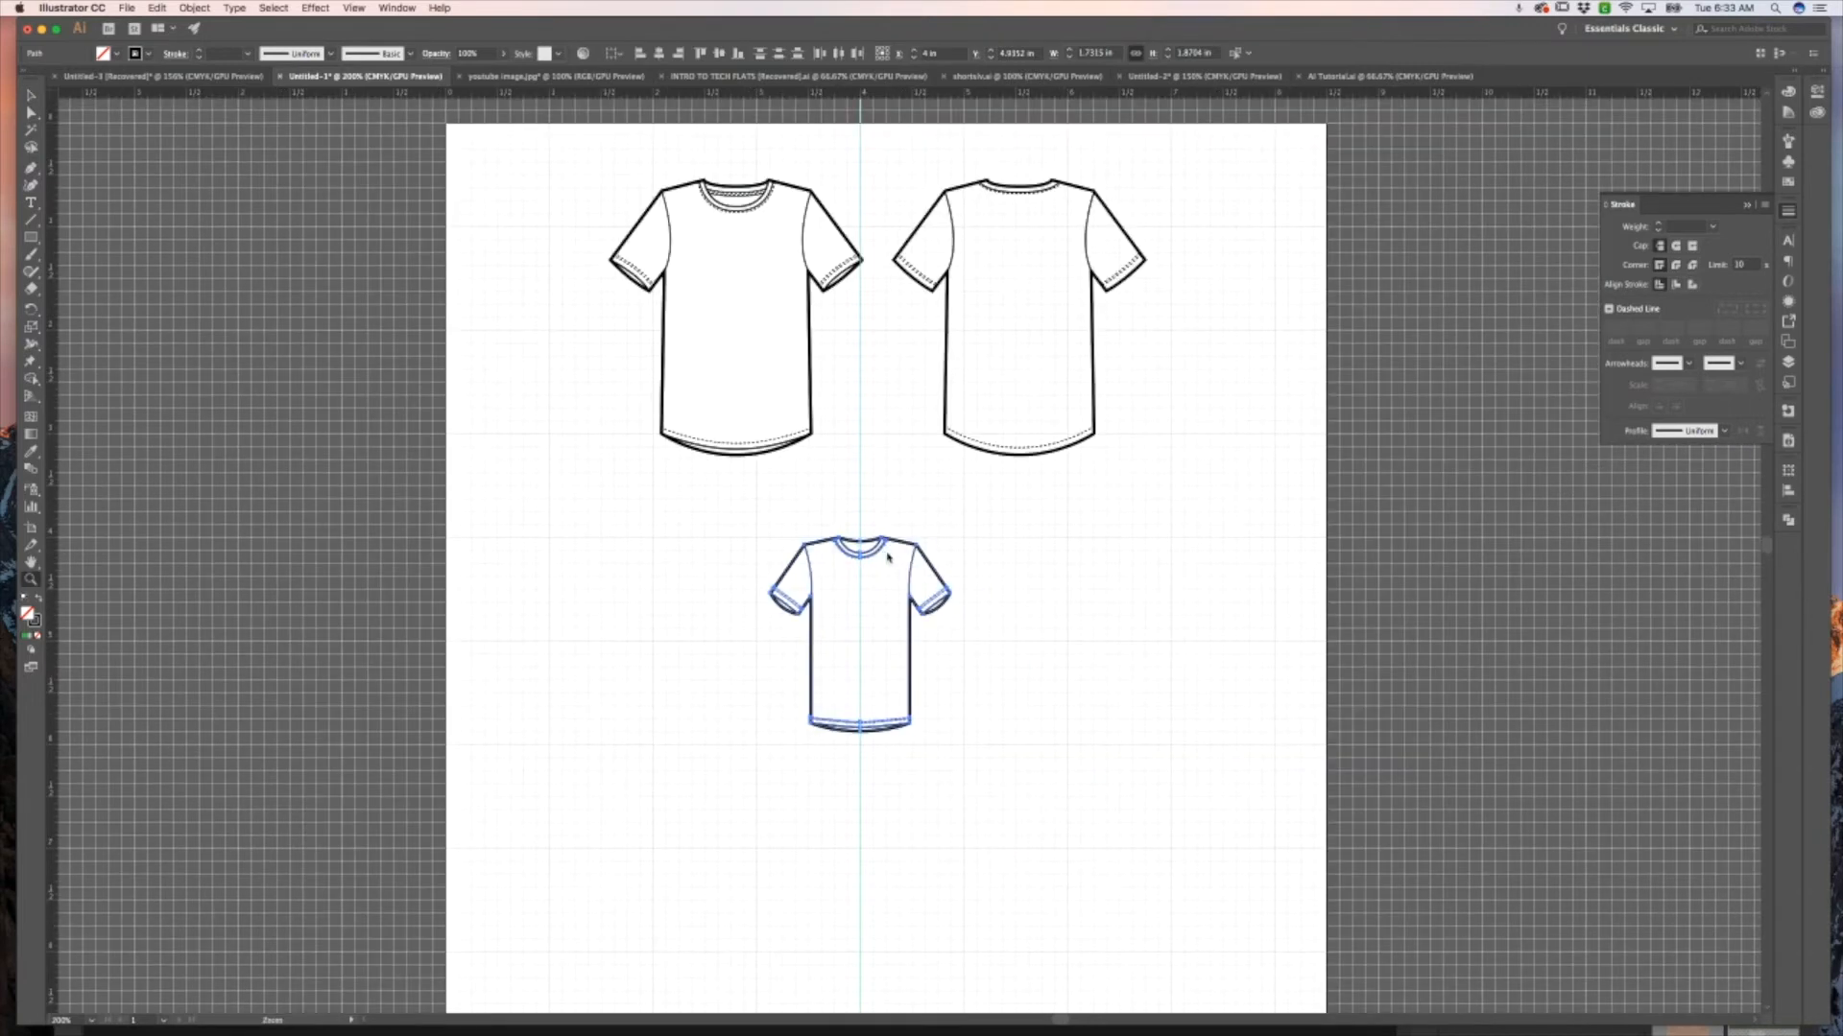
# Duplicate the large front-view T-shirt and place the copy to the right of the new small T-shirt.
pyautogui.click(790, 342)
pyautogui.press('super+c')
pyautogui.press('super+v')
pyautogui.moveTo(922, 523); pyautogui.dragTo(1166, 638)
pyautogui.click(1180, 494)
pyautogui.hscroll(3, 1158, 560)
# Isolate the copied T-shirt's group and delete the right sleeve's opening and stitch lines.
pyautogui.press('z')
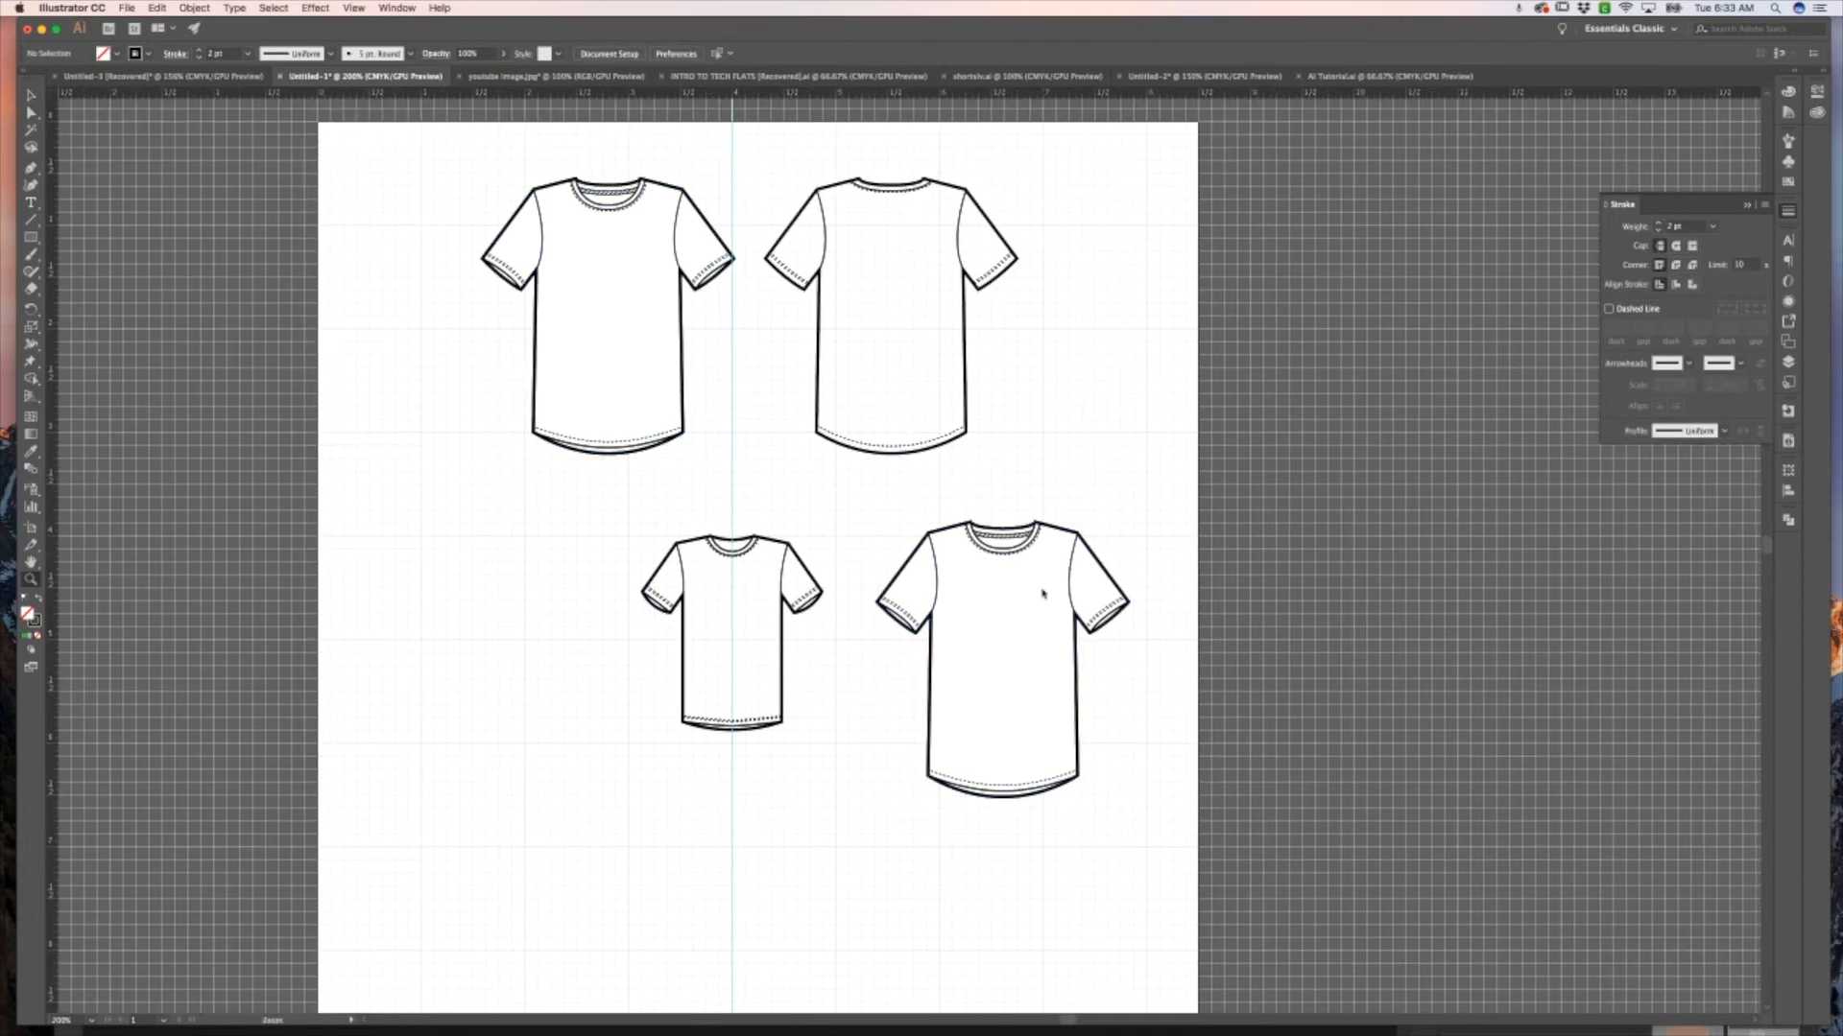
pyautogui.click(1046, 594)
pyautogui.press('v')
pyautogui.click(877, 620)
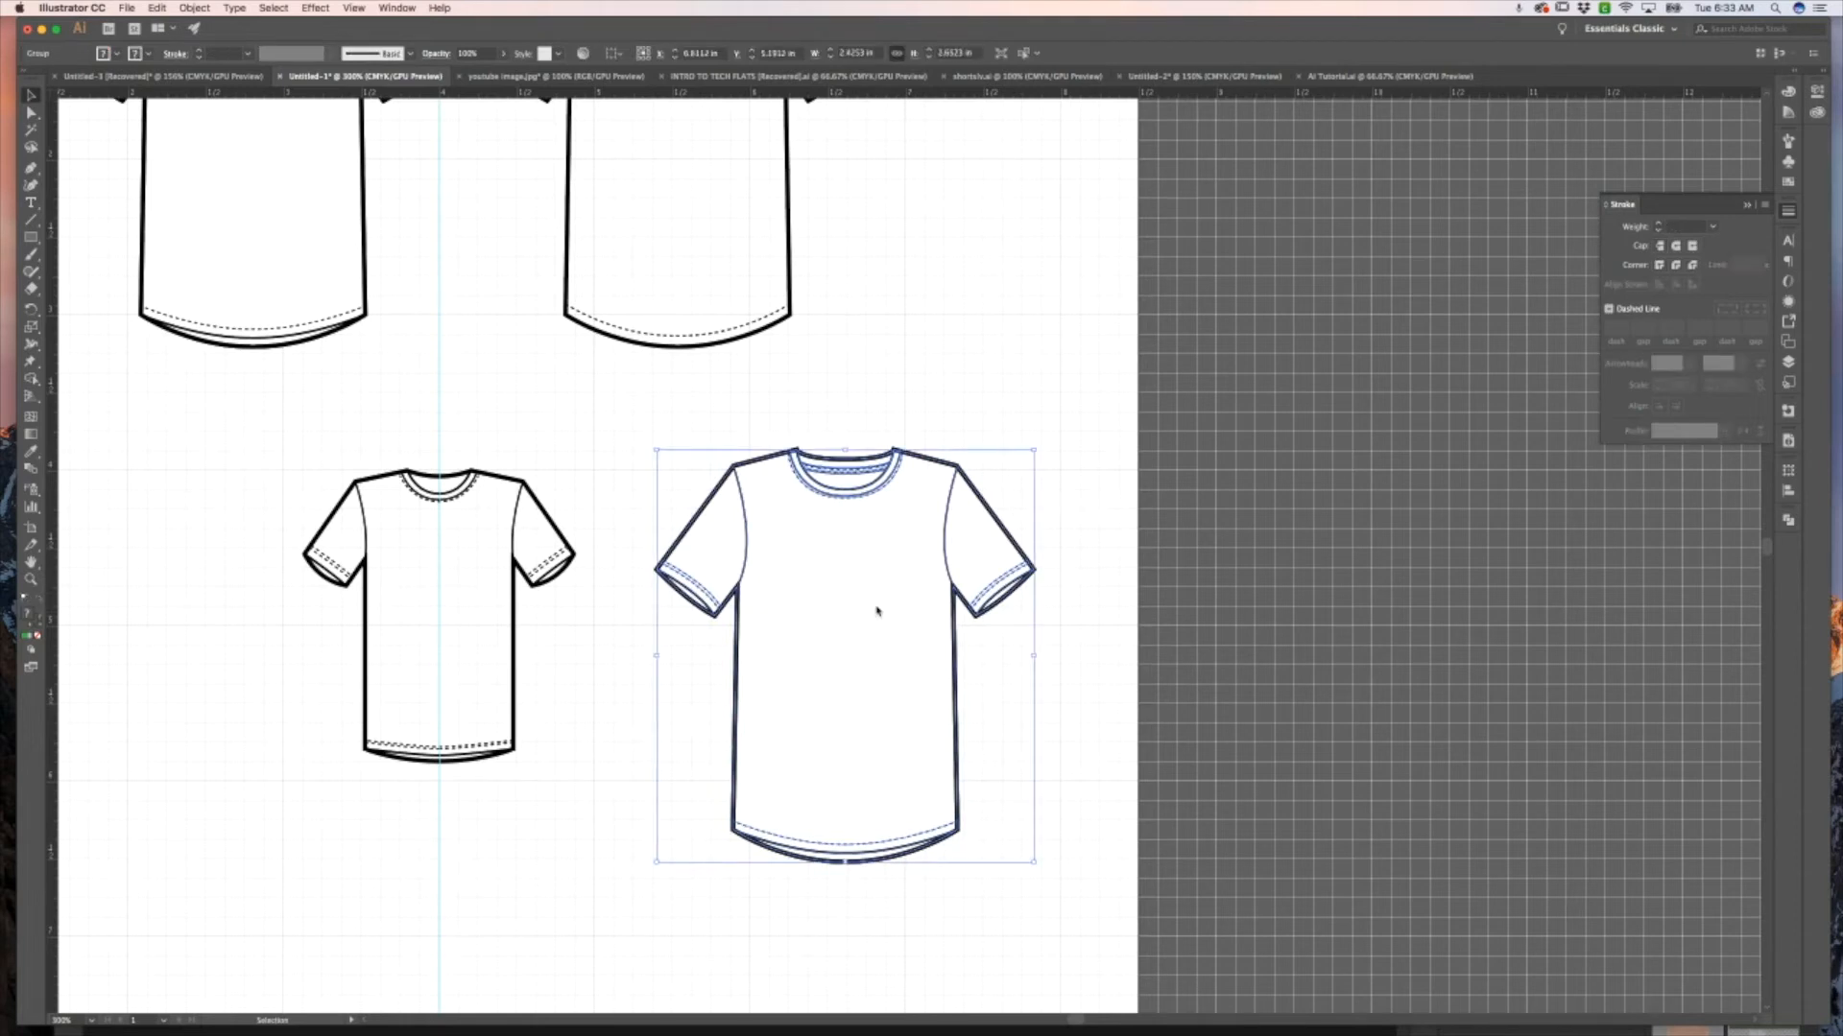
pyautogui.doubleClick(859, 557)
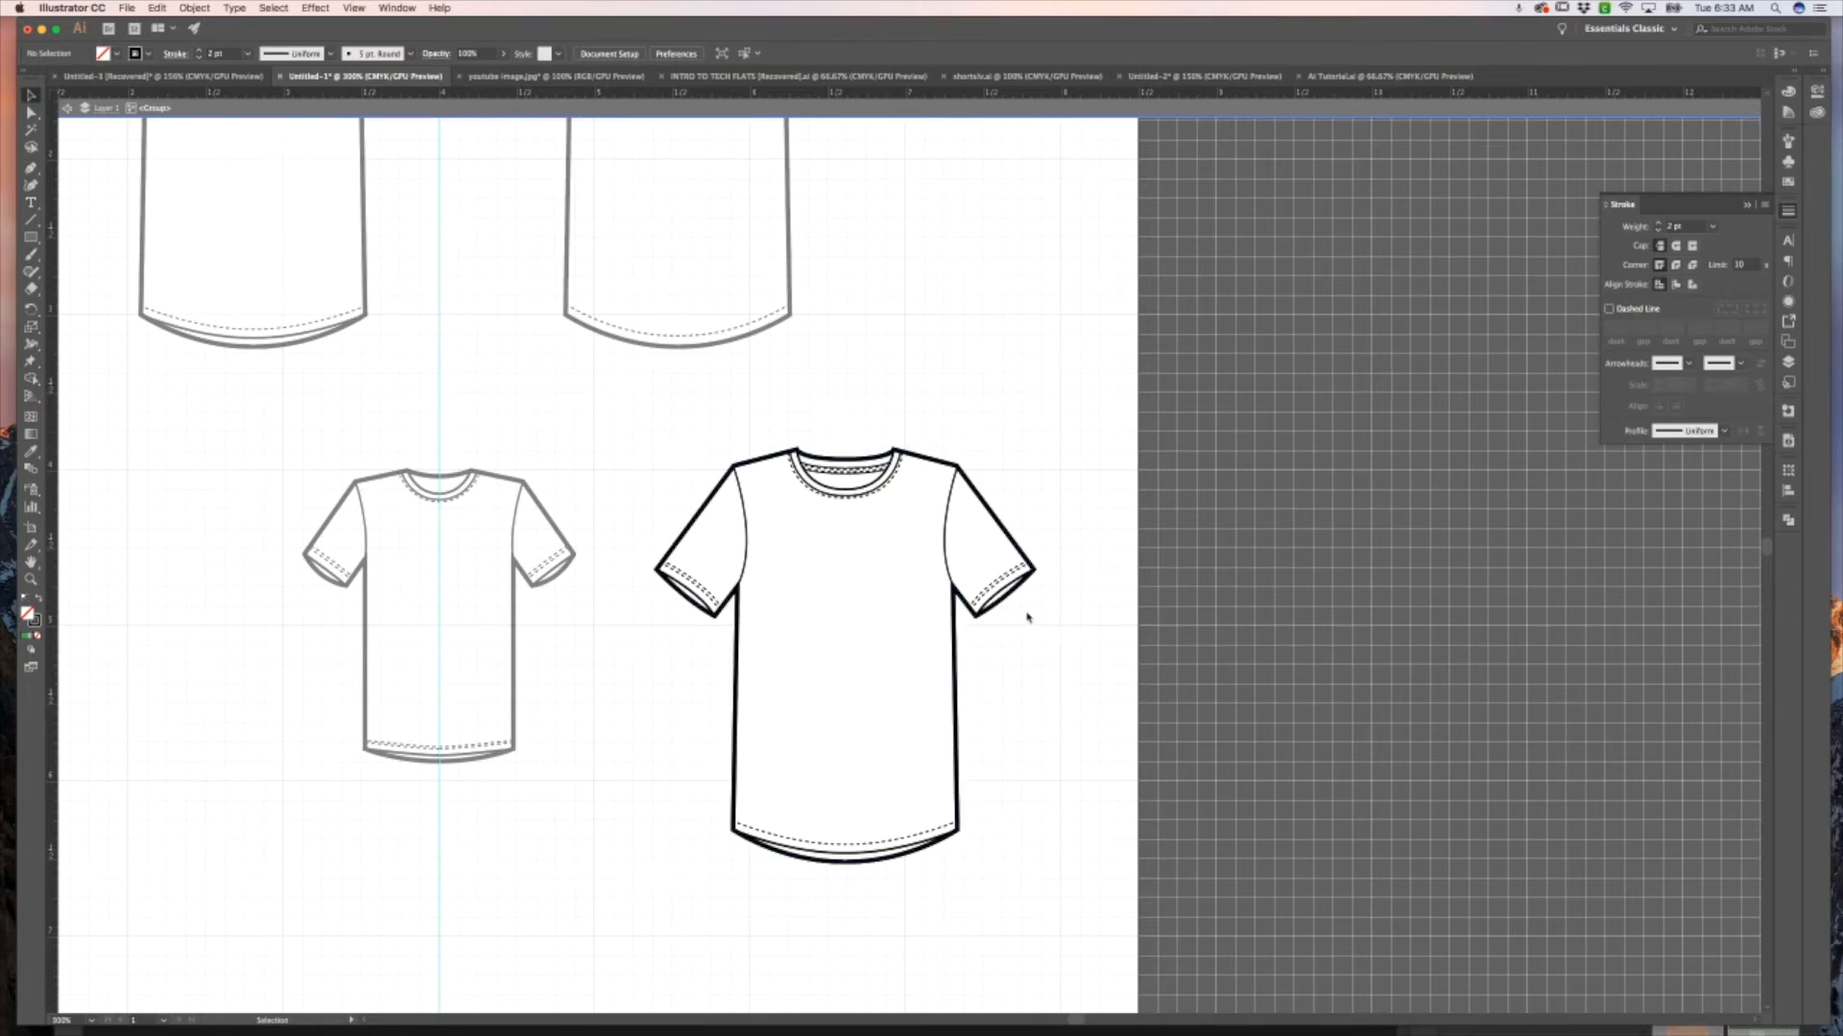
pyautogui.click(1030, 561)
pyautogui.keyDown('shift'); pyautogui.click(1027, 555); pyautogui.keyUp('shift')
pyautogui.press('Delete')
# Delete the left sleeve's opening and stitch lines from the copied T-shirt without removing its outline.
pyautogui.keyDown('shift'); pyautogui.click(708, 568); pyautogui.keyUp('shift')
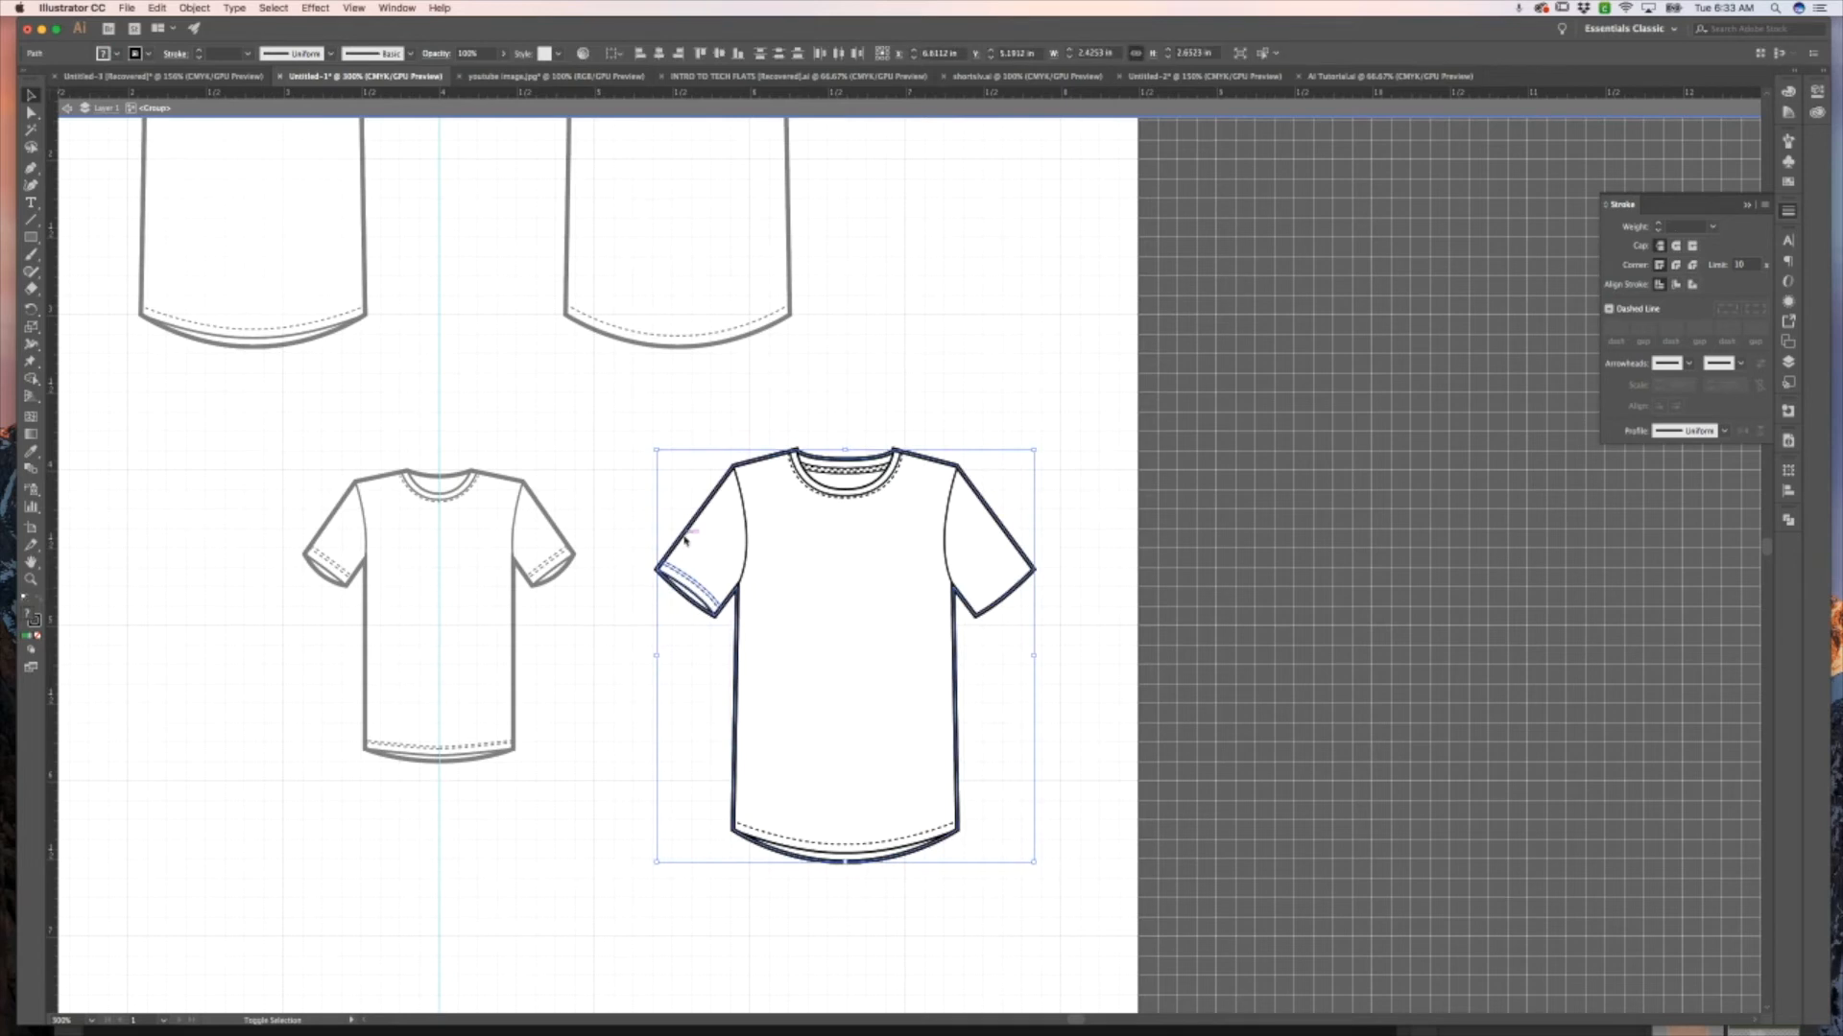
pyautogui.keyDown('shift'); pyautogui.click(694, 528); pyautogui.keyUp('shift')
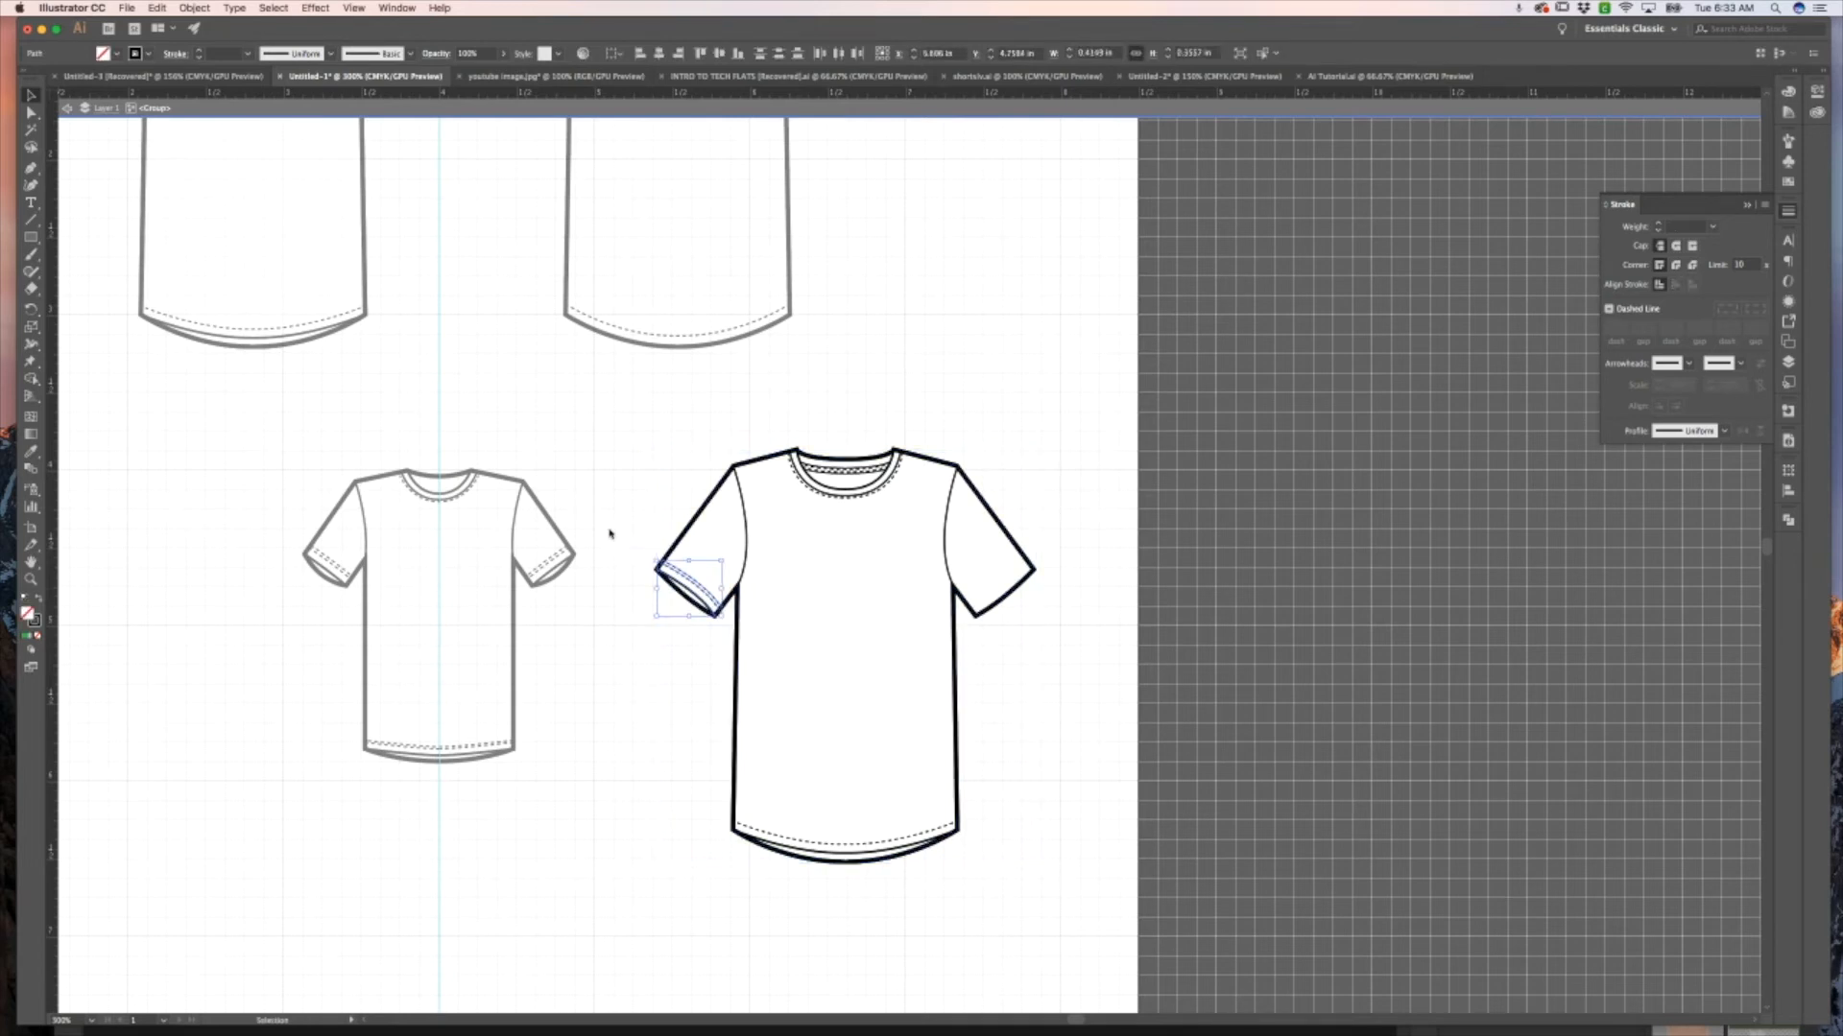
pyautogui.press('Delete')
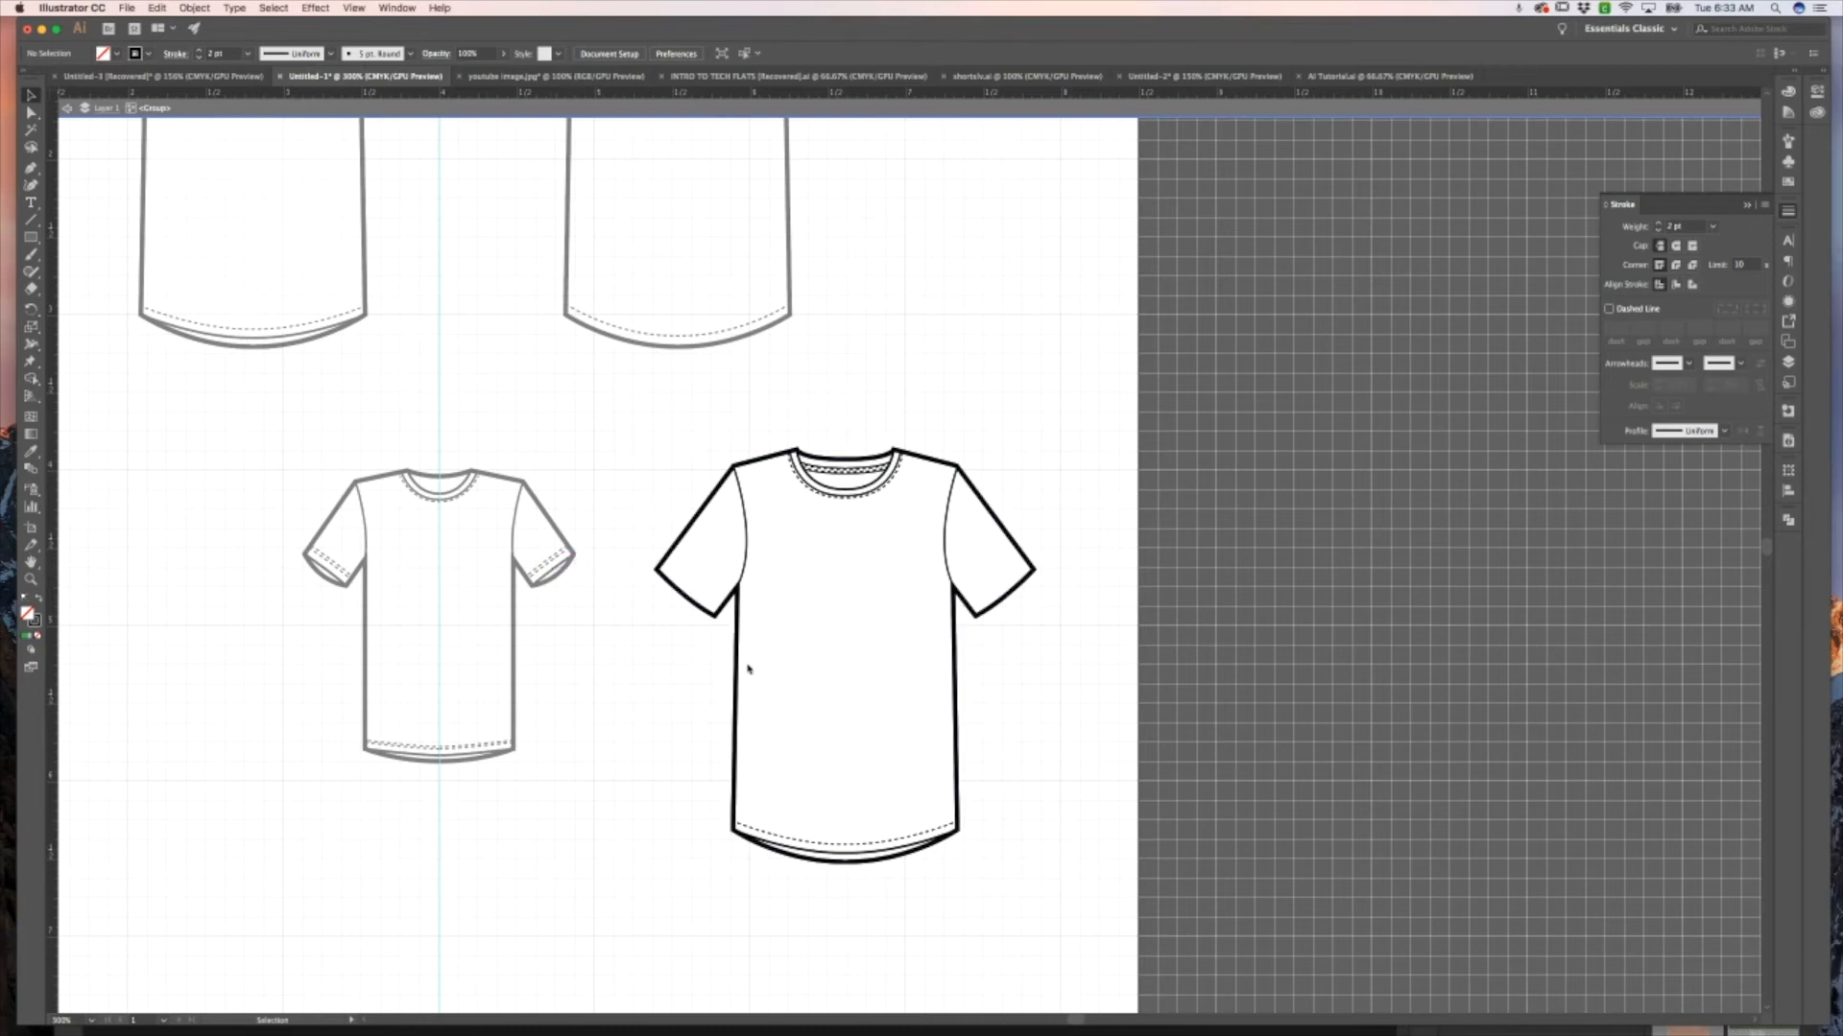
# Delete the front neckline curves, collar stitching and inner back-neck details from the copied T-shirt.
pyautogui.click(839, 496)
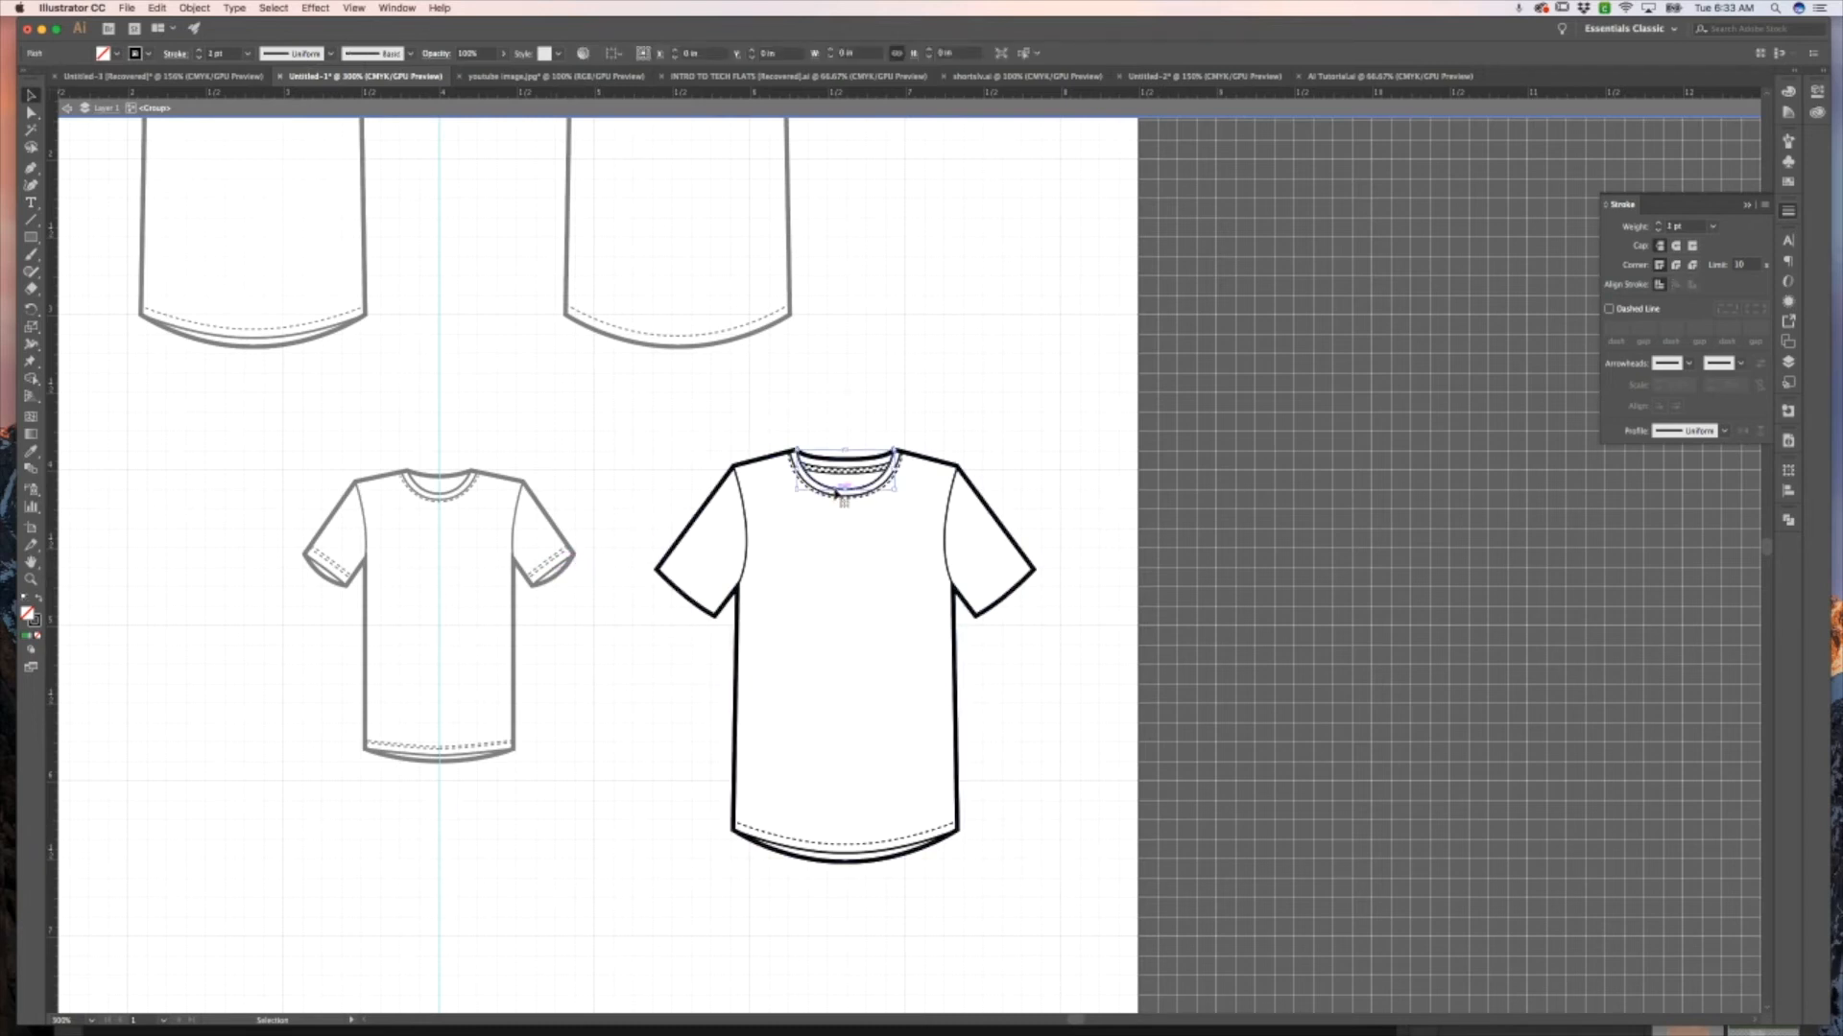
pyautogui.press('Delete')
pyautogui.click(843, 499)
pyautogui.press('Delete')
pyautogui.click(864, 489)
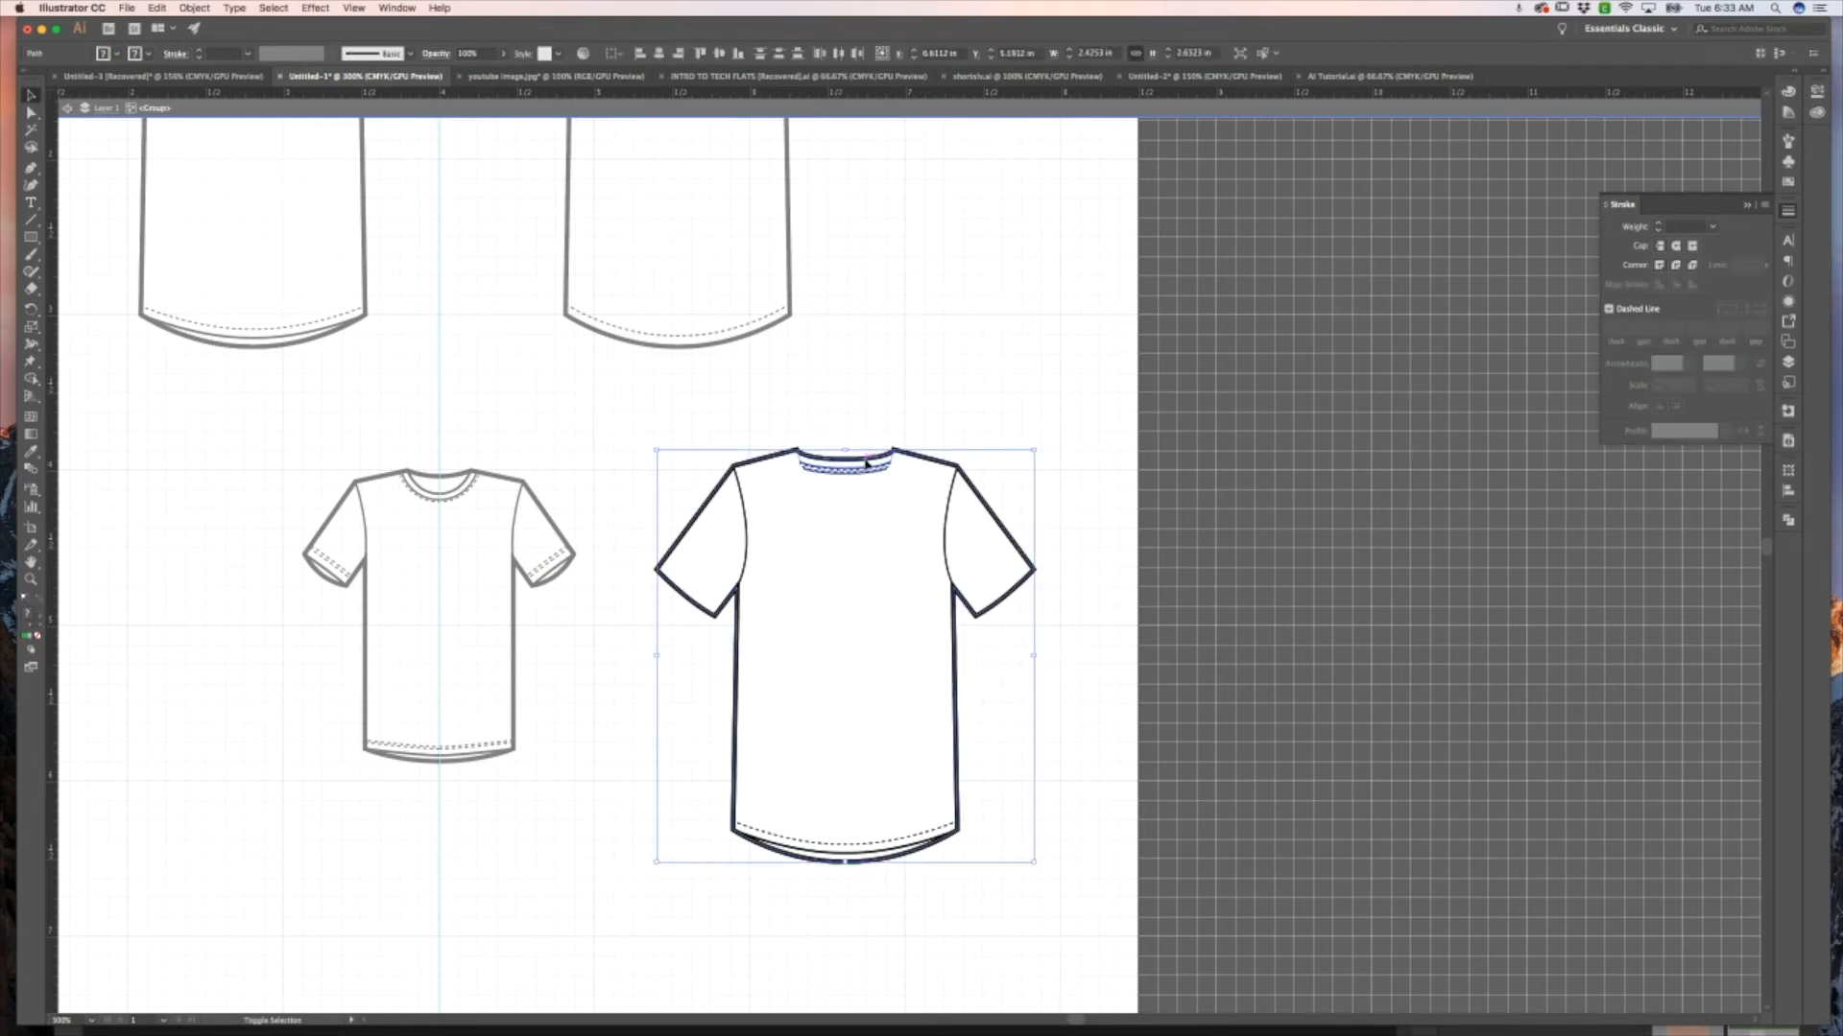
pyautogui.click(974, 452)
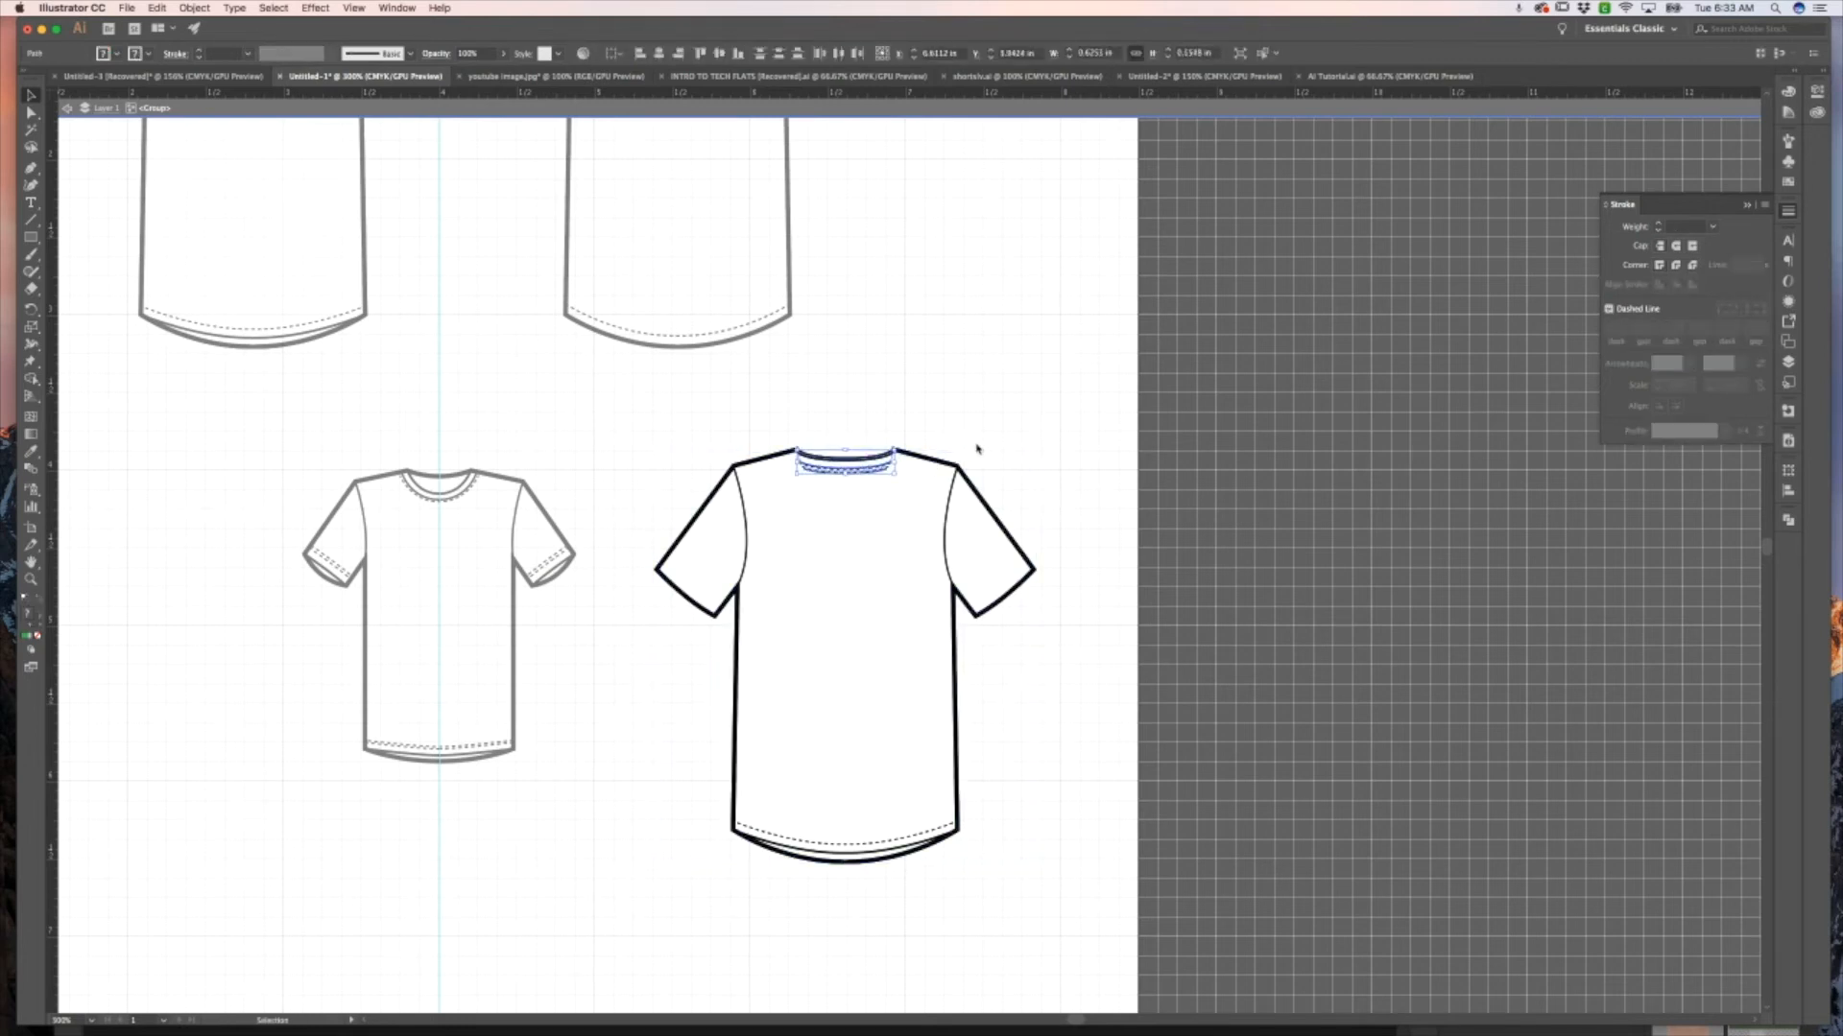
pyautogui.click(808, 821)
pyautogui.click(1031, 803)
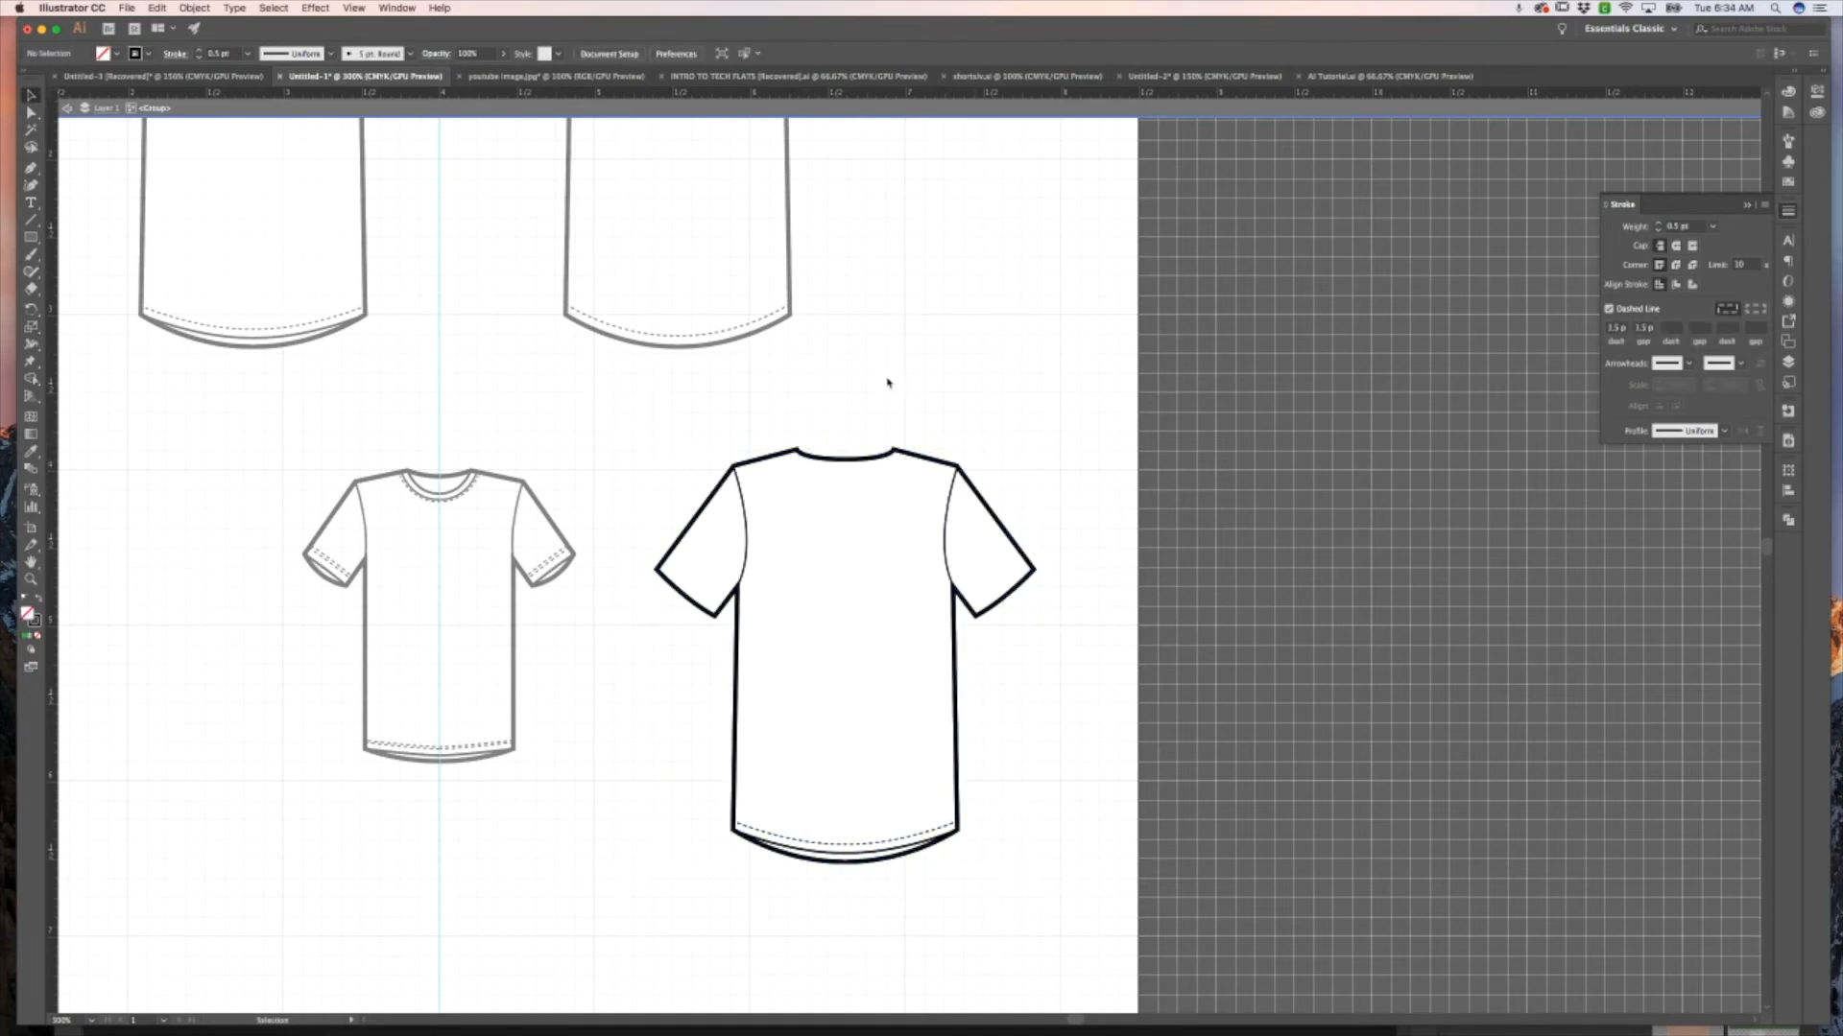
pyautogui.scroll(3, 857, 411)
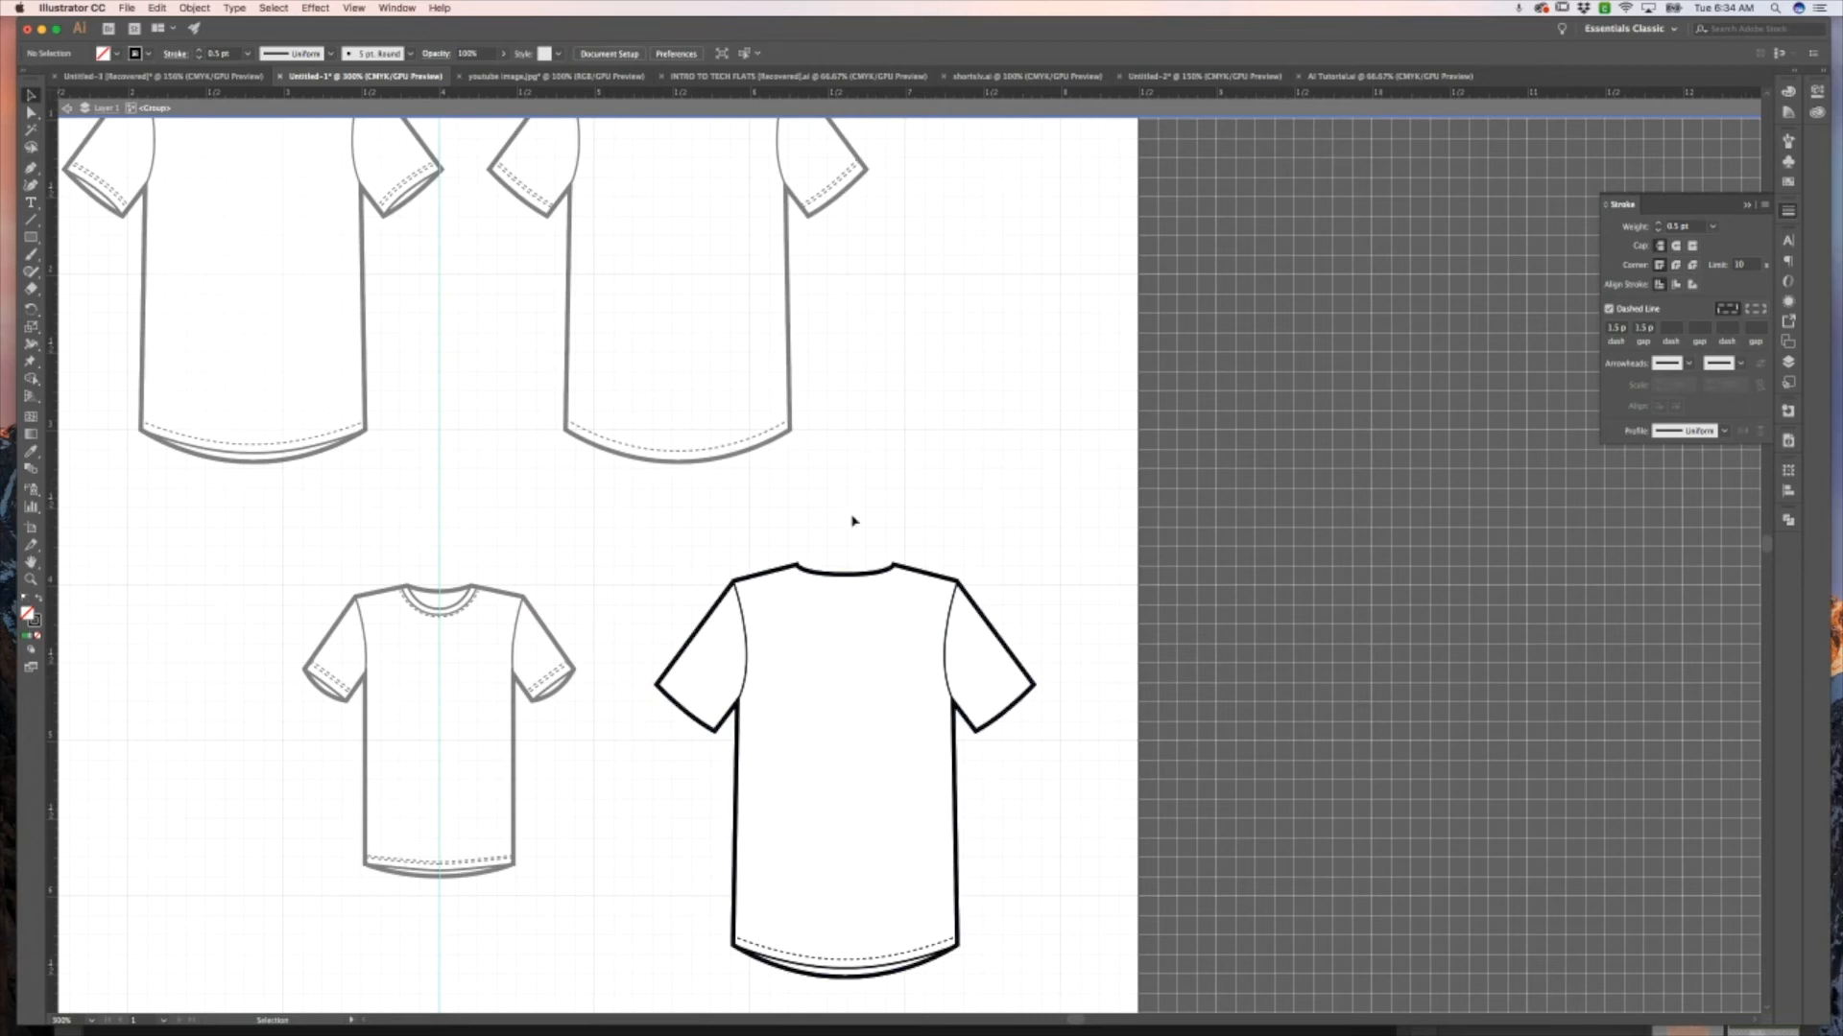
# Exit isolation mode on the copied T-shirt's group and return to the full artboard with all four T-shirt flats.
pyautogui.scroll(-2, 852, 521)
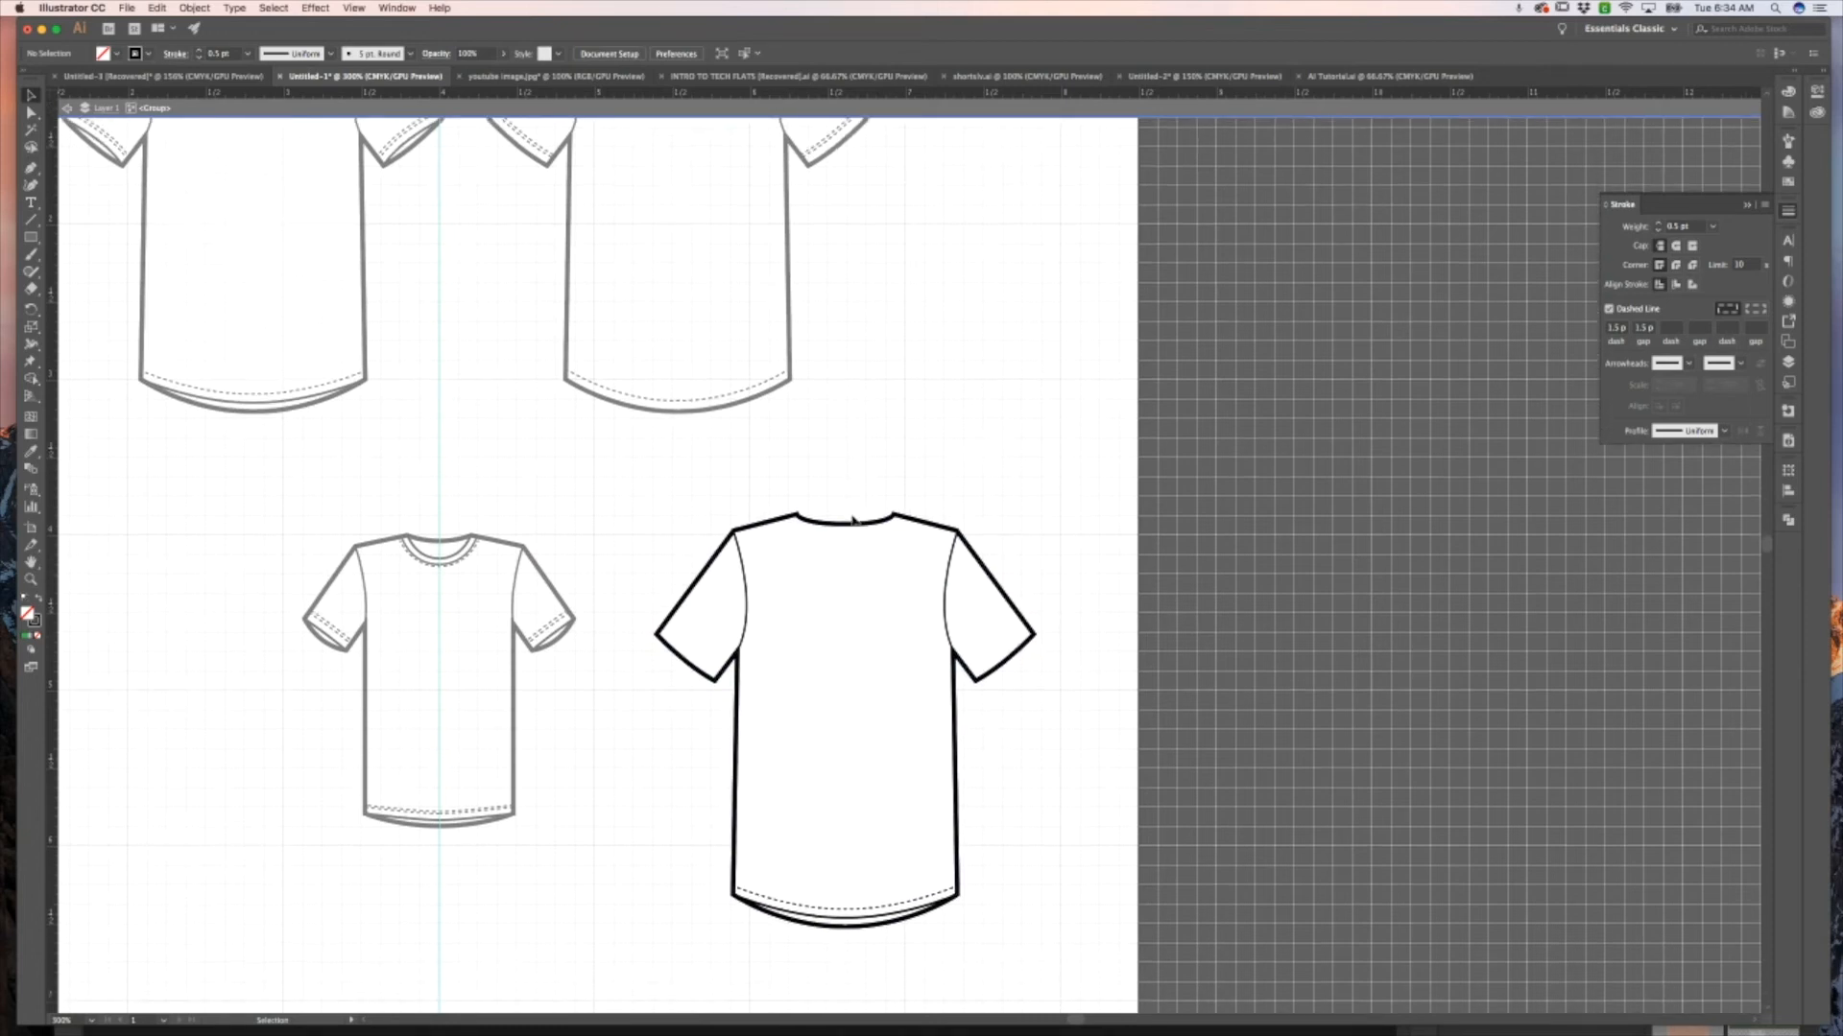
pyautogui.press('z')
pyautogui.keyDown('alt'); pyautogui.click(626, 528); pyautogui.keyUp('alt')
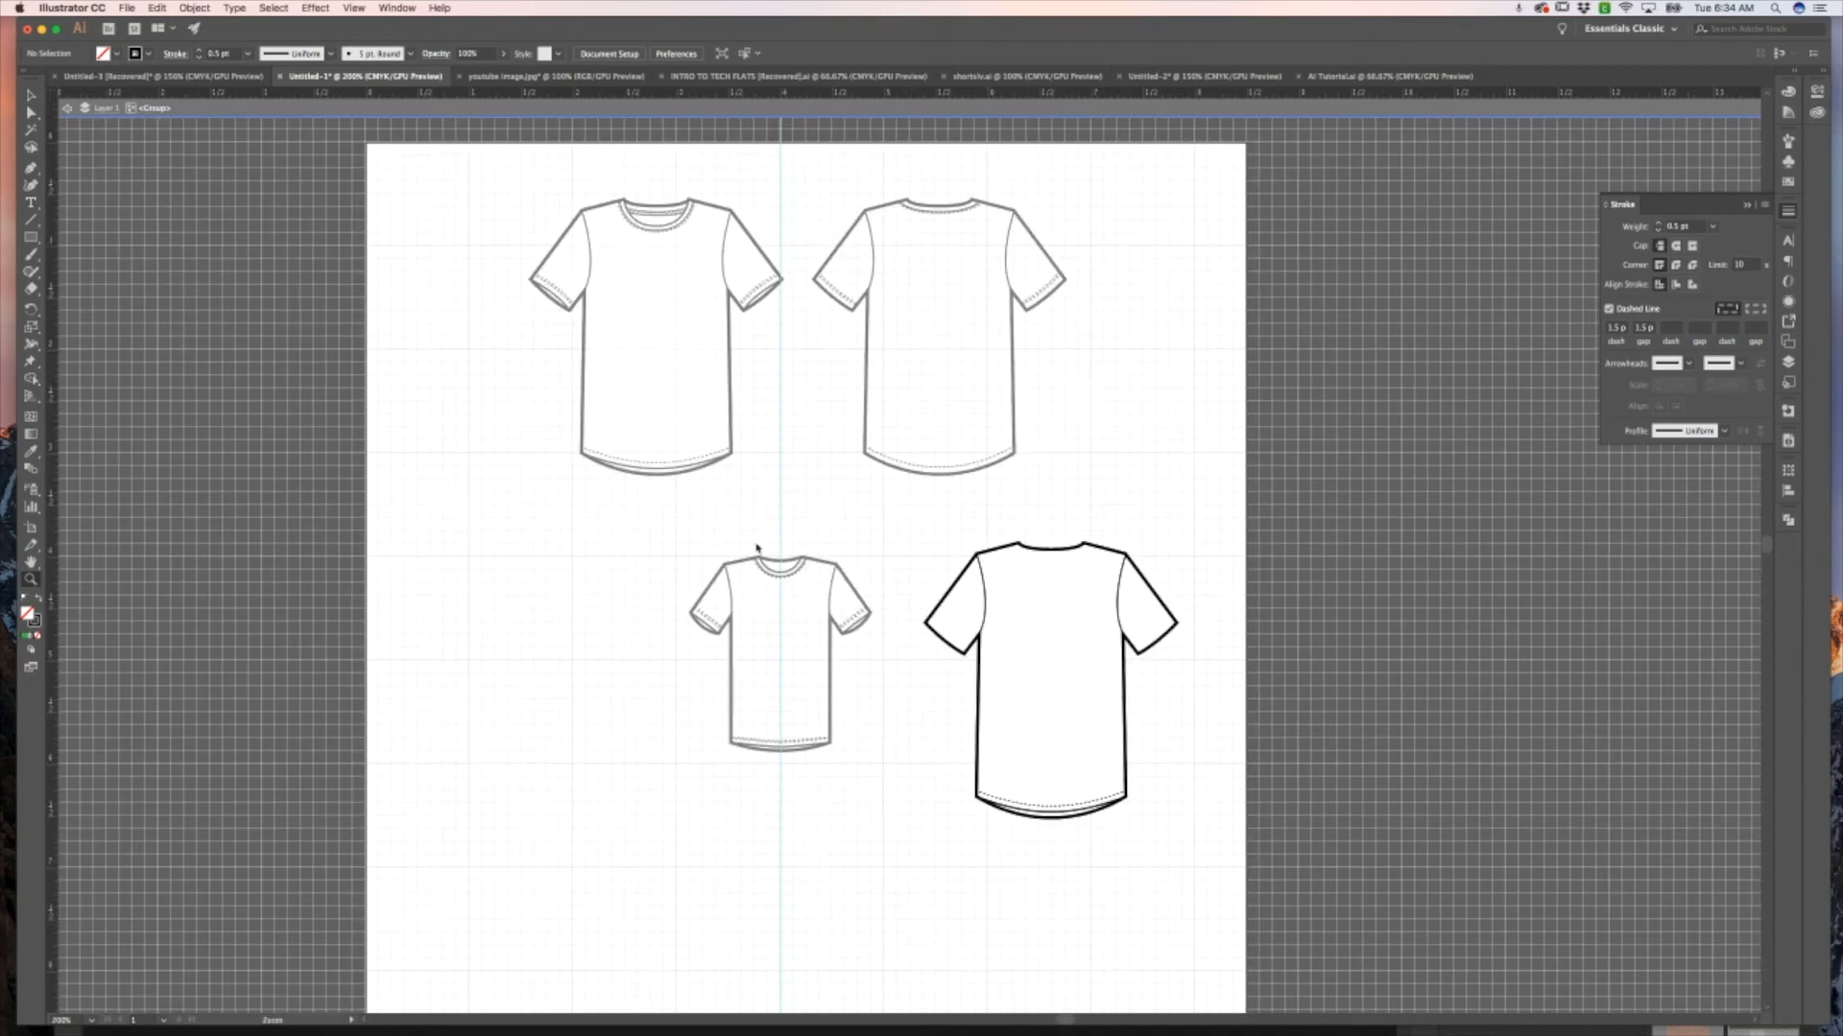
pyautogui.scroll(-2, 880, 539)
pyautogui.press('v')
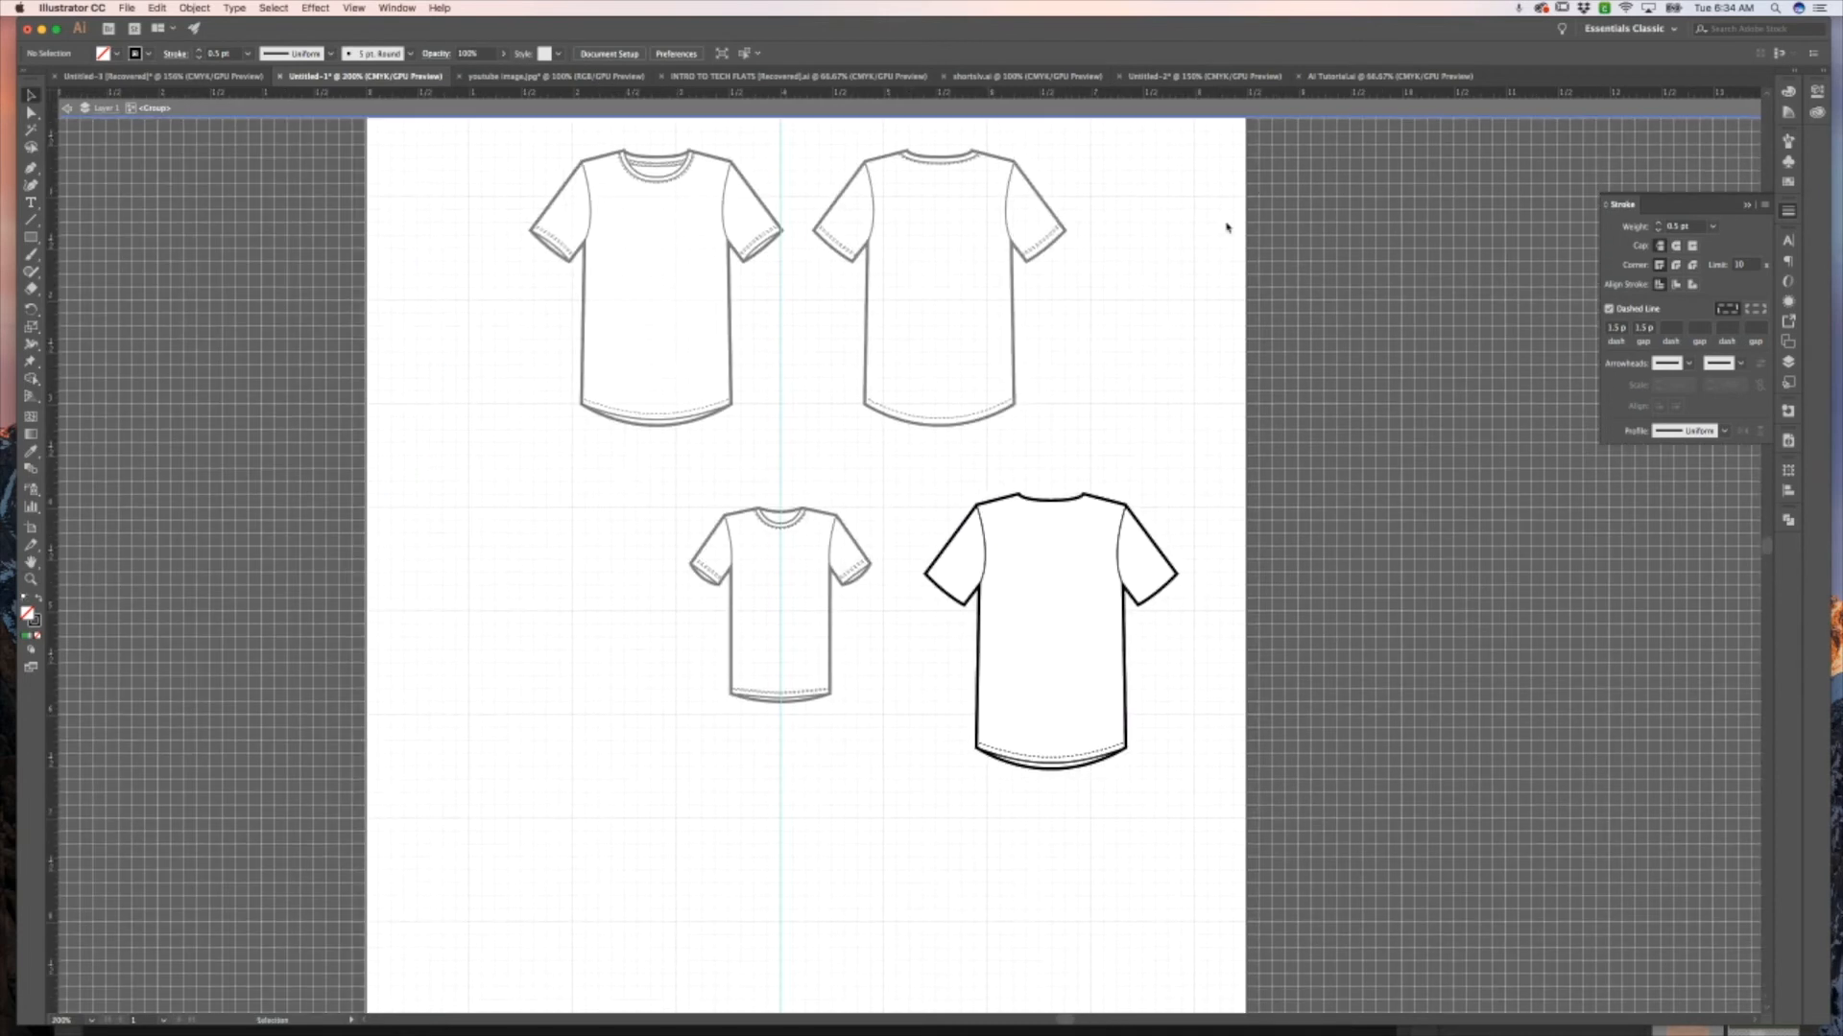
pyautogui.doubleClick(1169, 247)
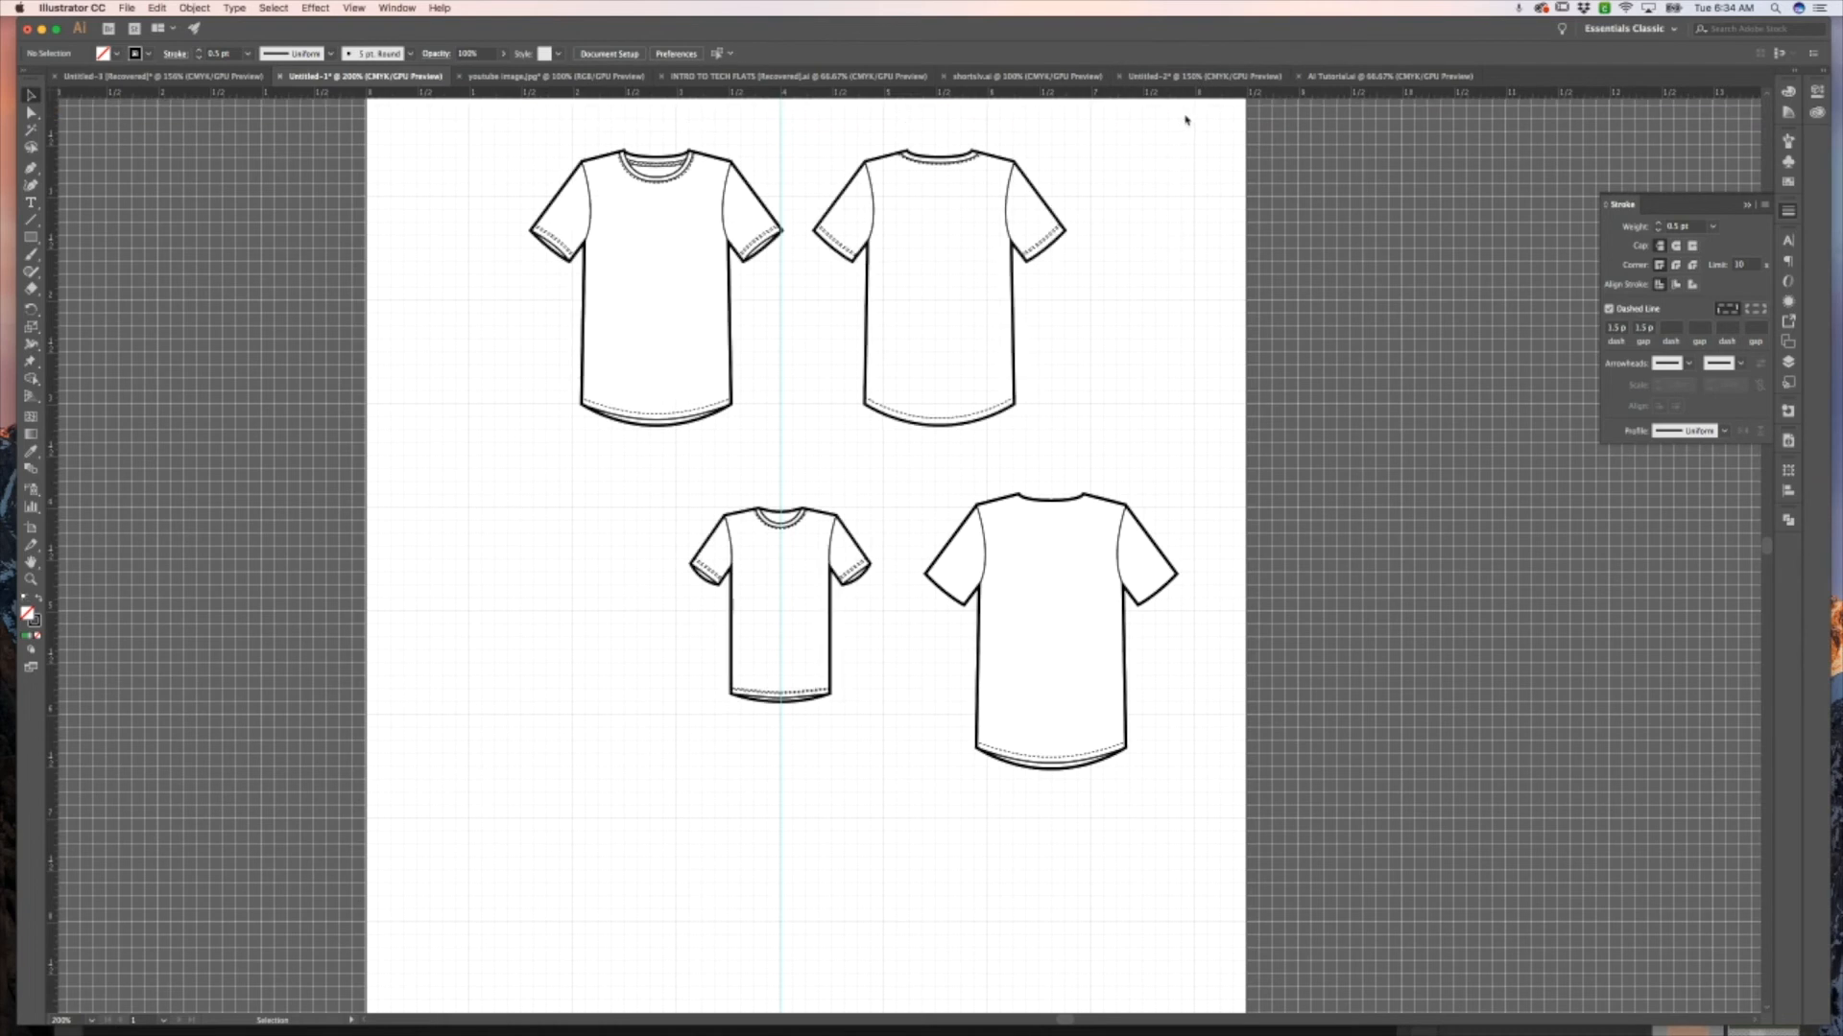
# Switch to the Untitled-2 document, clear the selection of the T-shirt flats and review the row of garment flats.
pyautogui.click(1187, 81)
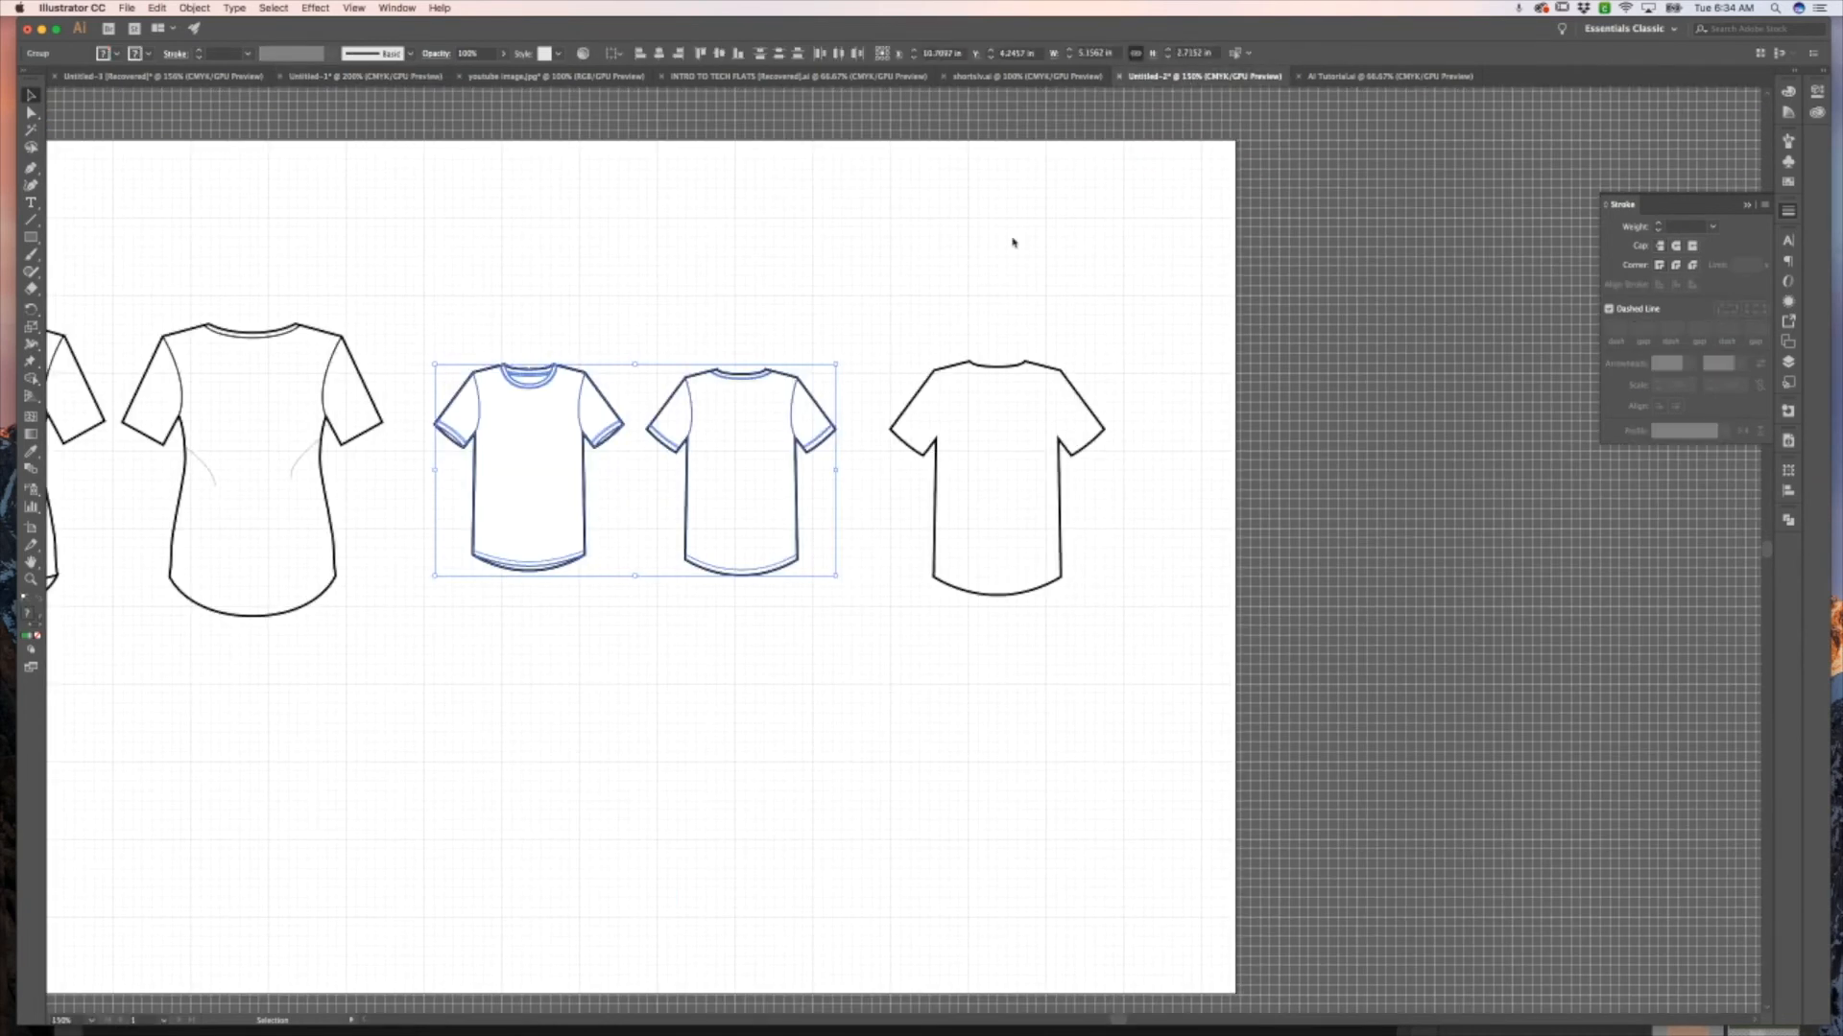
pyautogui.click(802, 300)
pyautogui.press('super+0')
pyautogui.hscroll(-1, 804, 306)
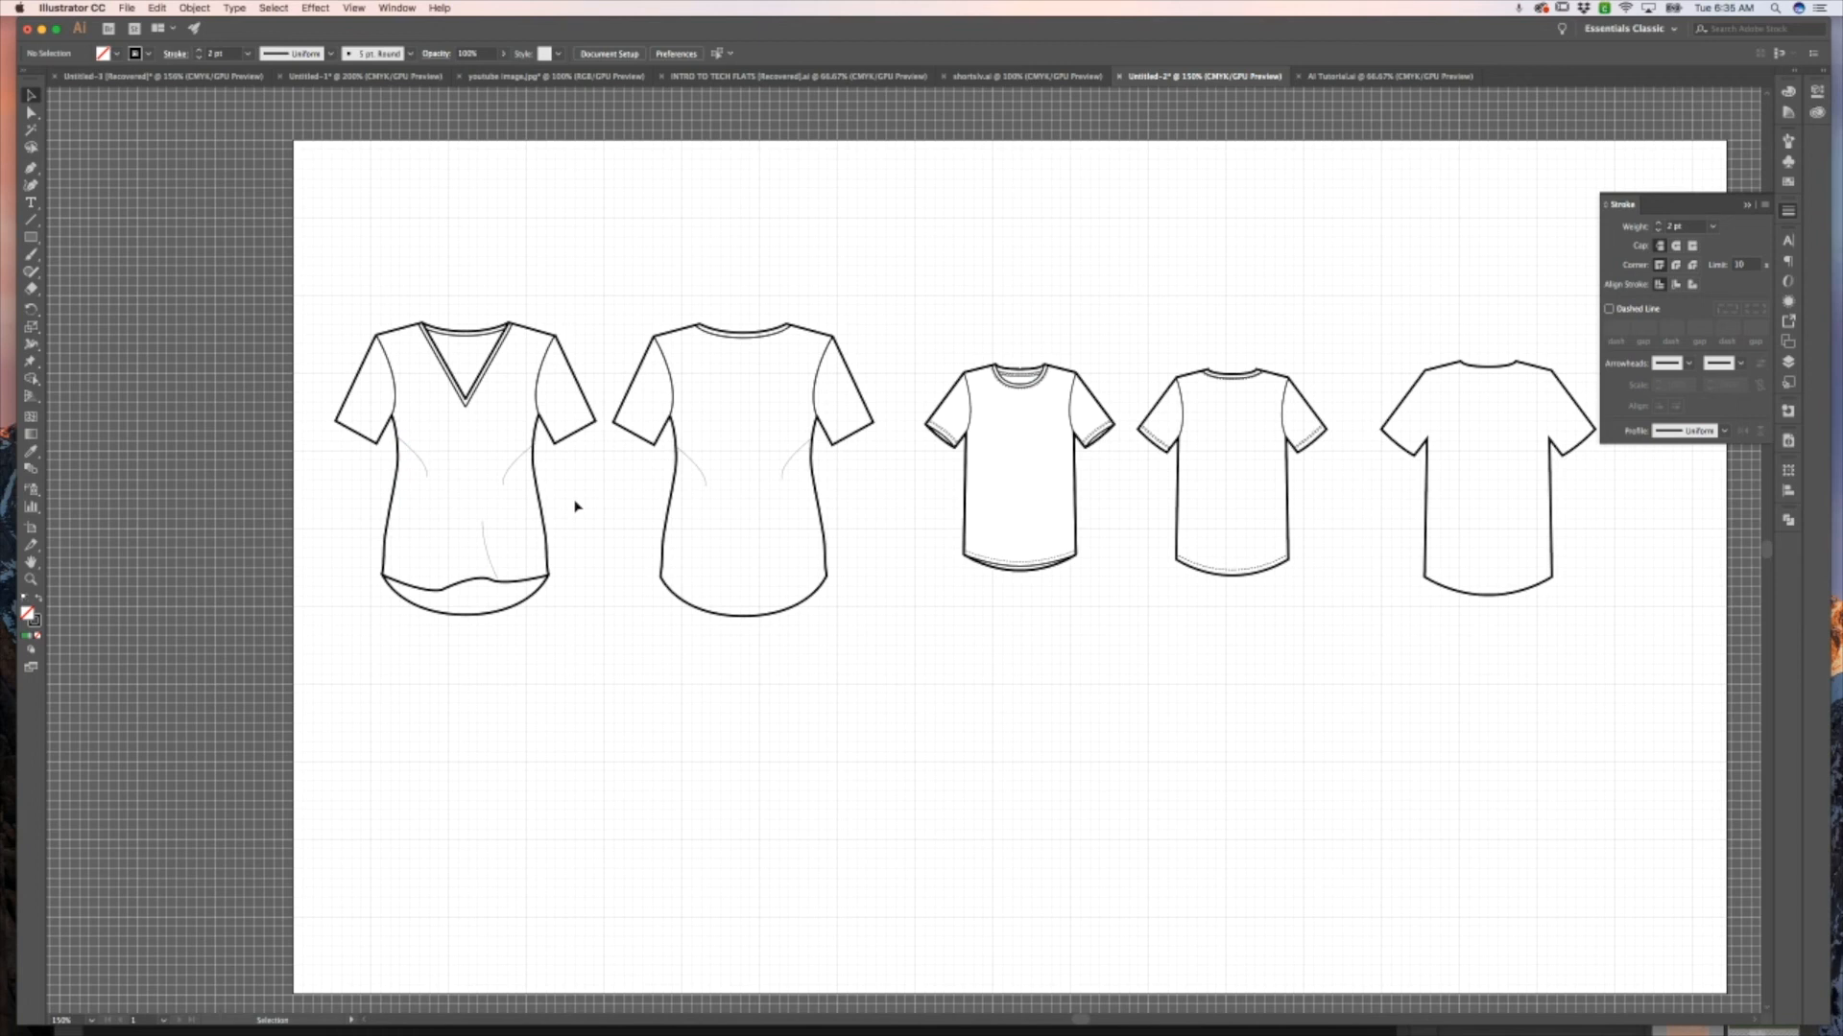
pyautogui.hscroll(5, 576, 505)
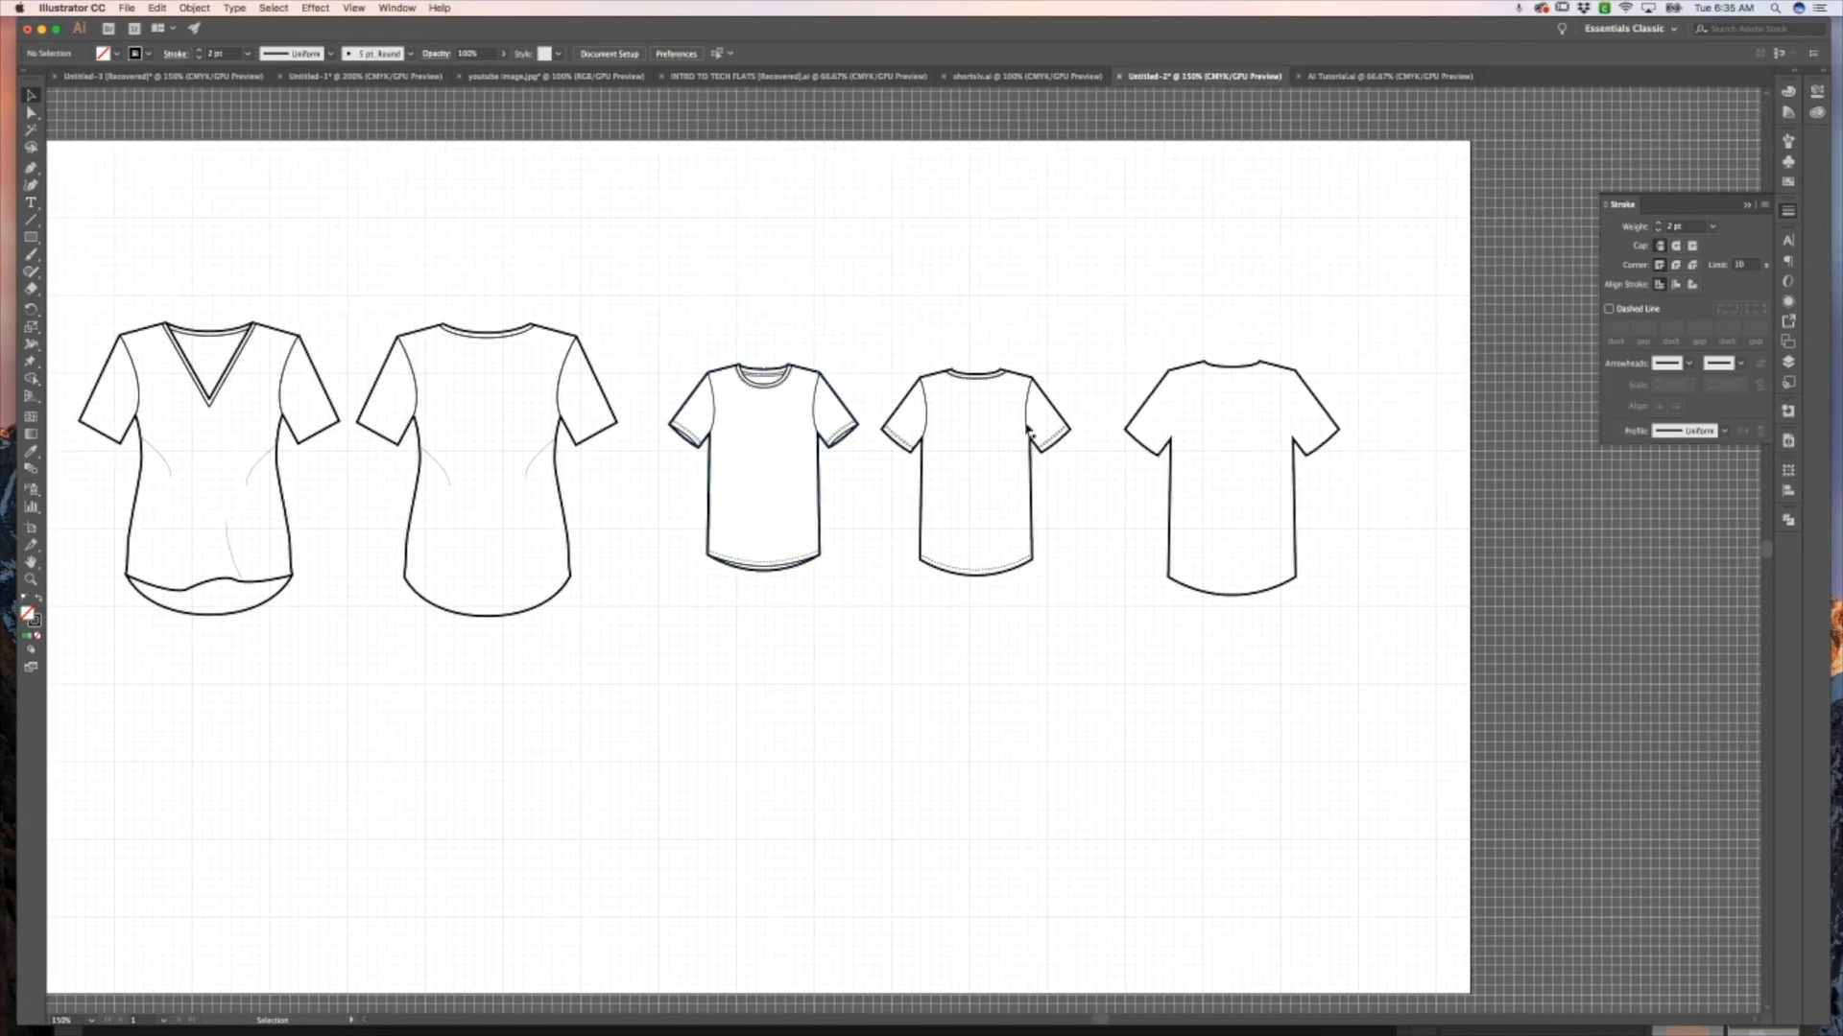